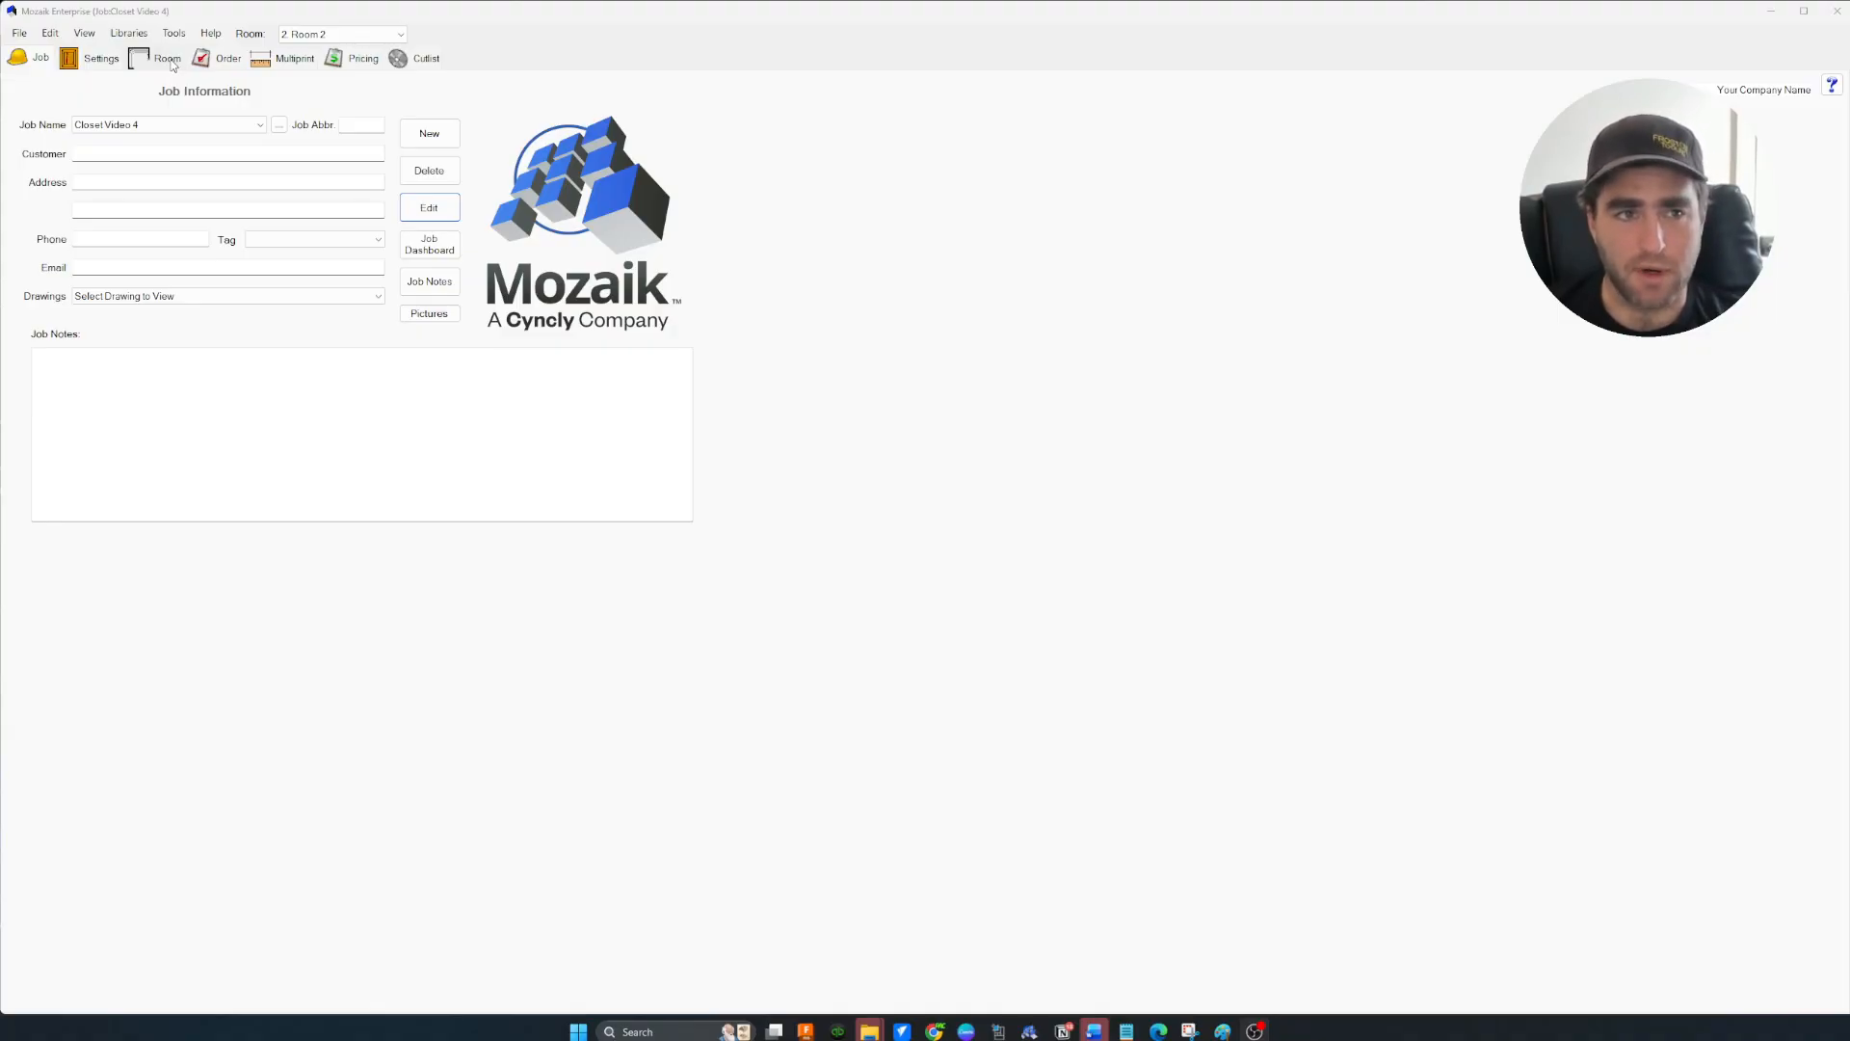
# Open the job Settings to see Room 2's libraries: PAC Closet Library V2 and PAC Closets 2.7
pyautogui.click(87, 61)
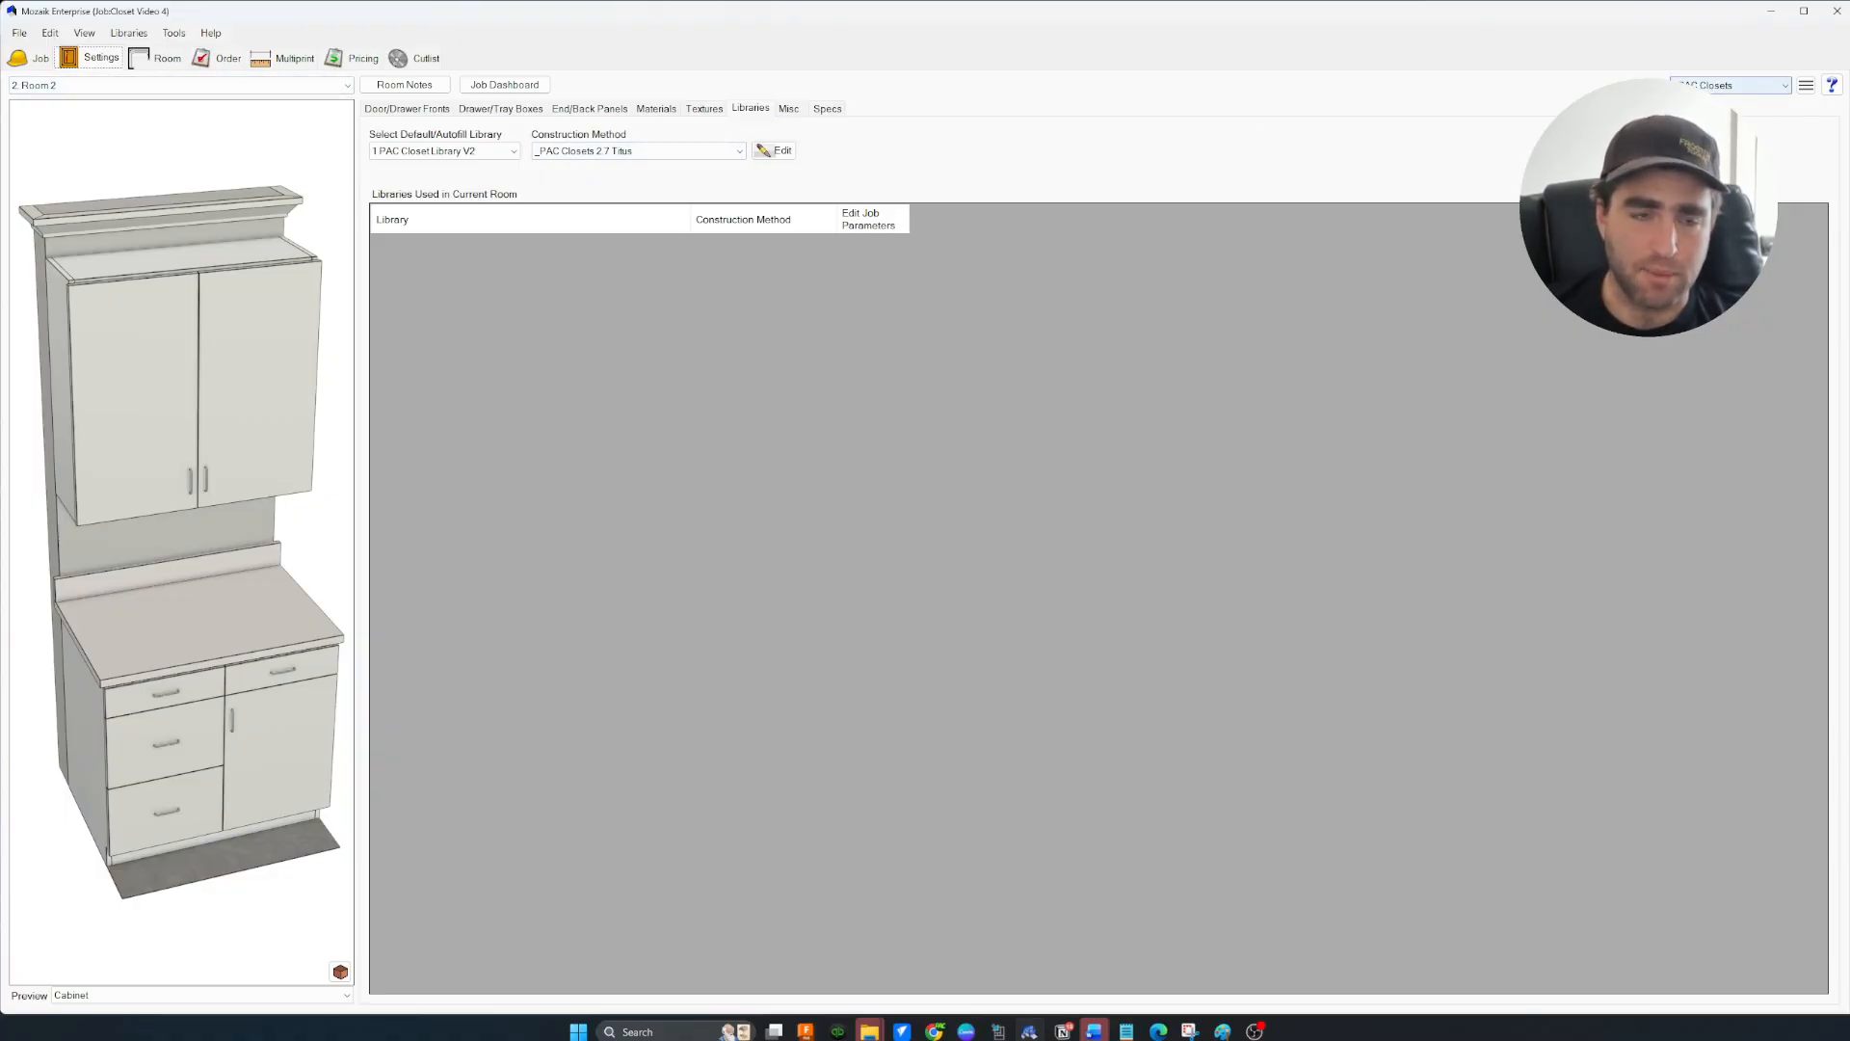
# Apply the _PAC Closets preset to Room 2, review its 14.0157 depths, and open Quick Room layouts
pyautogui.click(160, 63)
pyautogui.click(59, 162)
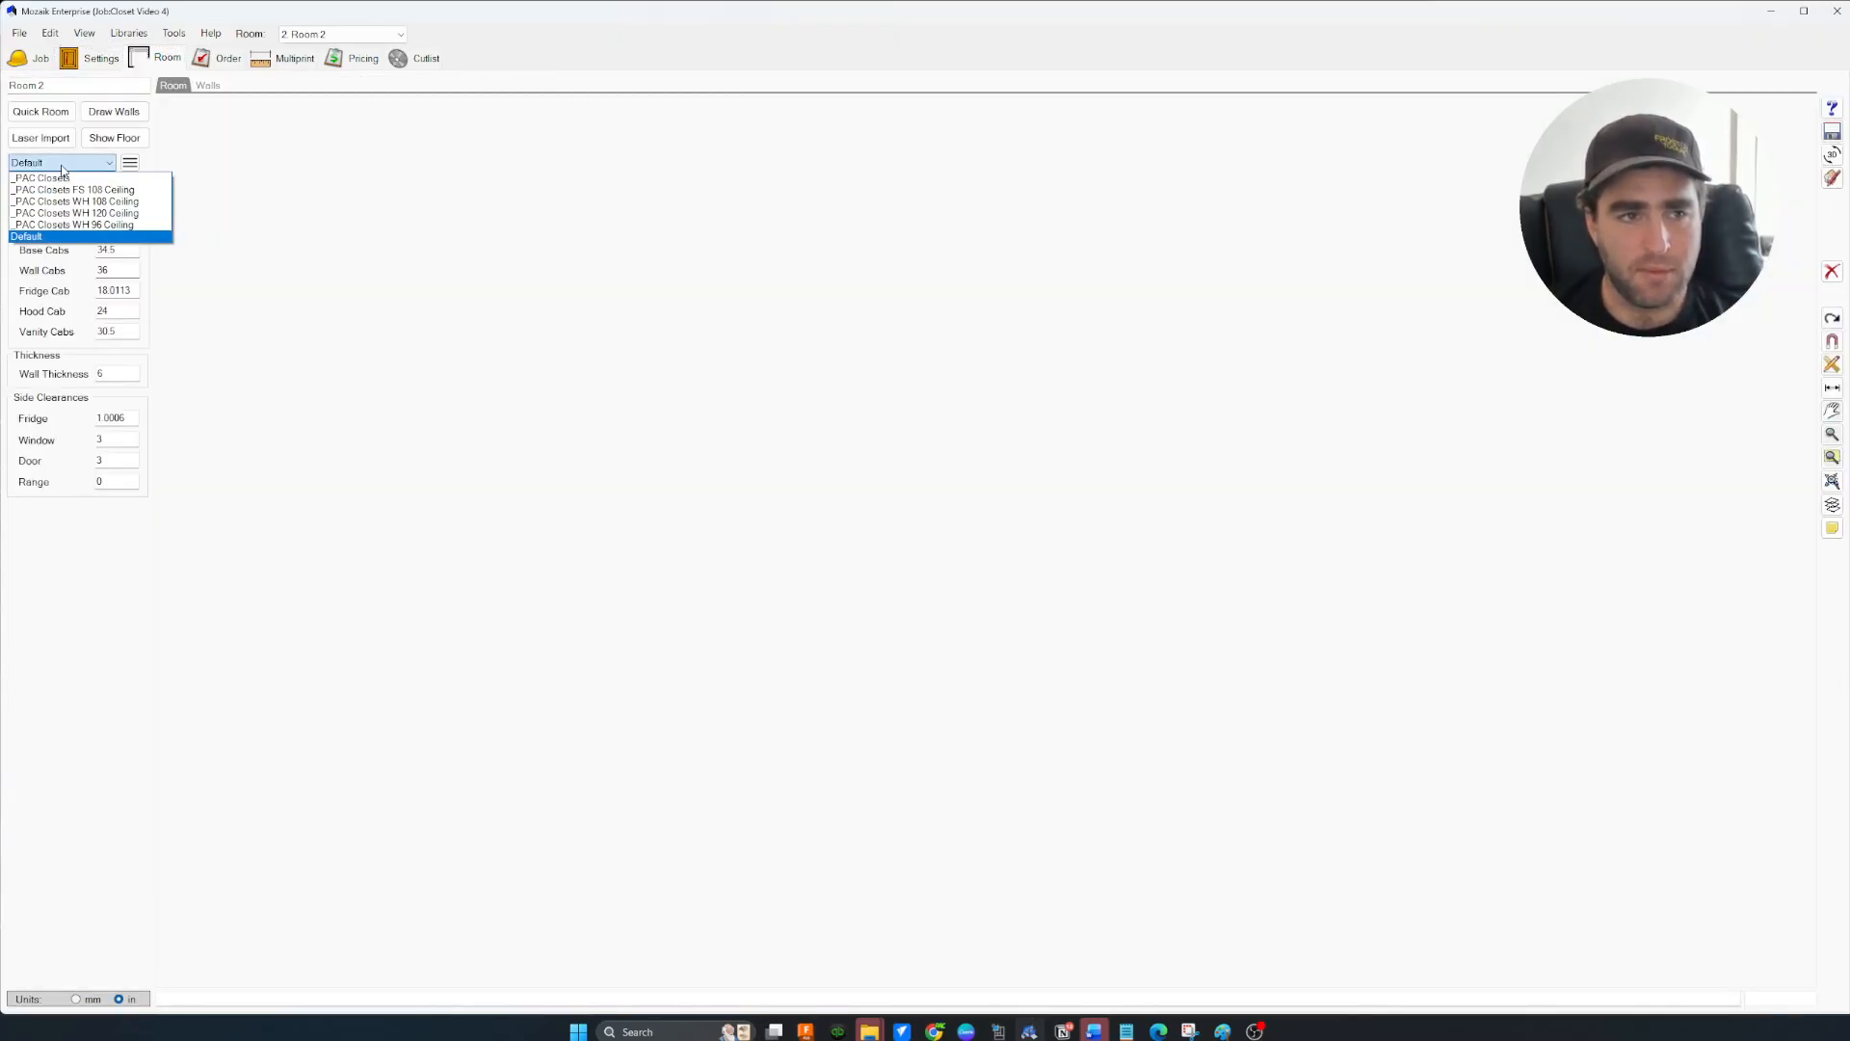
pyautogui.click(60, 179)
pyautogui.click(950, 561)
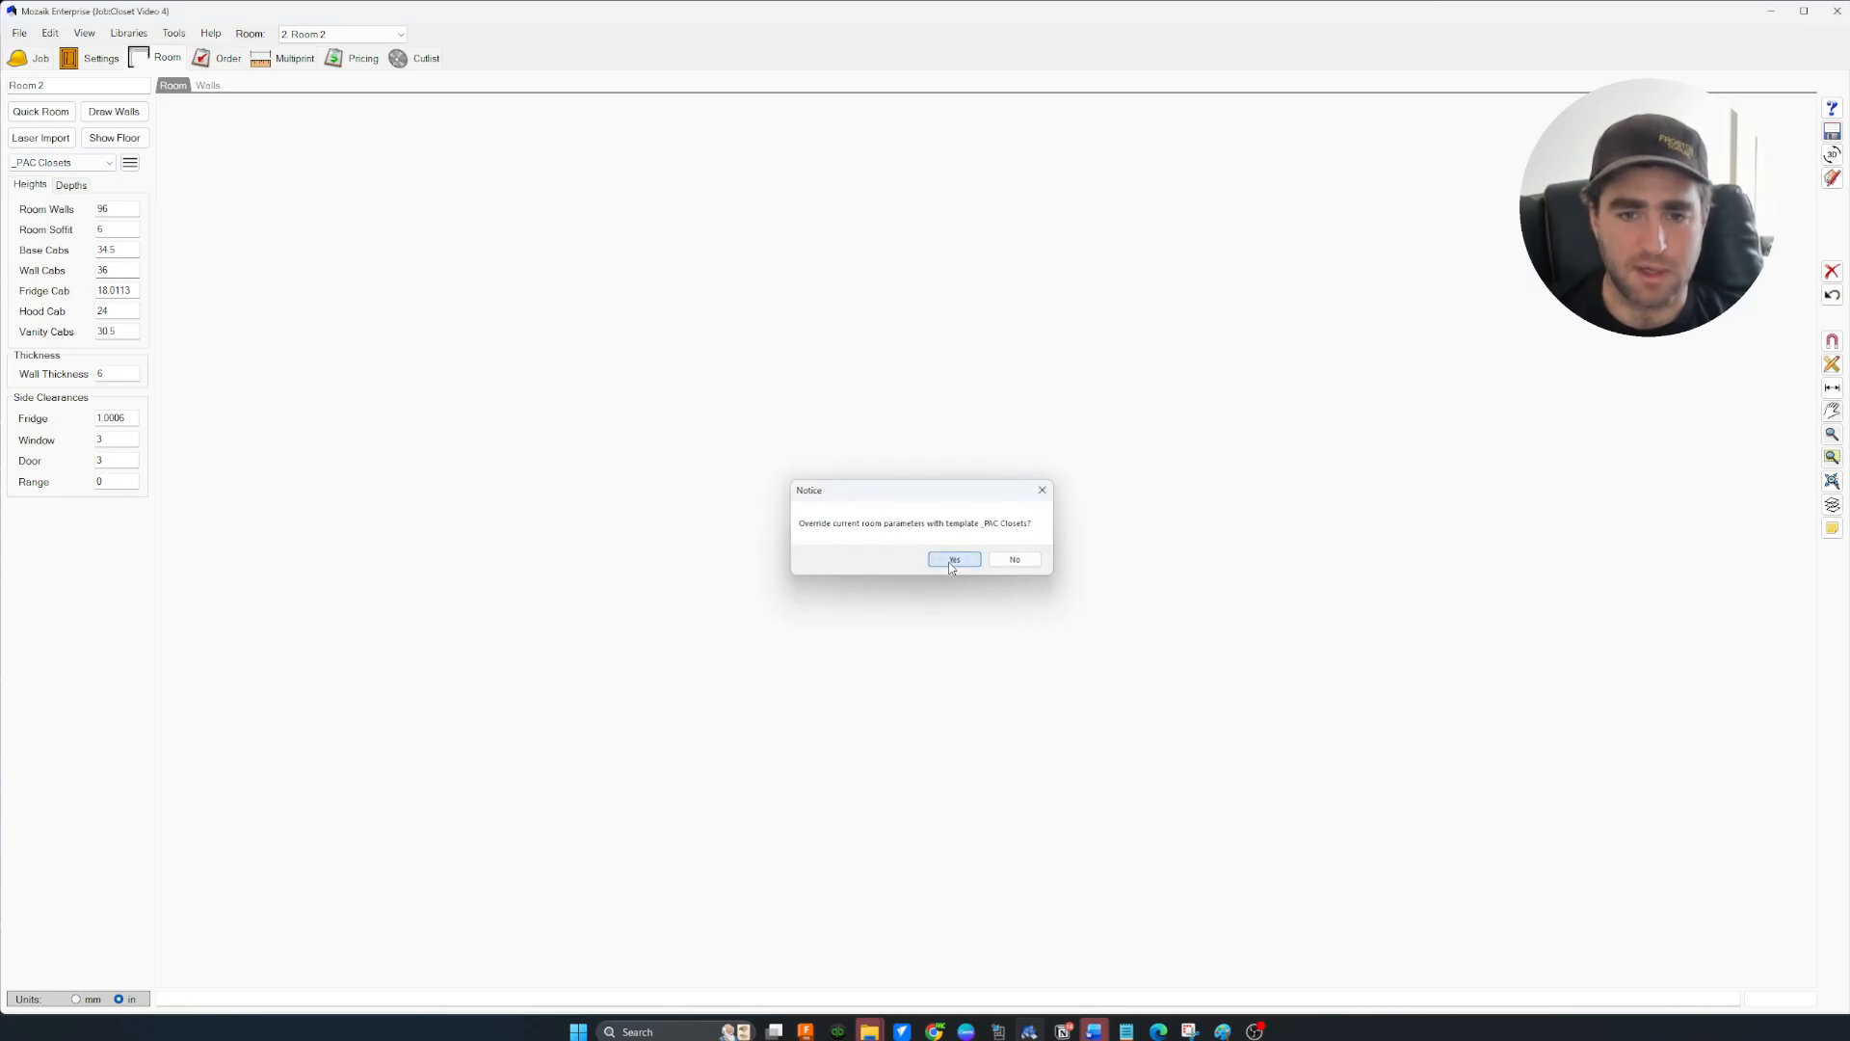
pyautogui.click(71, 185)
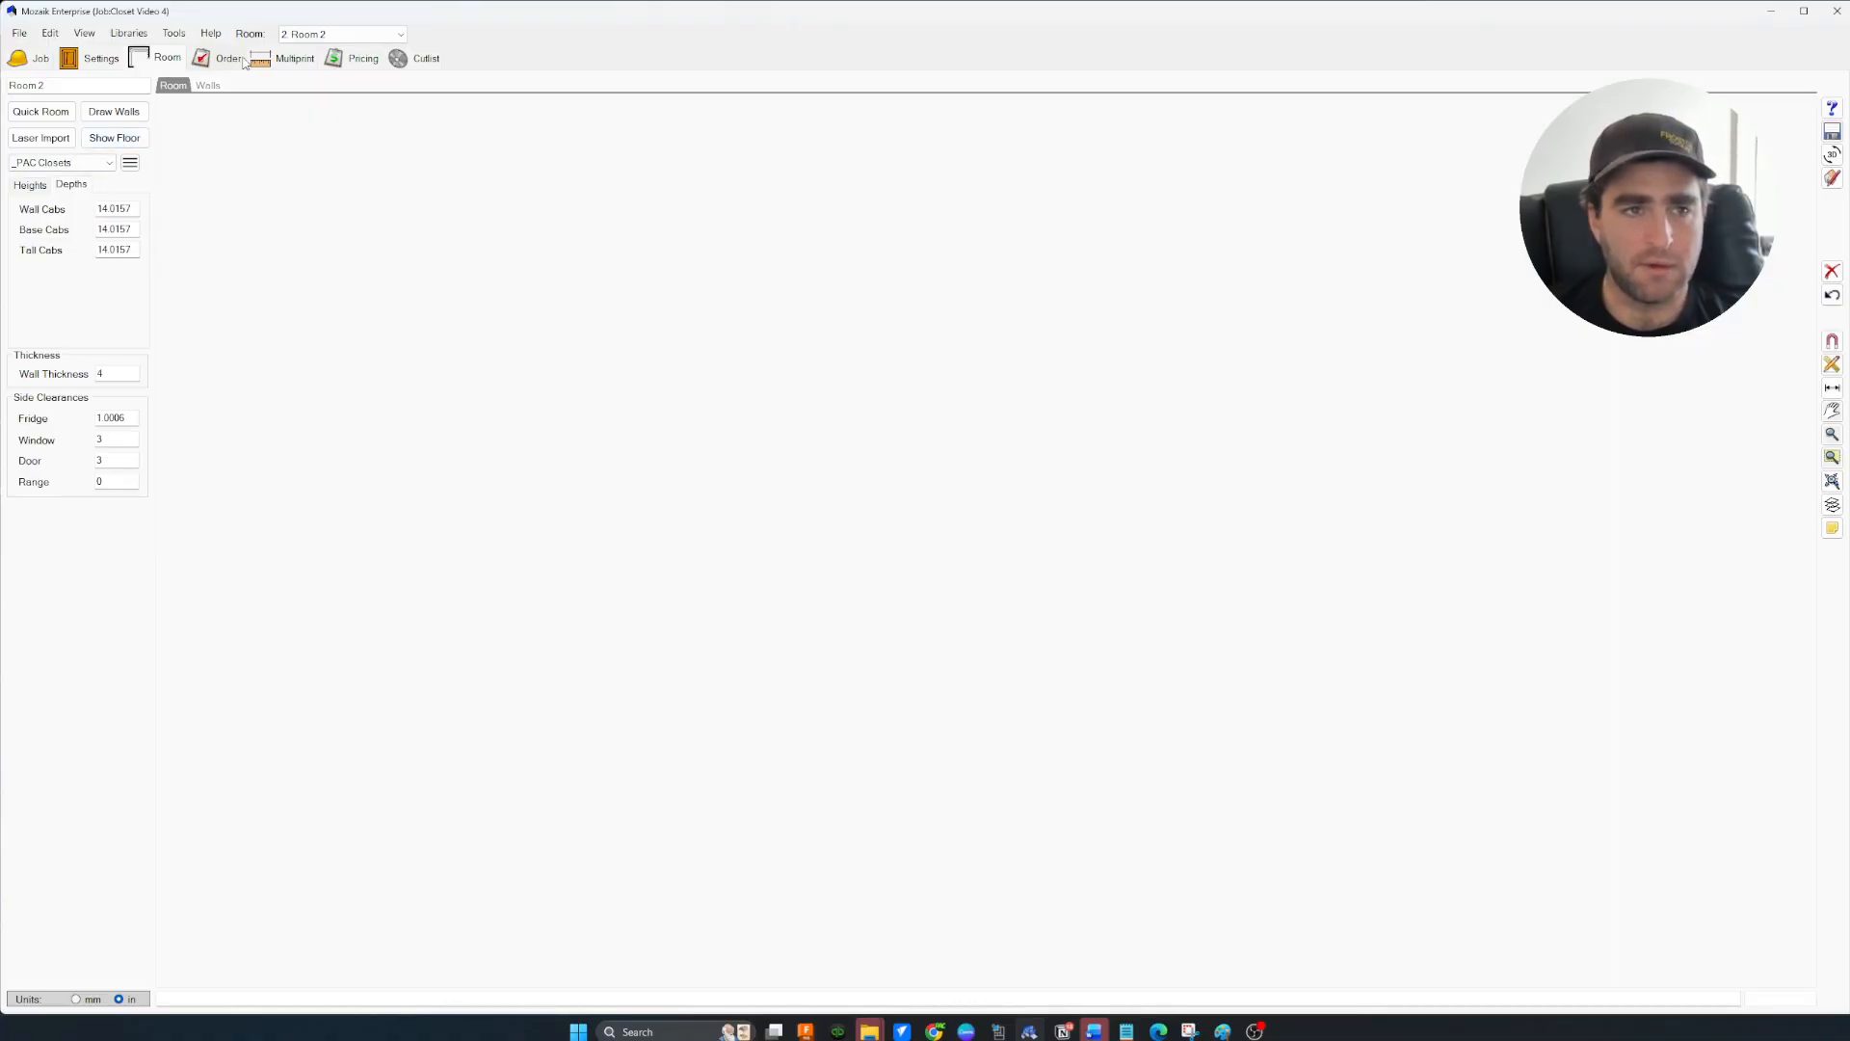
pyautogui.click(40, 112)
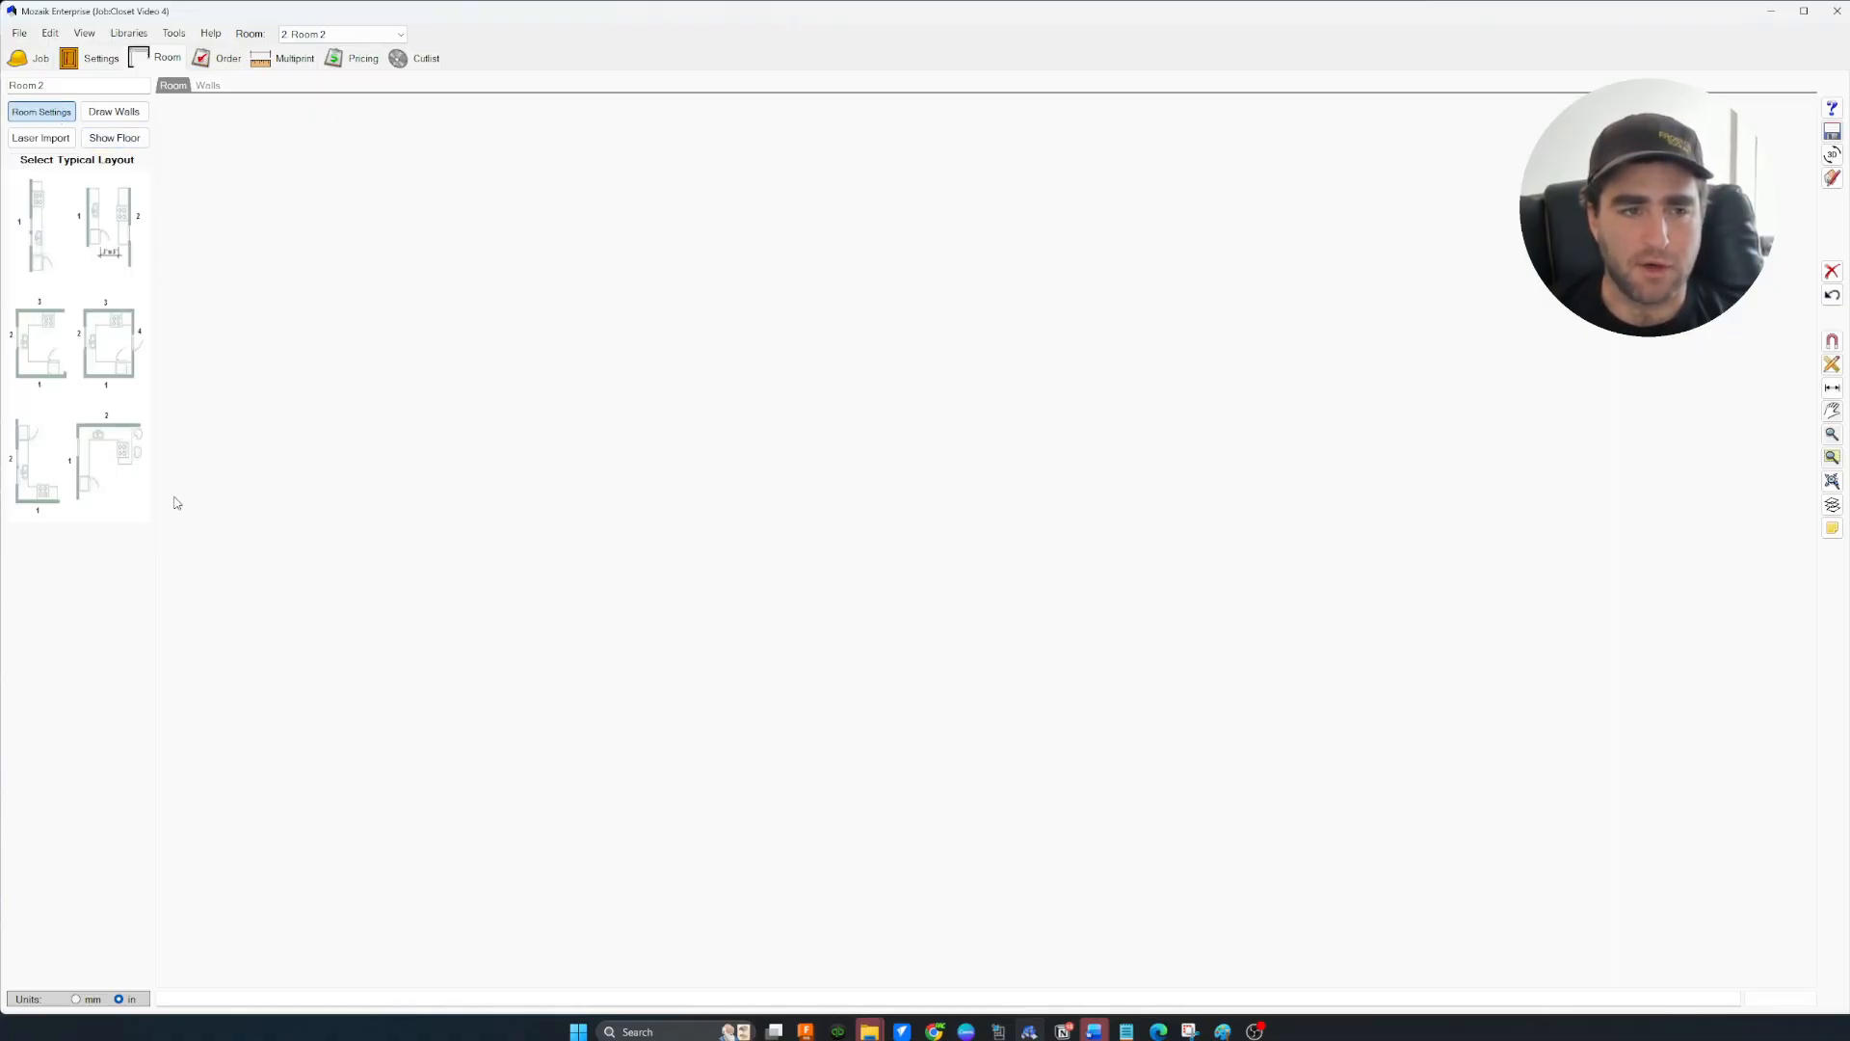
# Create a U-shaped three-wall room, shortening wall 1 to 70 and wall 3 to 118
pyautogui.click(39, 354)
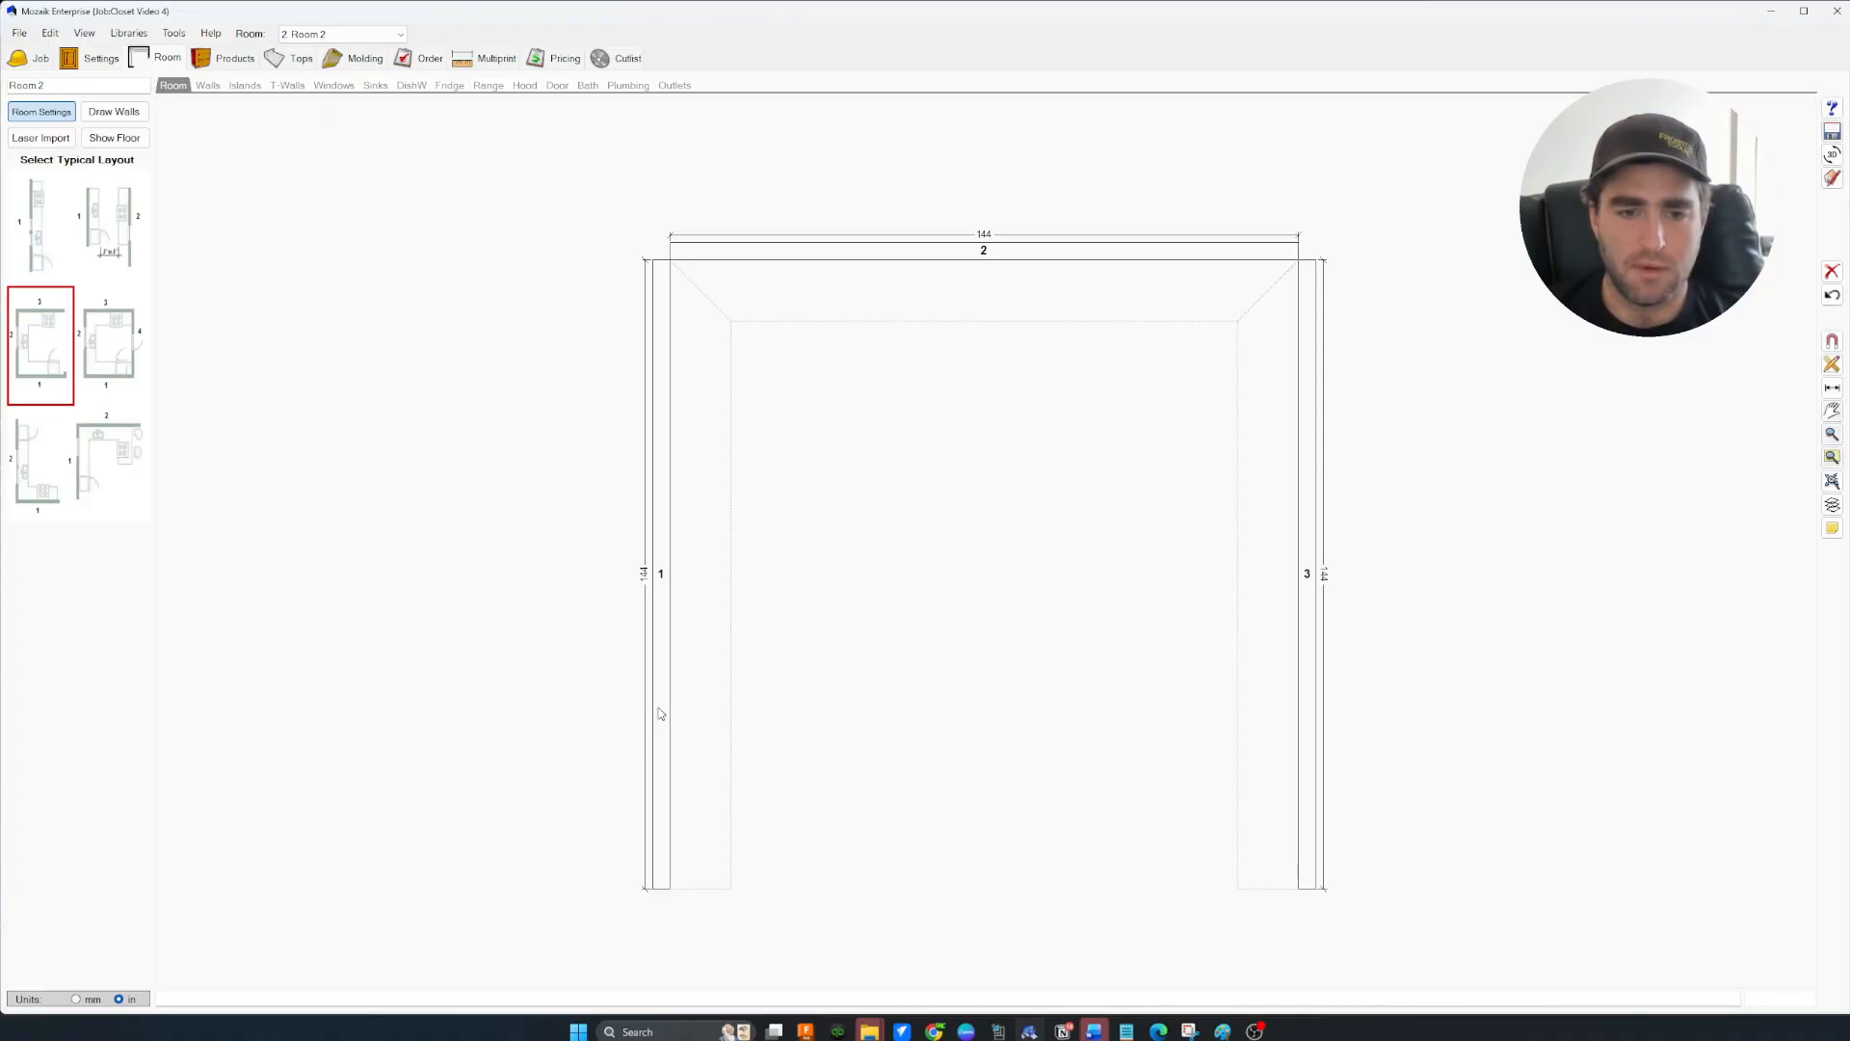
pyautogui.click(667, 834)
pyautogui.moveTo(663, 875); pyautogui.dragTo(685, 566)
pyautogui.click(1298, 844)
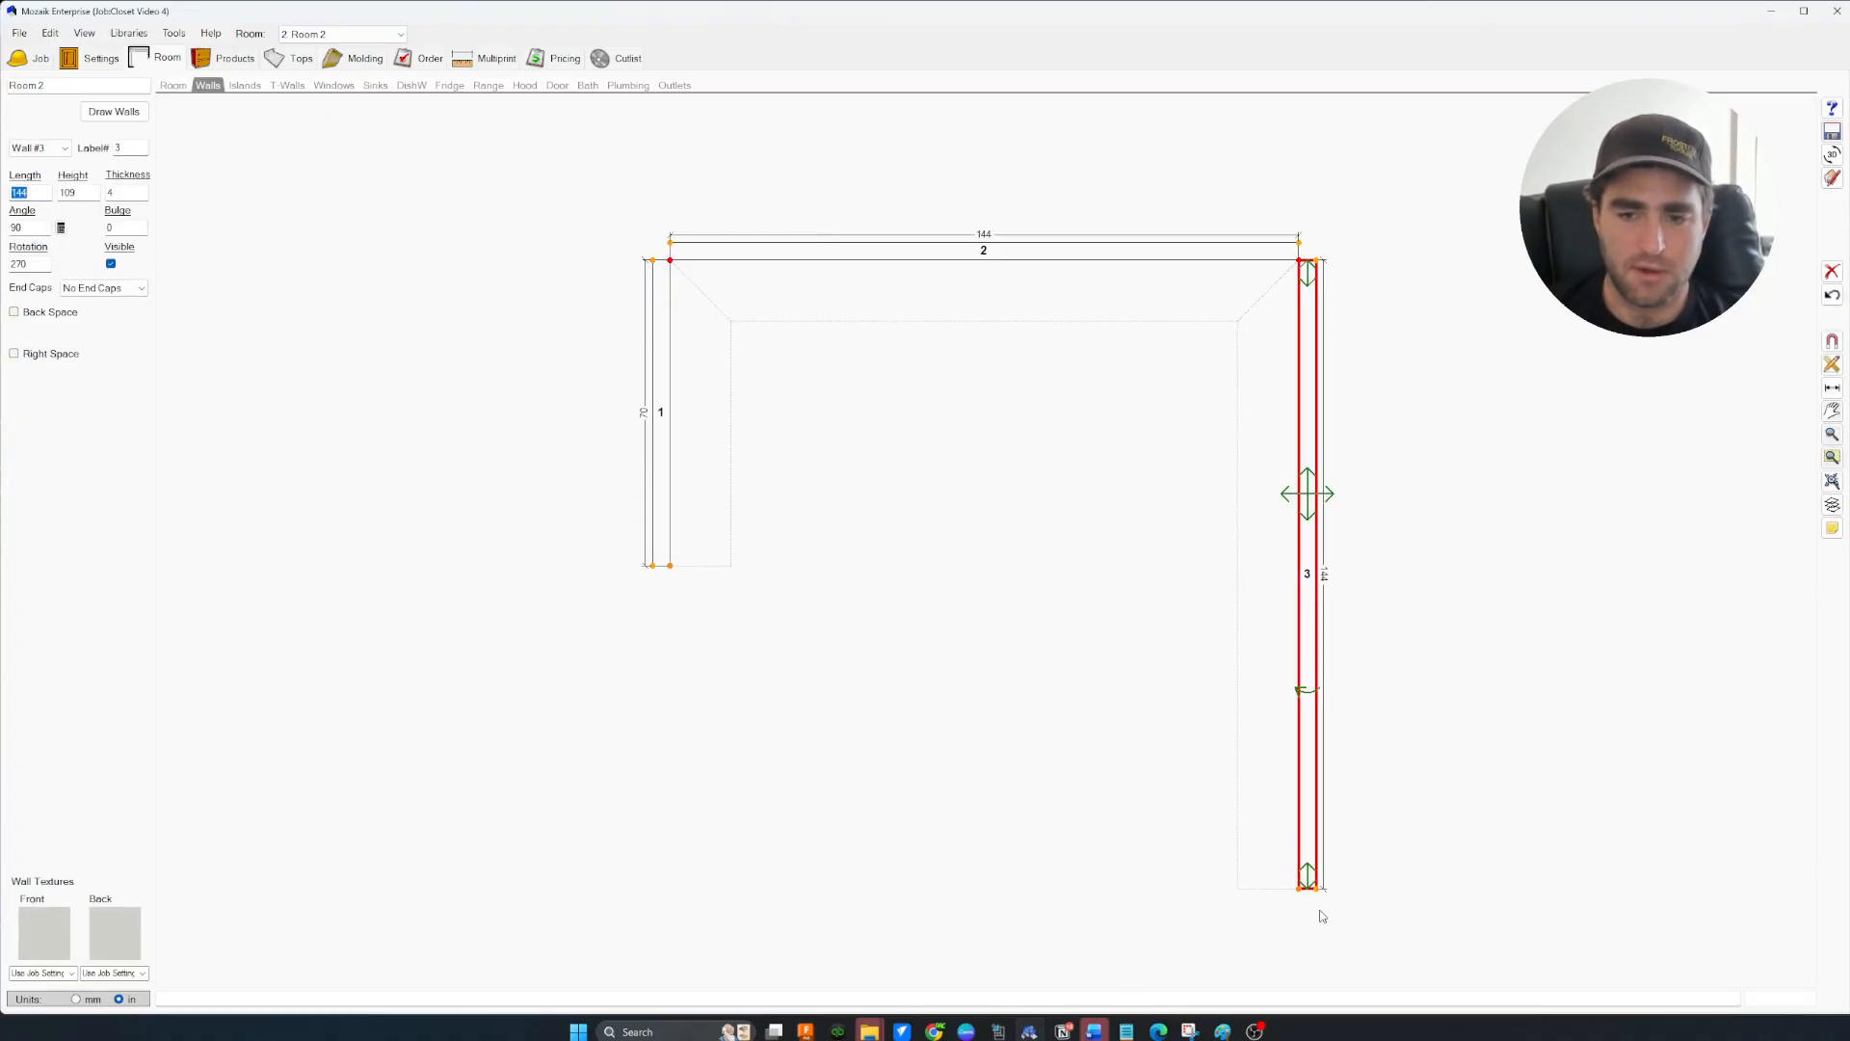
pyautogui.moveTo(1309, 887); pyautogui.dragTo(1311, 773)
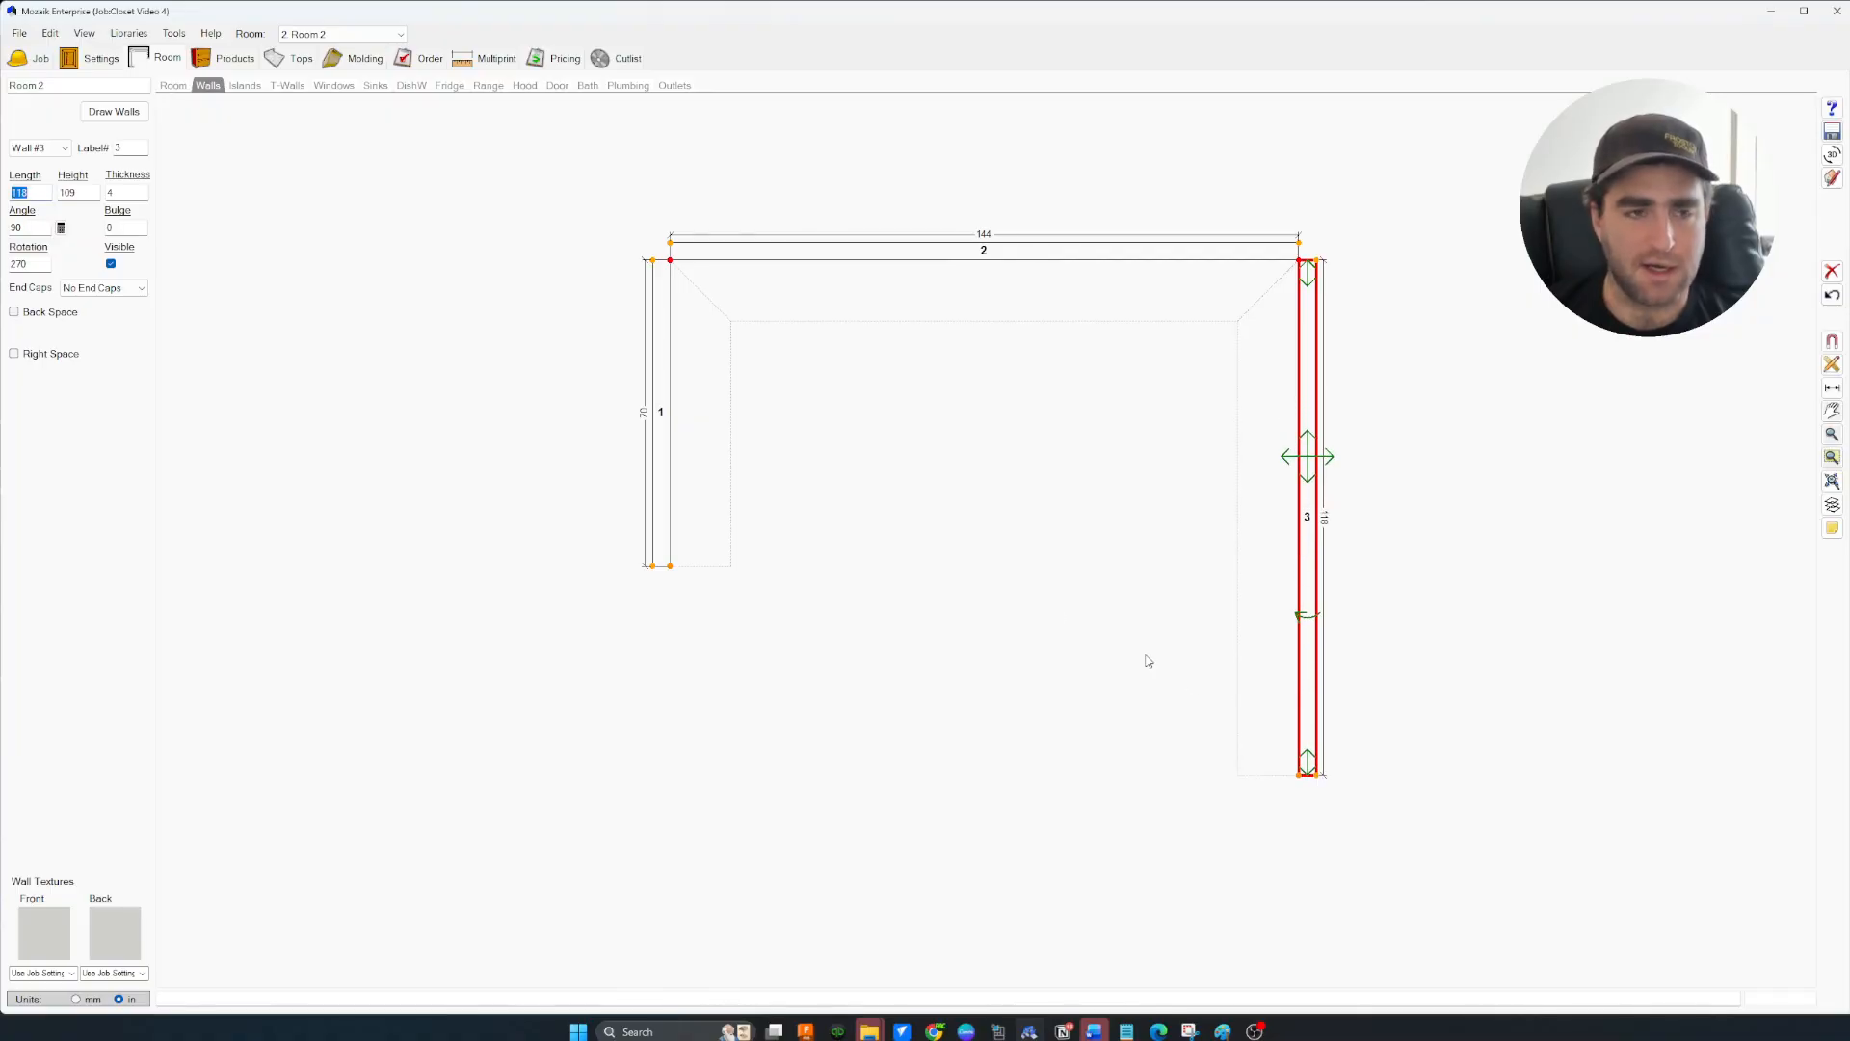
pyautogui.moveTo(1086, 560); pyautogui.dragTo(992, 602, button='middle')
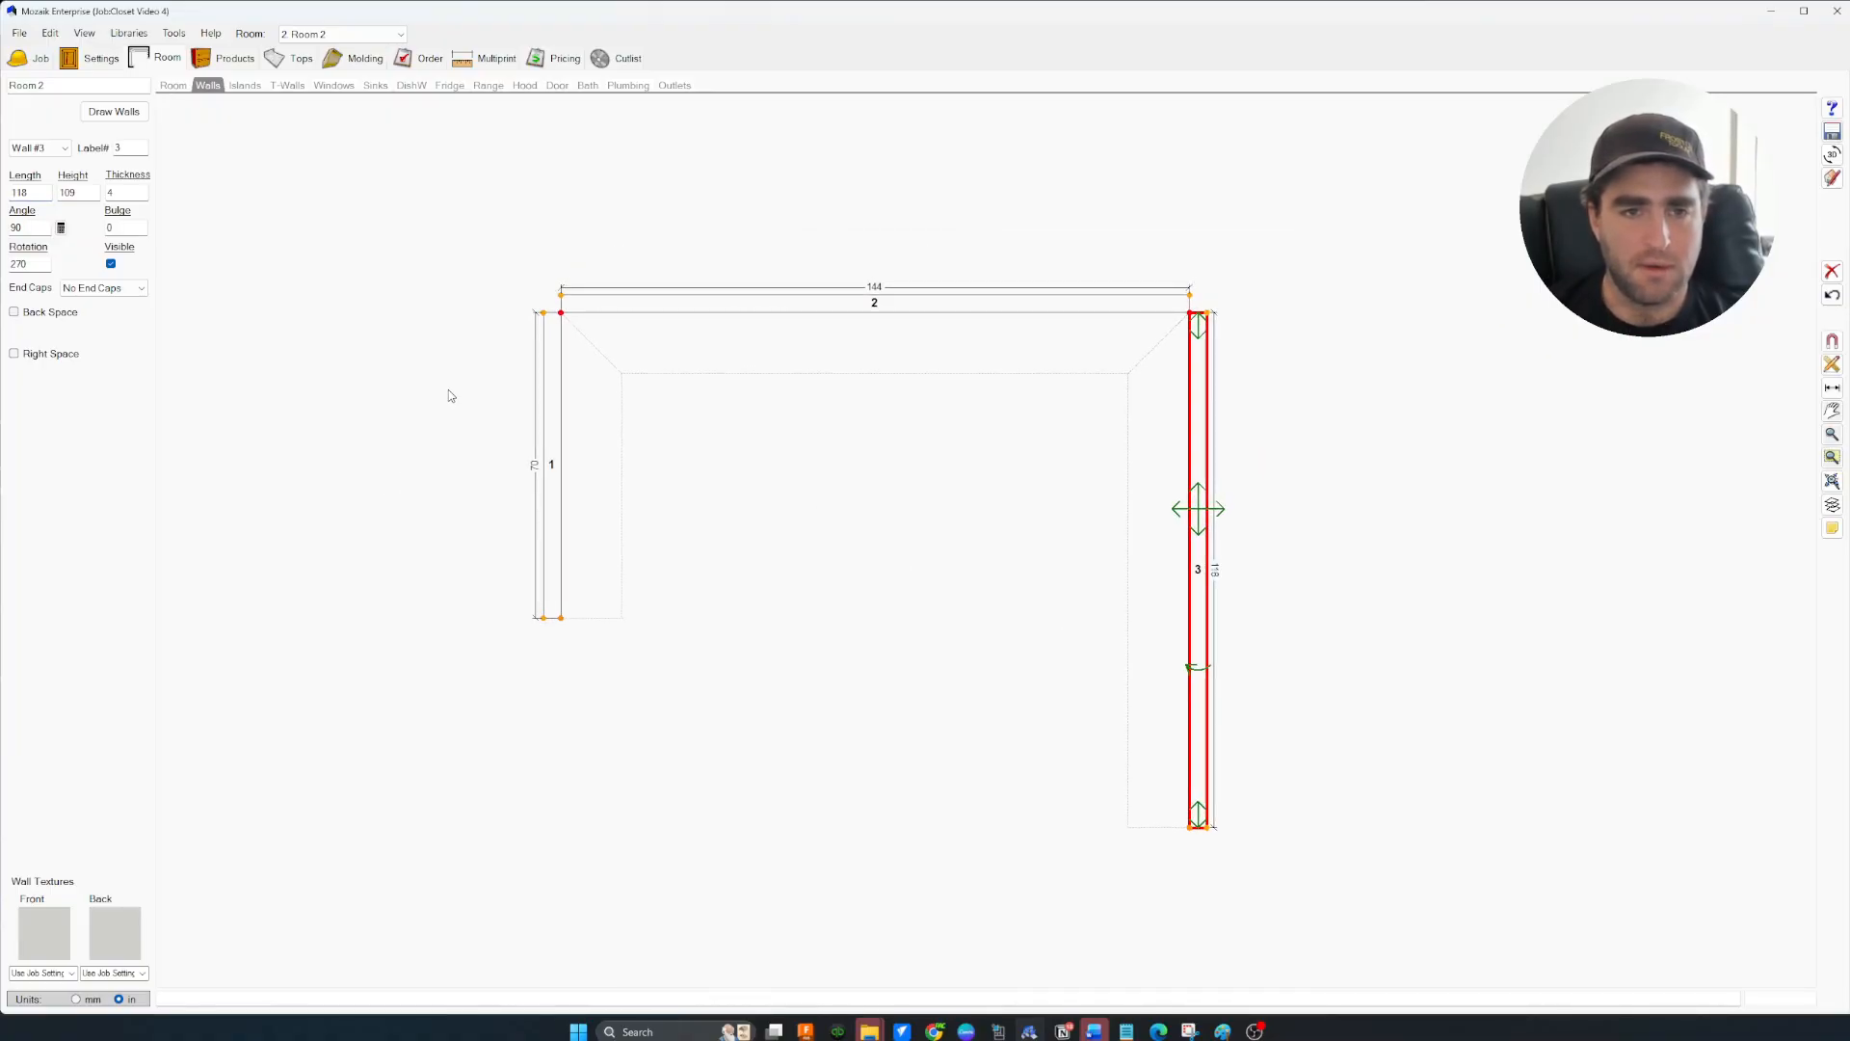
pyautogui.scroll(3, 448, 390)
pyautogui.scroll(-2, 467, 411)
pyautogui.moveTo(489, 417); pyautogui.dragTo(412, 411, button='middle')
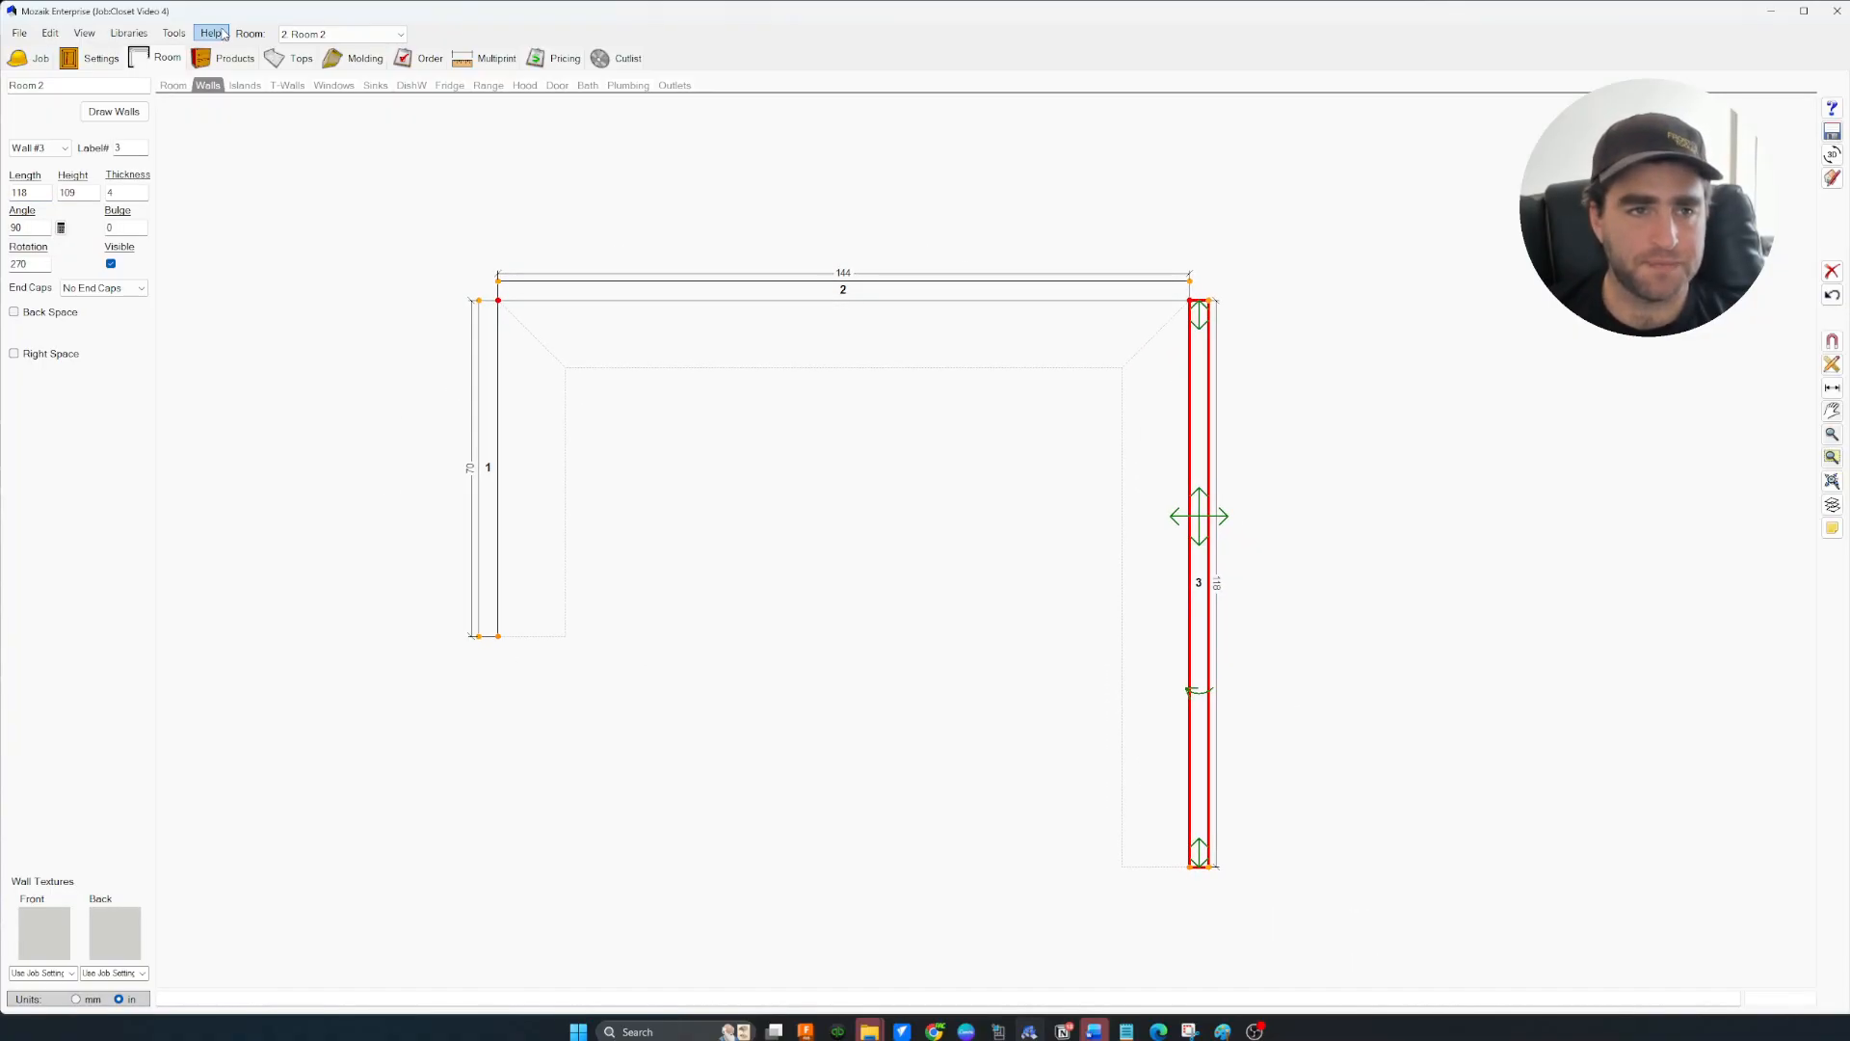
pyautogui.click(228, 60)
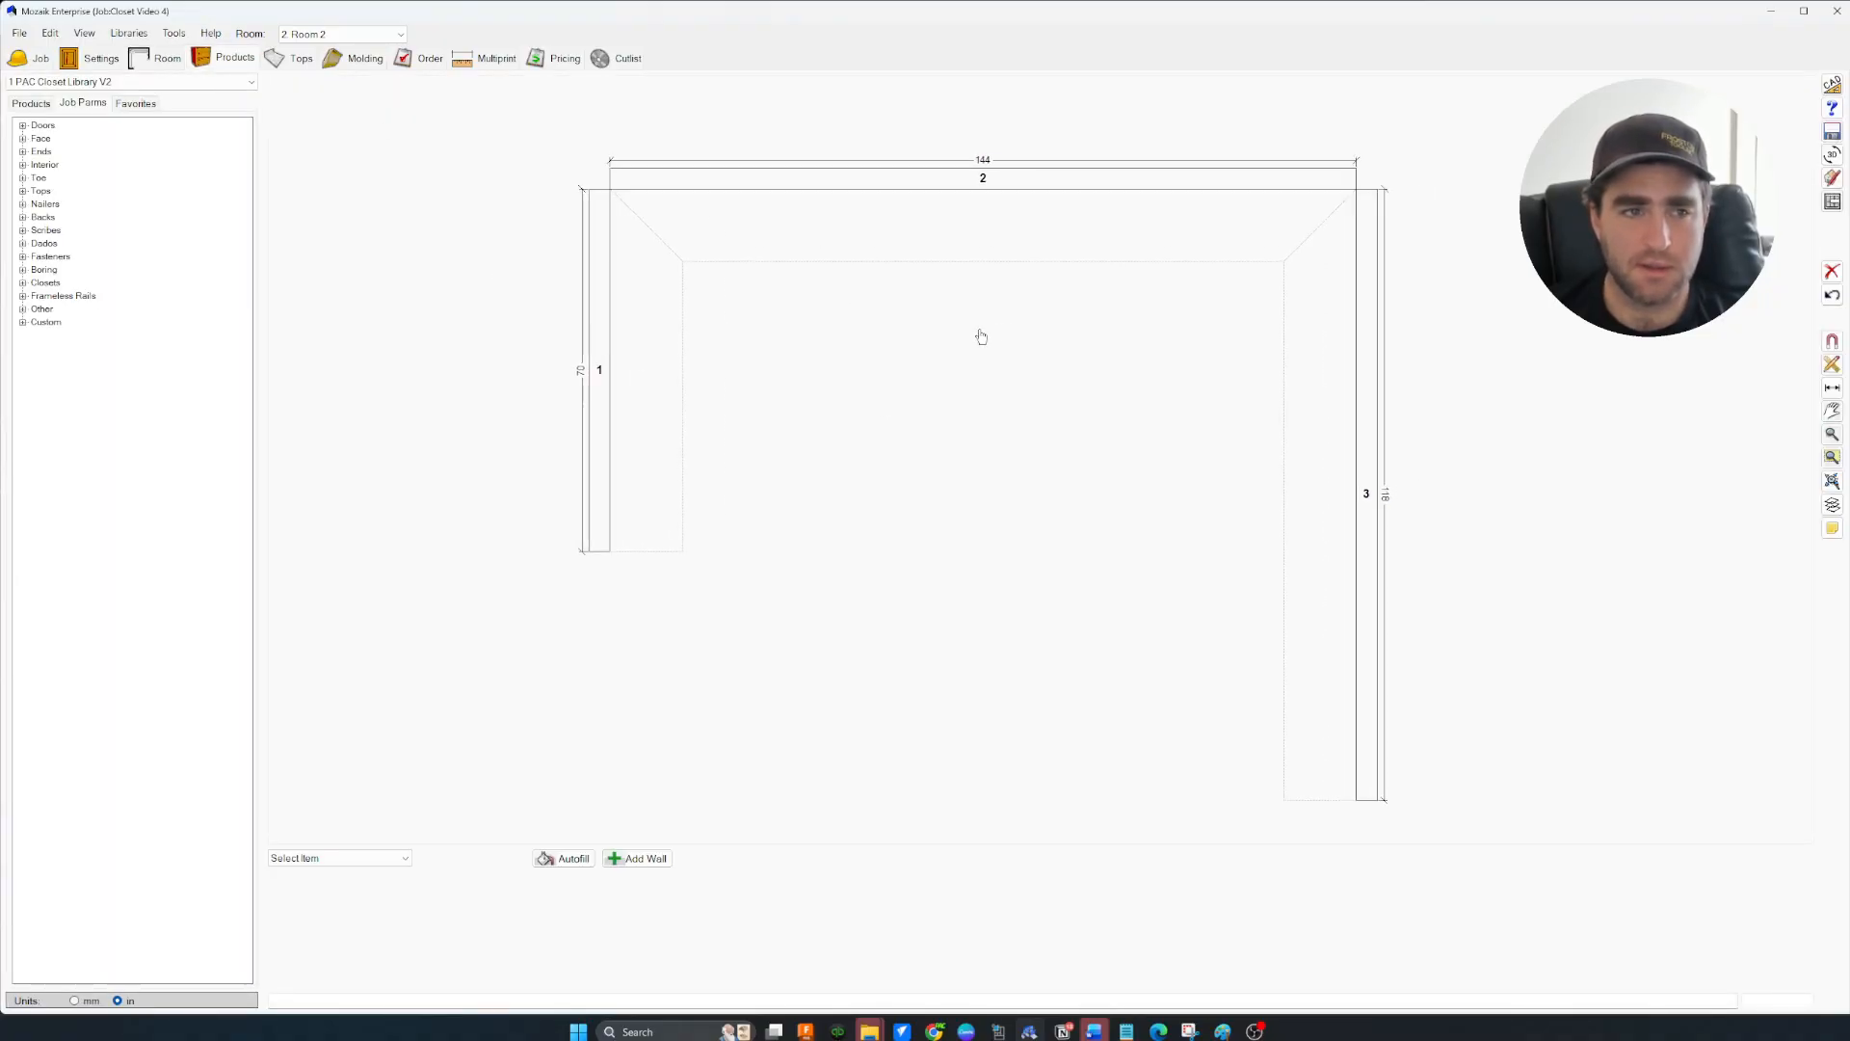
# List the closet product library and dock an enlarged 3D Room Viewer beside the floor plan
pyautogui.moveTo(480, 348); pyautogui.dragTo(508, 348, button='middle')
pyautogui.click(35, 108)
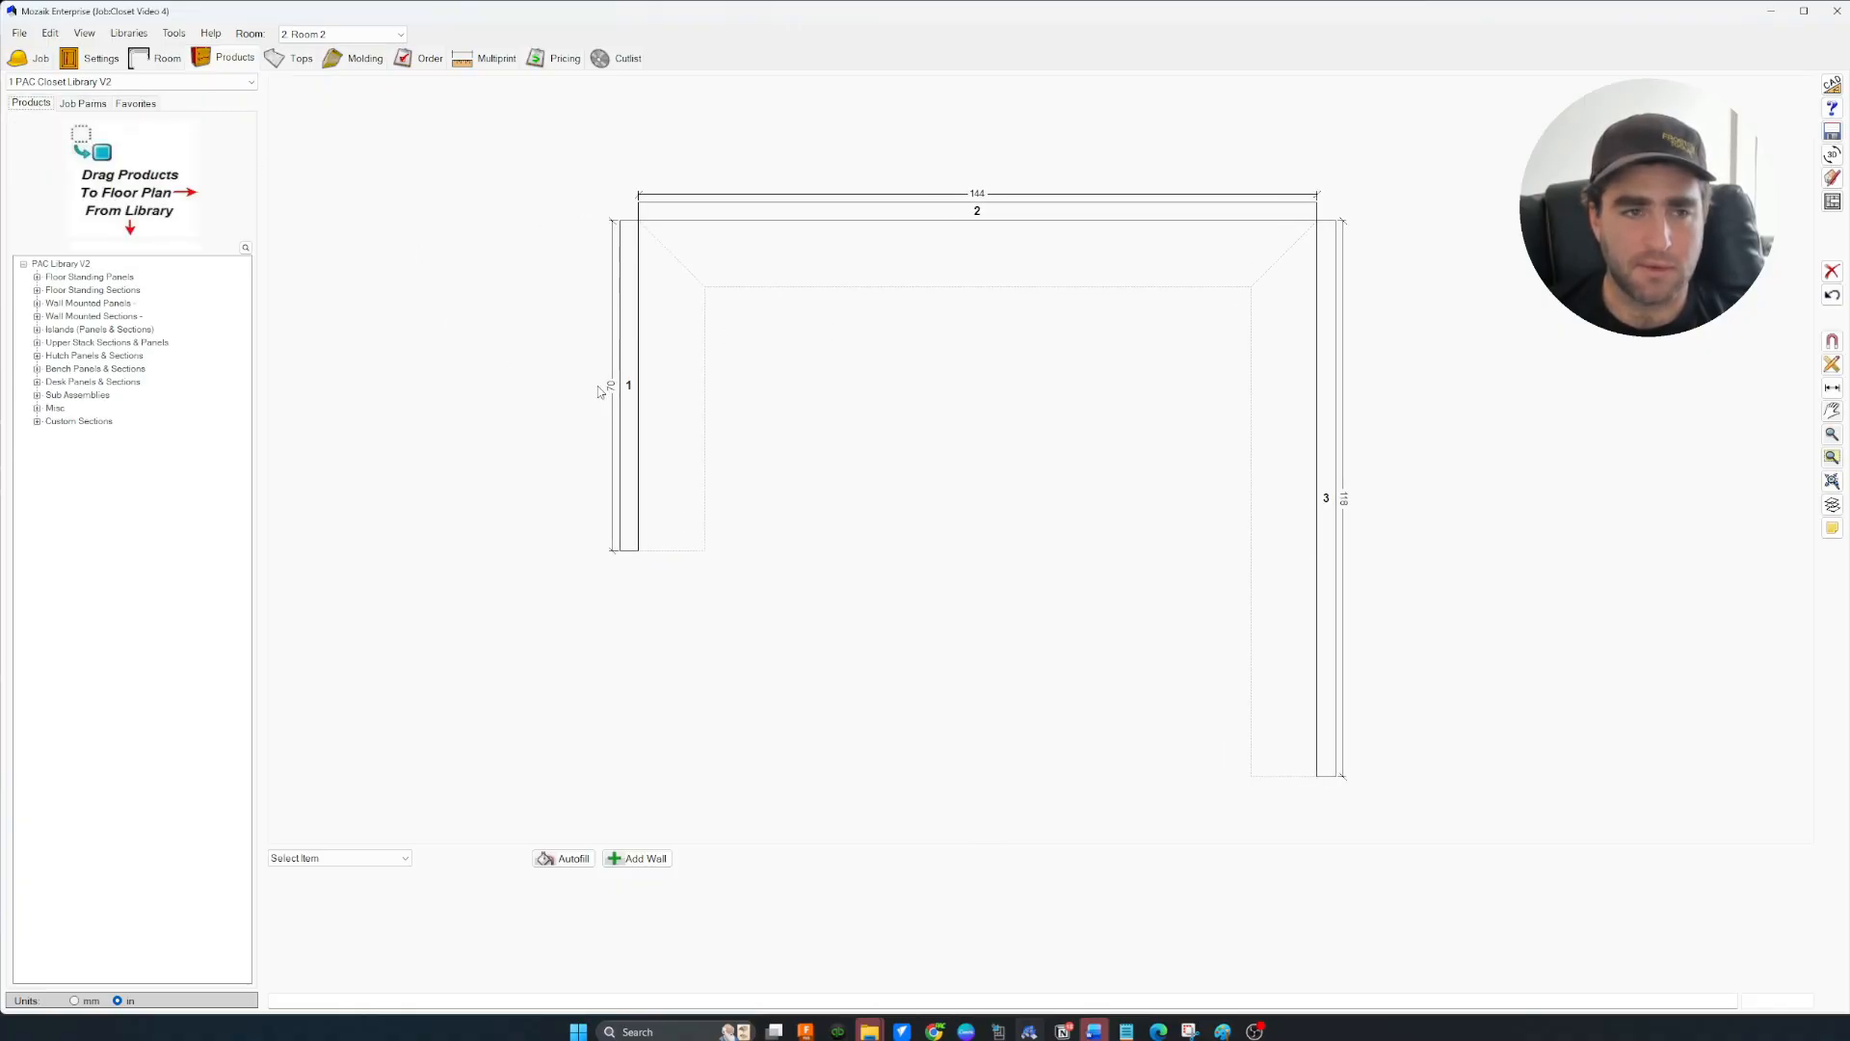
pyautogui.moveTo(887, 396); pyautogui.dragTo(636, 375, button='middle')
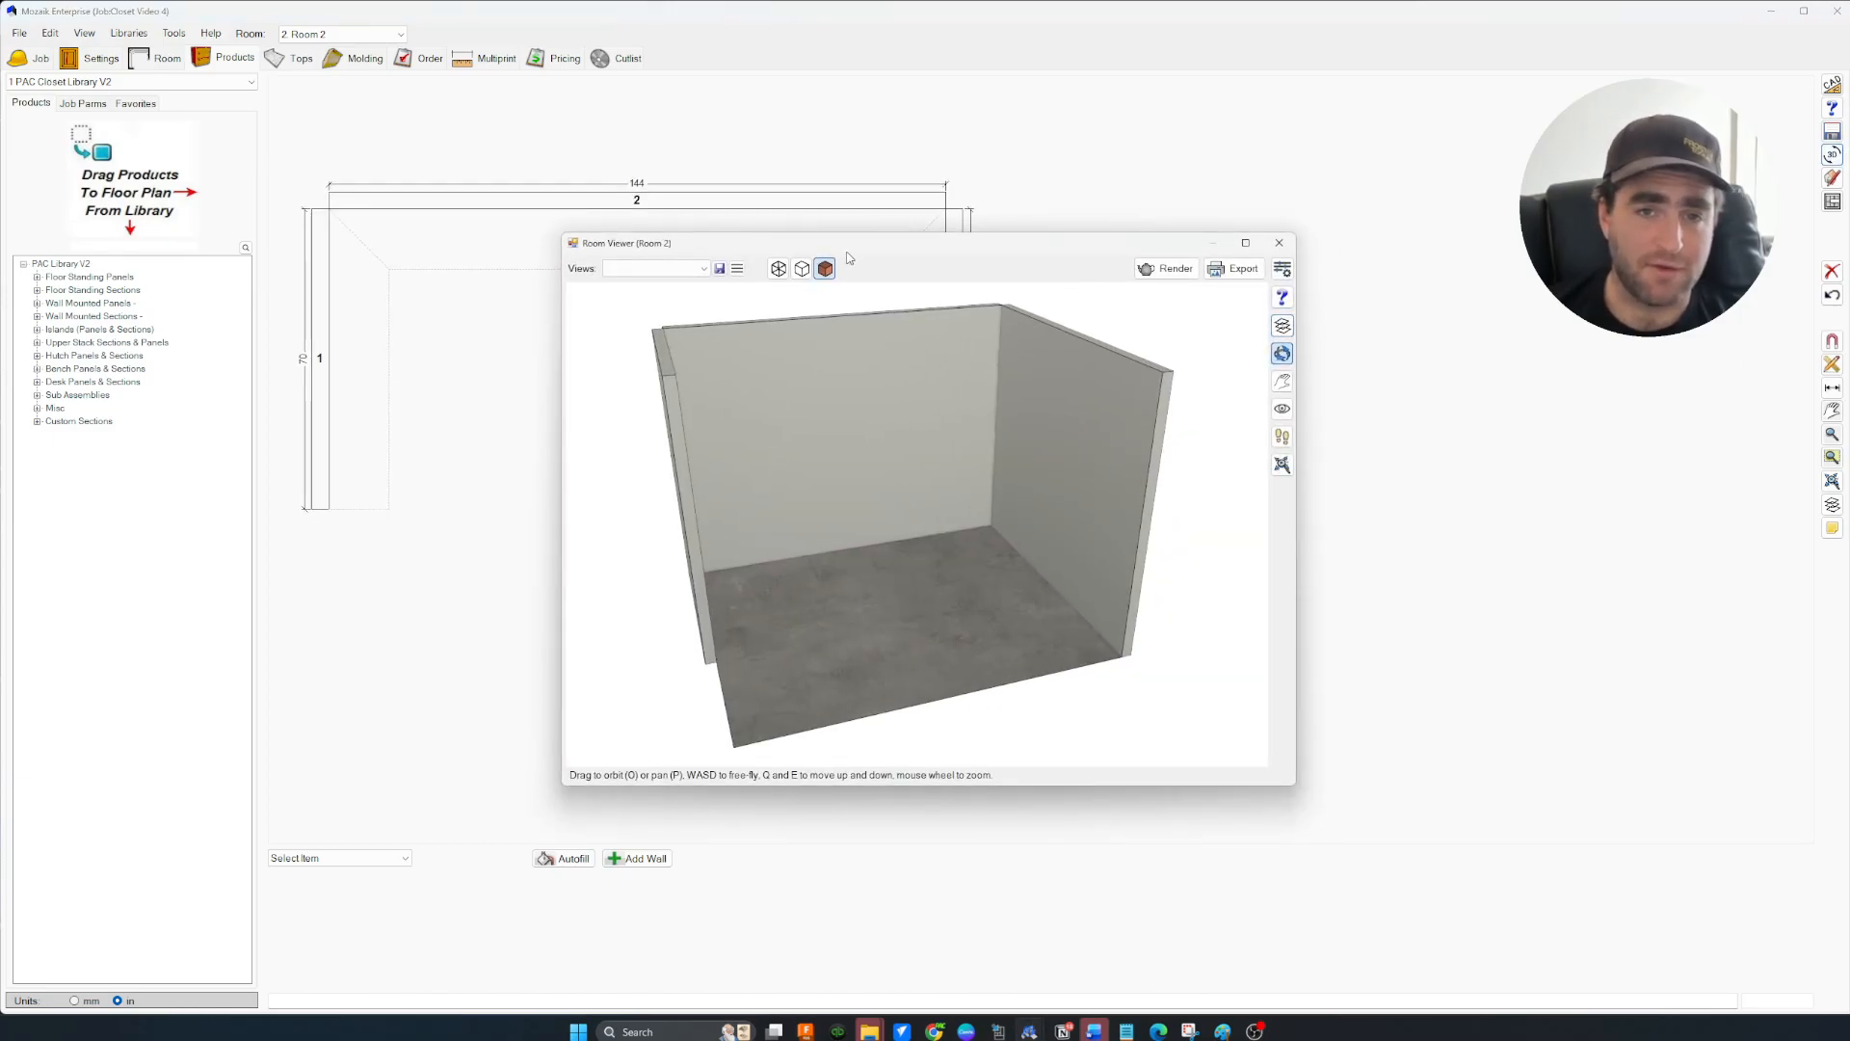
pyautogui.moveTo(852, 241); pyautogui.dragTo(1360, 167)
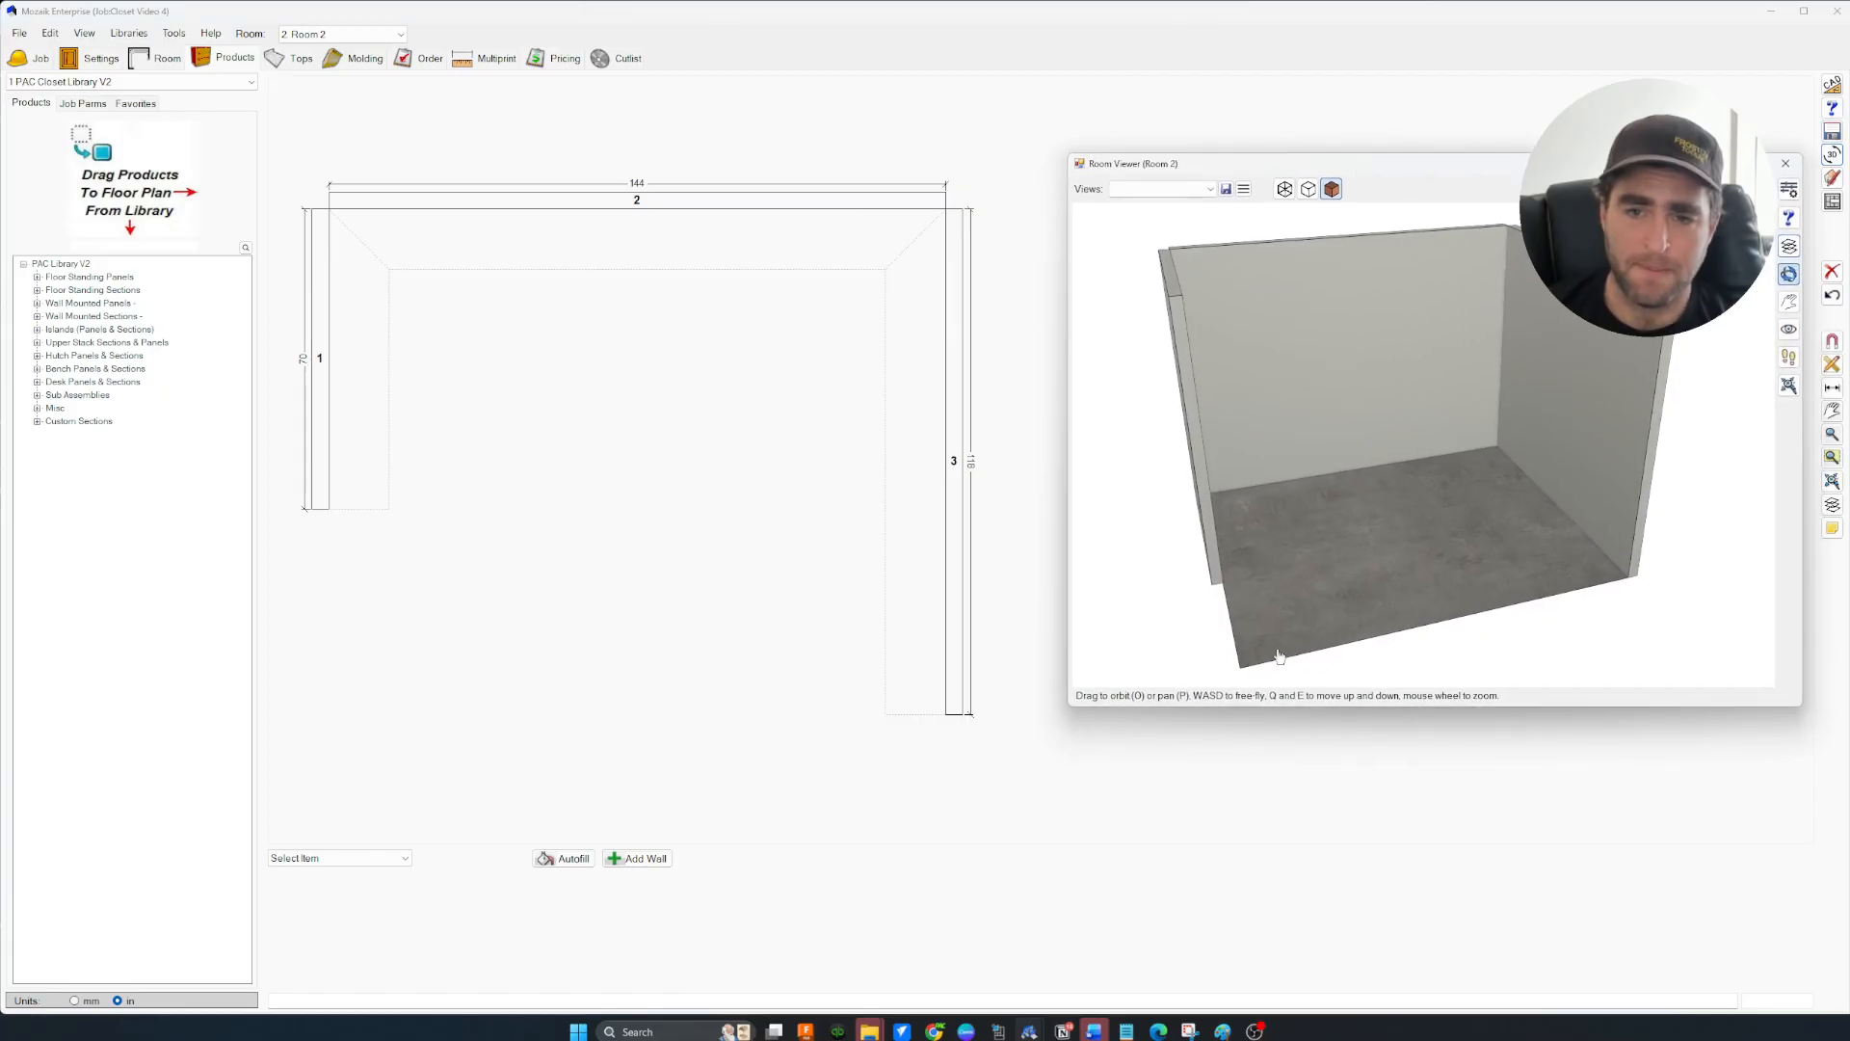
pyautogui.moveTo(1069, 707); pyautogui.dragTo(998, 872)
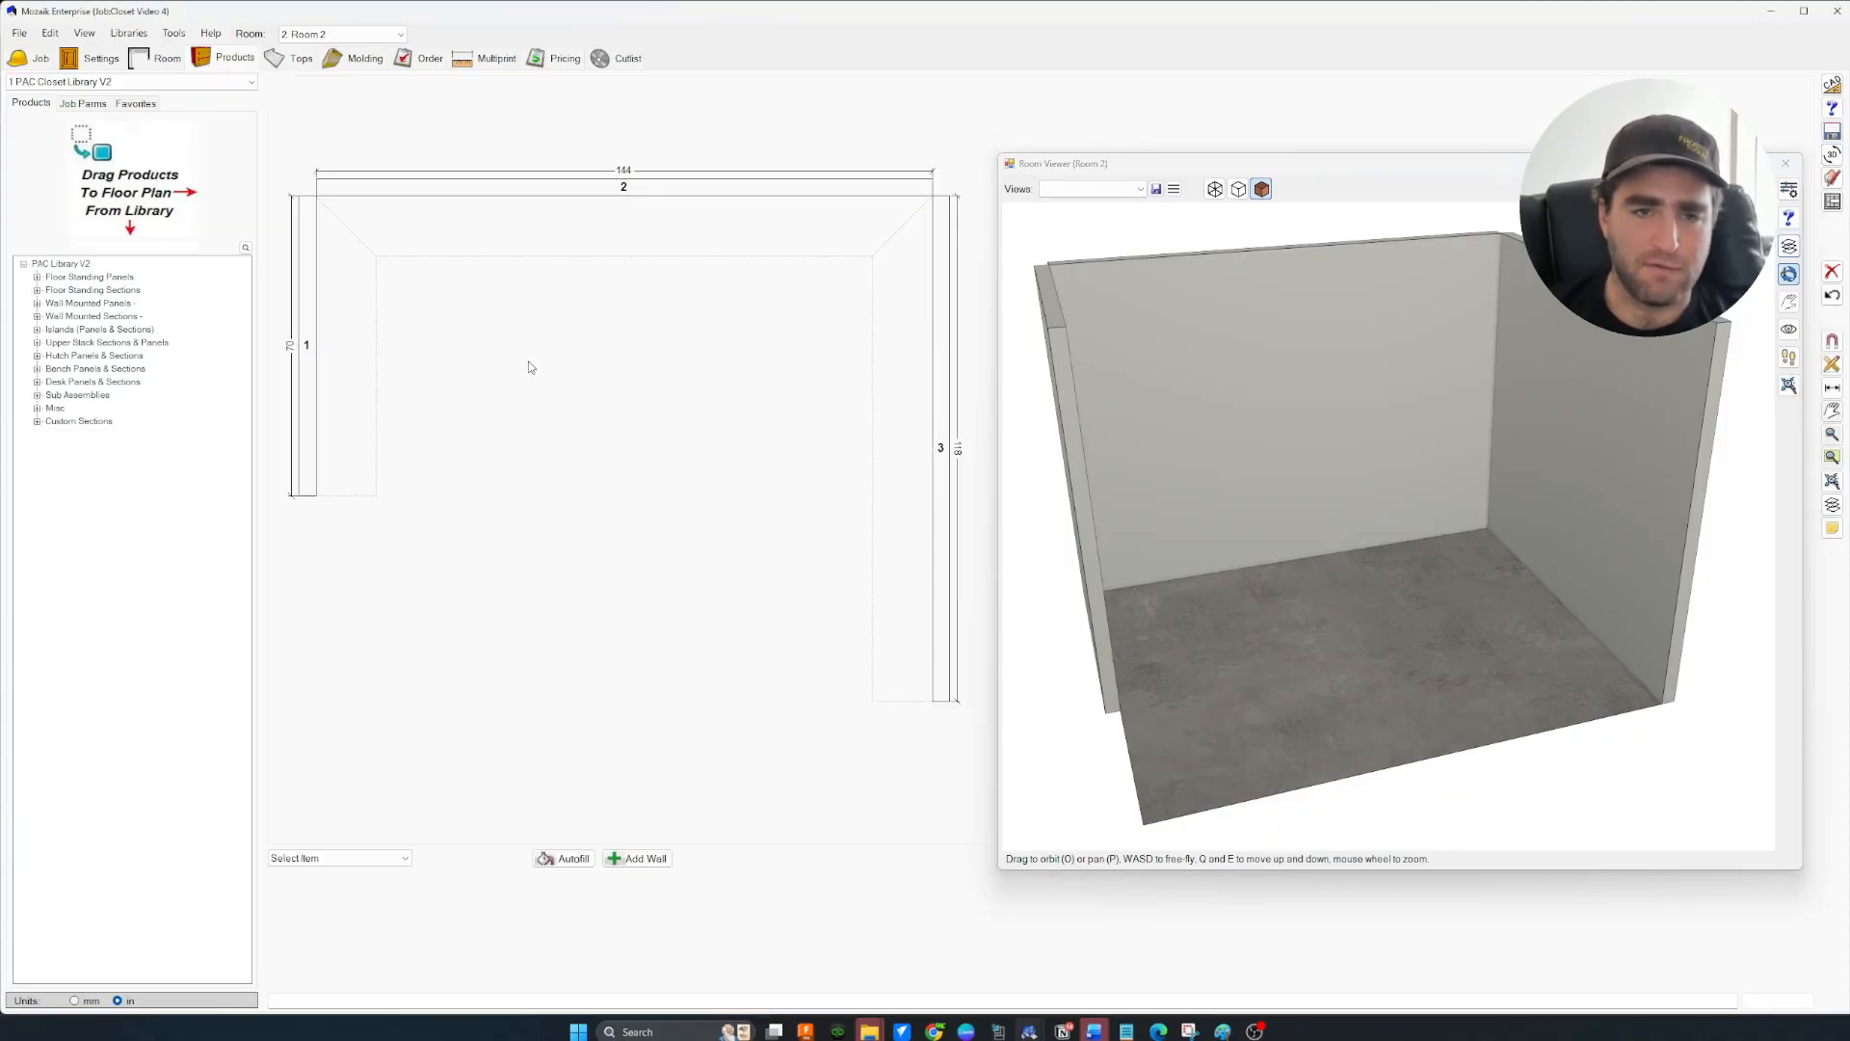
pyautogui.moveTo(1227, 521); pyautogui.dragTo(1167, 471)
pyautogui.scroll(3, 1163, 469)
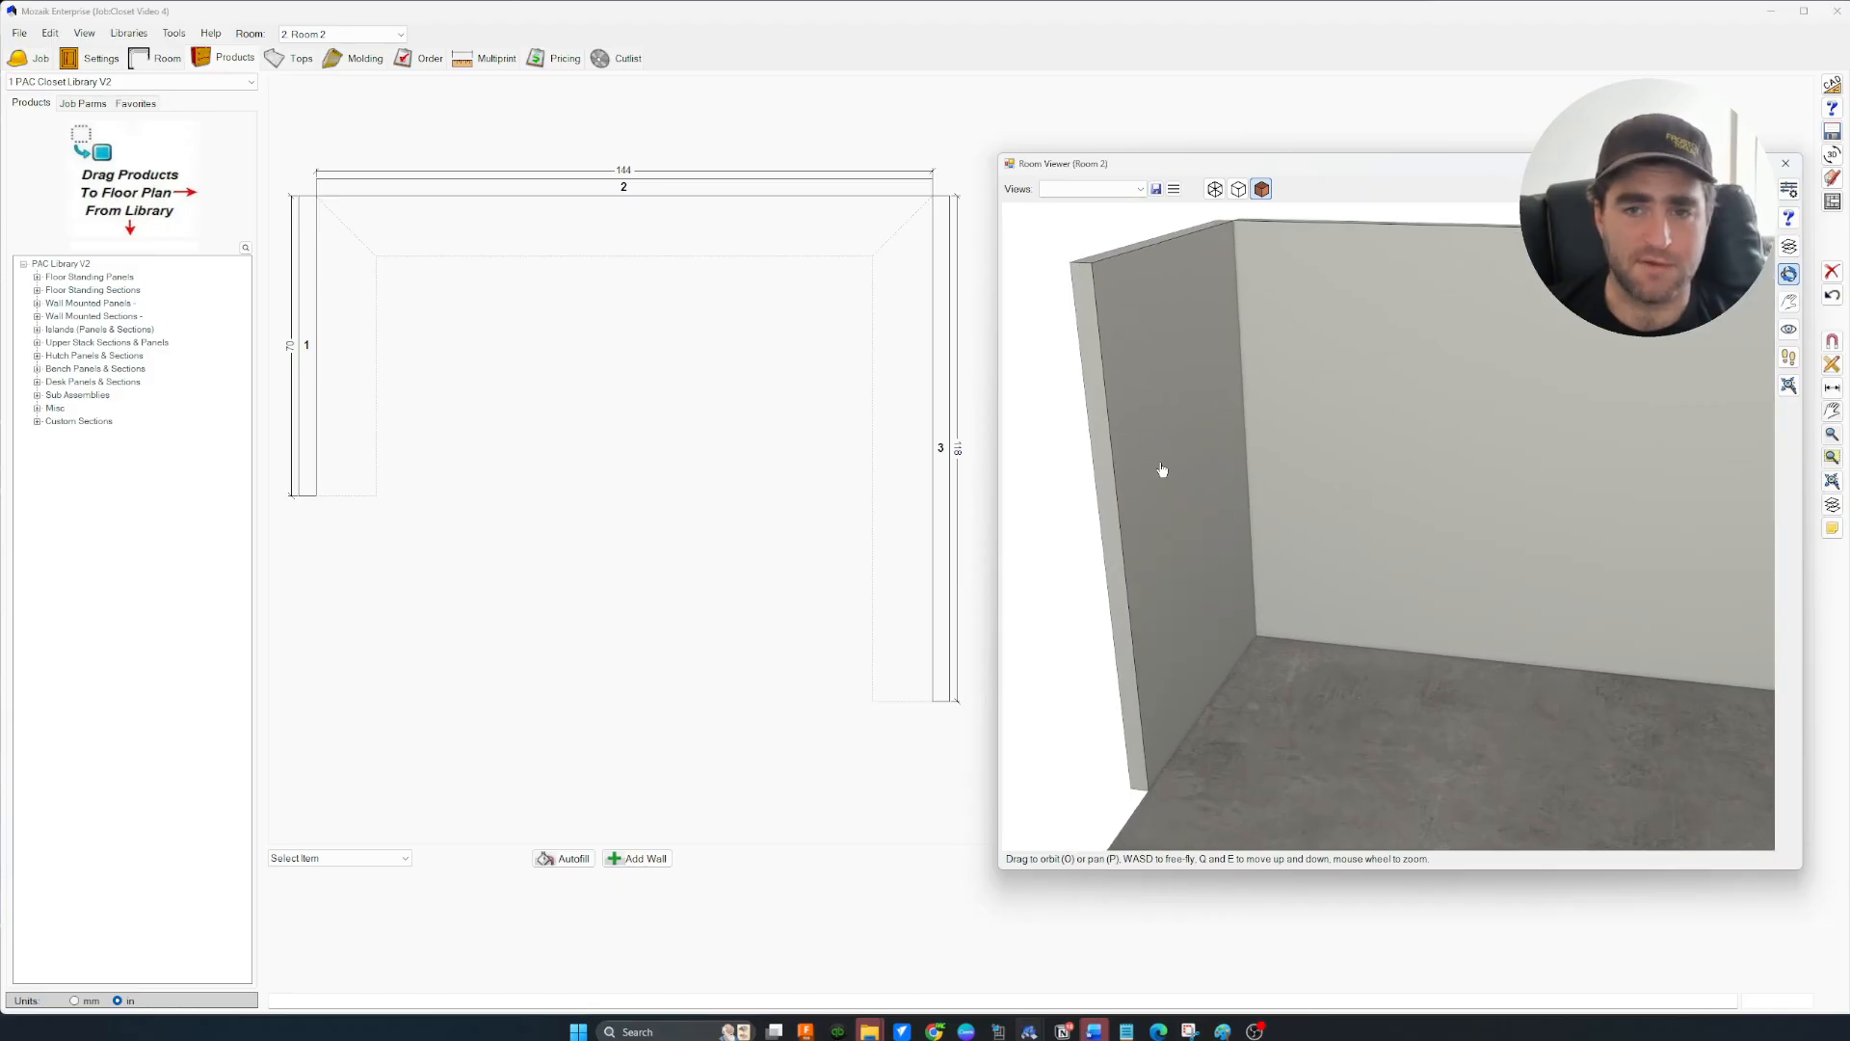
pyautogui.scroll(-3, 1164, 468)
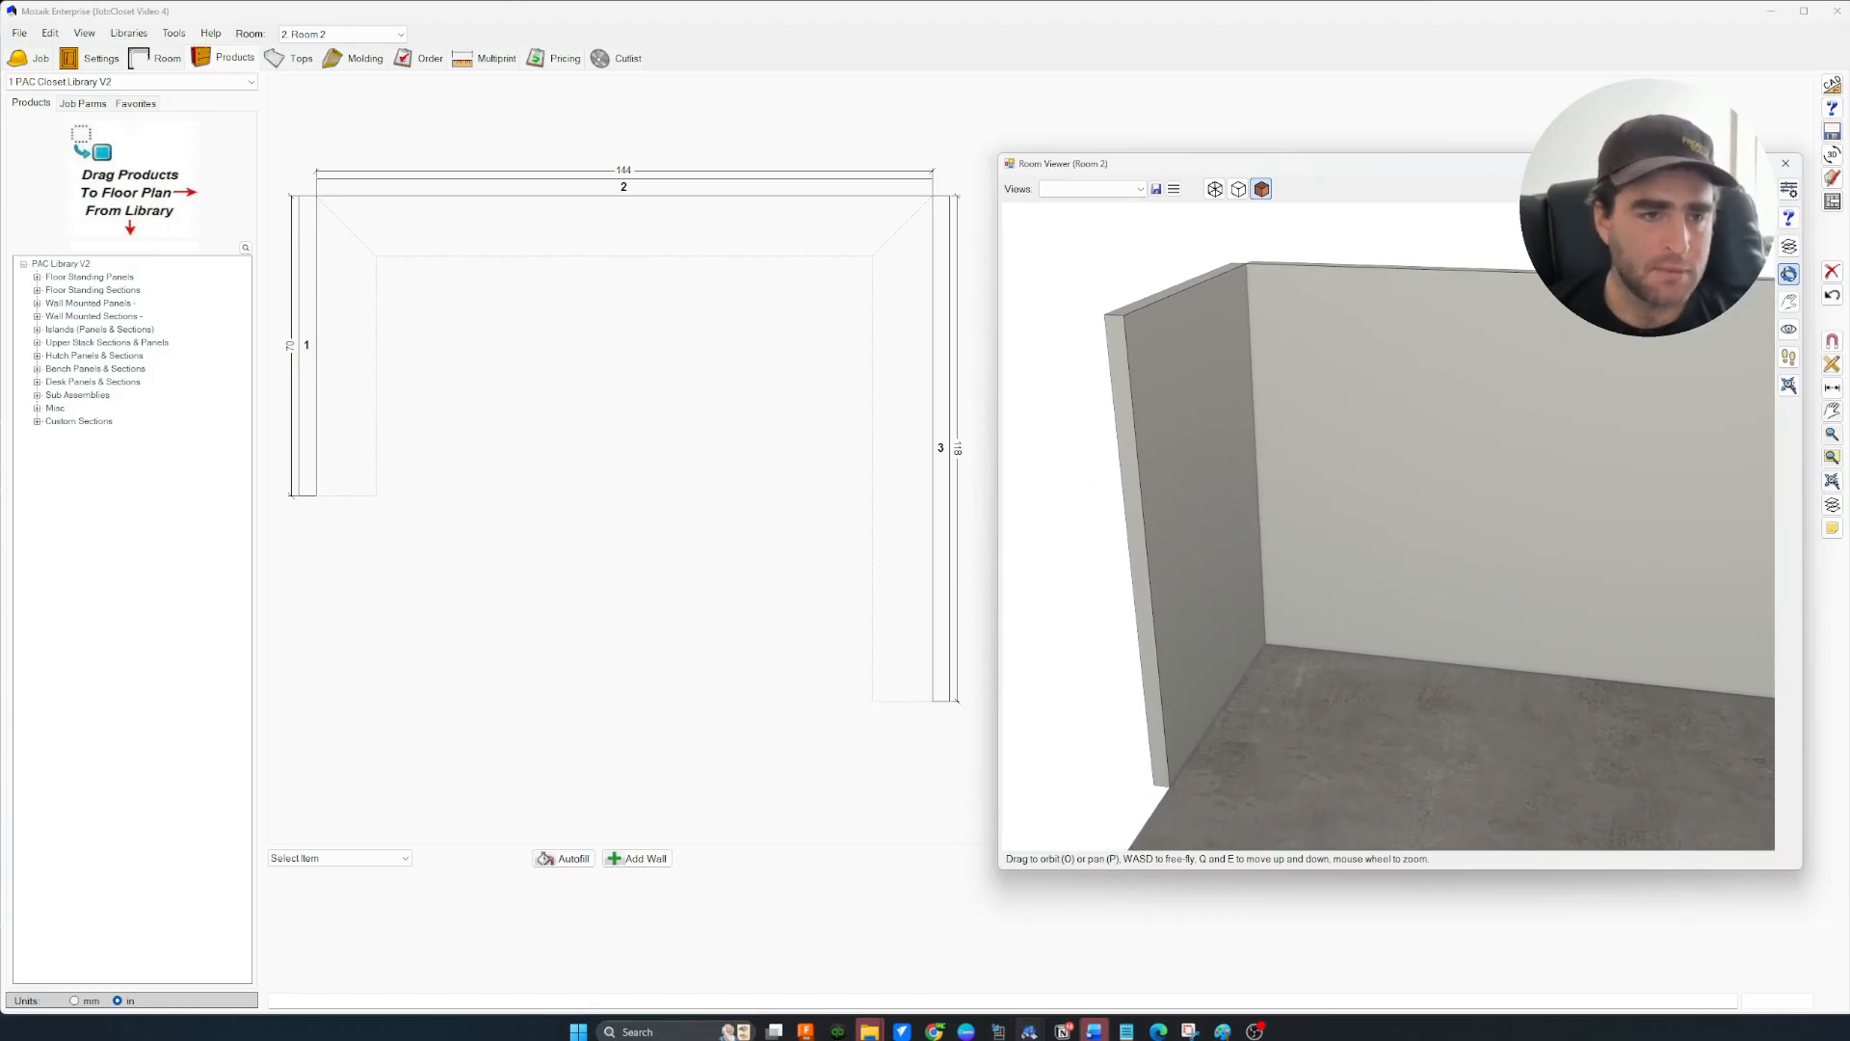
# Place FS 96 floor-standing panels at the top and bottom ends of wall 1
pyautogui.click(36, 279)
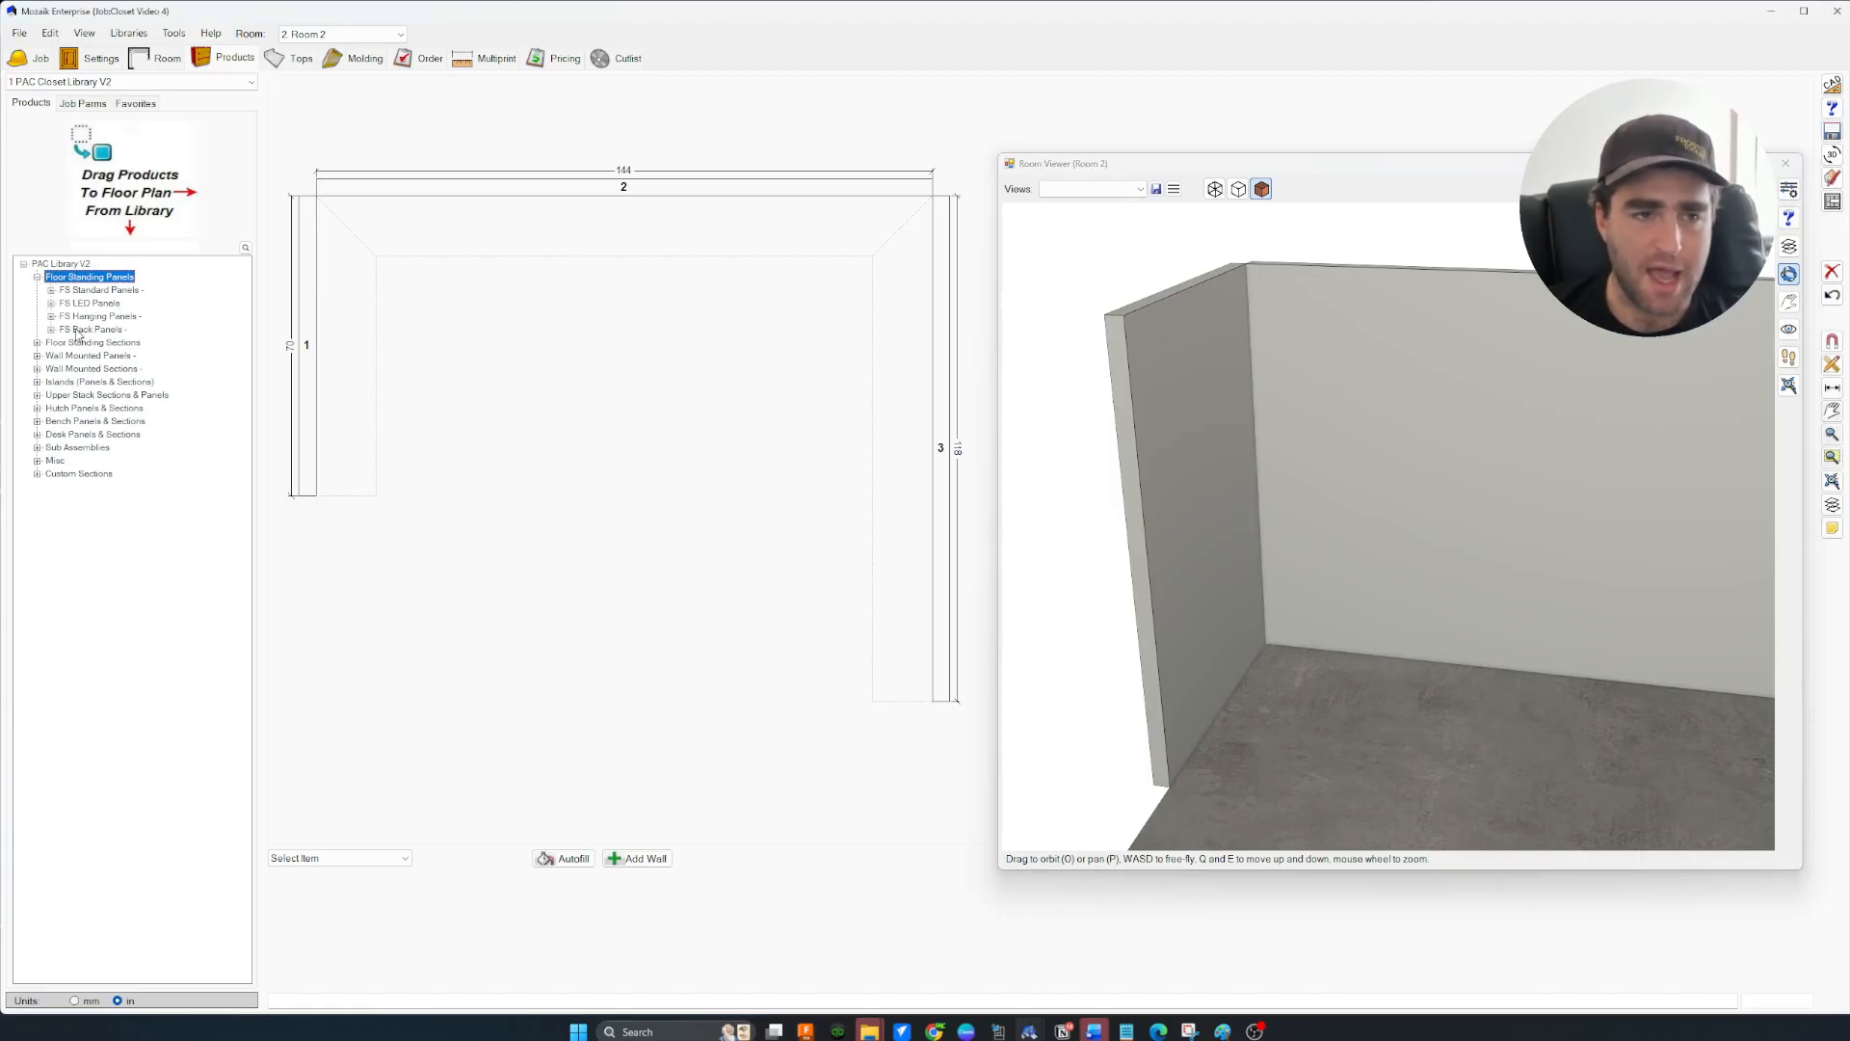
pyautogui.click(51, 291)
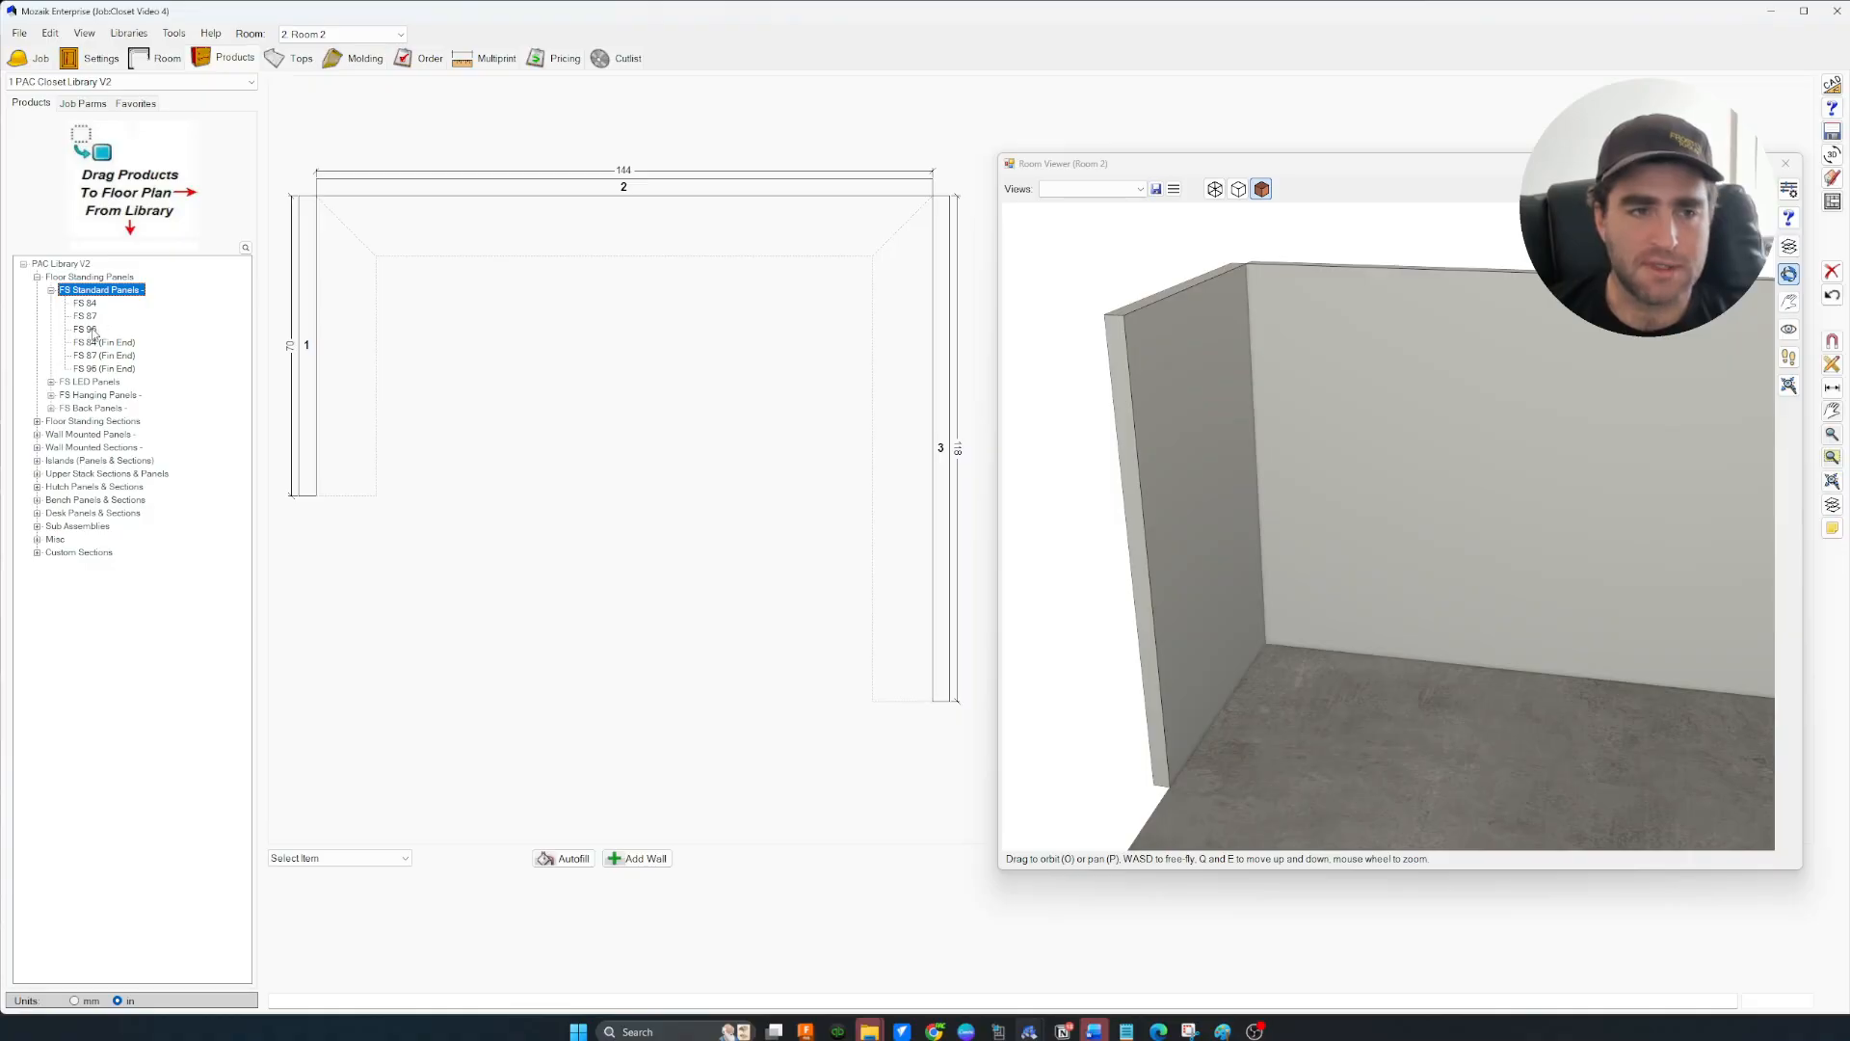
pyautogui.click(90, 331)
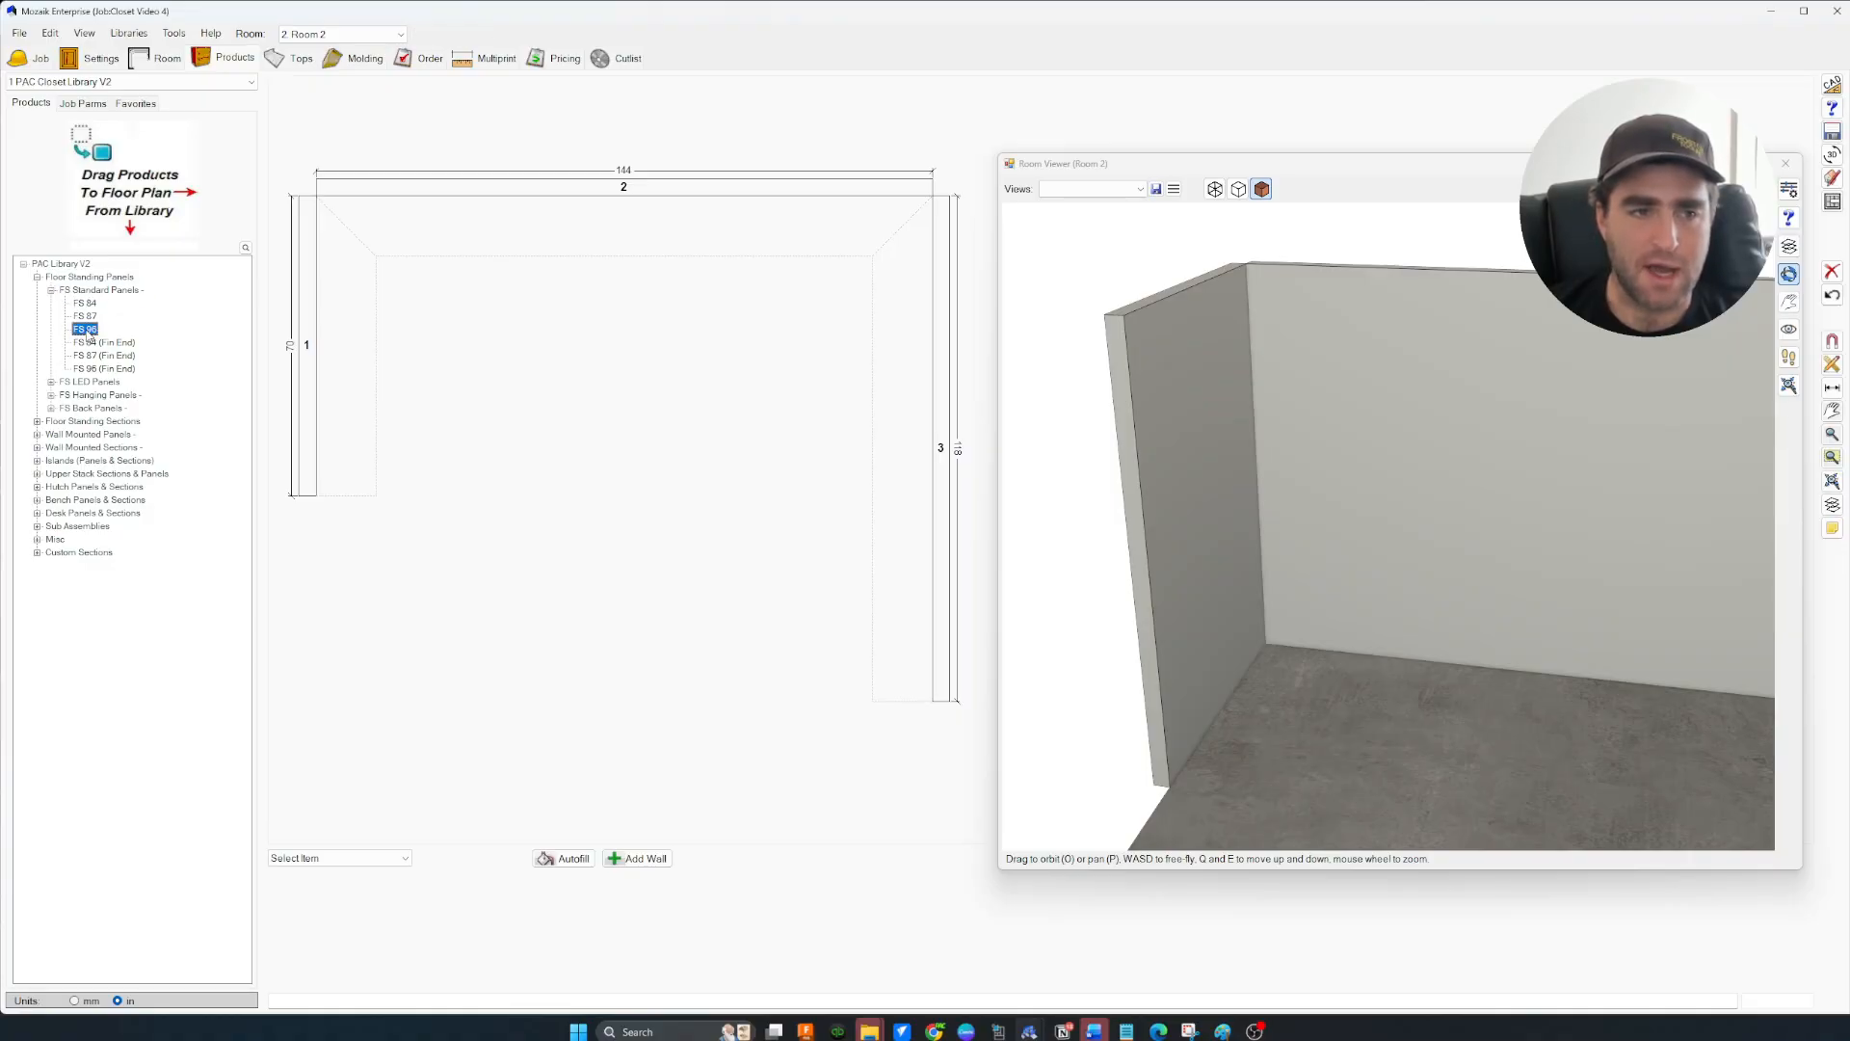
pyautogui.click(371, 416)
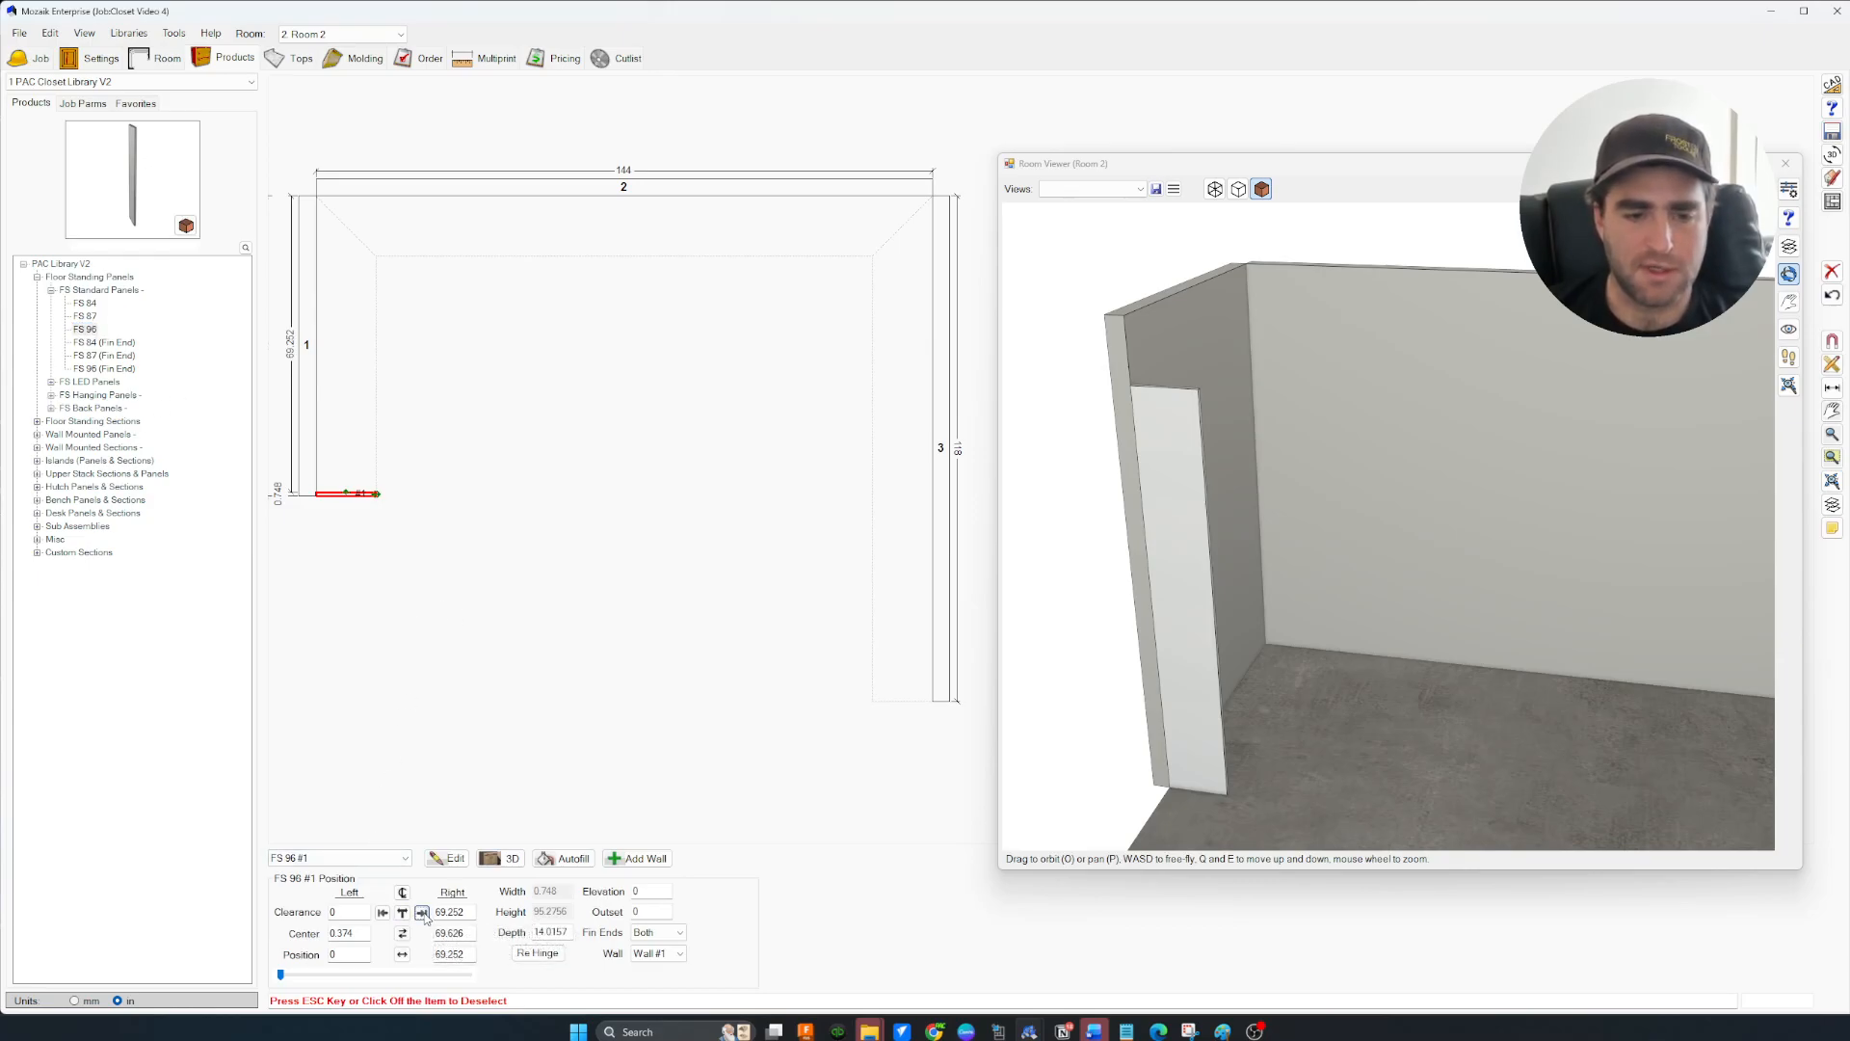
pyautogui.click(422, 913)
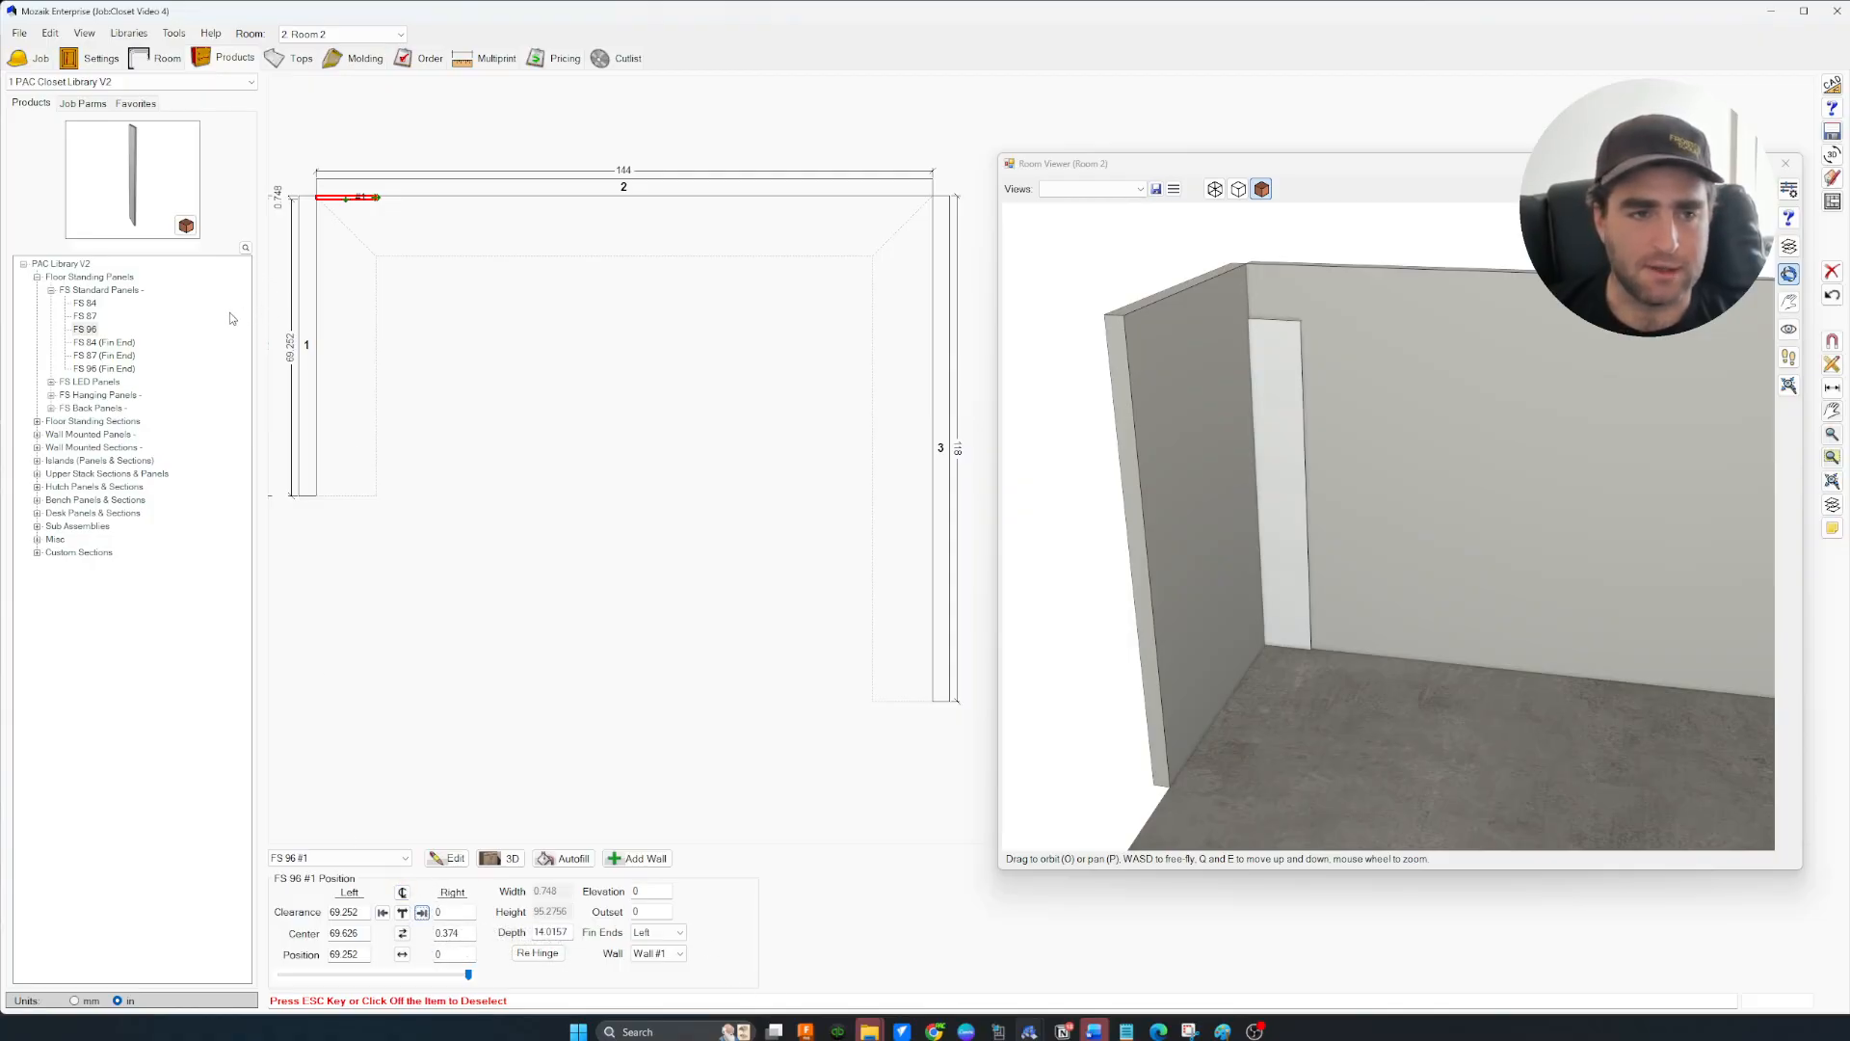
pyautogui.moveTo(490, 369); pyautogui.dragTo(284, 108)
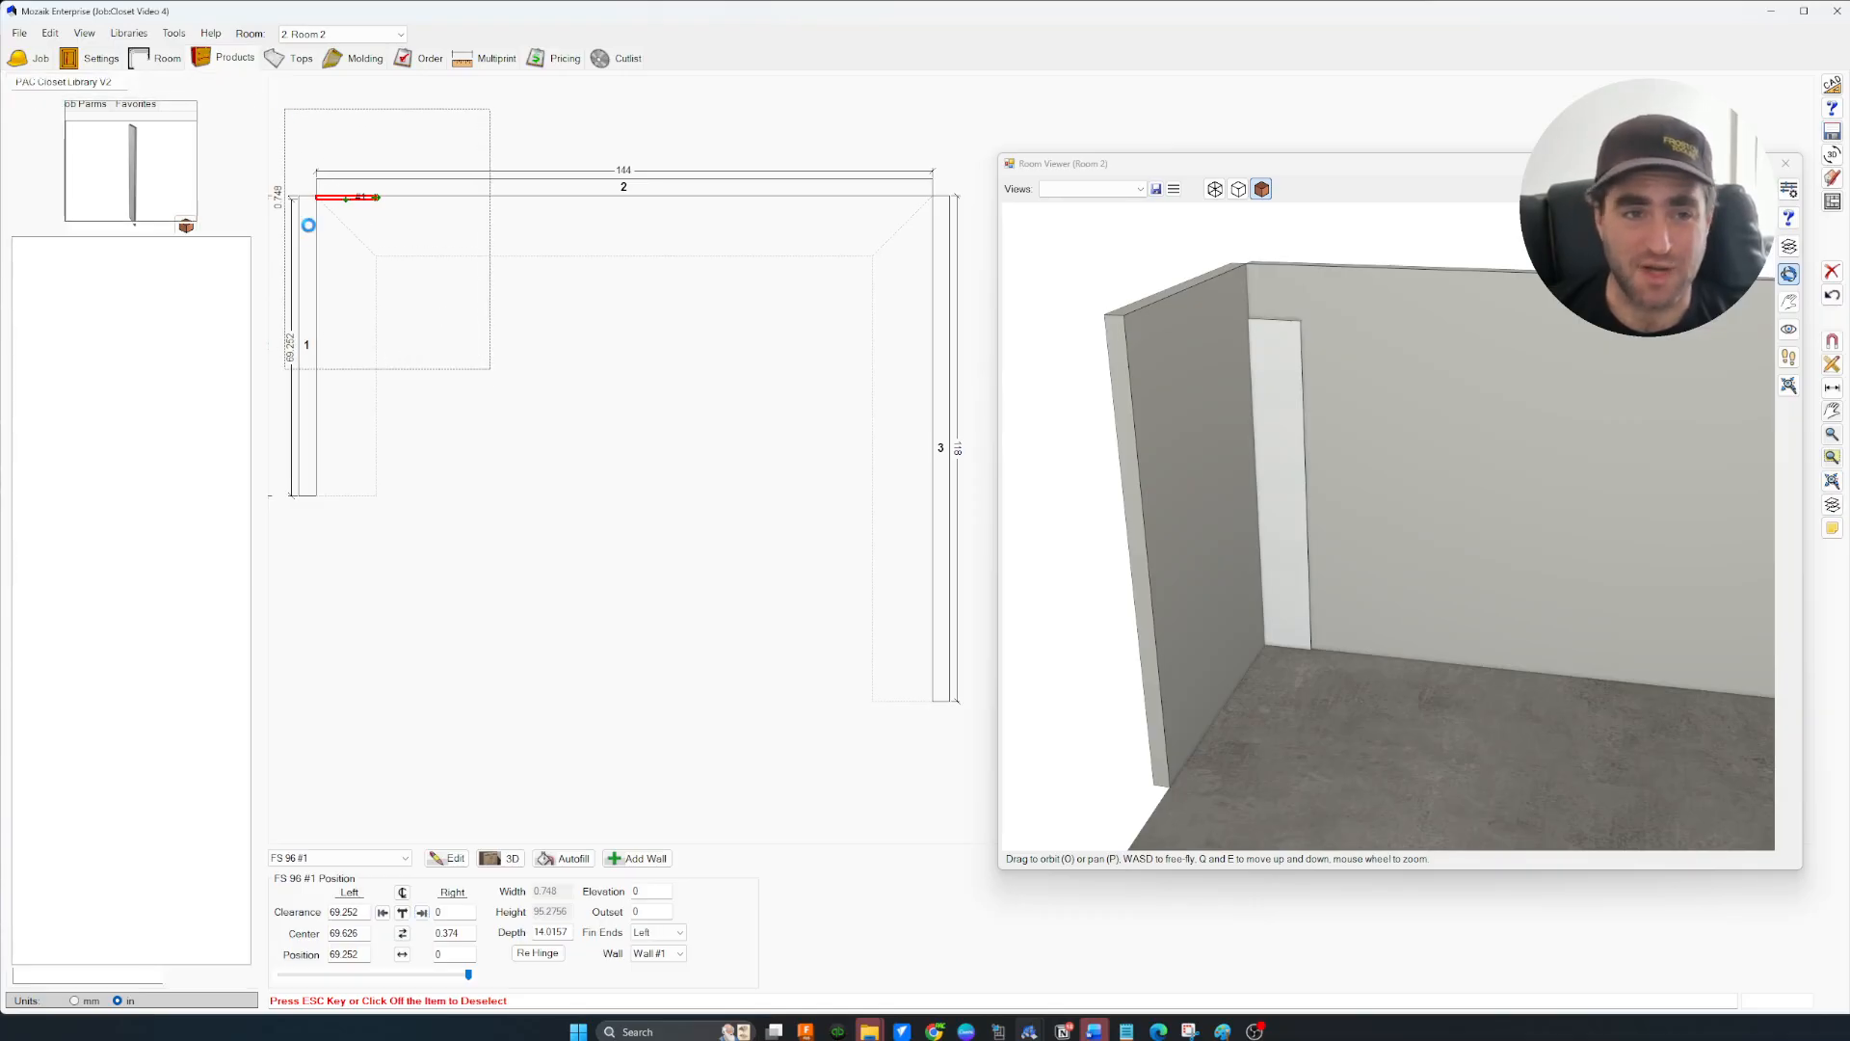
pyautogui.click(429, 344)
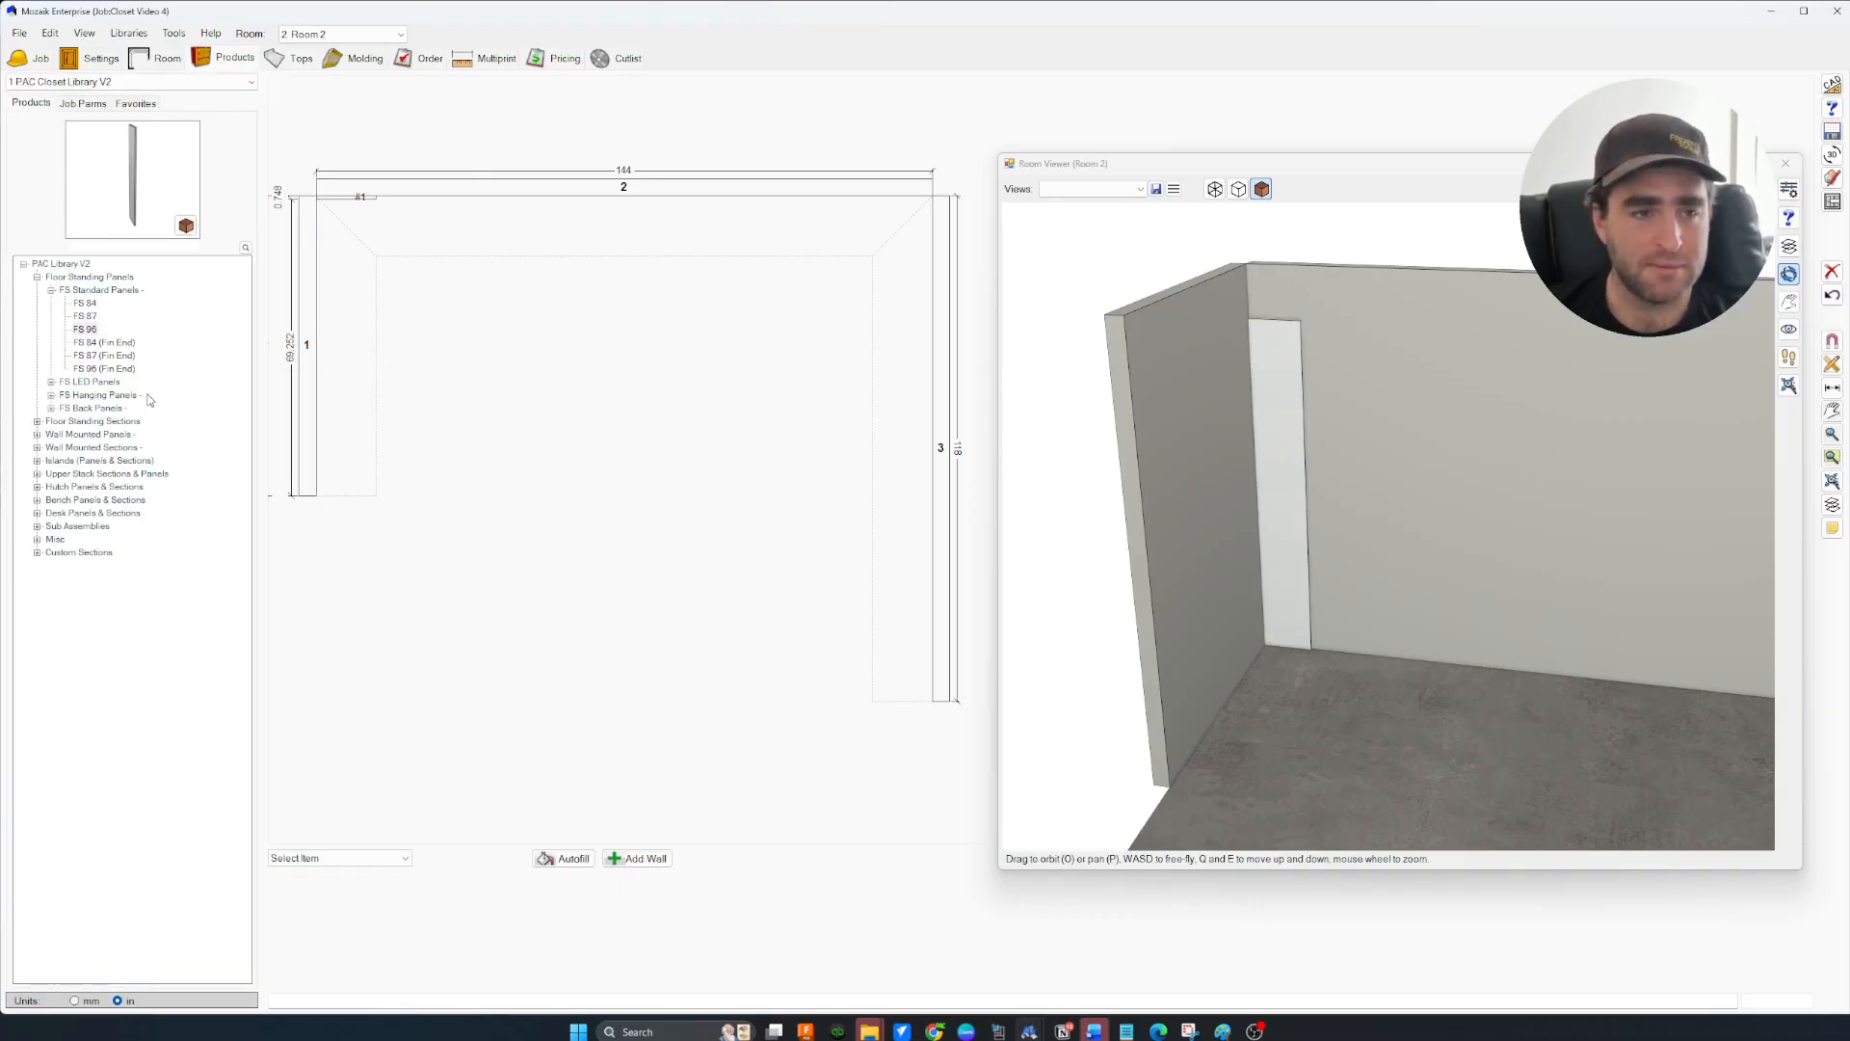
pyautogui.click(85, 328)
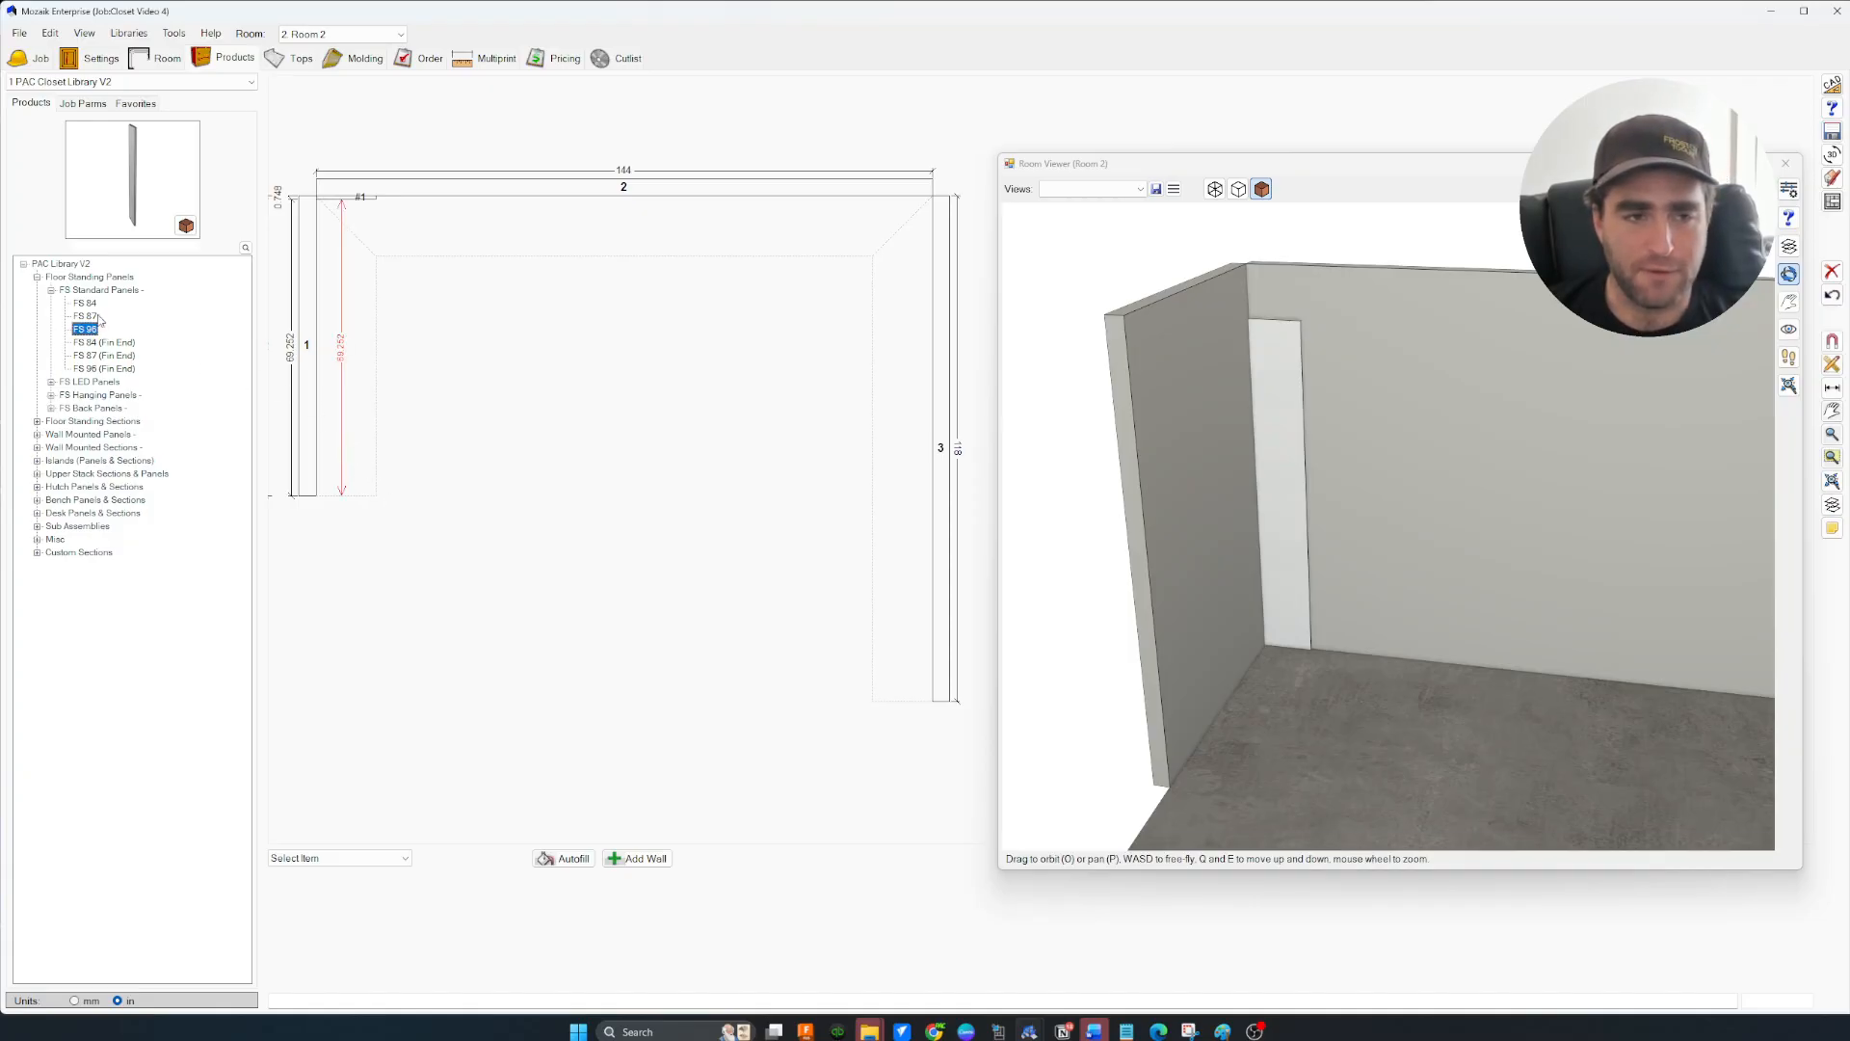
pyautogui.click(352, 492)
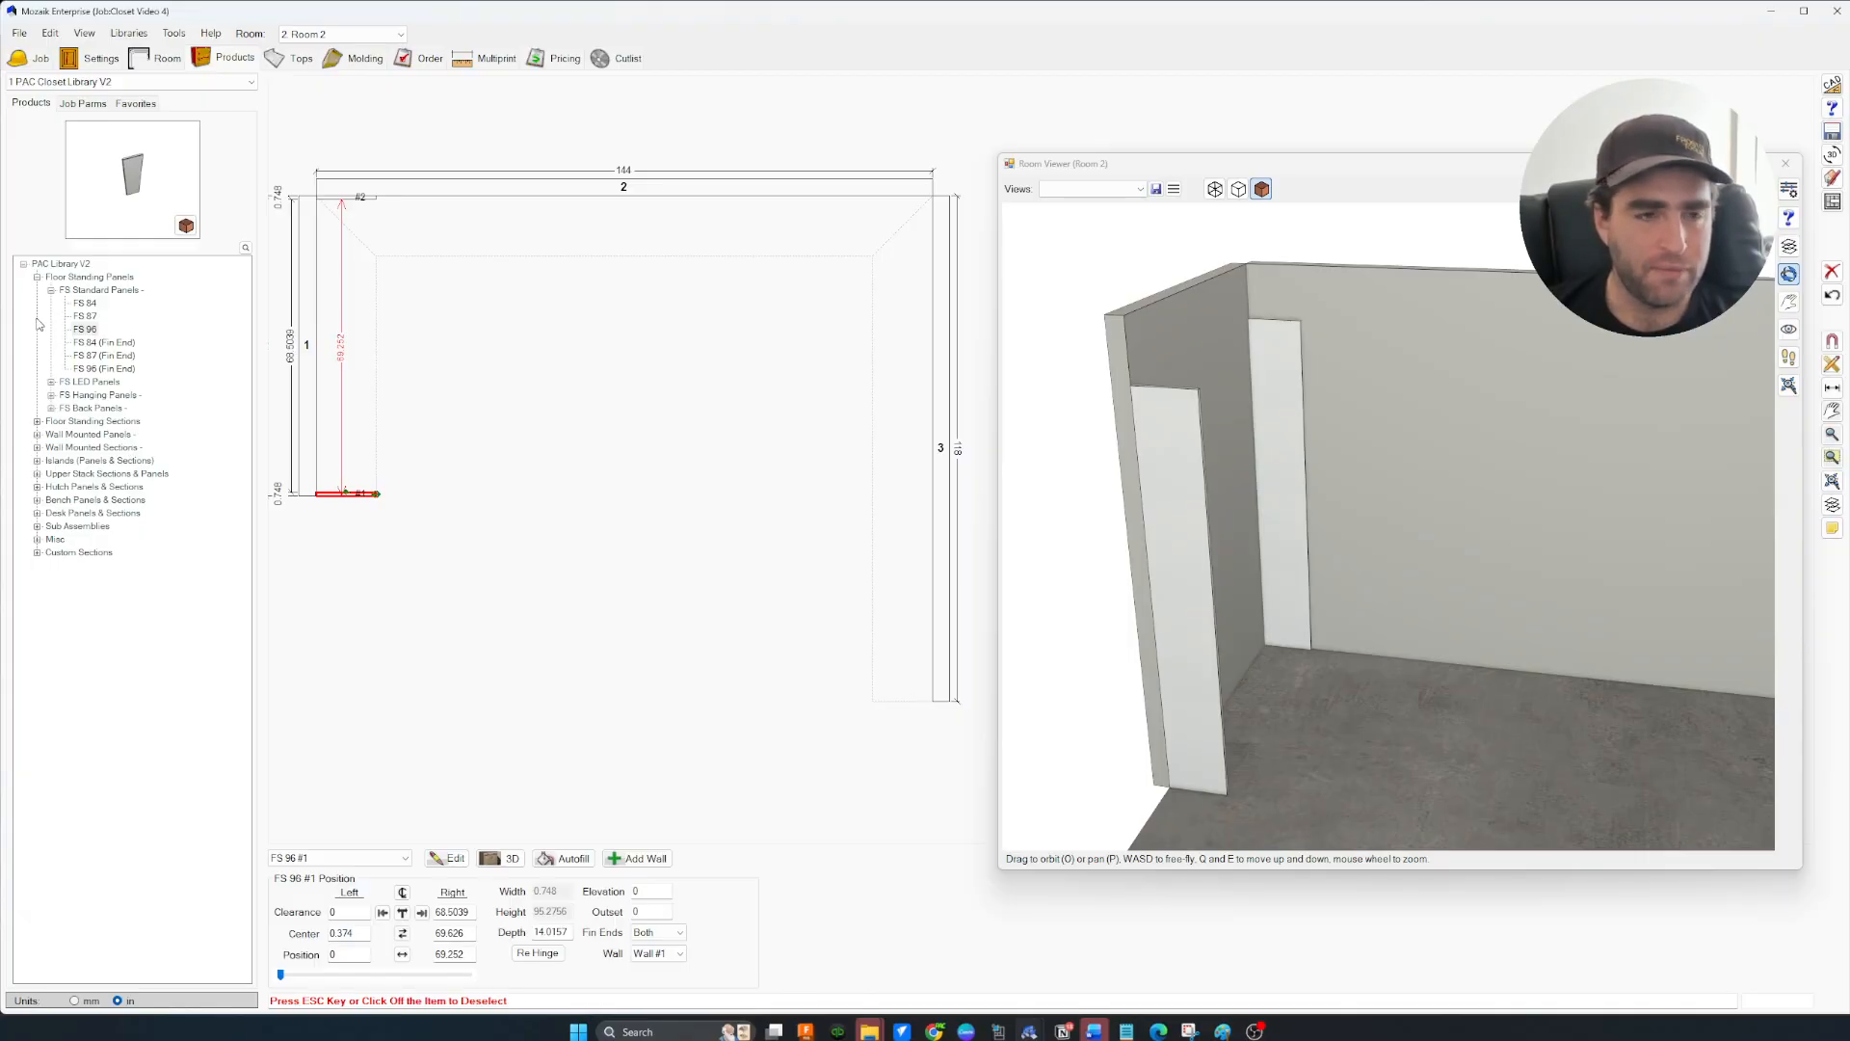
# Open the FS 96 Sections group under Floor Standing Sections to browse sections
pyautogui.click(51, 290)
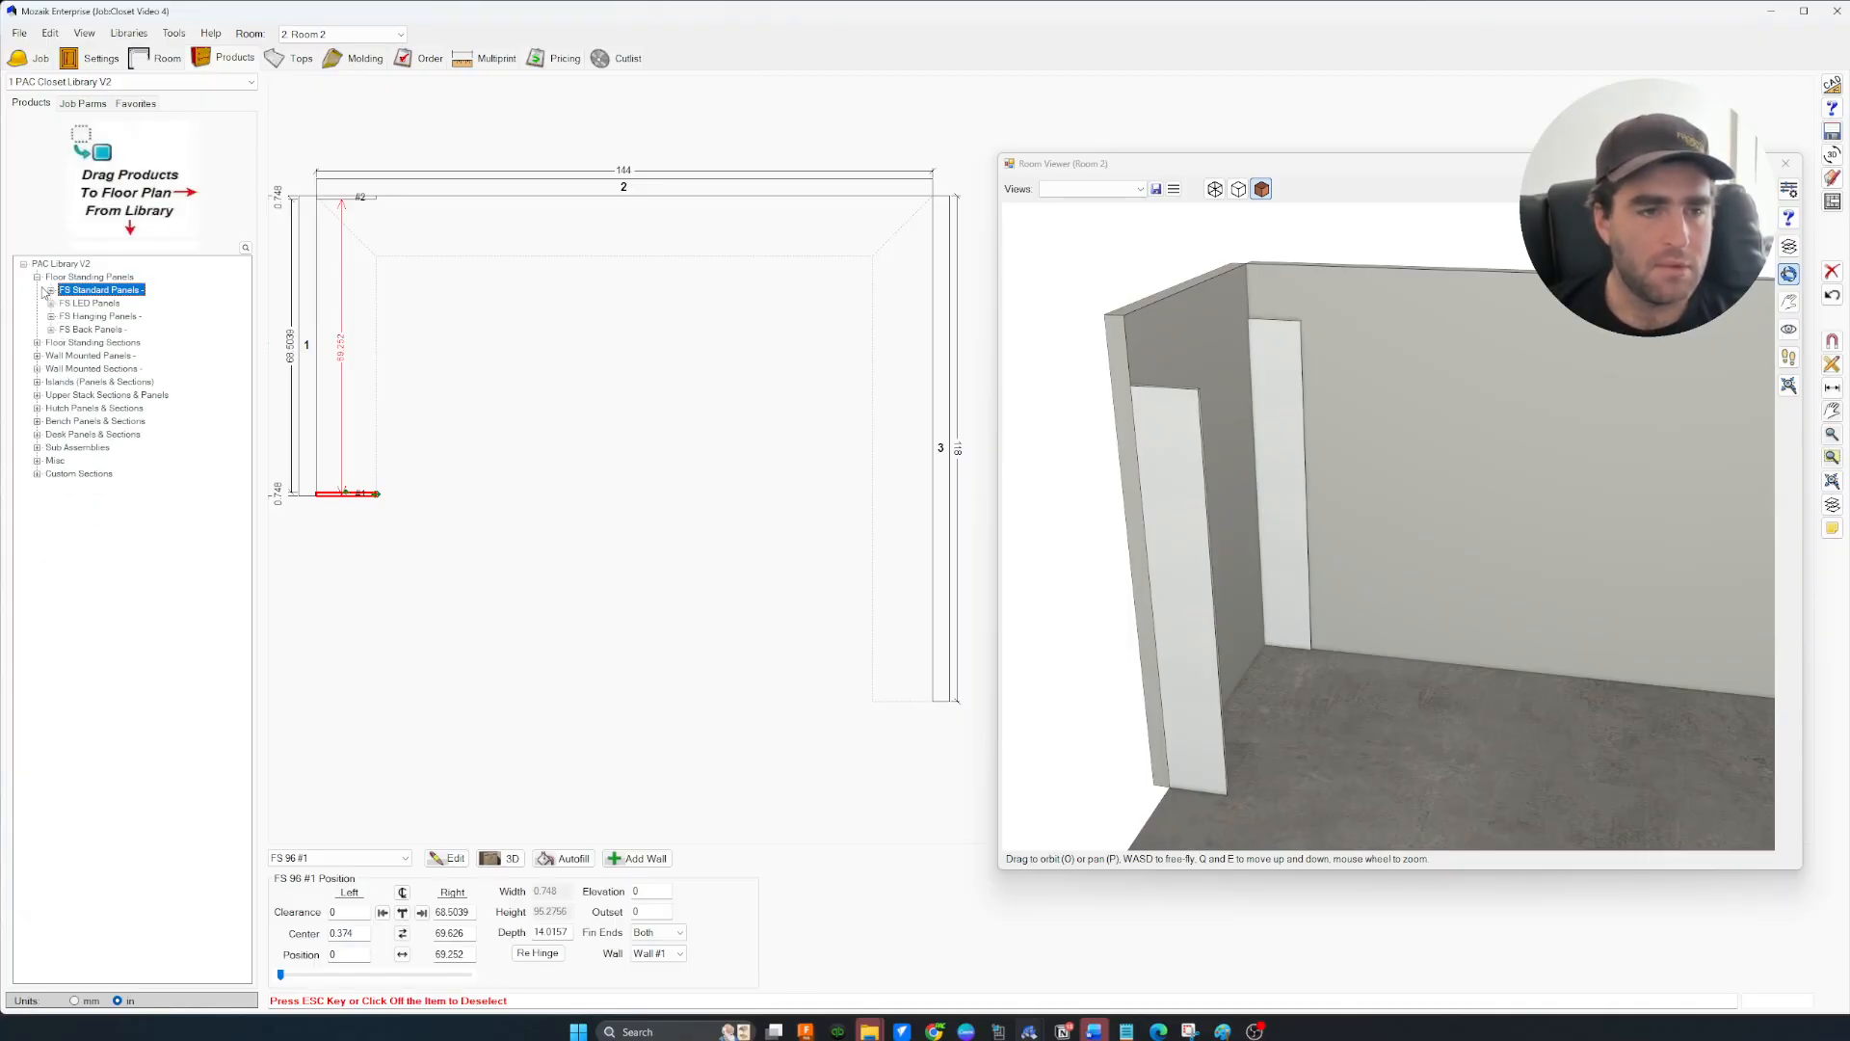
pyautogui.click(37, 344)
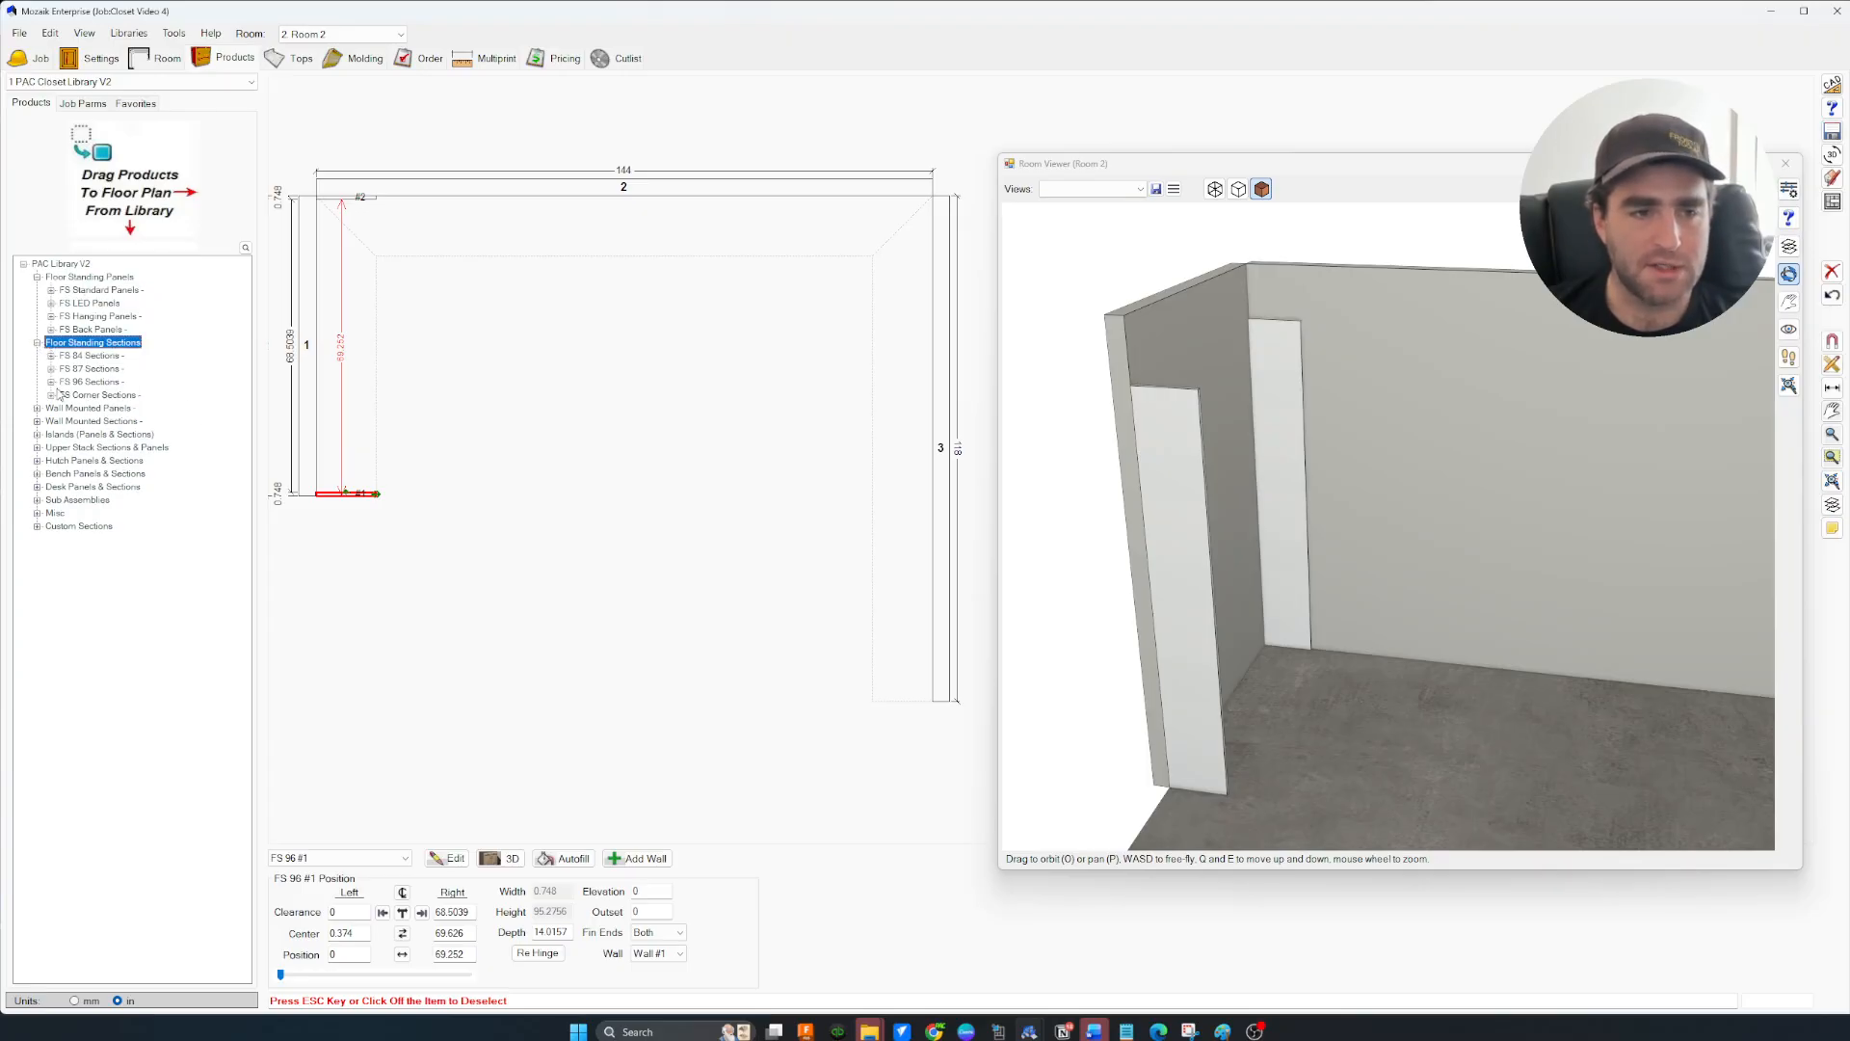
pyautogui.click(51, 383)
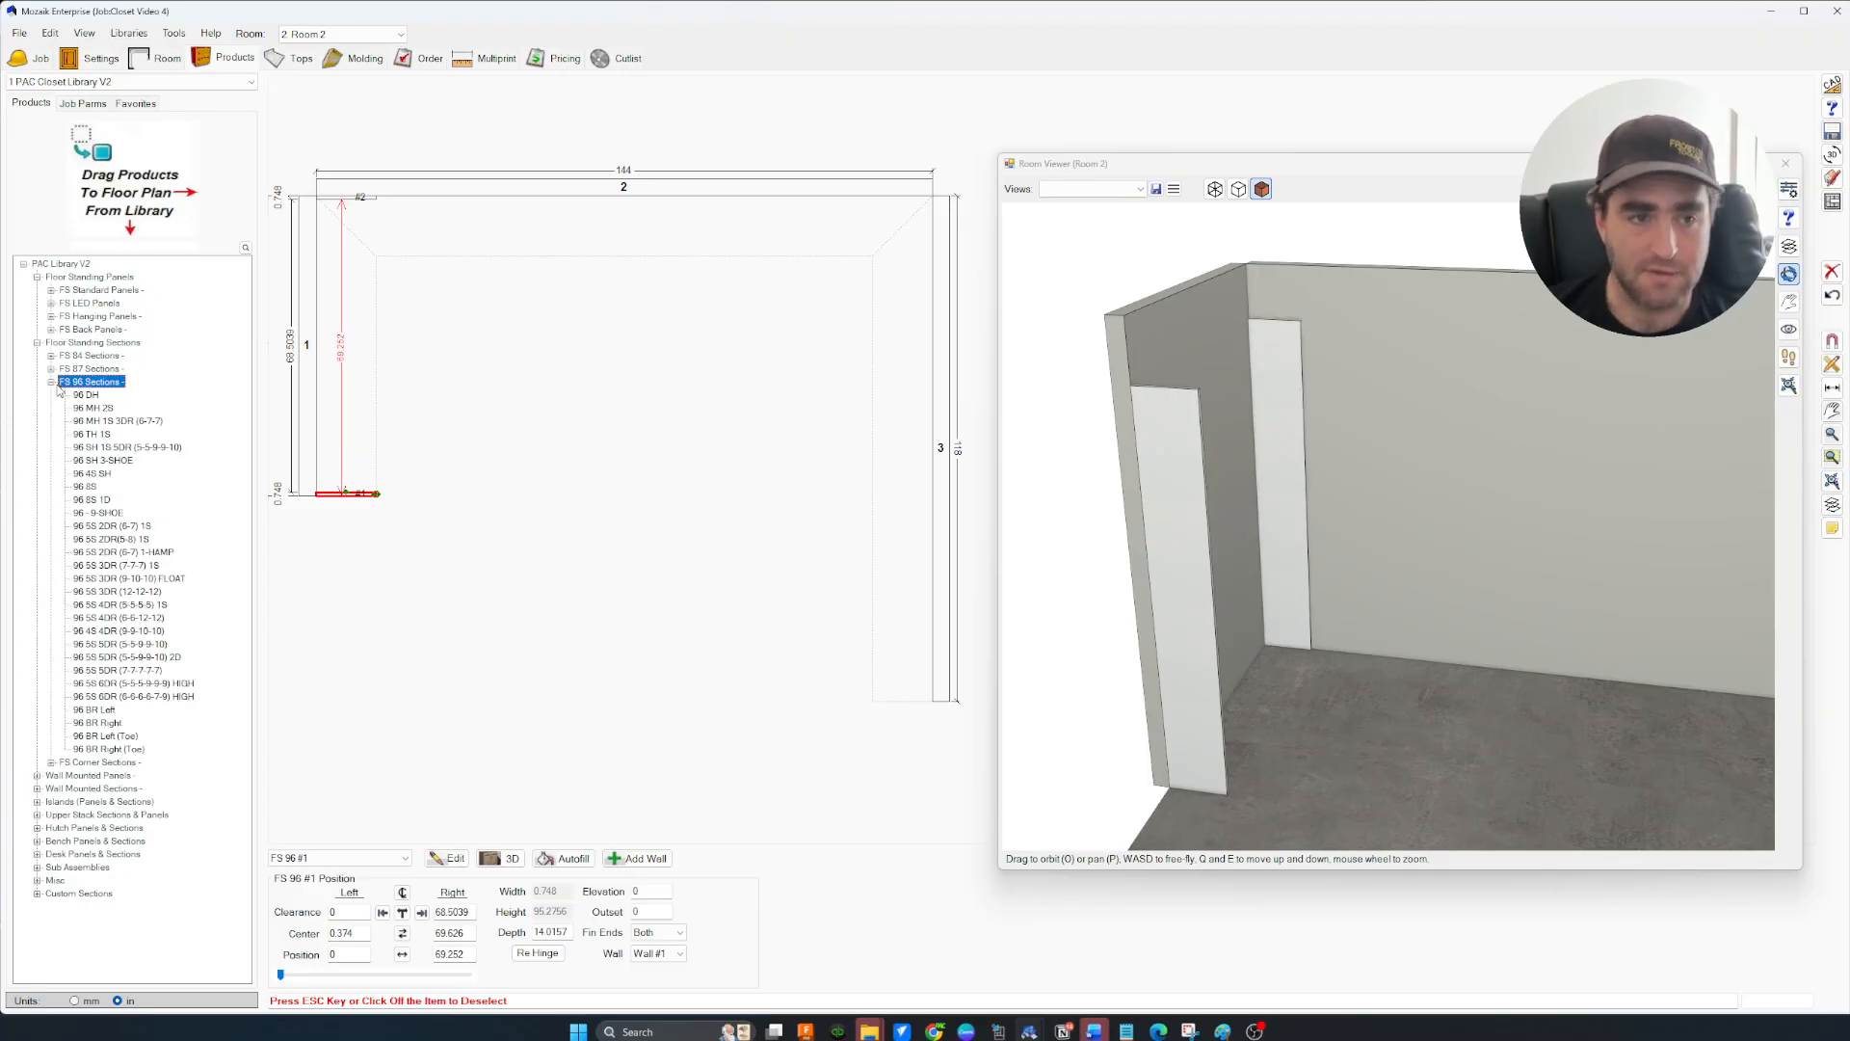
pyautogui.click(88, 396)
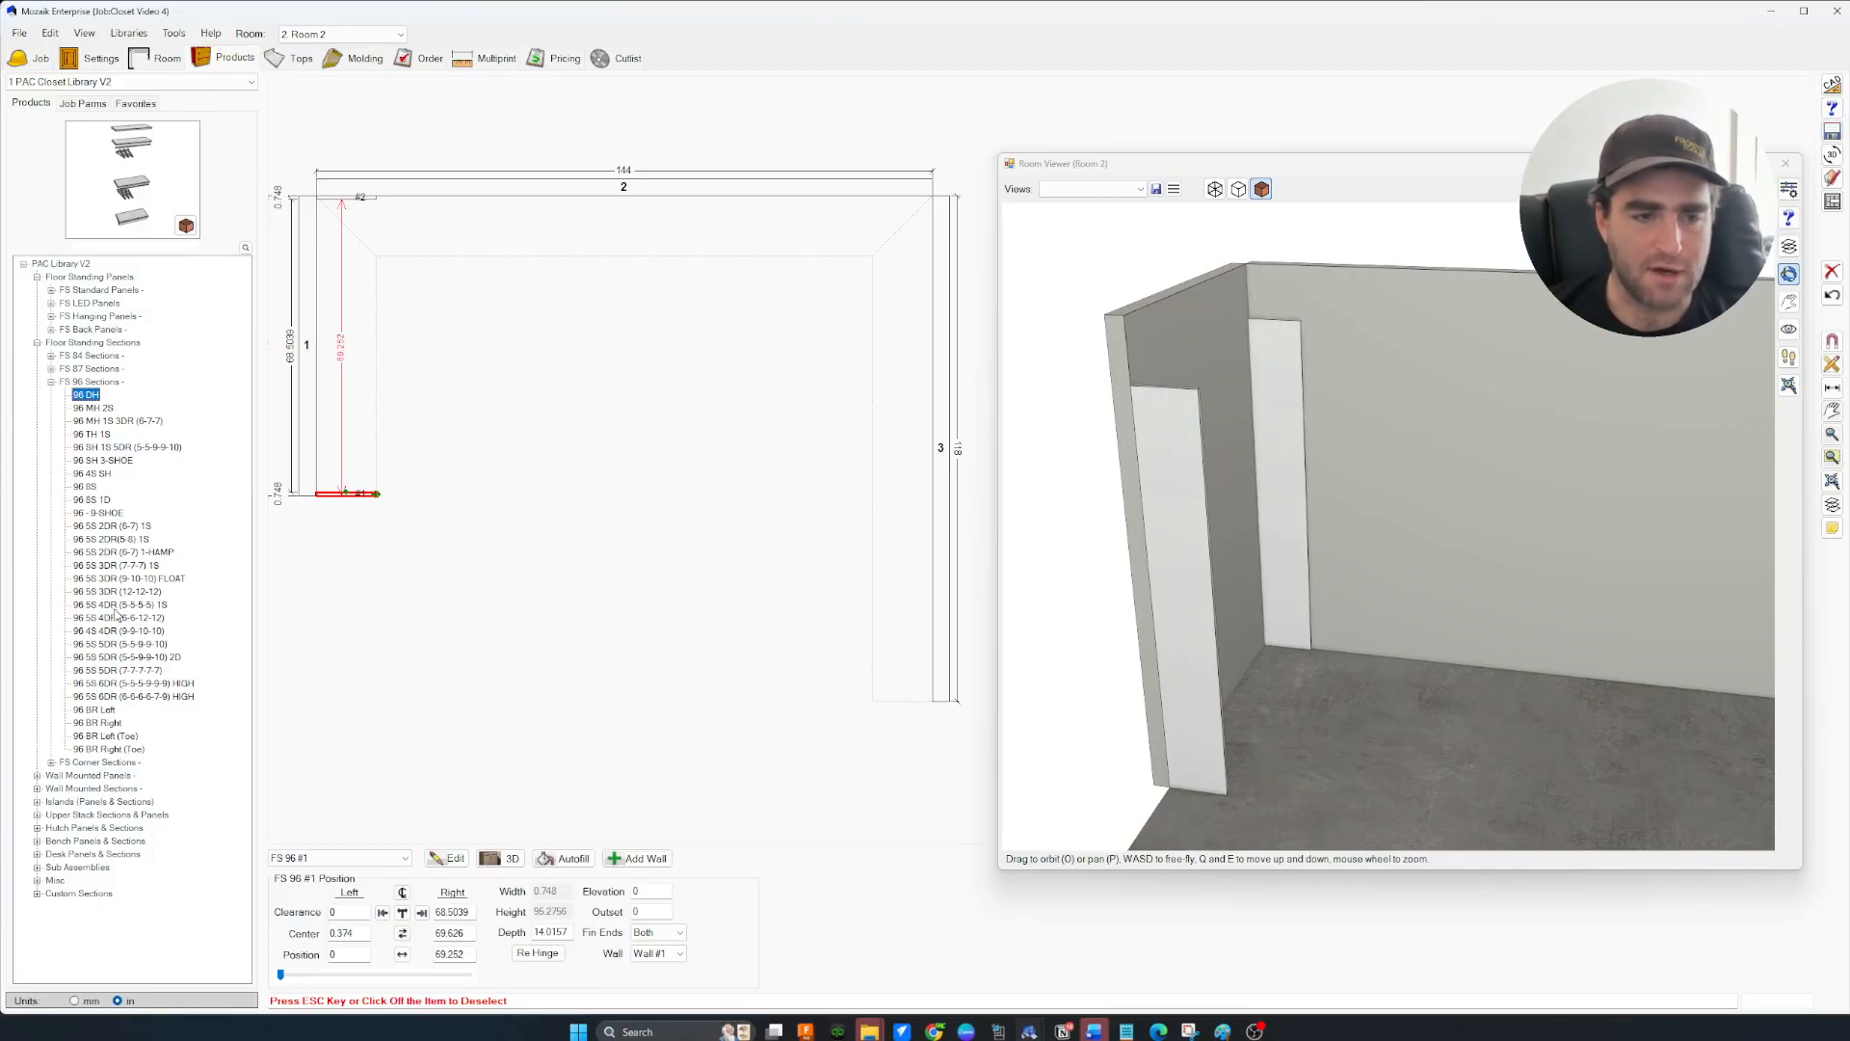
# Add the 96 5S 4DR (5-5-5-5) 1S drawer section and an FS 96 panel to wall 1
pyautogui.click(121, 605)
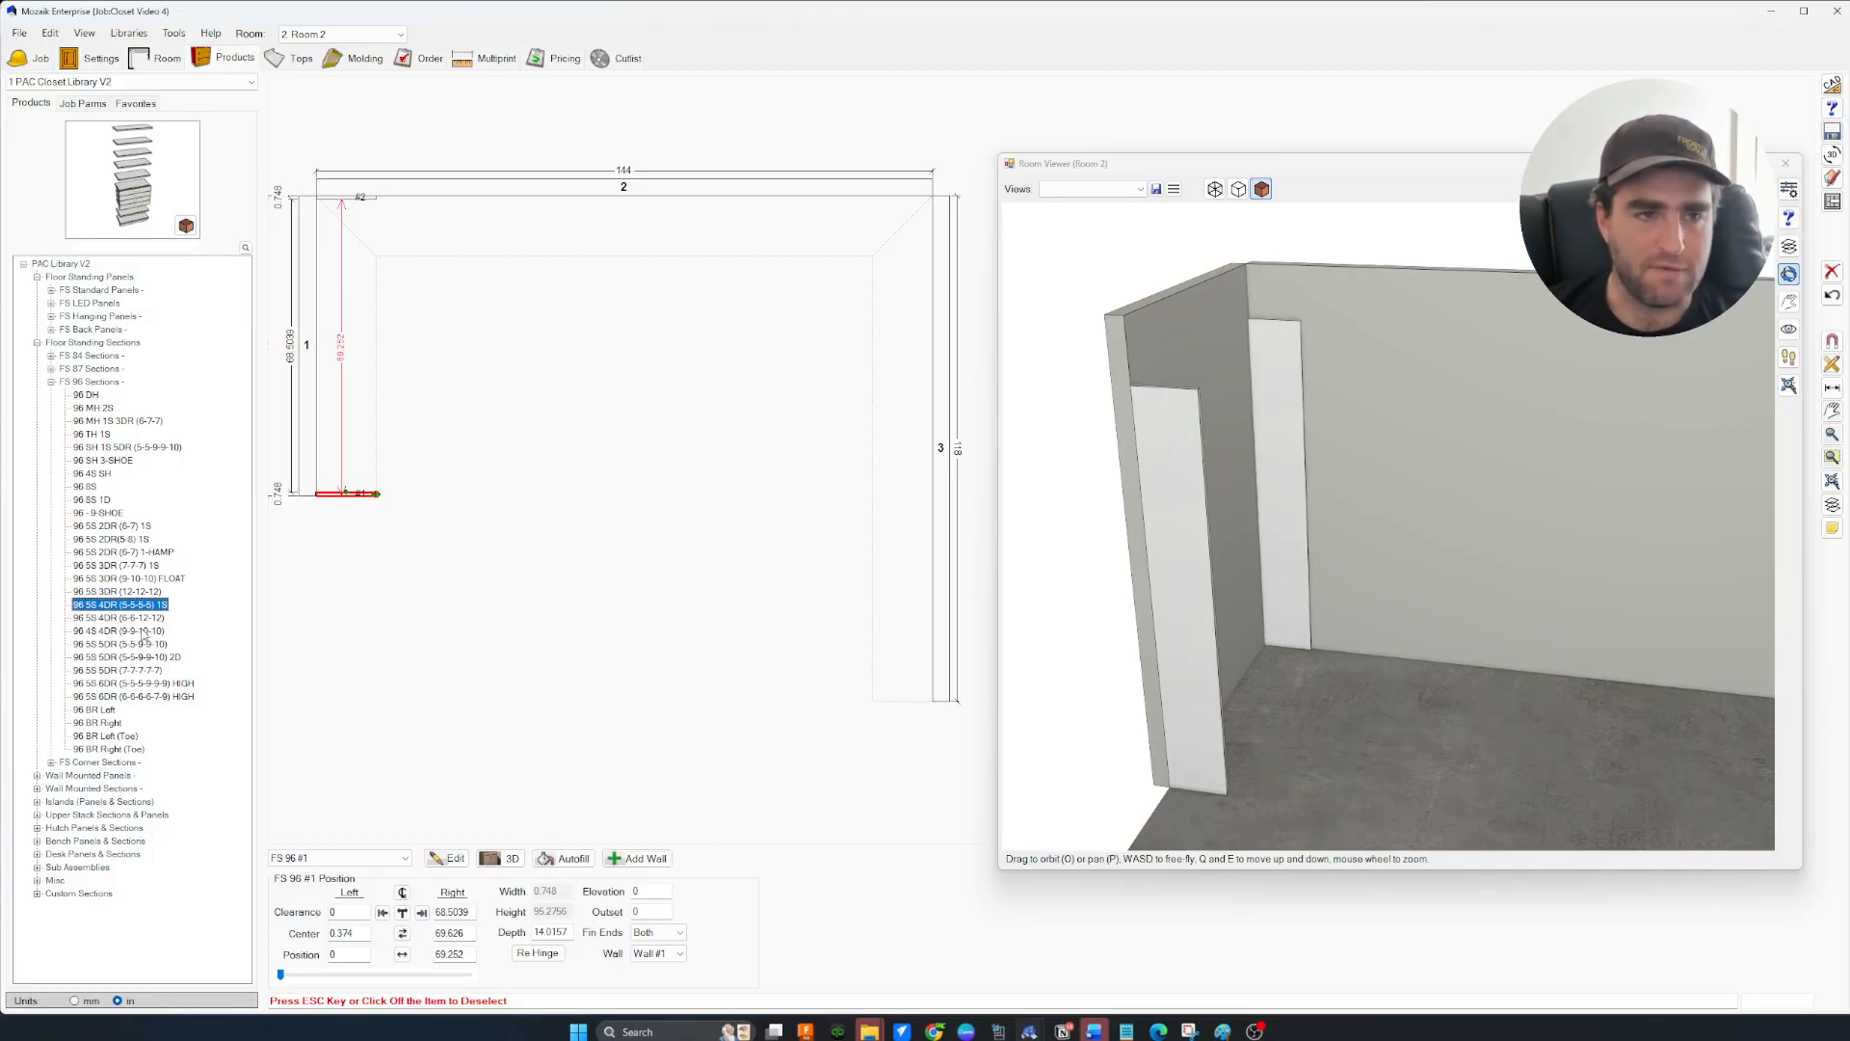
pyautogui.moveTo(114, 607); pyautogui.dragTo(339, 469)
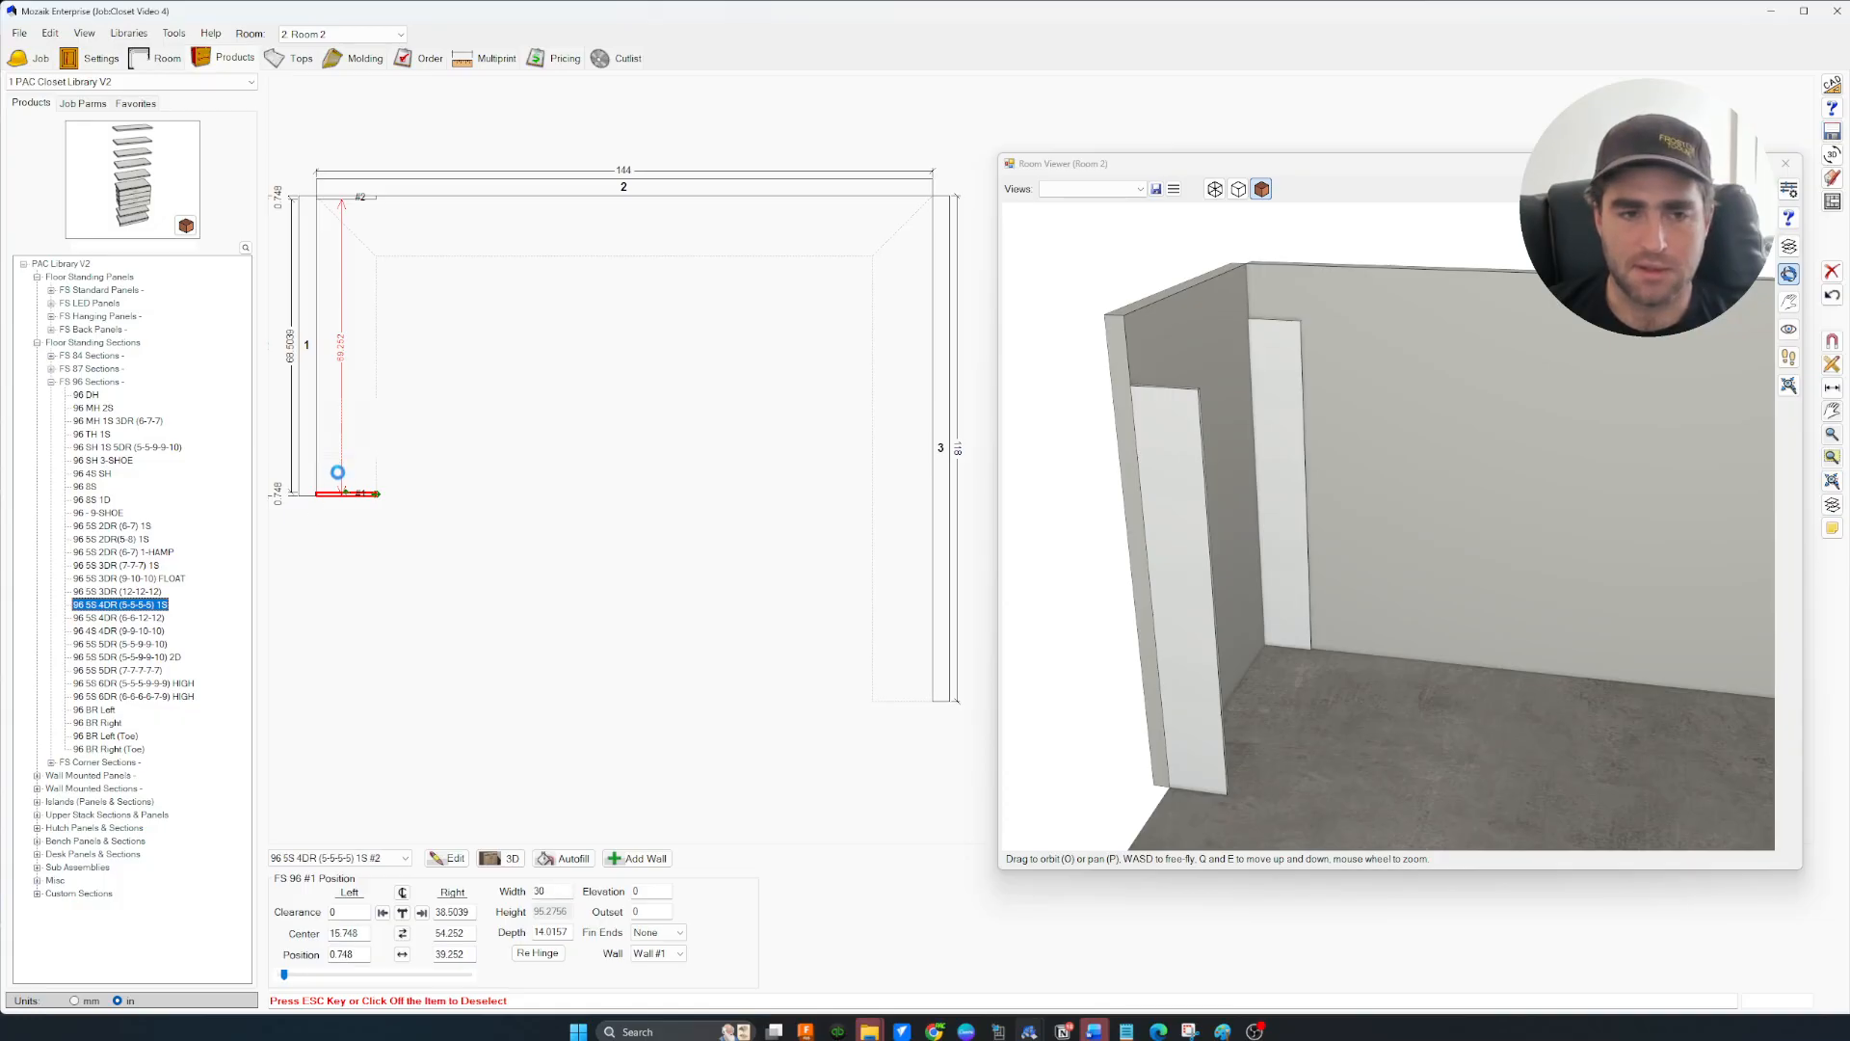
pyautogui.moveTo(1284, 506); pyautogui.dragTo(1127, 463)
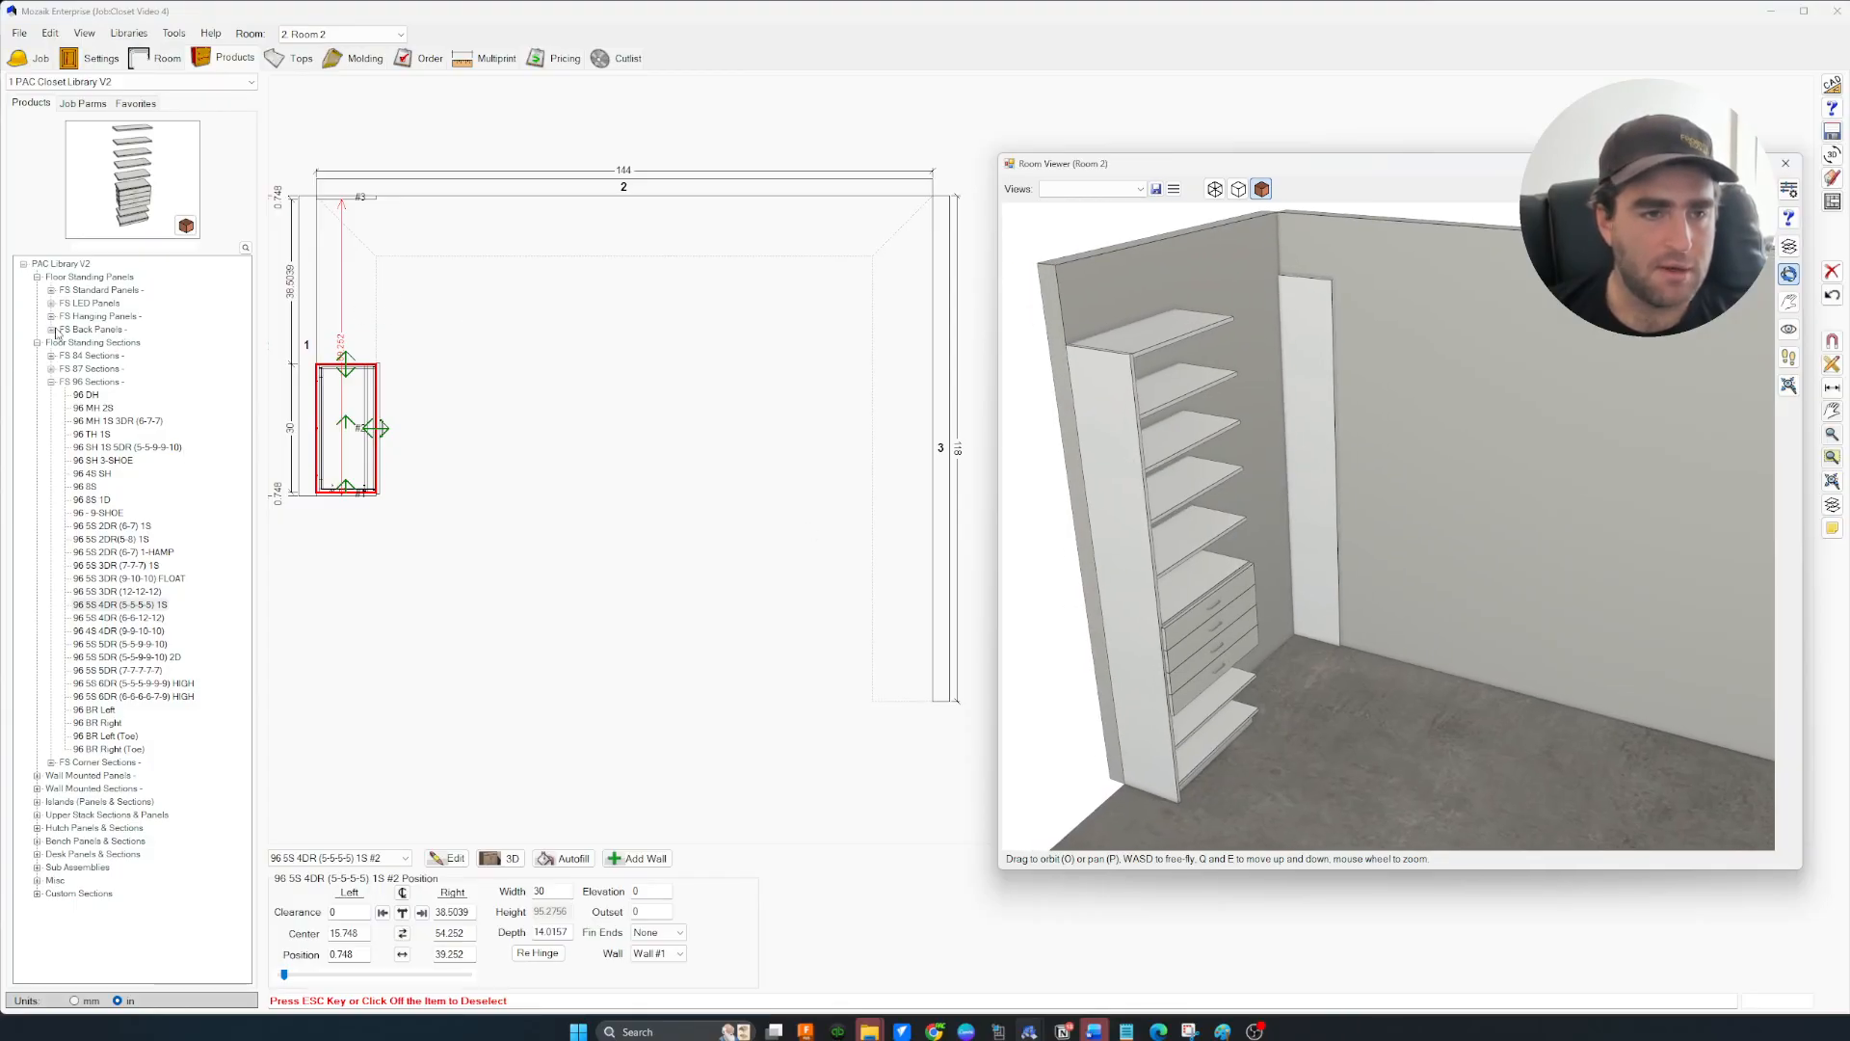
pyautogui.click(51, 290)
pyautogui.moveTo(84, 328); pyautogui.dragTo(360, 343)
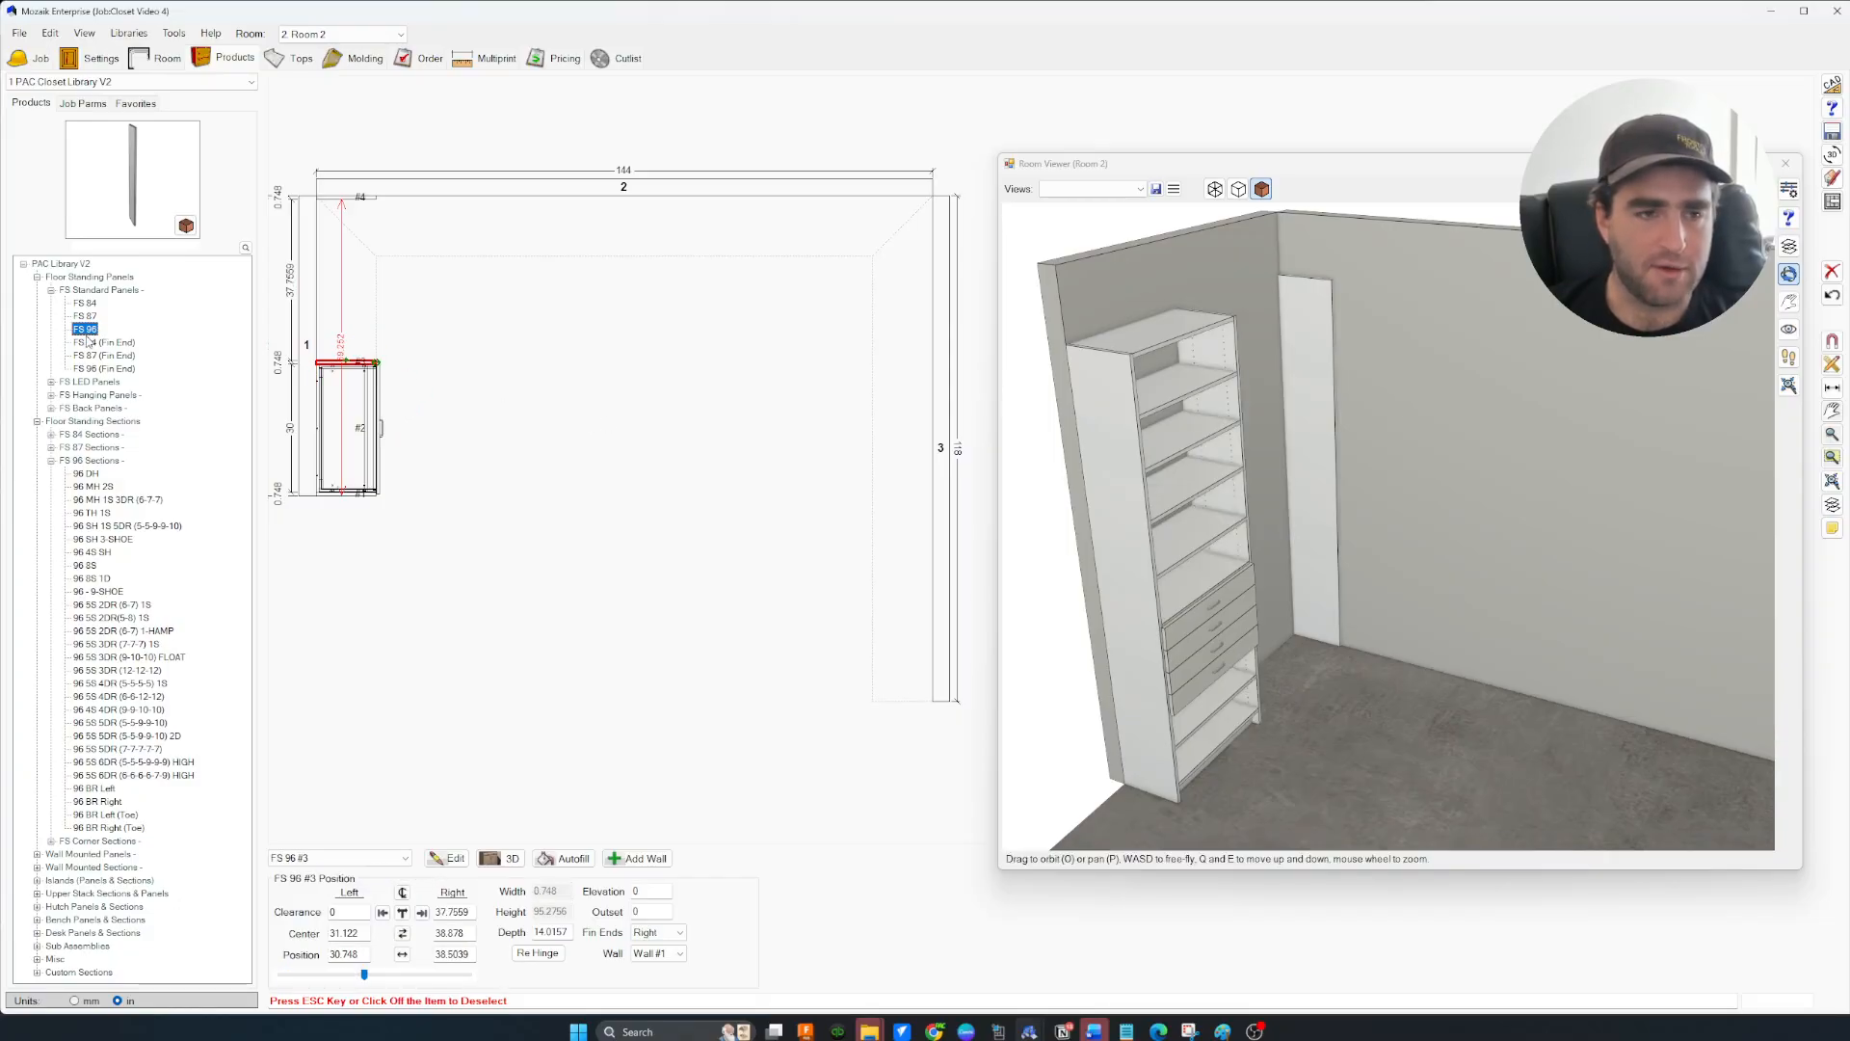
# Place a 96 DH section next to section #2, extended up to wall 2
pyautogui.click(87, 475)
pyautogui.moveTo(104, 475); pyautogui.dragTo(342, 304)
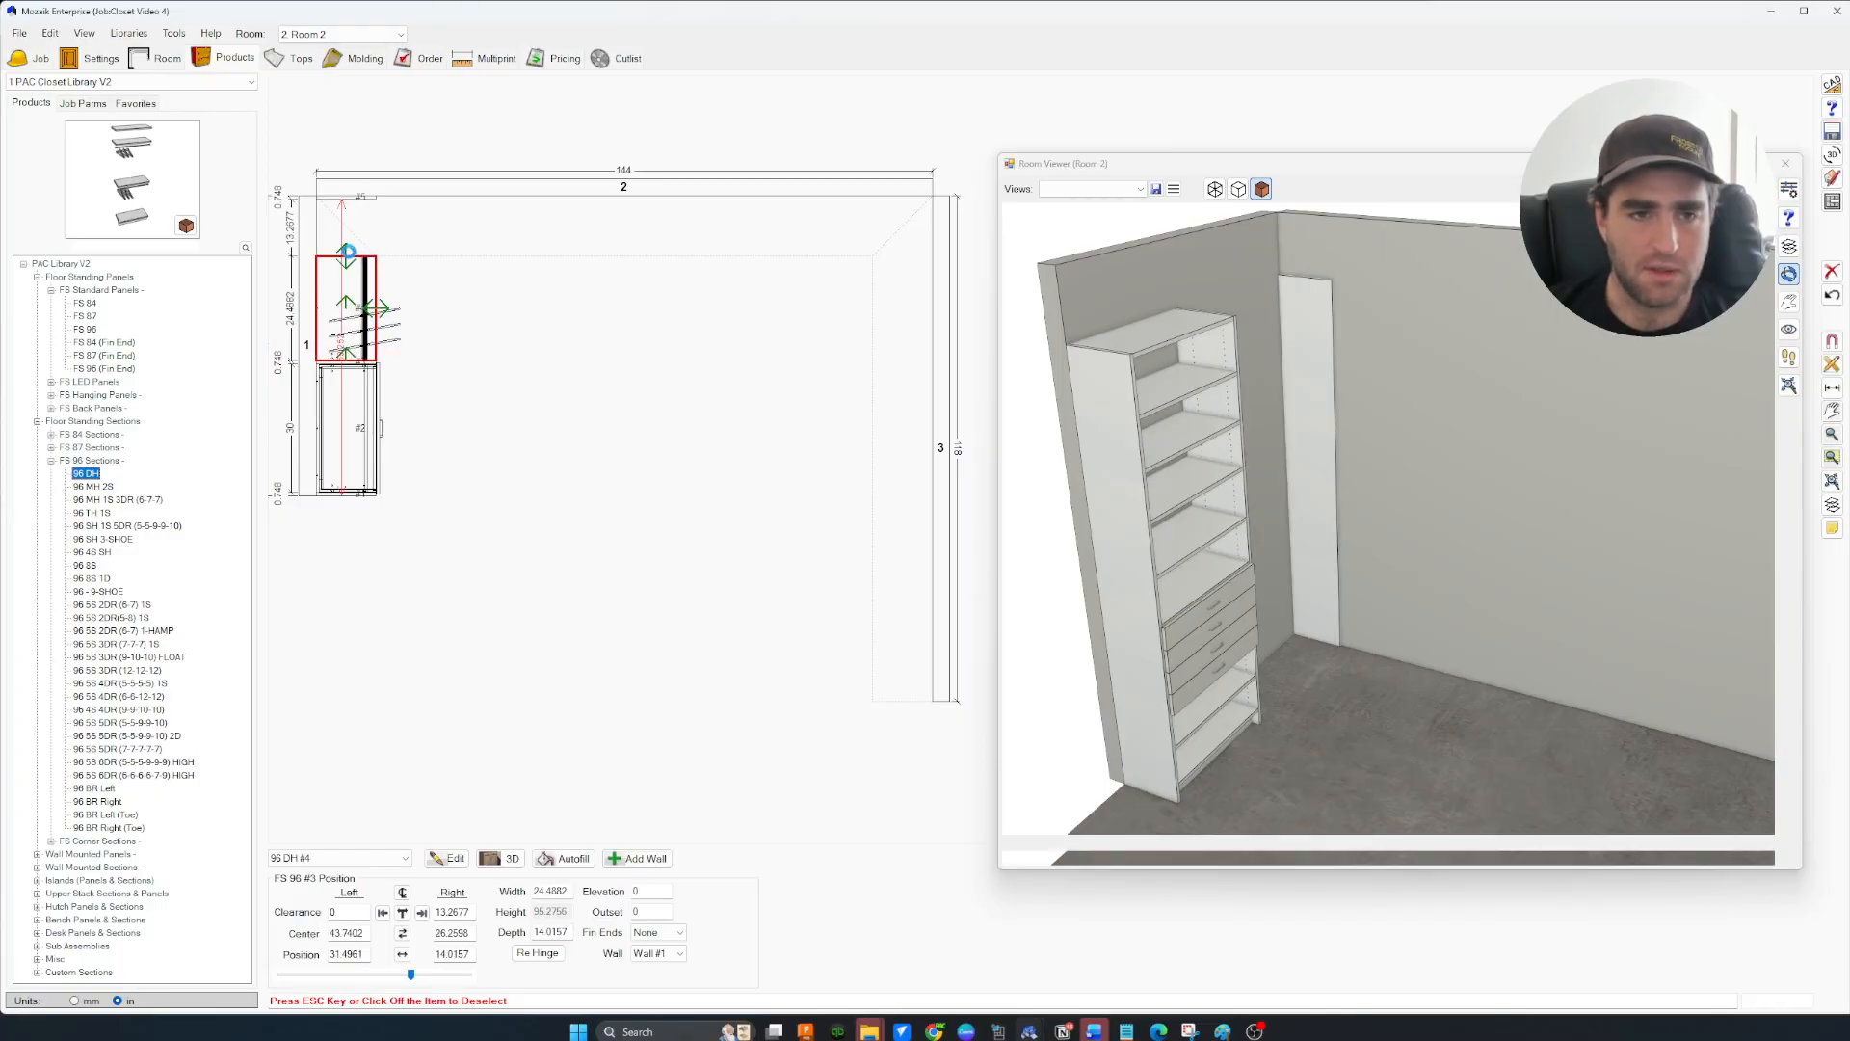
pyautogui.click(345, 256)
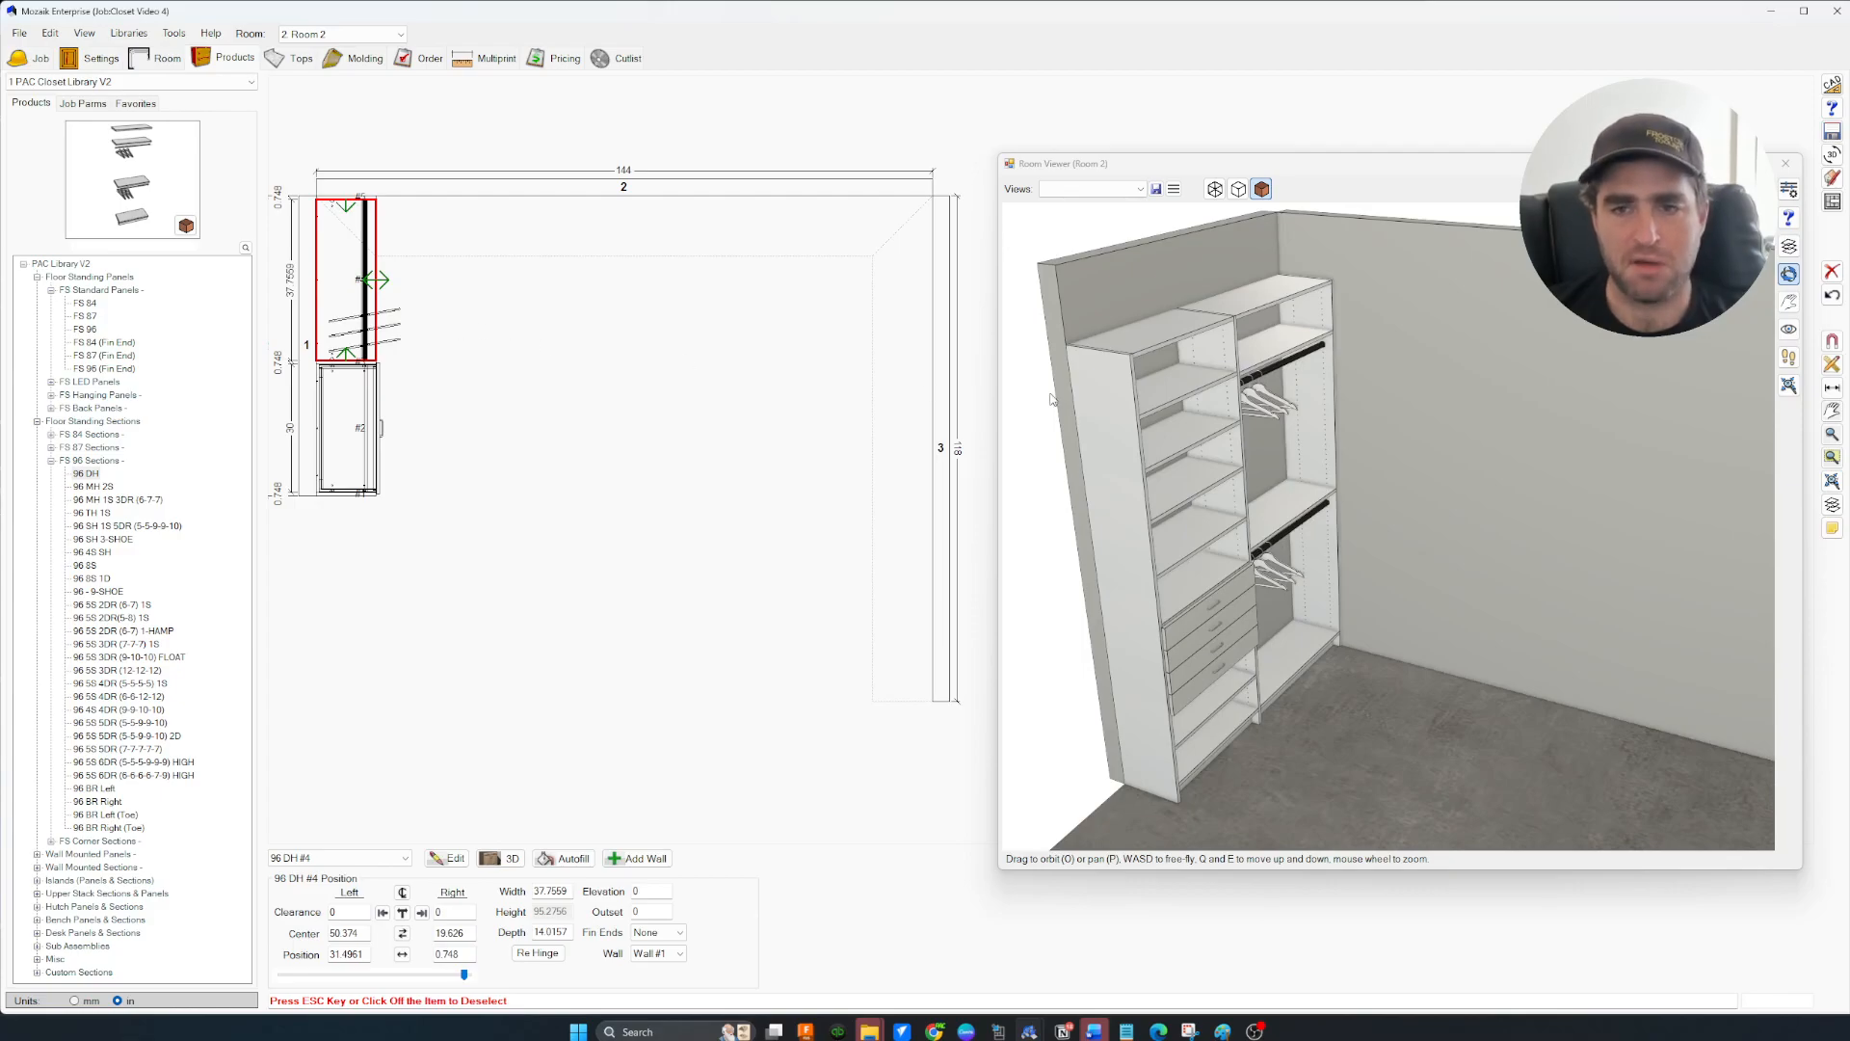
pyautogui.moveTo(442, 302); pyautogui.dragTo(467, 342, button='middle')
pyautogui.moveTo(1308, 612); pyautogui.dragTo(1272, 536)
pyautogui.scroll(8, 1273, 536)
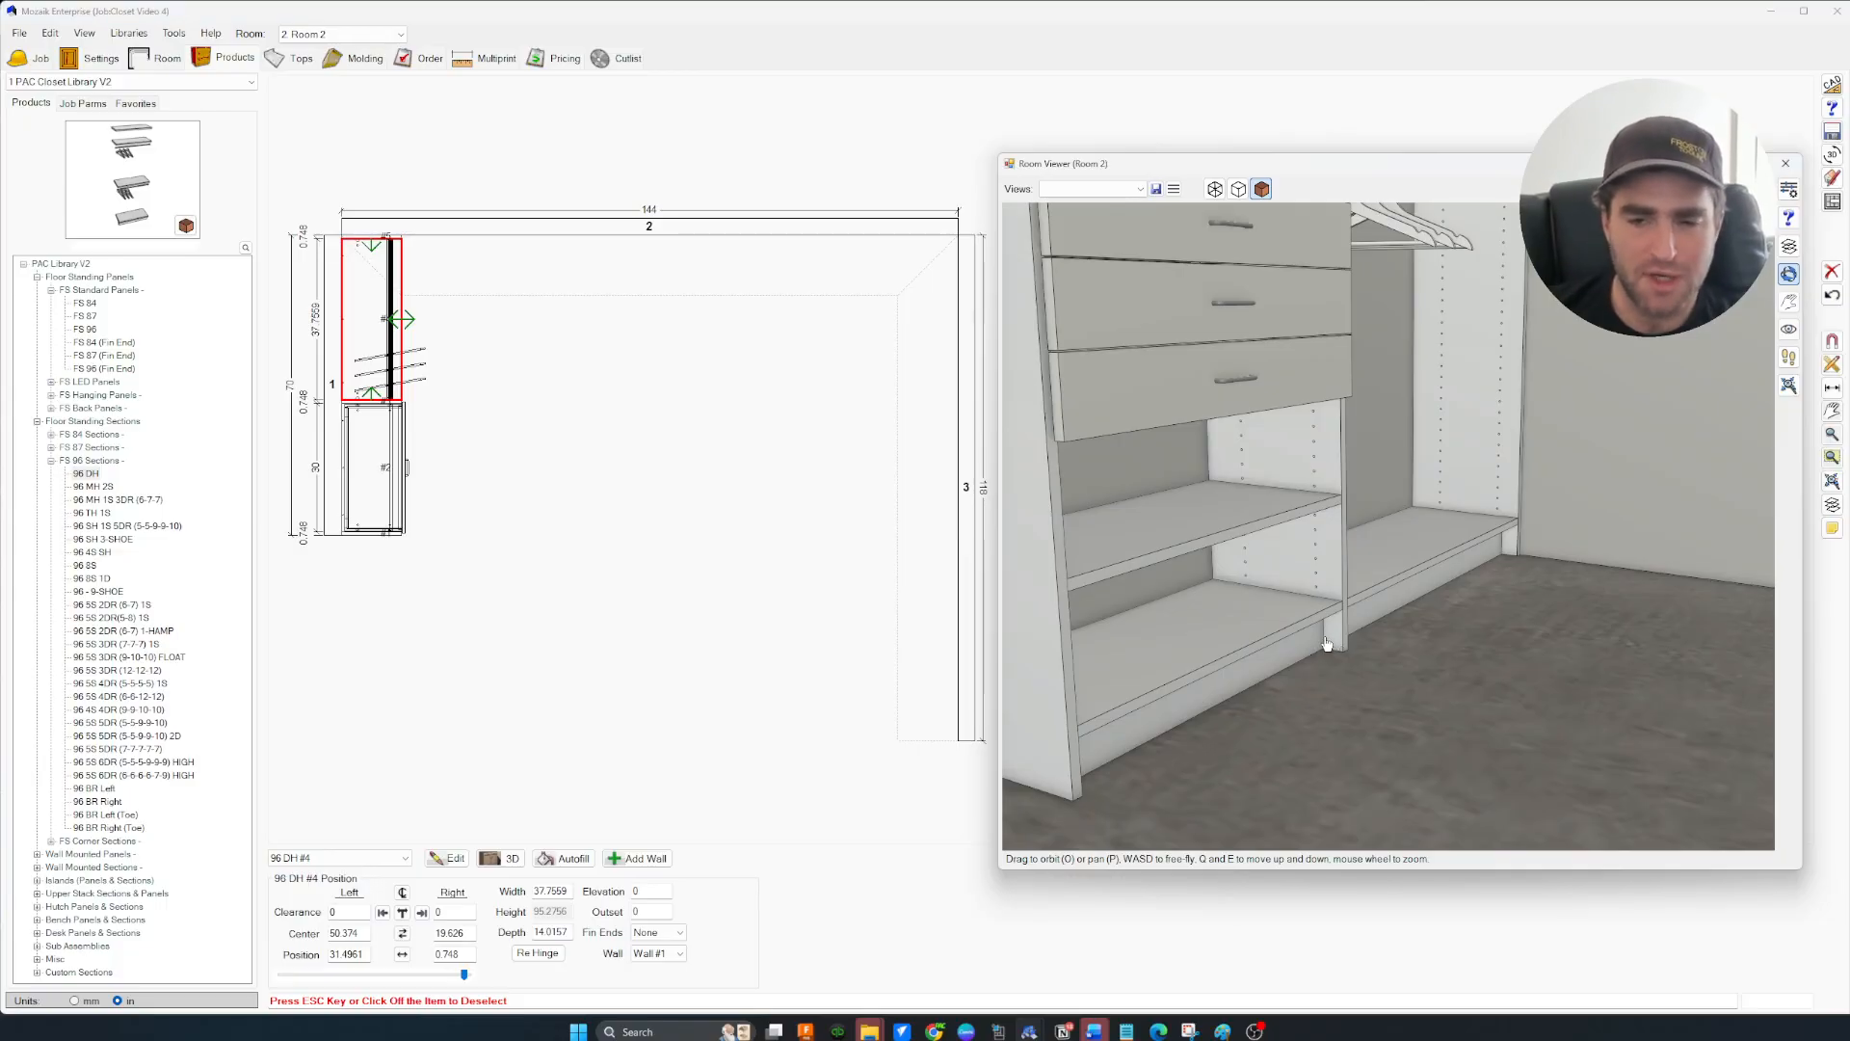
pyautogui.moveTo(1313, 665); pyautogui.dragTo(1325, 637)
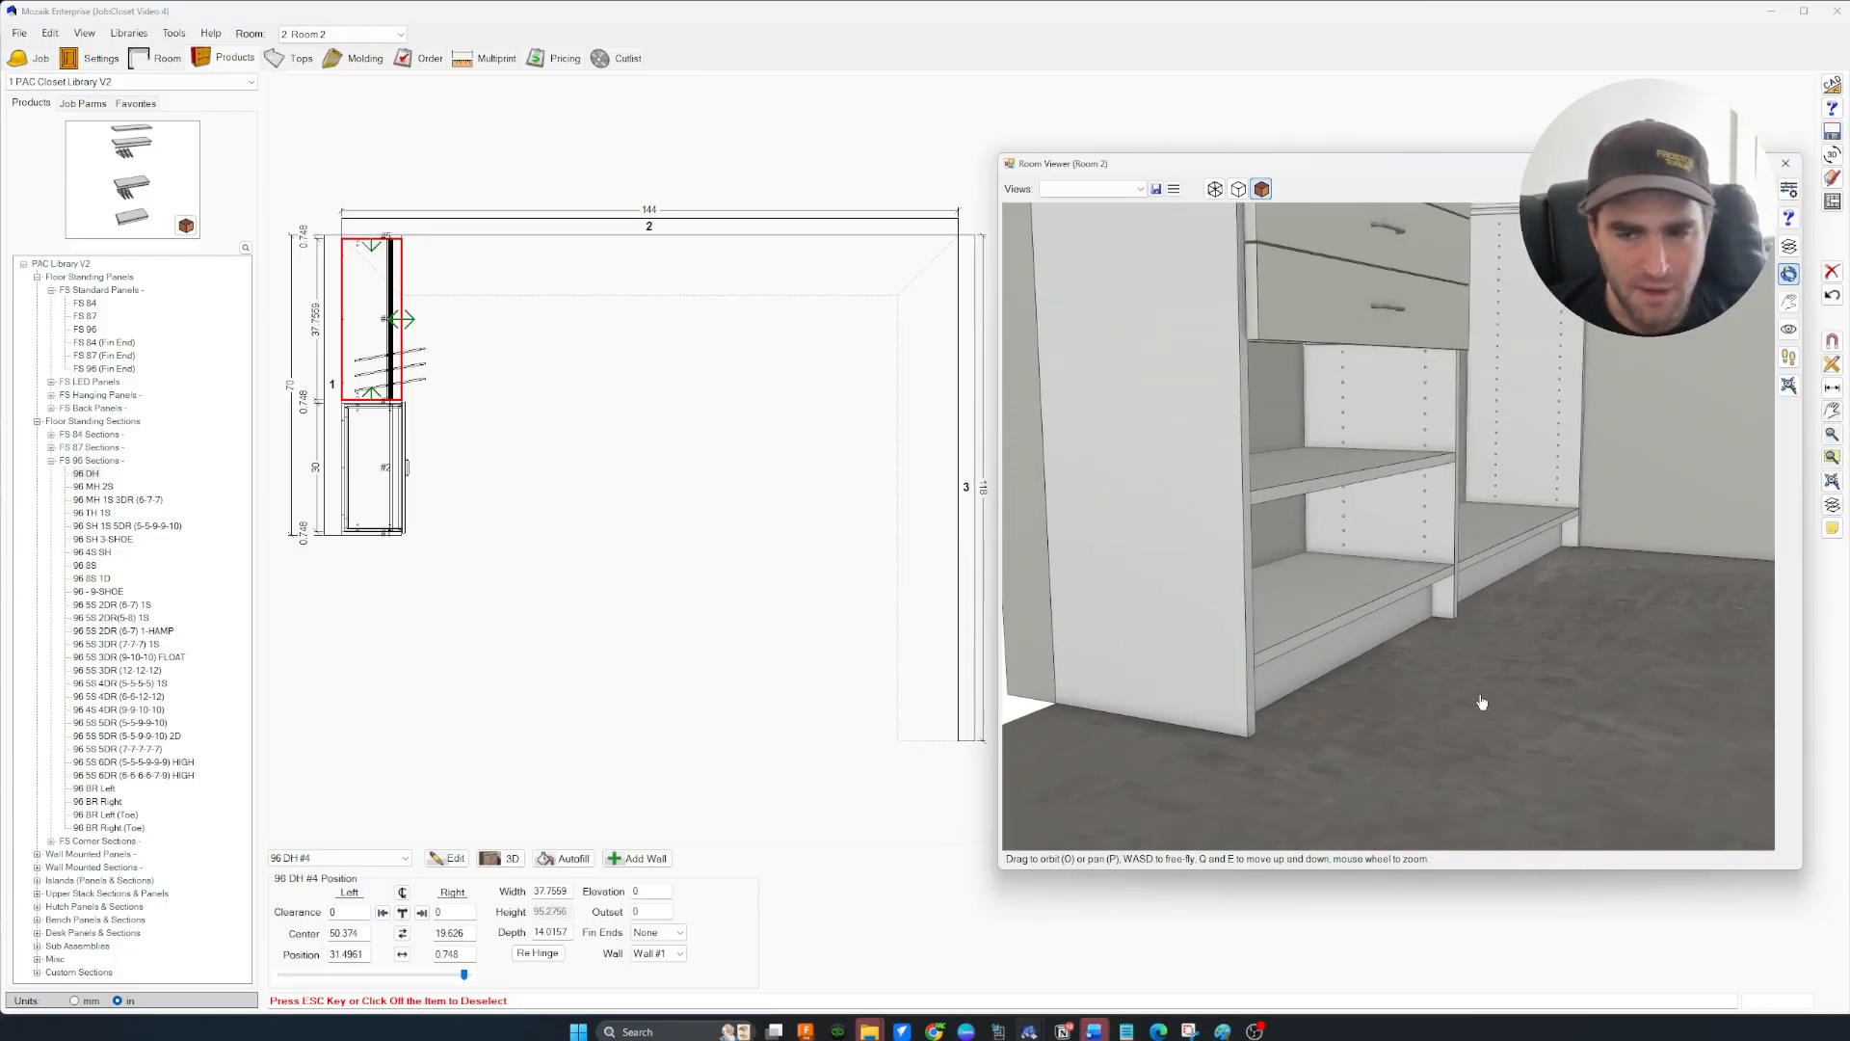
pyautogui.scroll(3, 1376, 488)
# Switch the 3D view to wireframe and inspect the lower shelves
pyautogui.click(1215, 189)
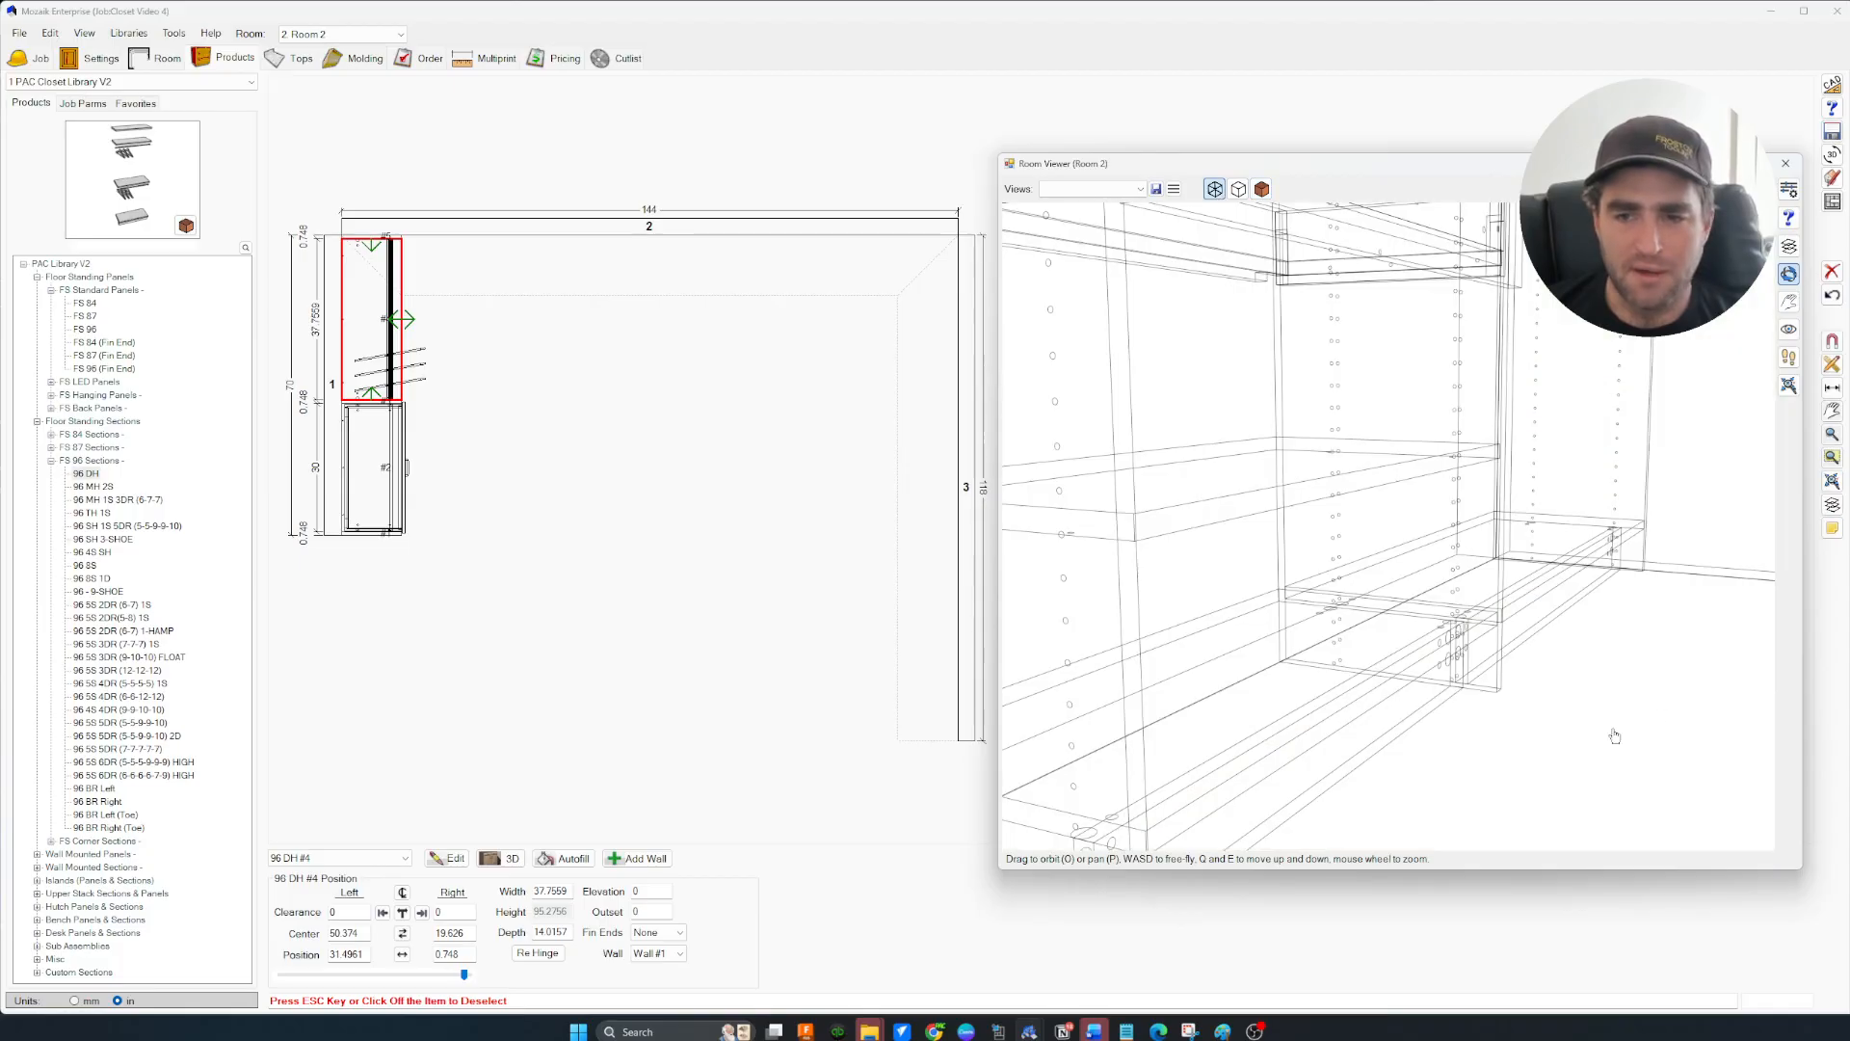
pyautogui.scroll(8, 1457, 679)
pyautogui.scroll(-8, 1471, 648)
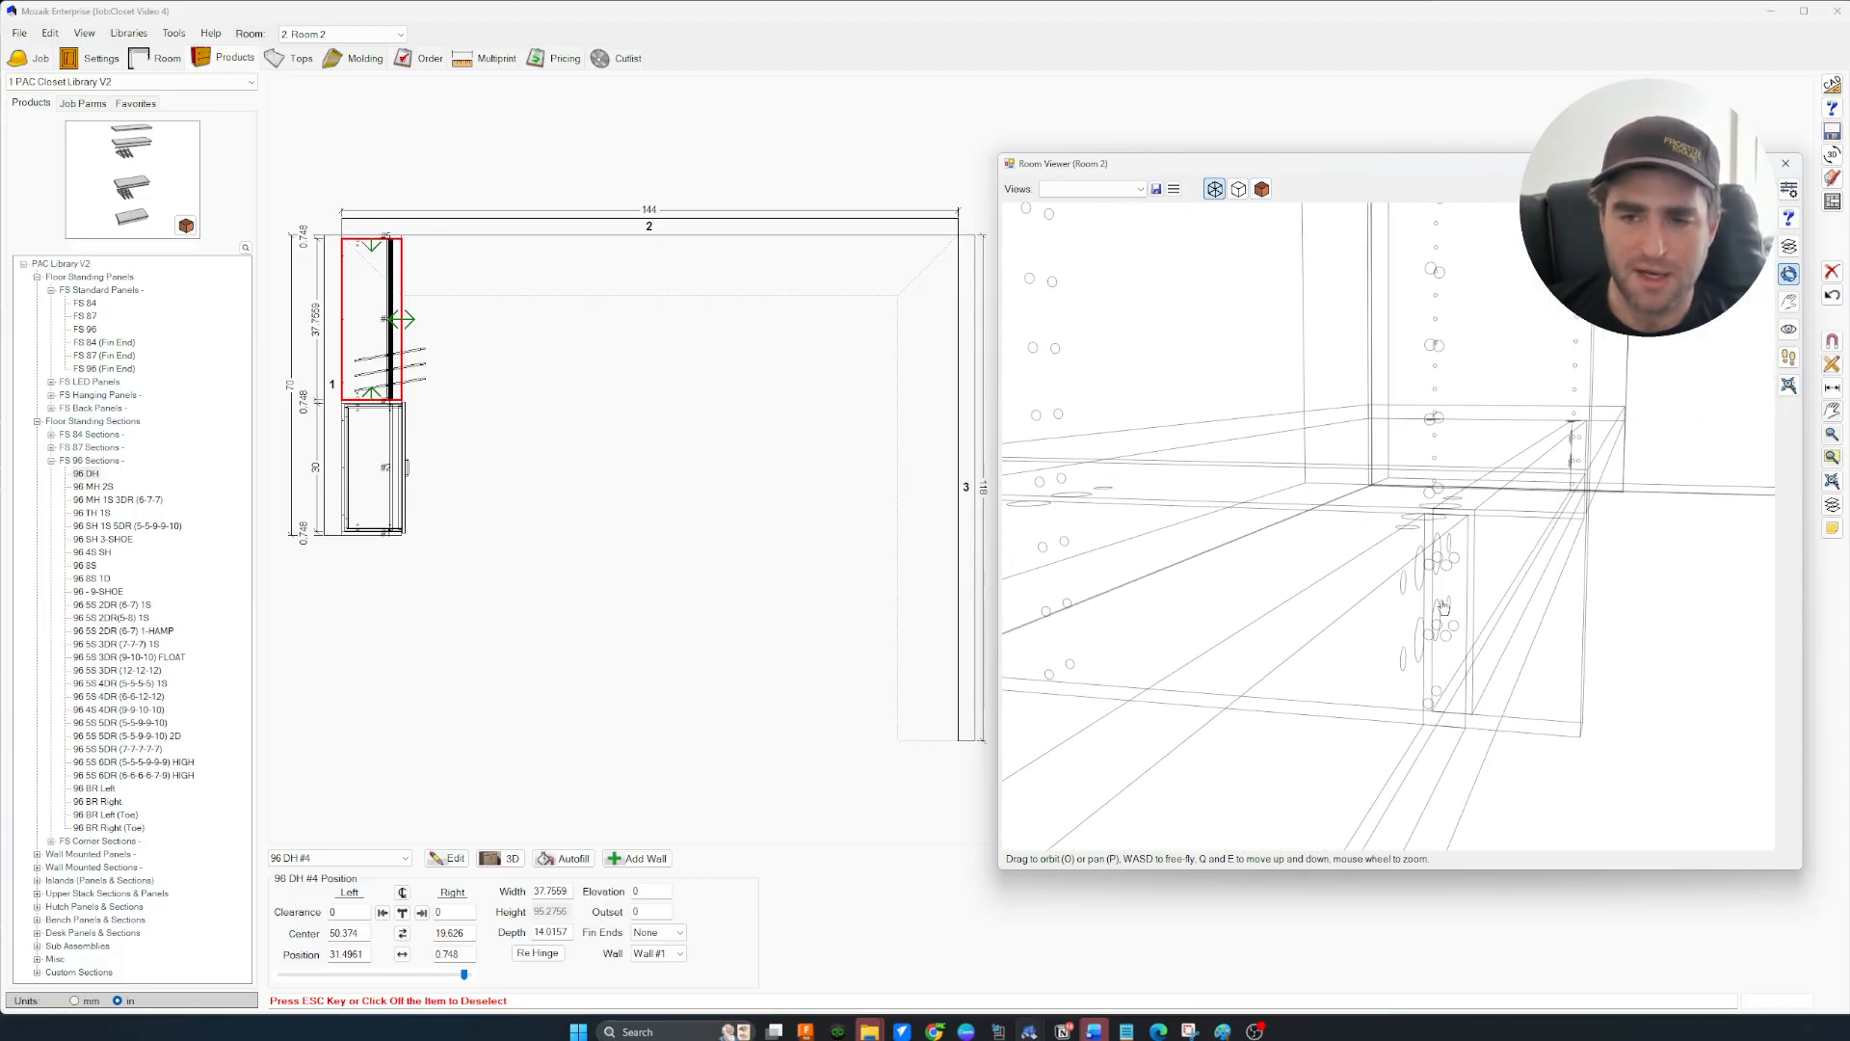
pyautogui.moveTo(1519, 644); pyautogui.dragTo(1449, 652)
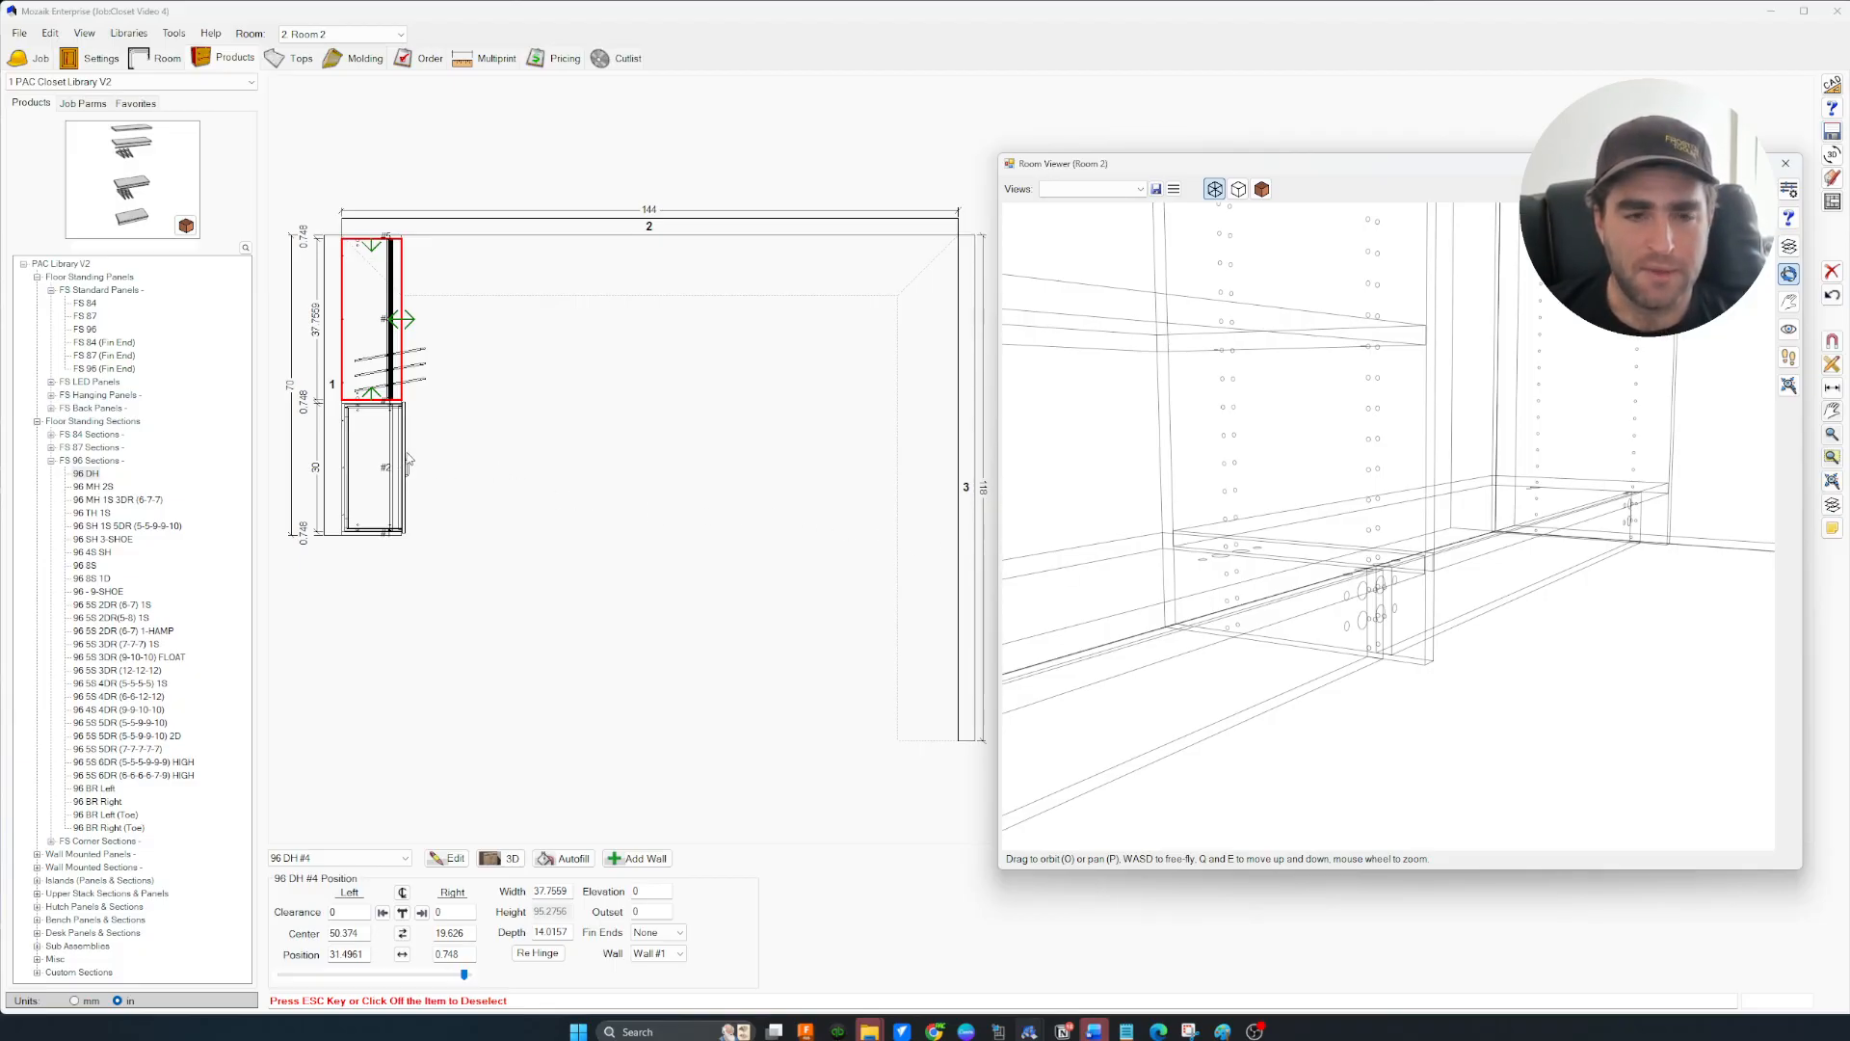
pyautogui.click(96, 291)
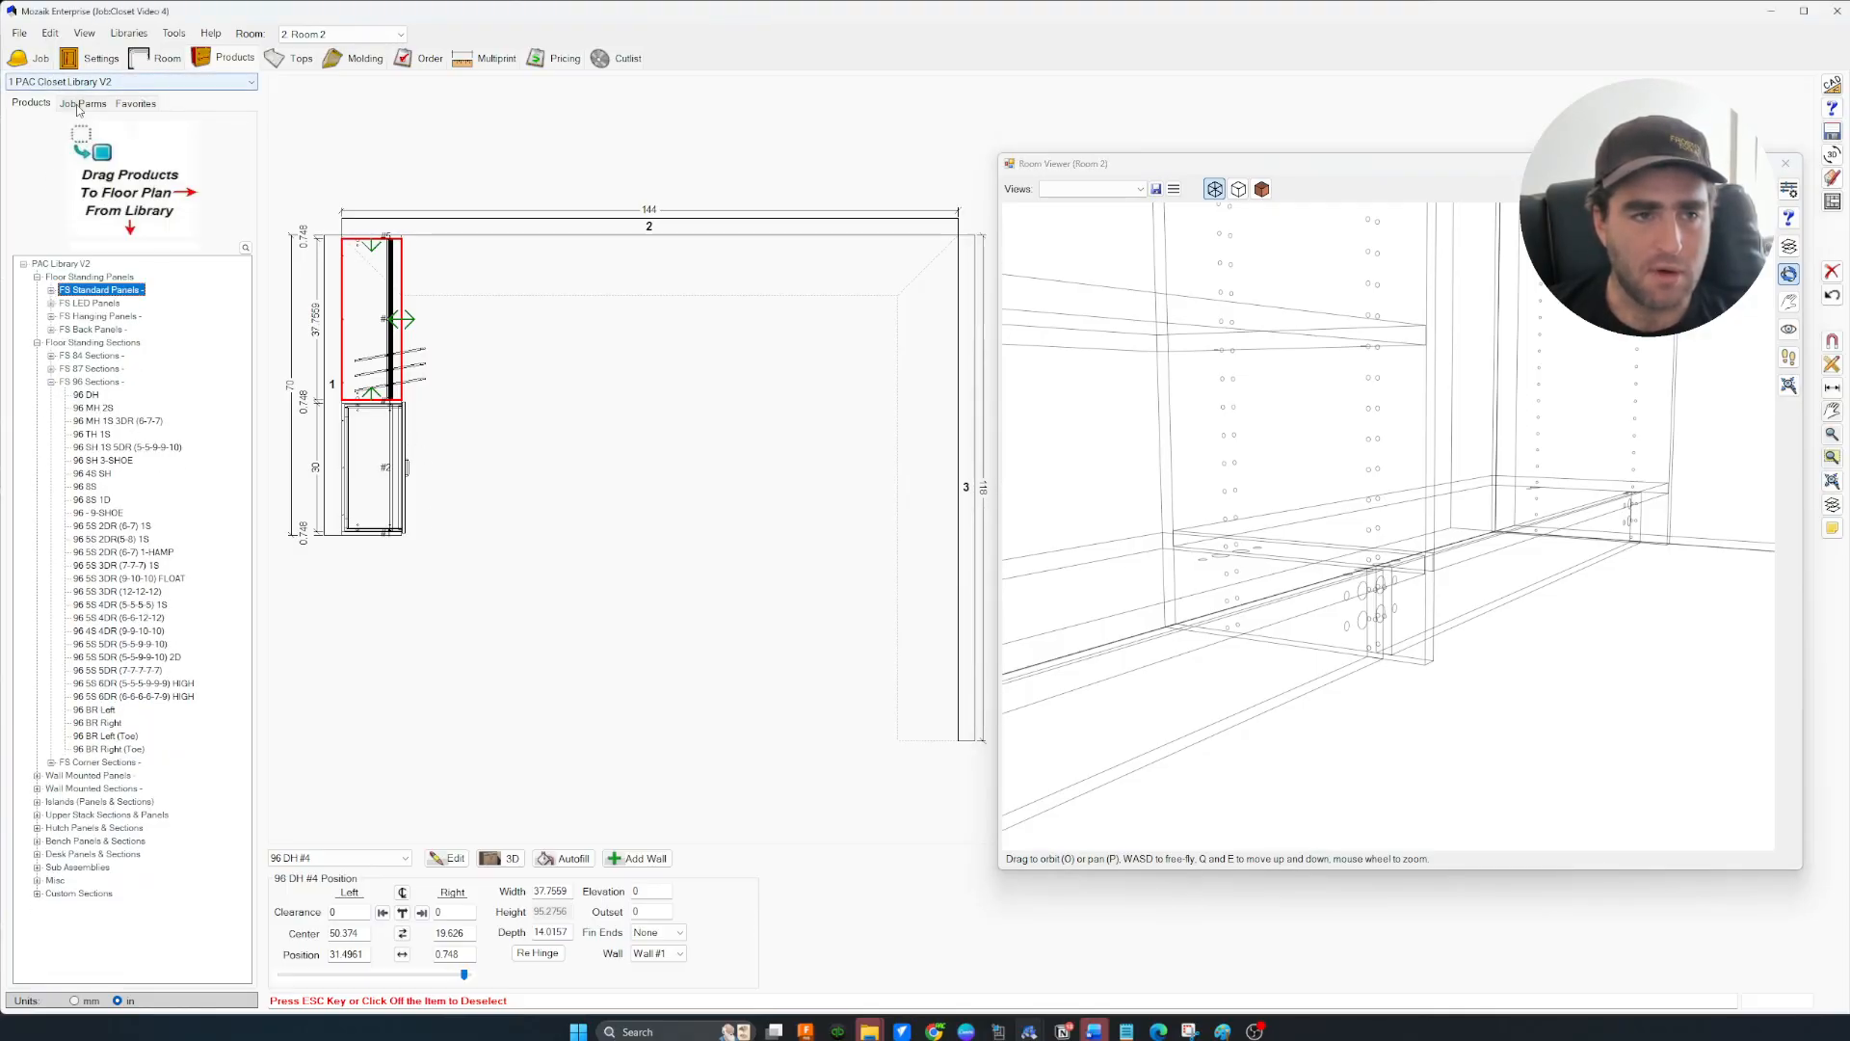
# Show the Toe job parameters, including the 3.8031 toe height
pyautogui.click(82, 103)
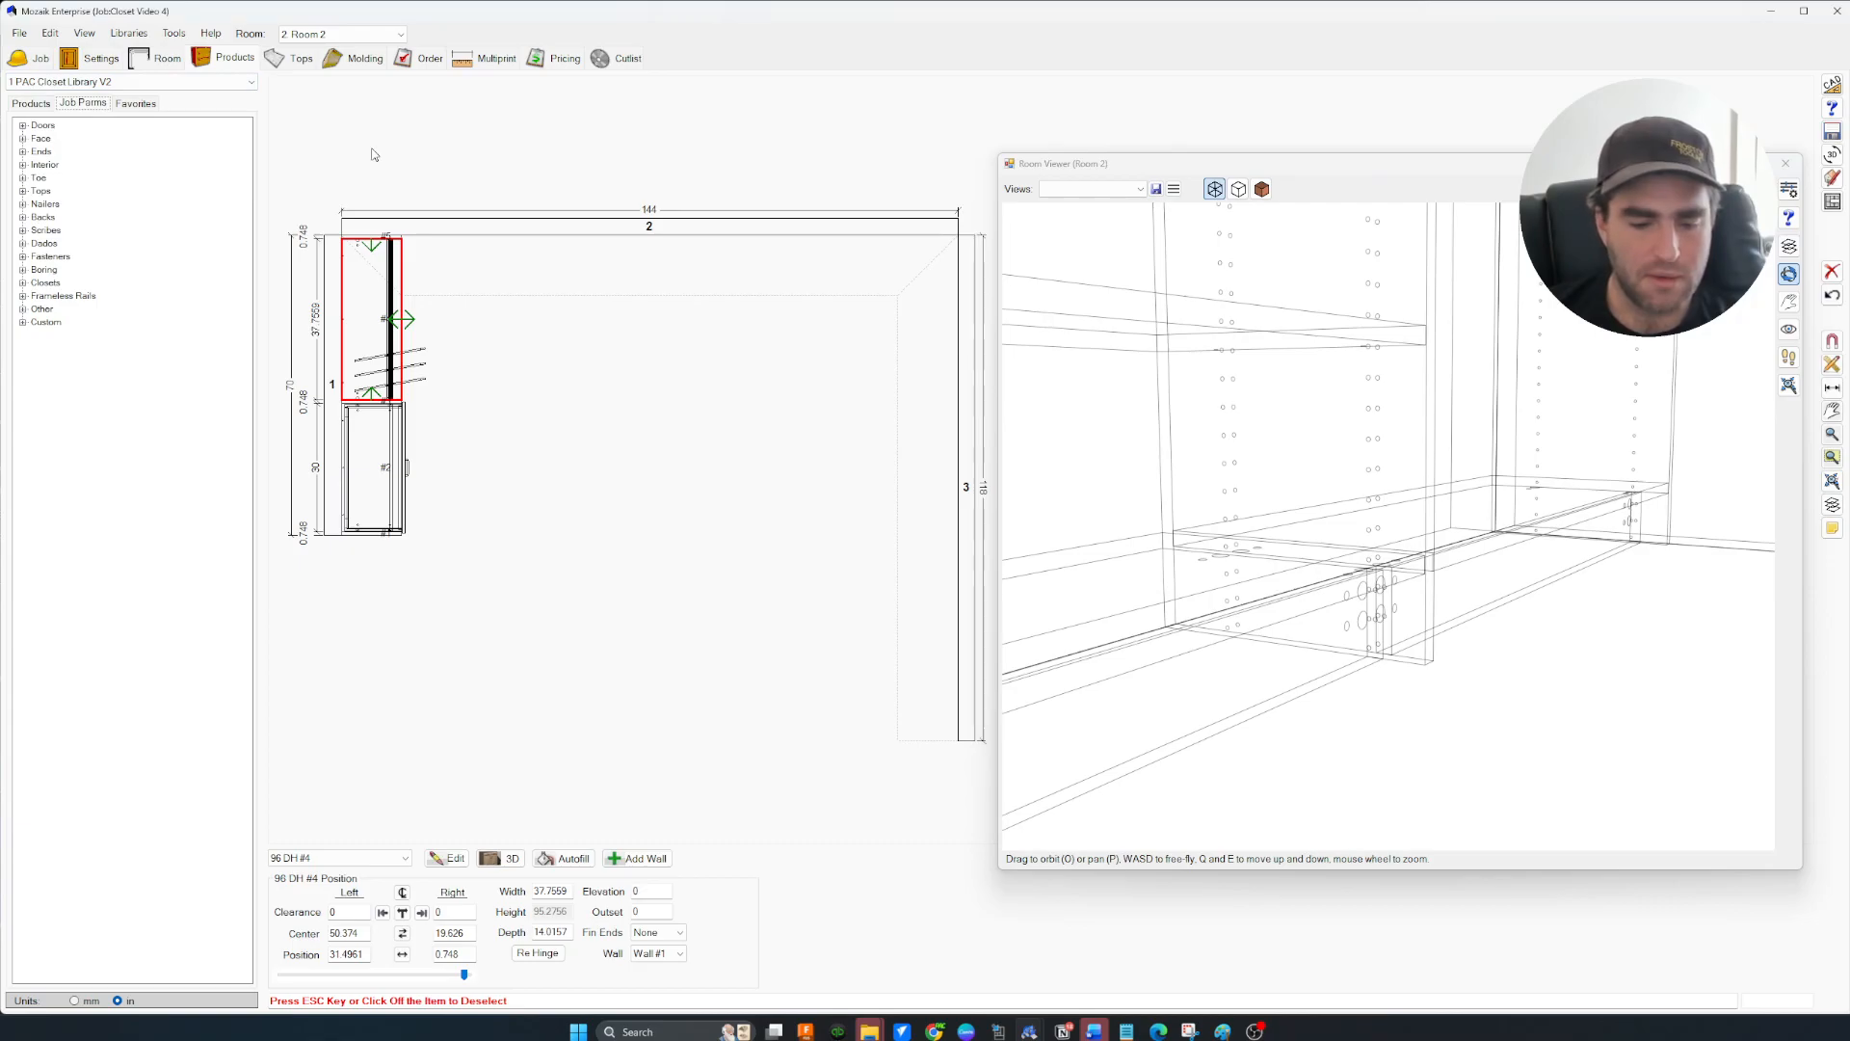
pyautogui.click(390, 164)
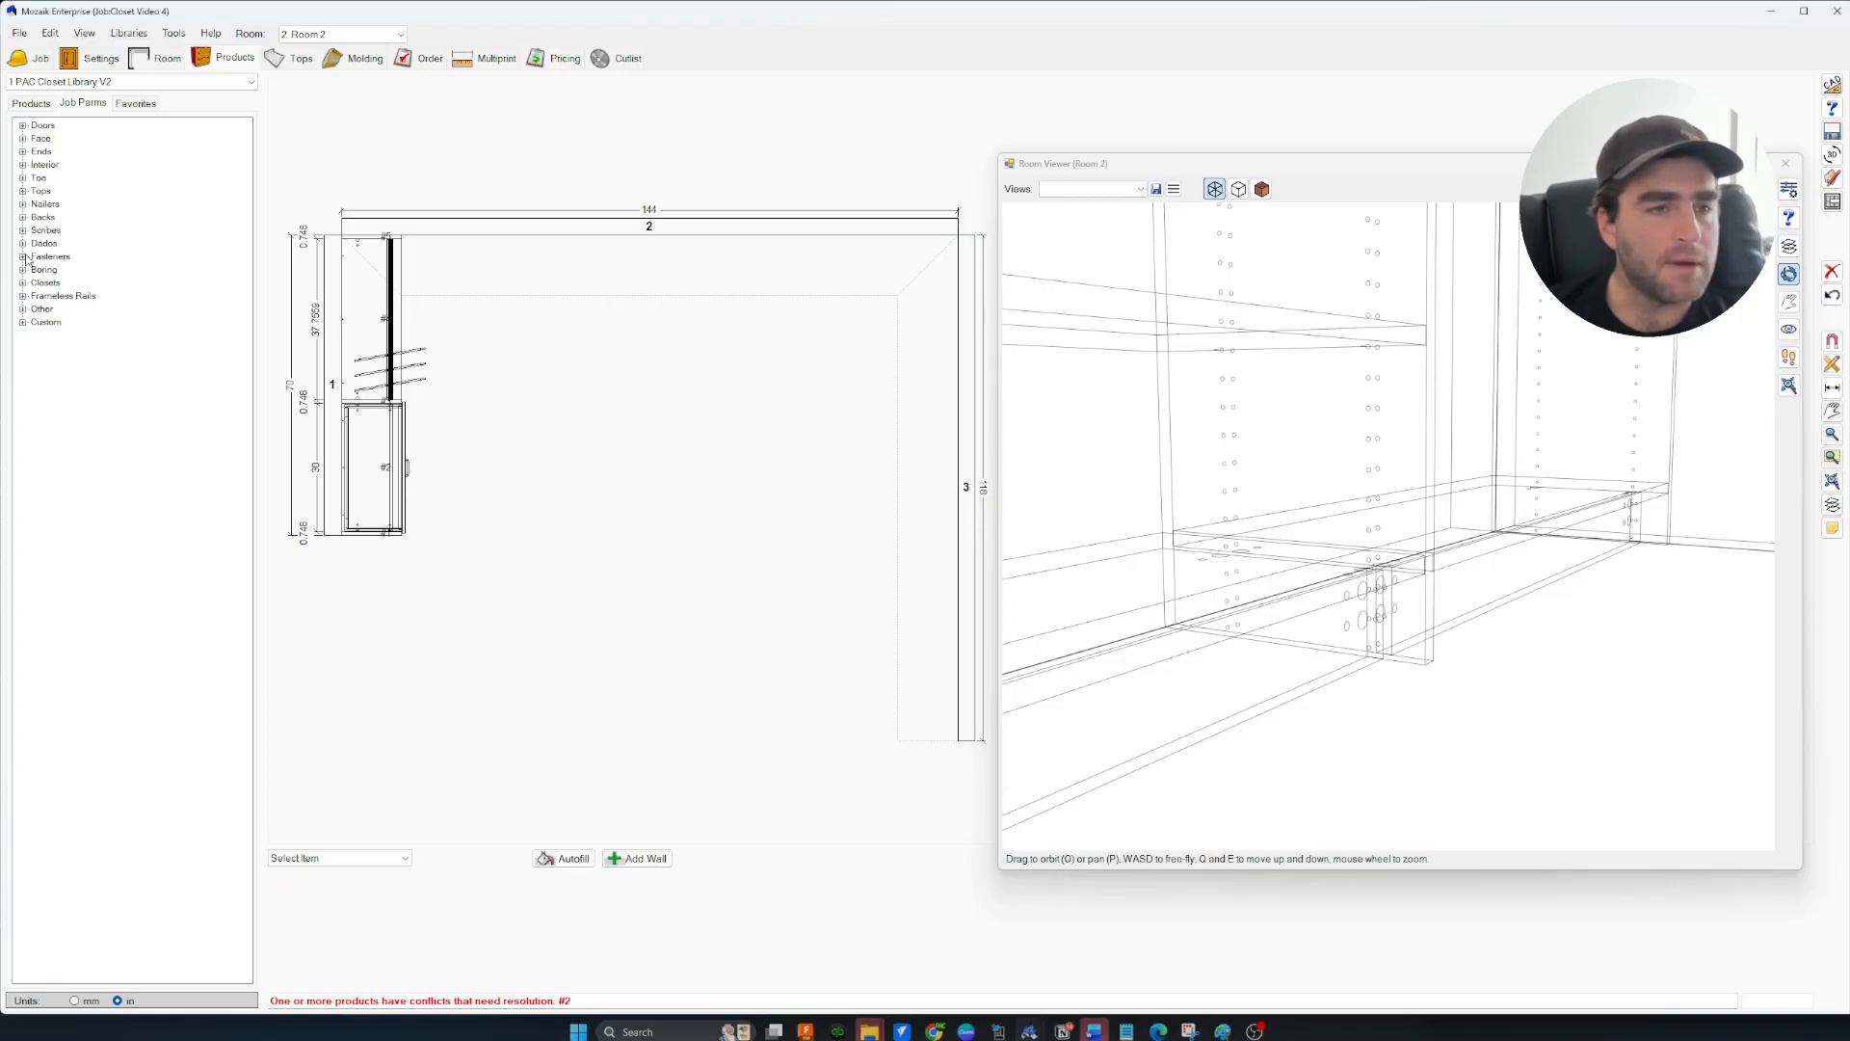
pyautogui.click(22, 178)
pyautogui.click(60, 203)
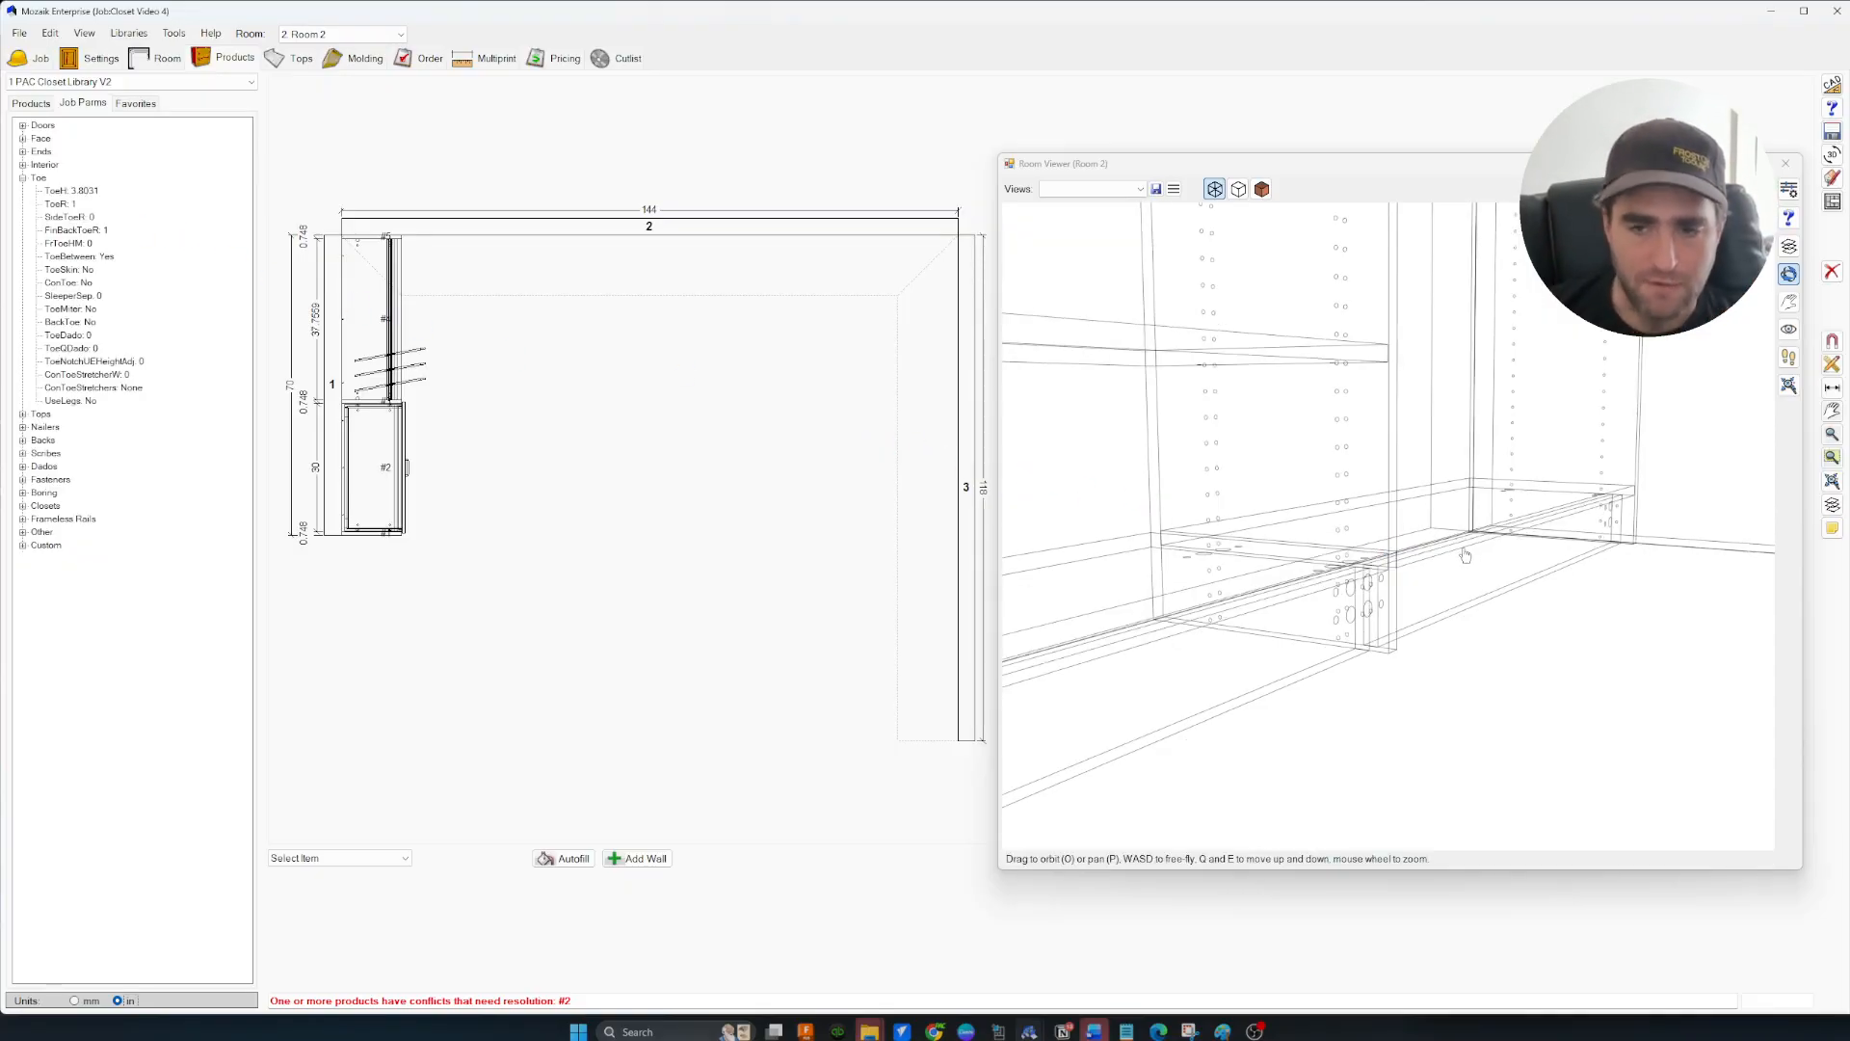
pyautogui.scroll(-5, 1455, 583)
# Move the camera into the toe area, then return the 3D view to shaded display
pyautogui.moveTo(1456, 590)
pyautogui.mouseDown()
pyautogui.moveTo(1480, 588)
pyautogui.moveTo(1462, 622)
pyautogui.mouseUp()
pyautogui.press('a')
pyautogui.press('w')
pyautogui.press('w')
pyautogui.press('w')
pyautogui.press('w')
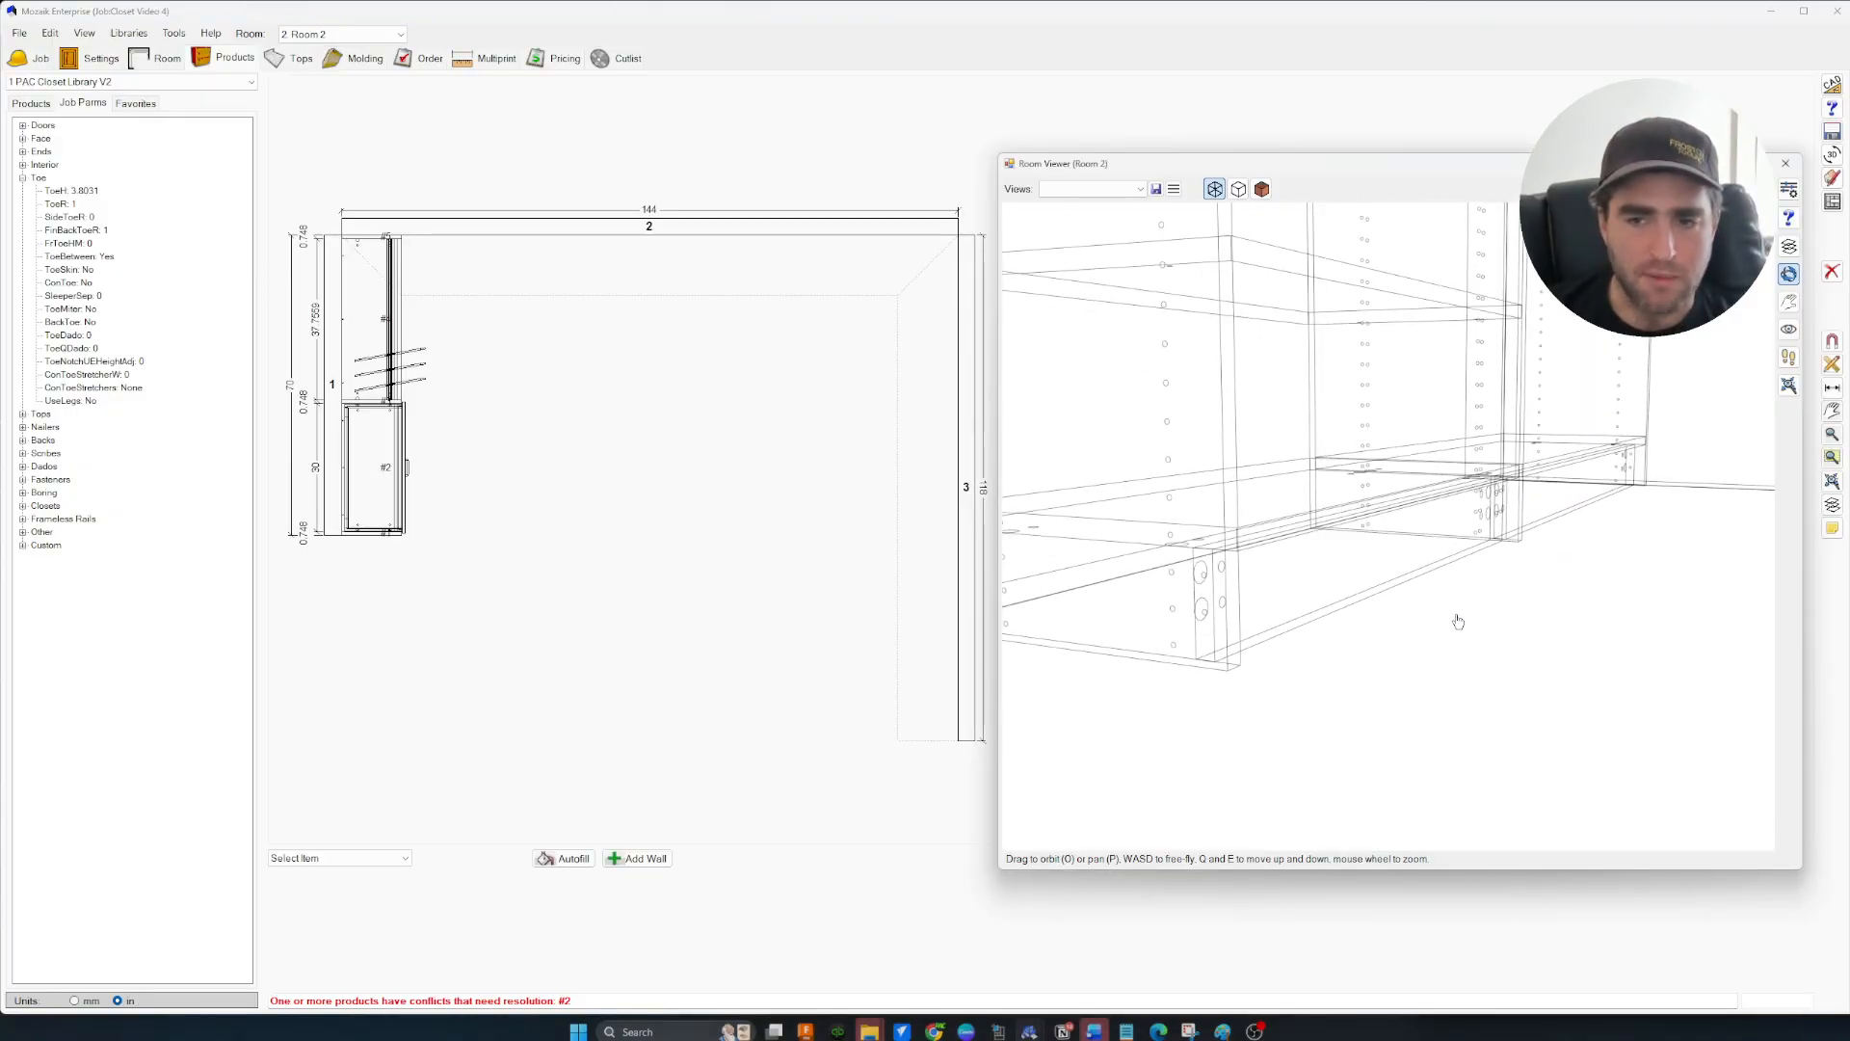
pyautogui.press('w')
pyautogui.press('w')
pyautogui.press('w')
pyautogui.press('w')
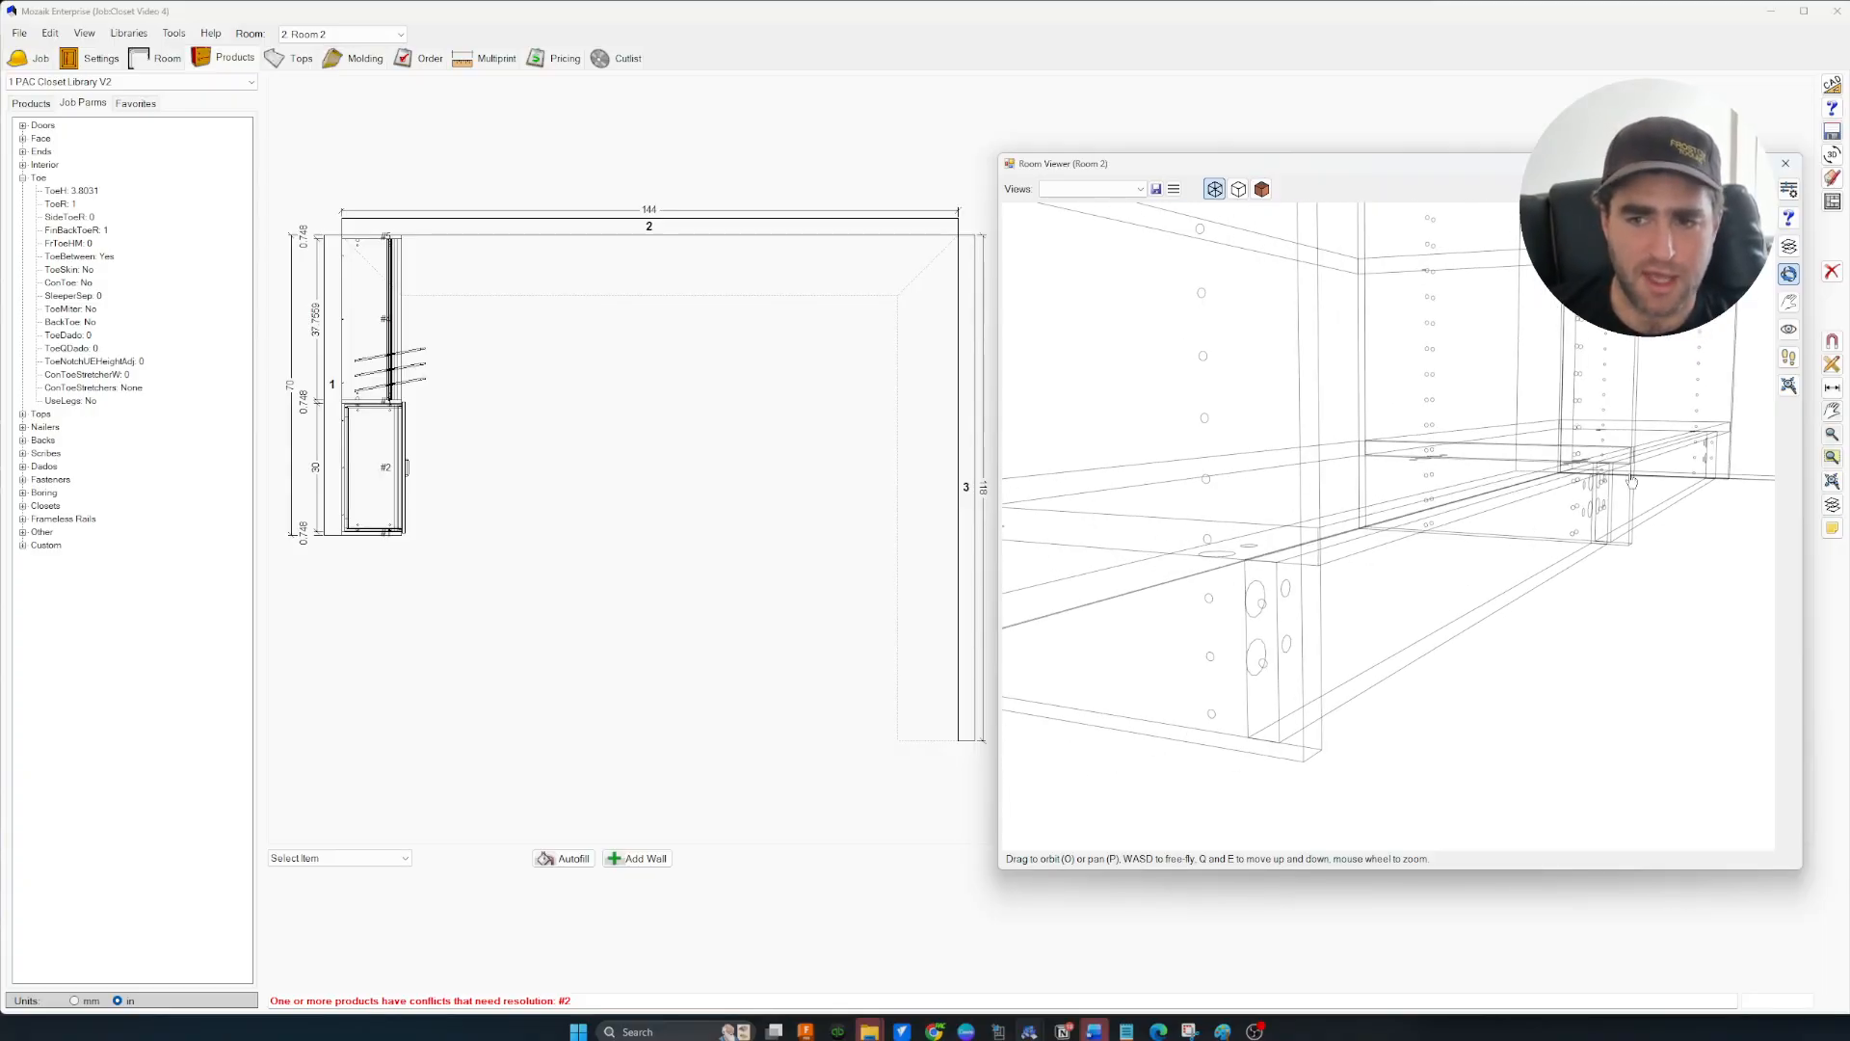
pyautogui.click(1239, 189)
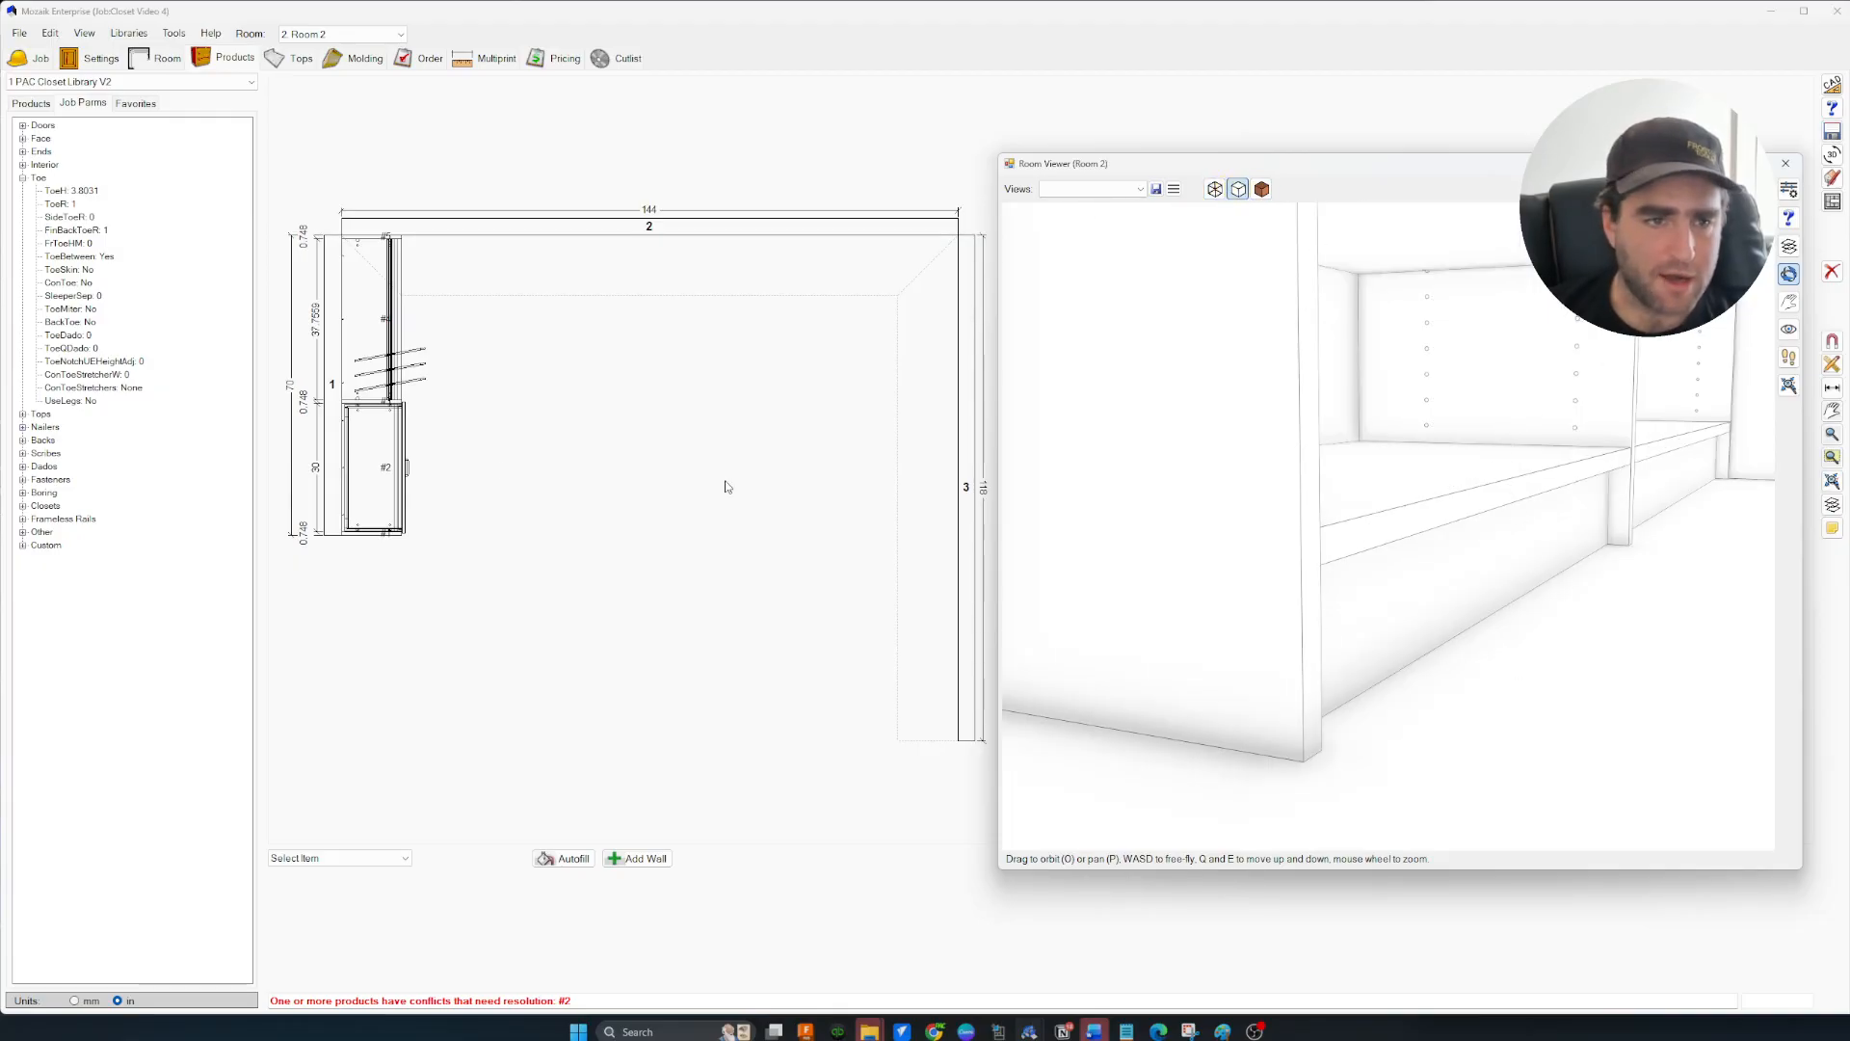
# Turn the ConToeNotch job parameter On and inspect the notched toe kick in 3D
pyautogui.click(22, 533)
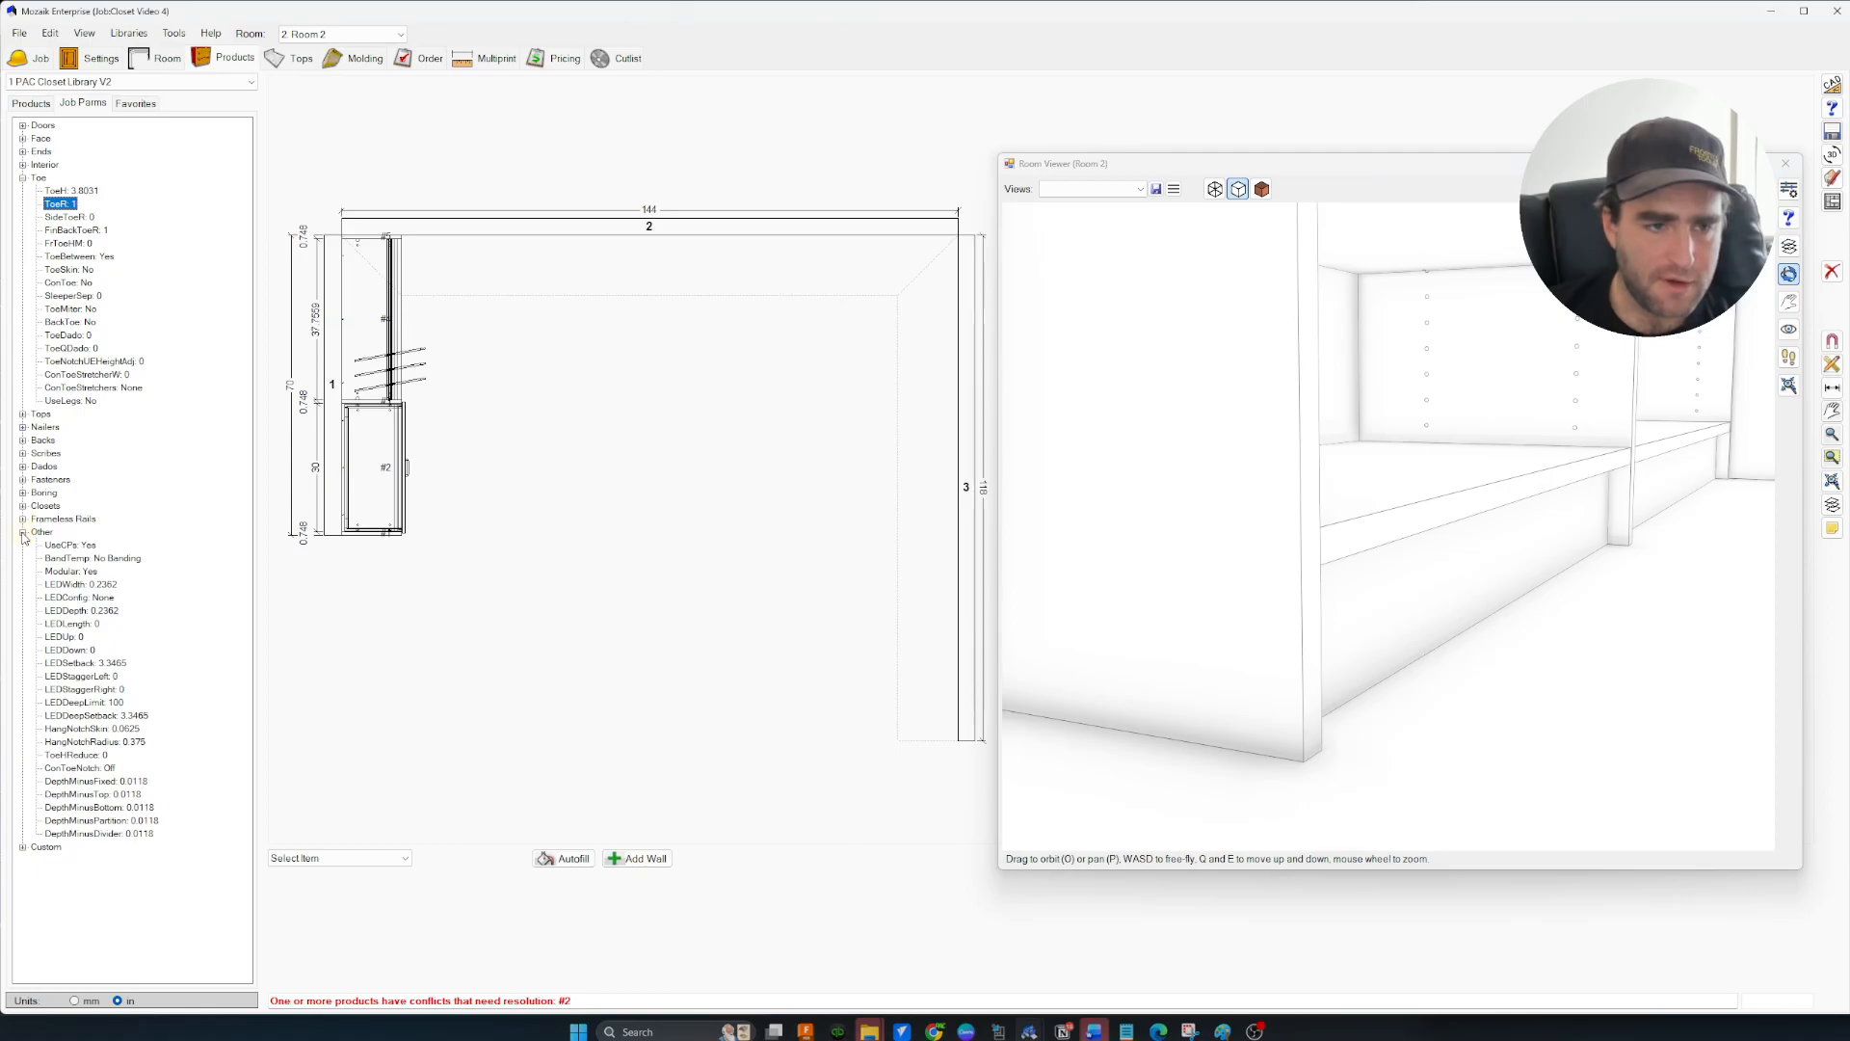
pyautogui.doubleClick(111, 769)
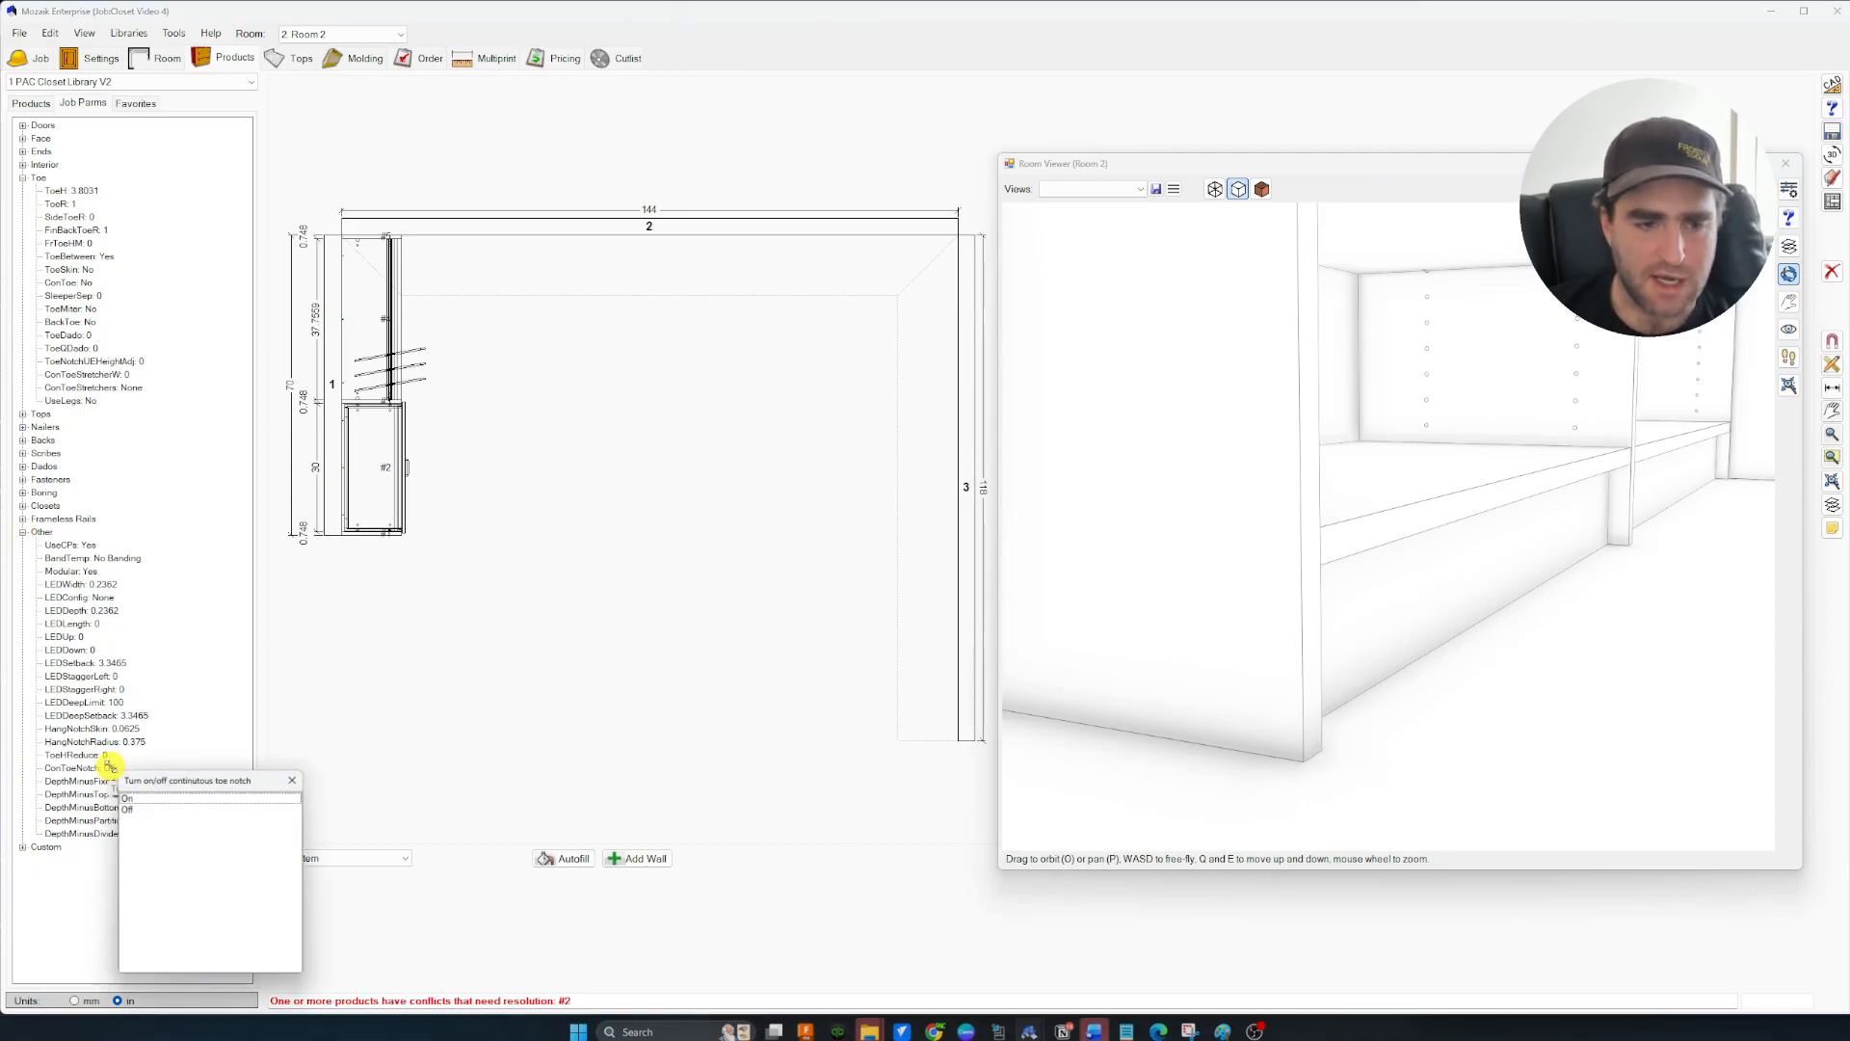
pyautogui.doubleClick(139, 794)
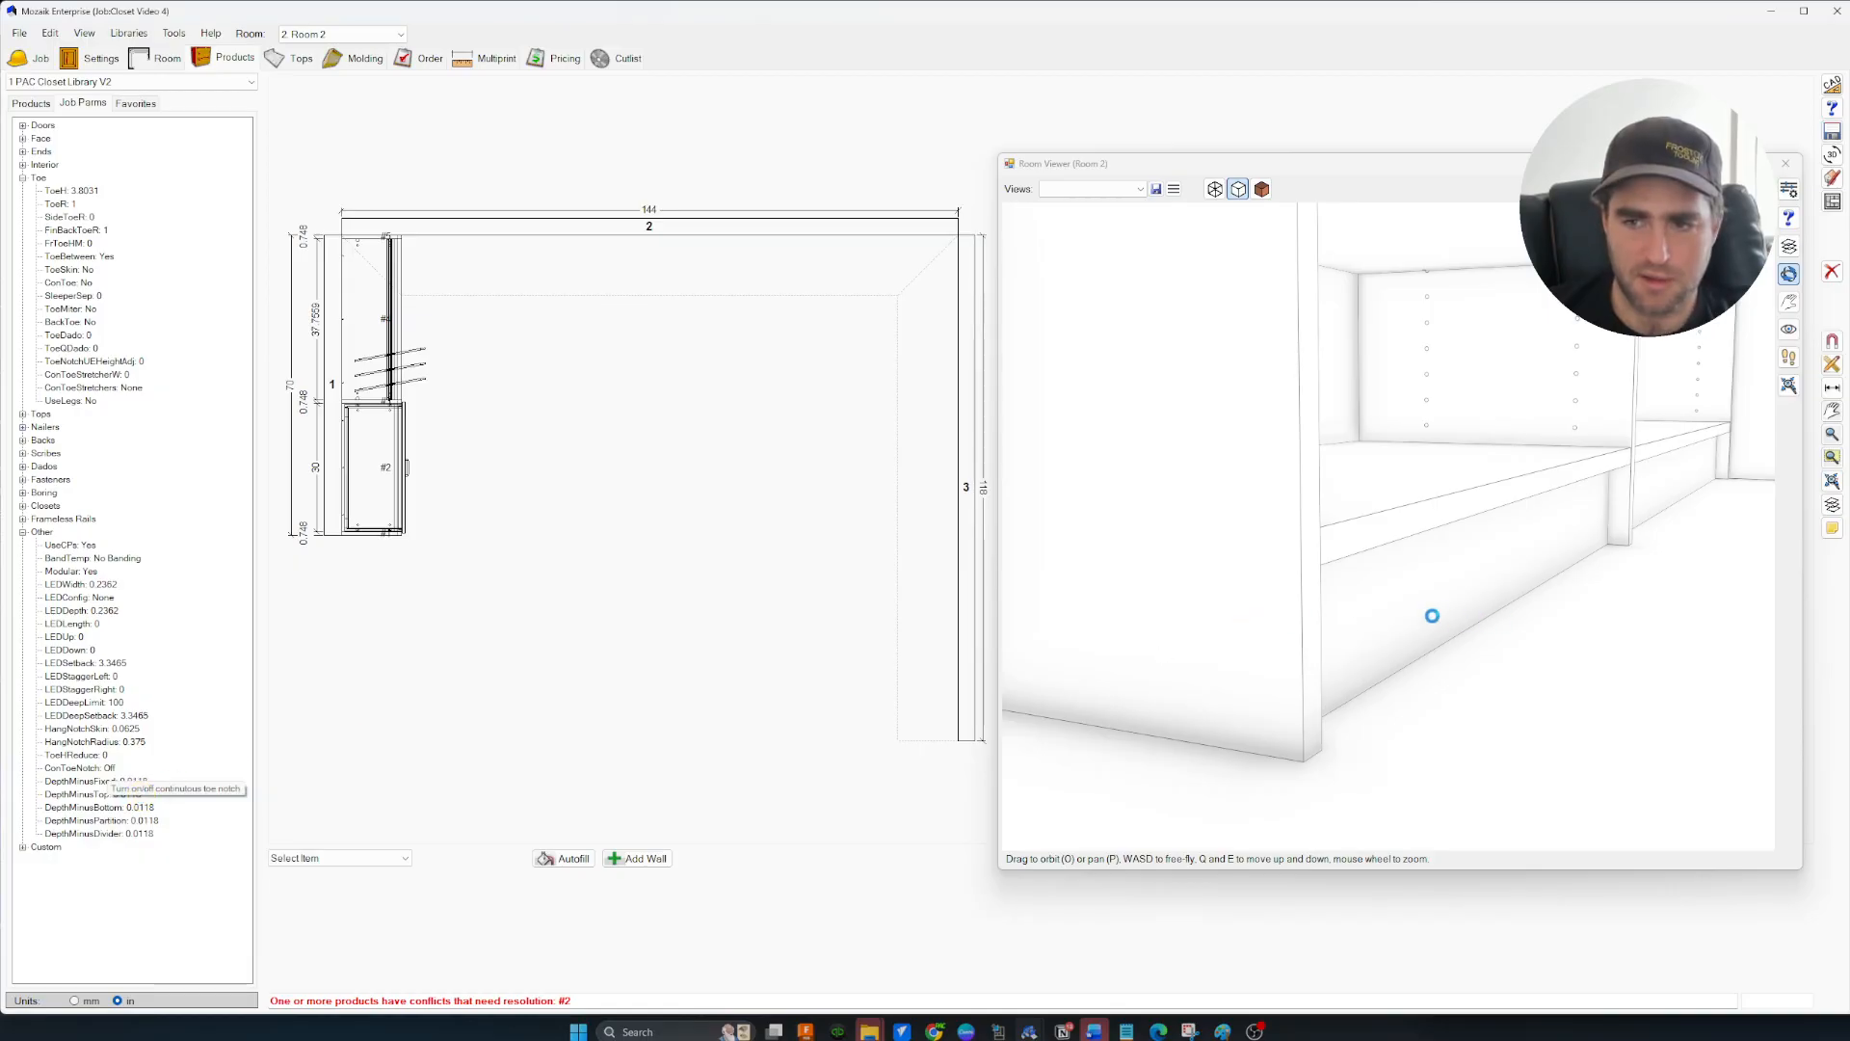
pyautogui.moveTo(1563, 588); pyautogui.dragTo(1344, 622)
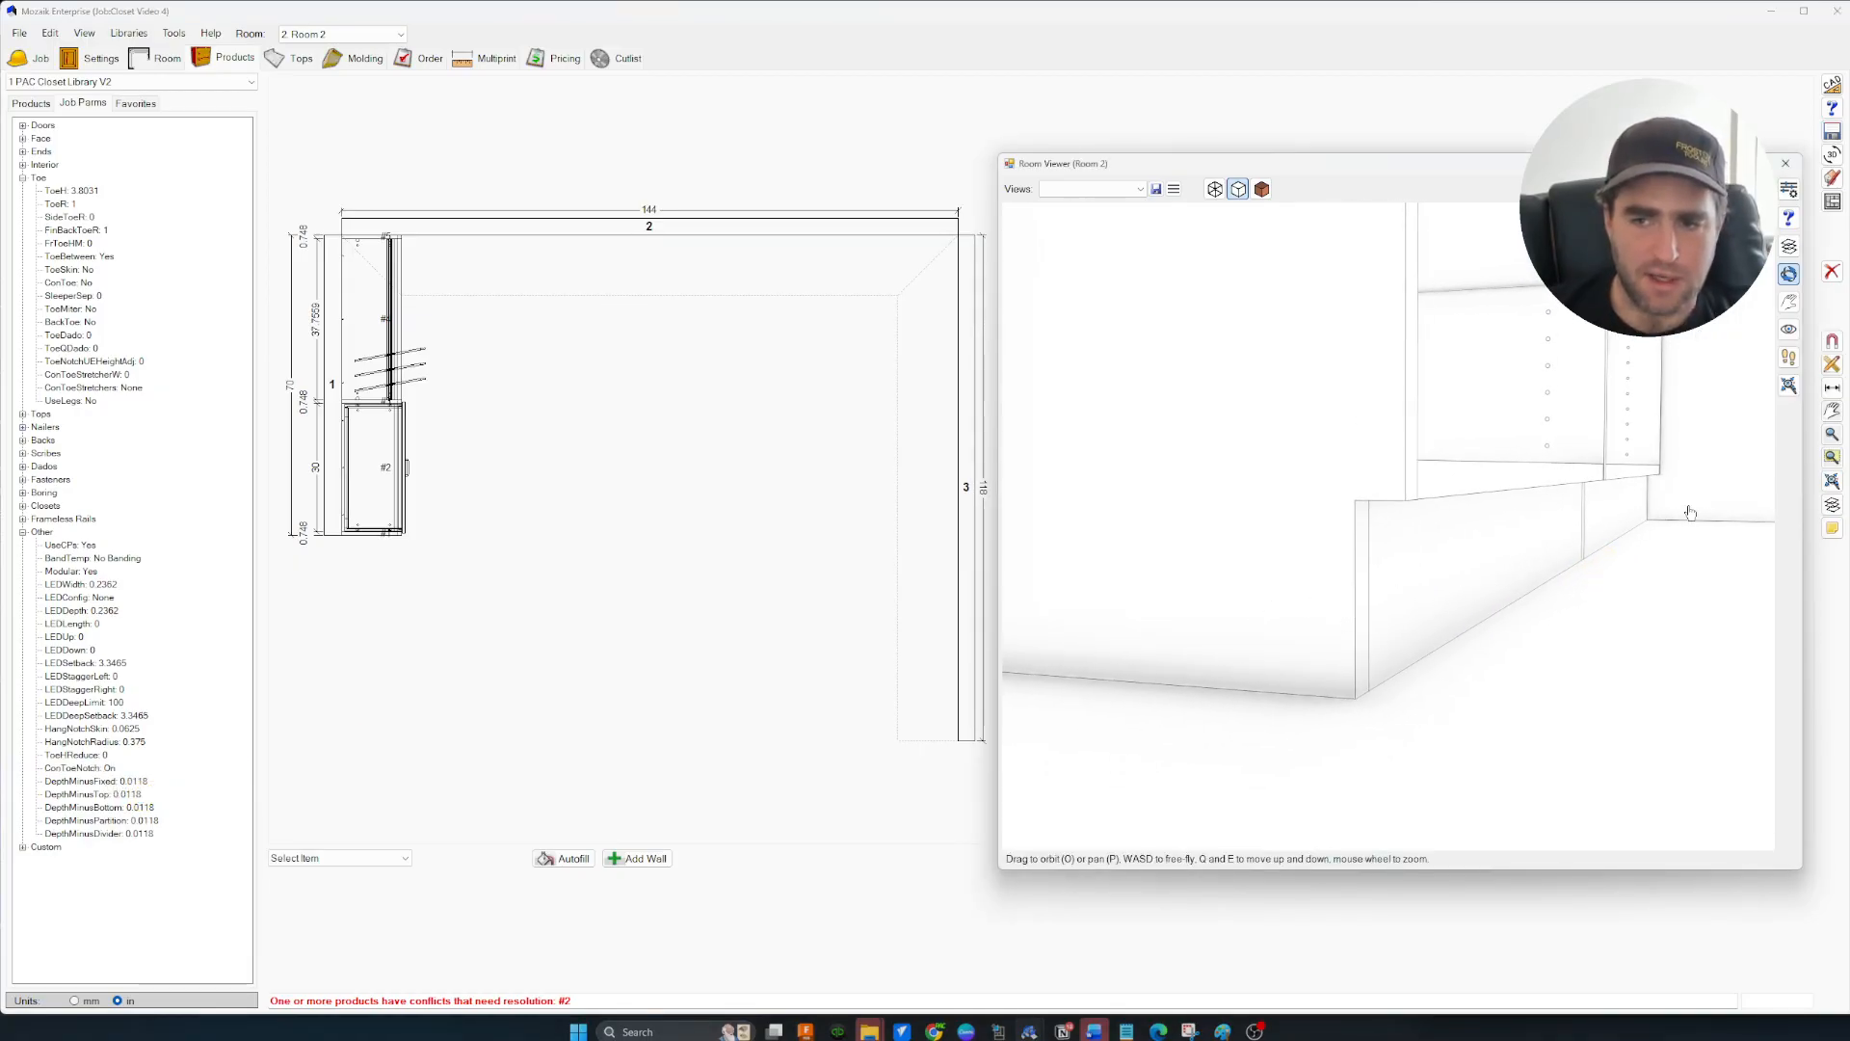
pyautogui.moveTo(1551, 590)
pyautogui.mouseDown()
pyautogui.moveTo(1594, 603)
pyautogui.moveTo(1576, 610)
pyautogui.mouseUp()
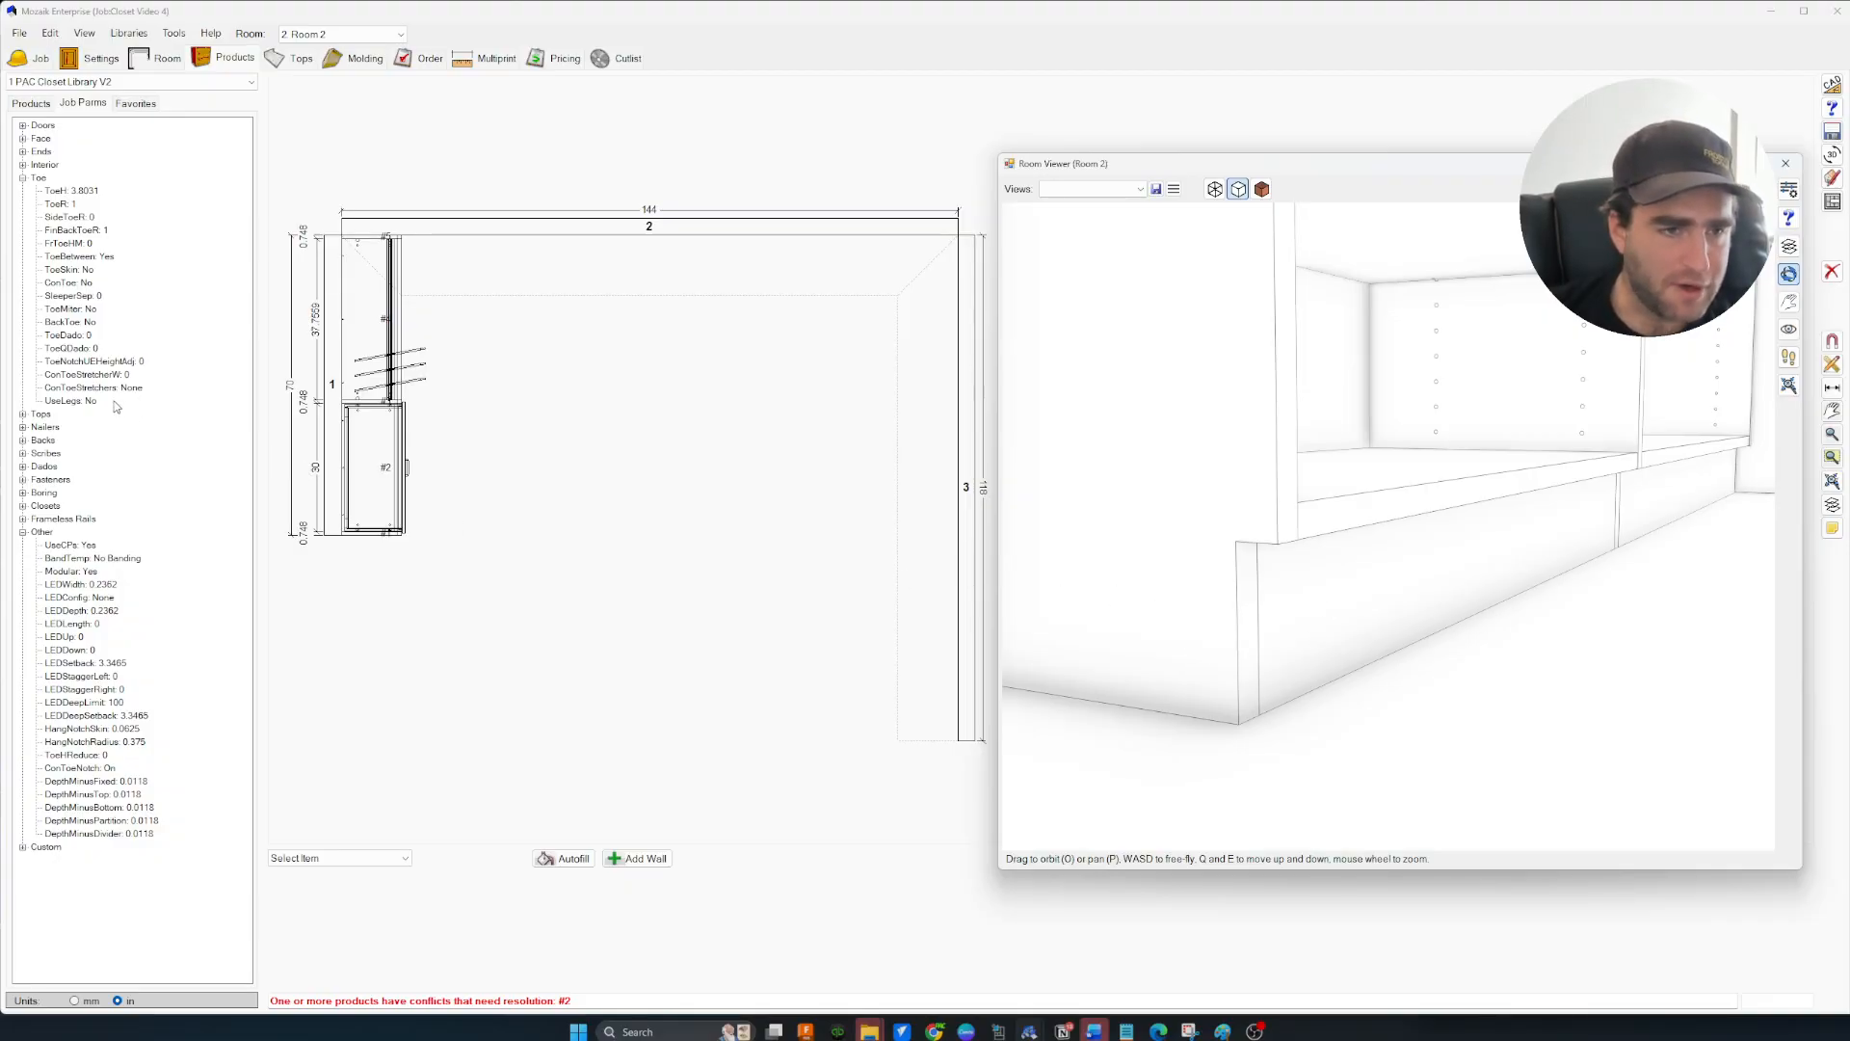
# Set ConToeNotch back to Off and view the closet from above
pyautogui.doubleClick(108, 768)
pyautogui.click(129, 812)
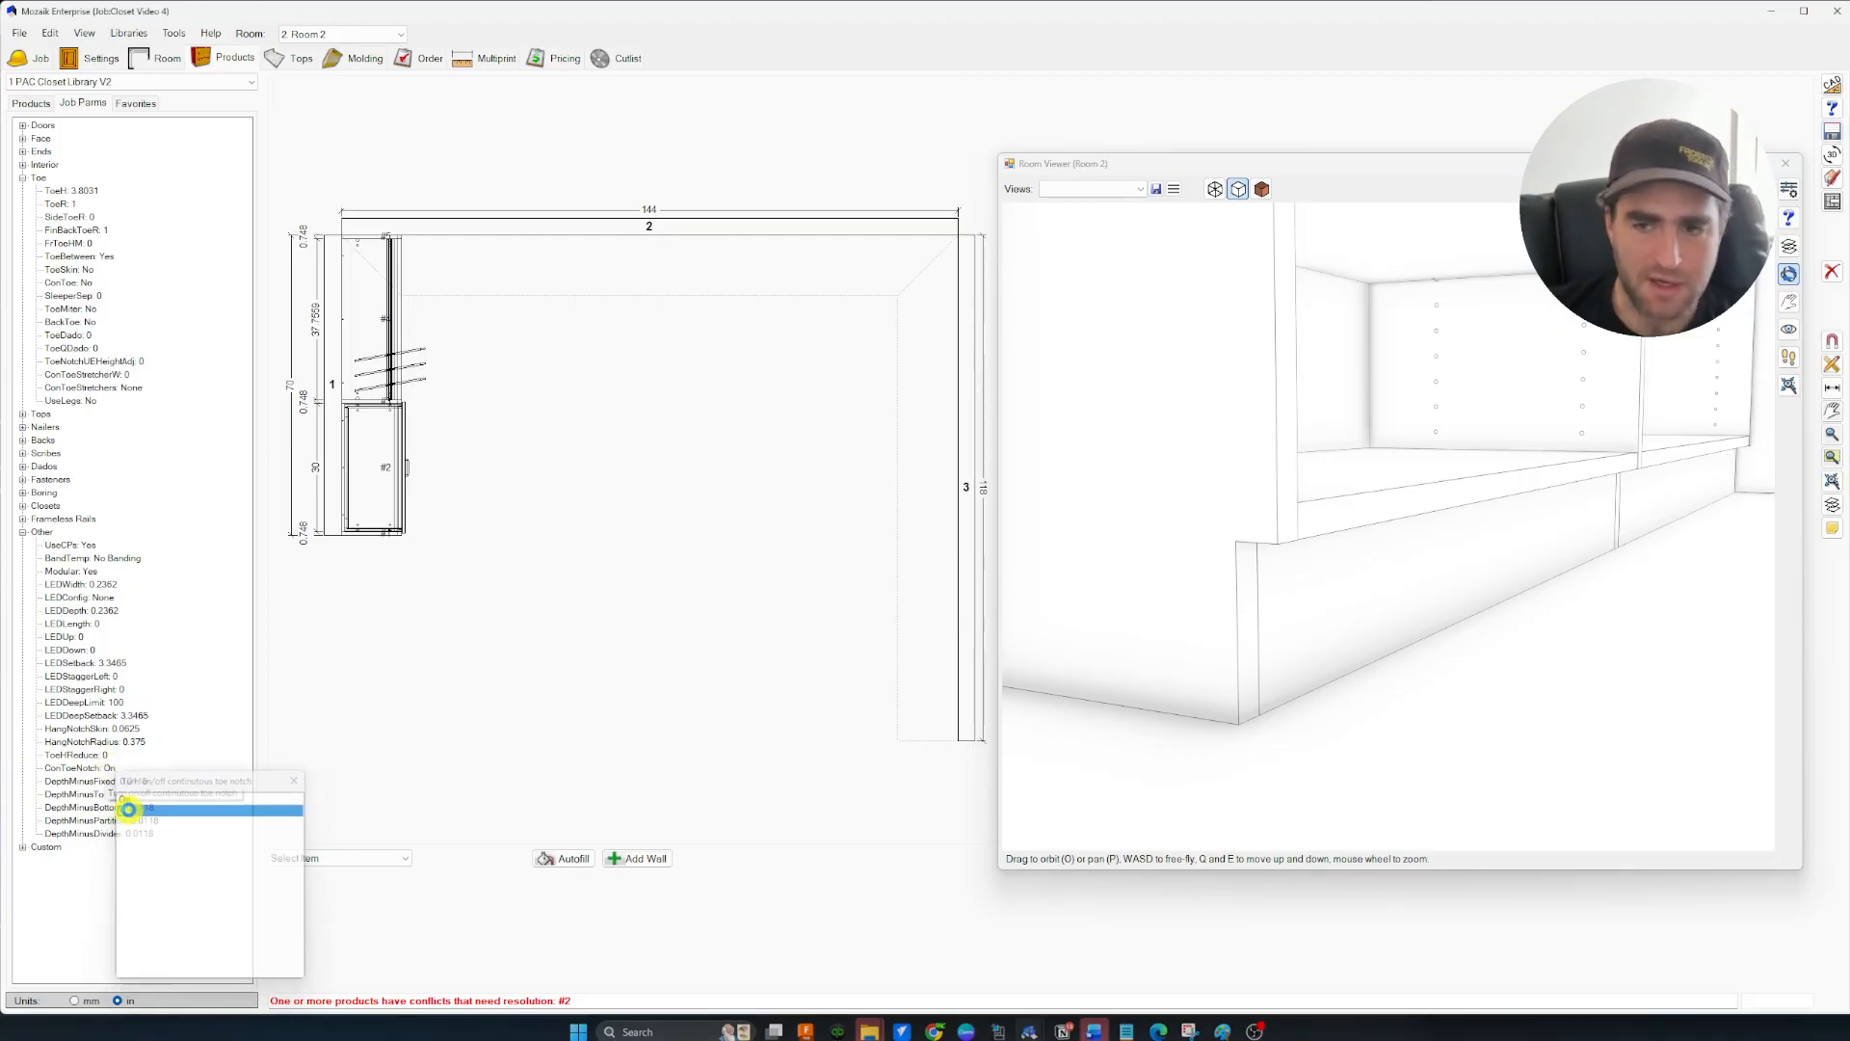
pyautogui.moveTo(1448, 623); pyautogui.dragTo(1406, 625)
pyautogui.press('d')
pyautogui.press('q')
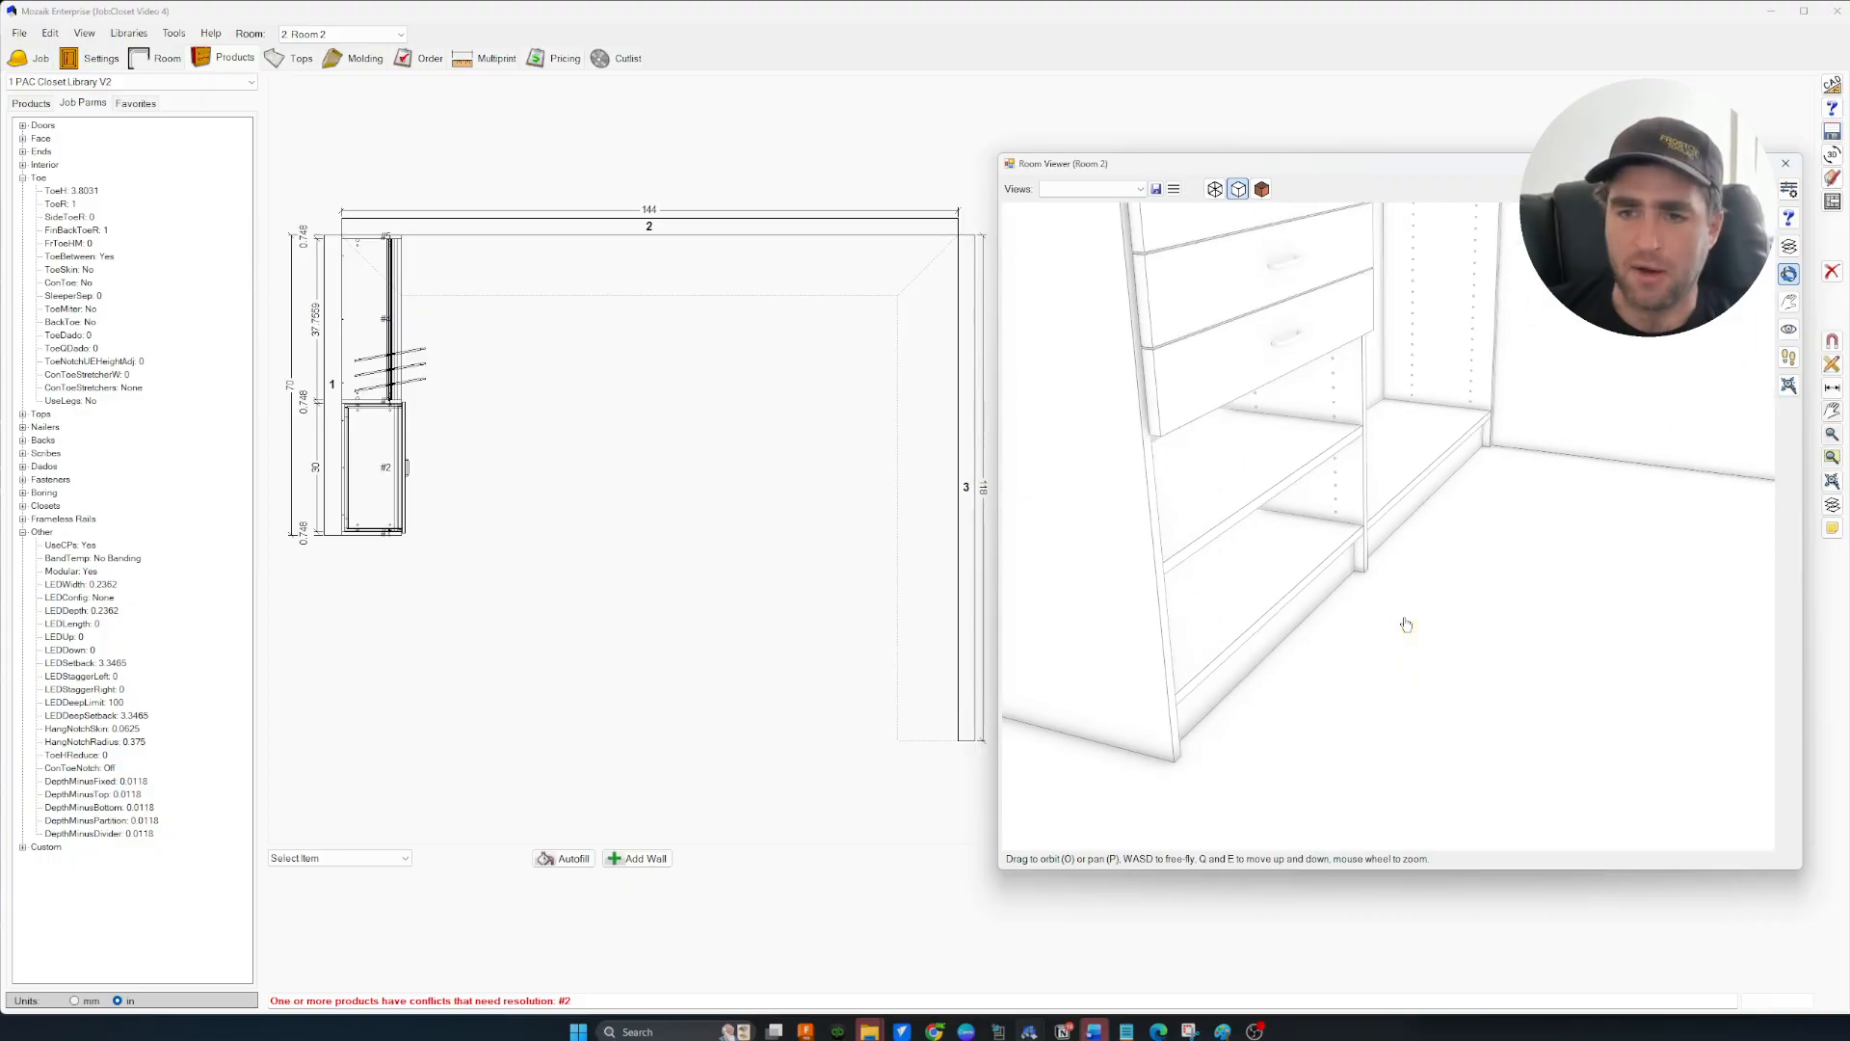
pyautogui.press('s')
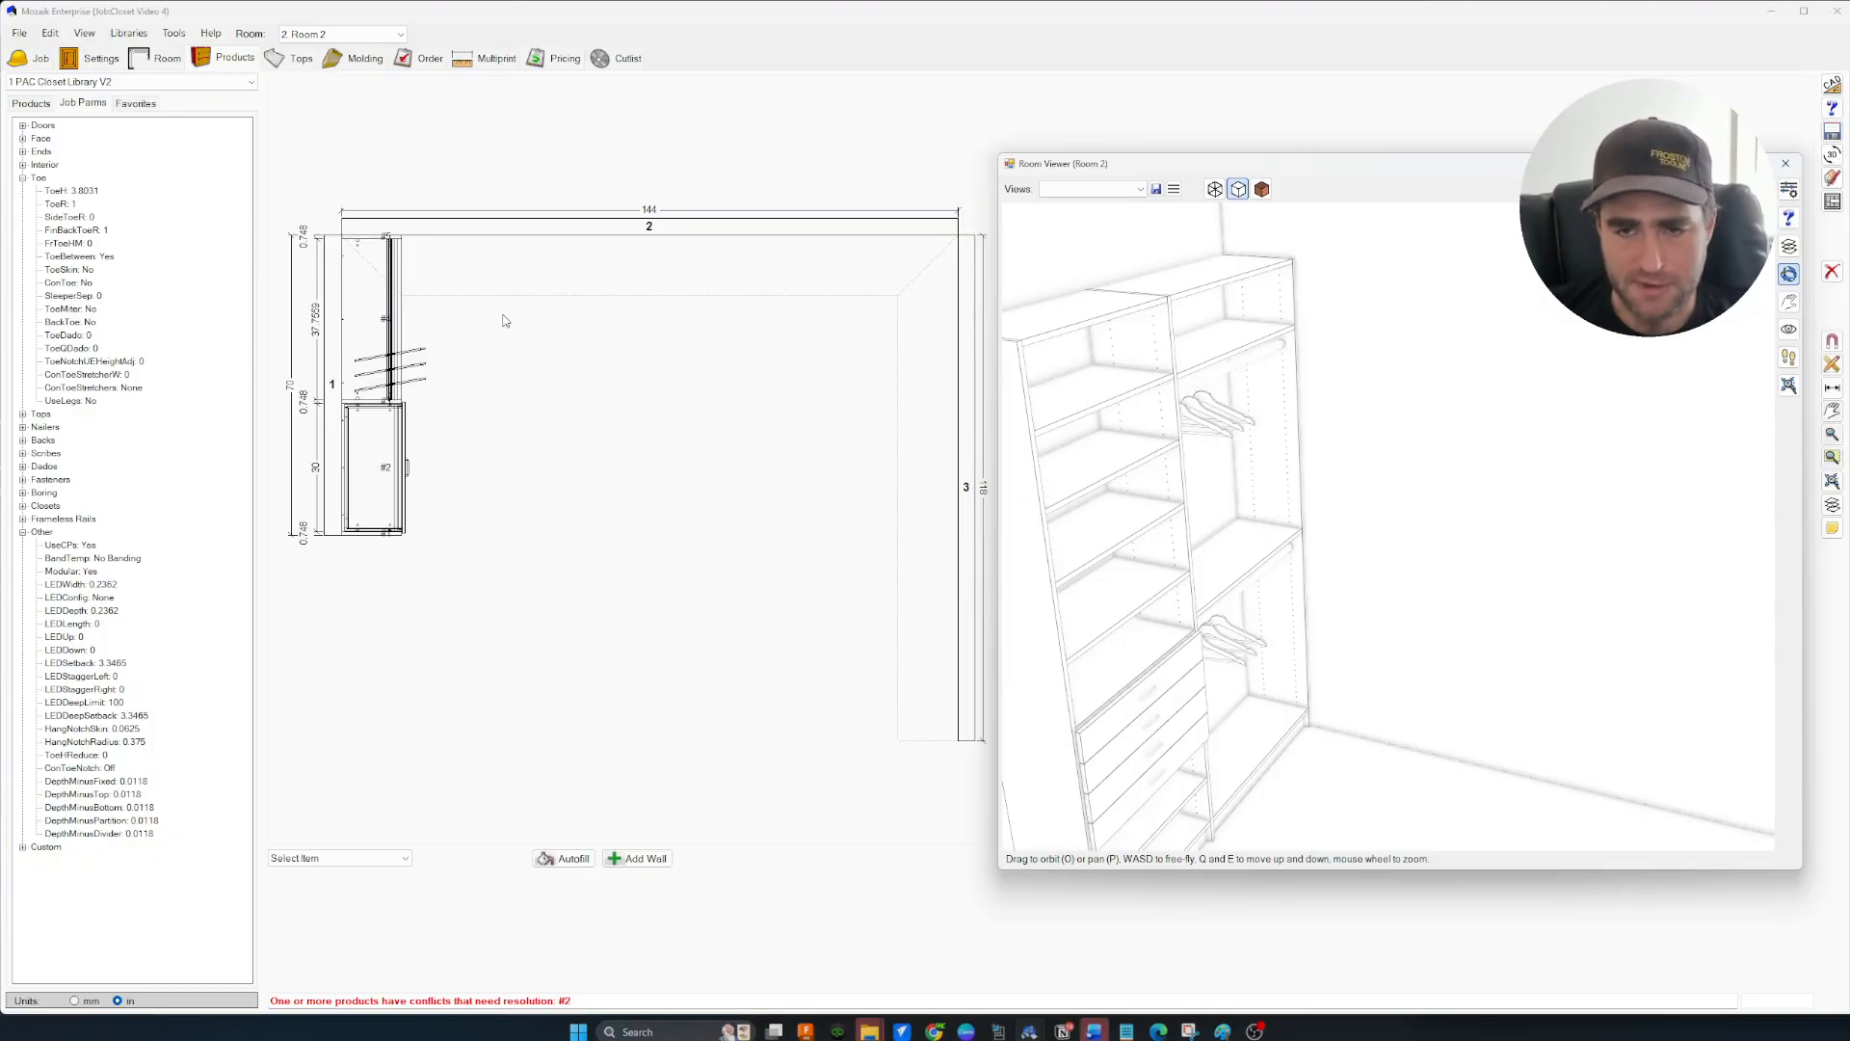
# Show the 3D closet fully rendered in colour and orbit around it
pyautogui.moveTo(503, 316); pyautogui.dragTo(529, 339, button='middle')
pyautogui.scroll(-3, 1321, 451)
pyautogui.scroll(2, 1324, 454)
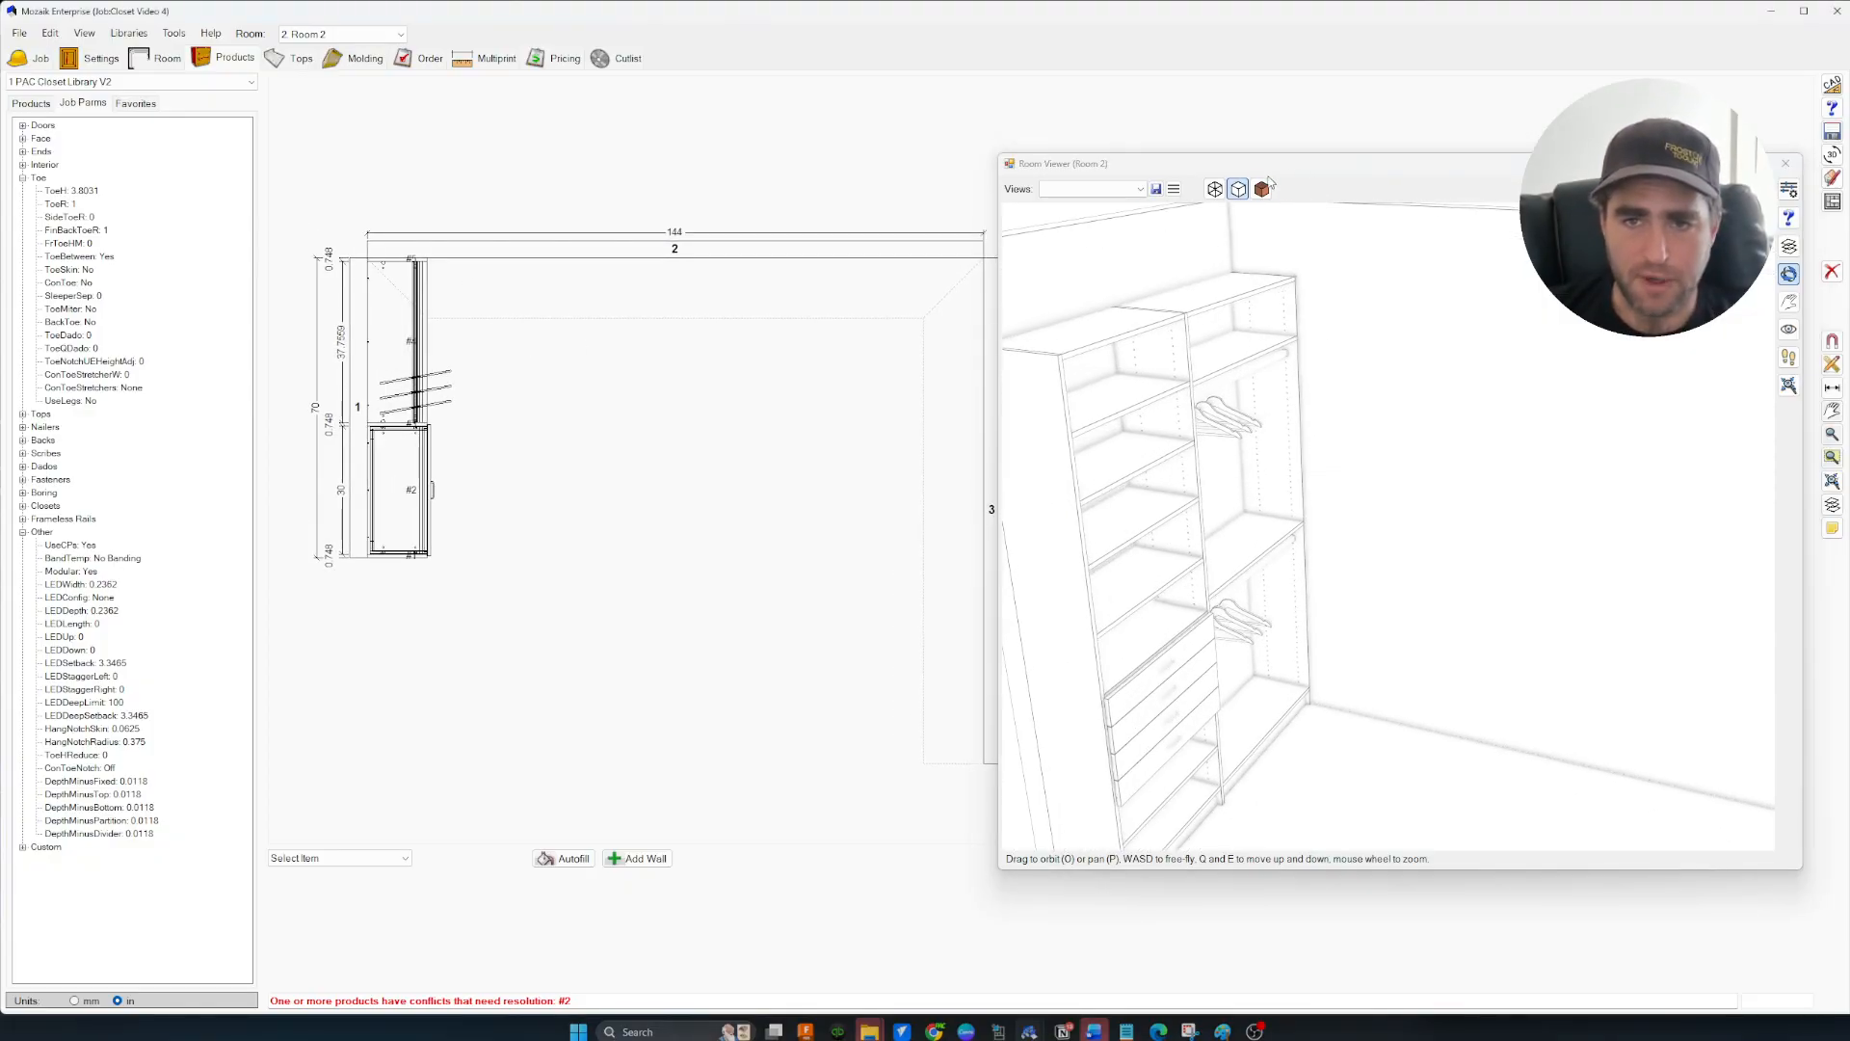
pyautogui.click(1261, 189)
pyautogui.moveTo(1397, 438); pyautogui.dragTo(1429, 483)
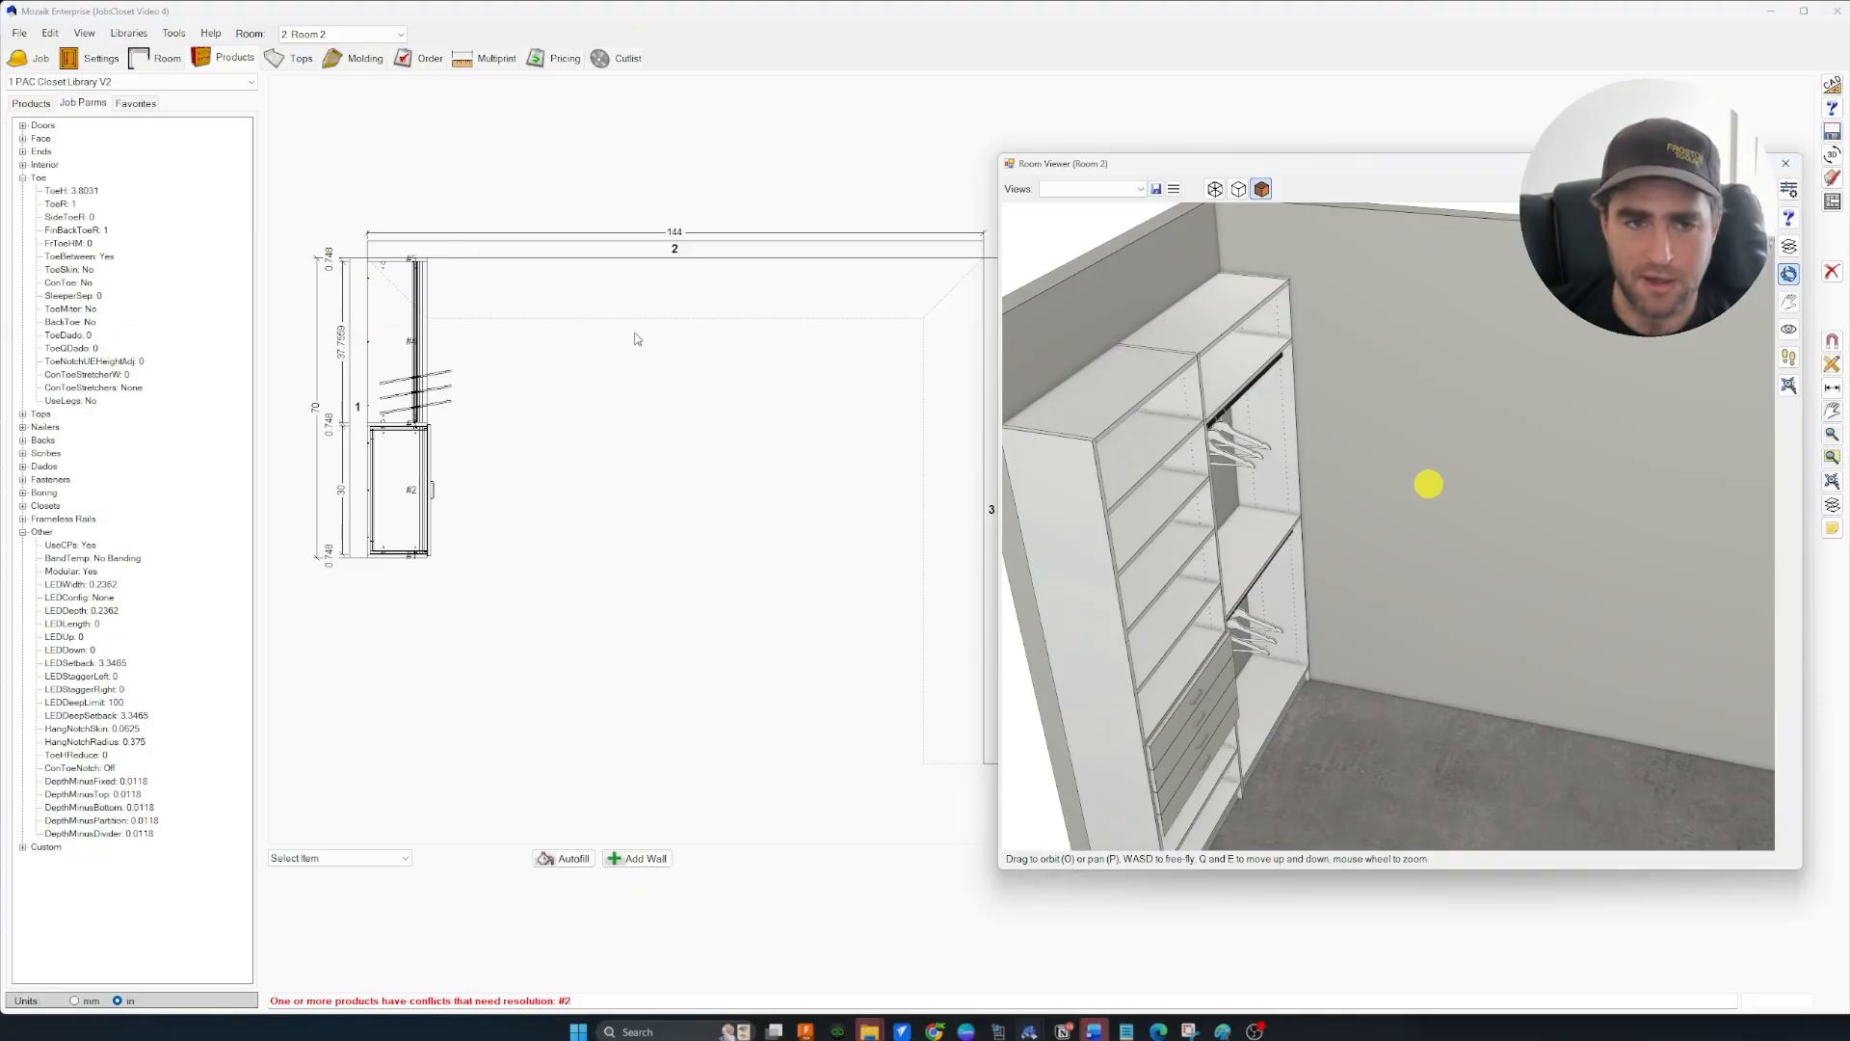
pyautogui.click(414, 390)
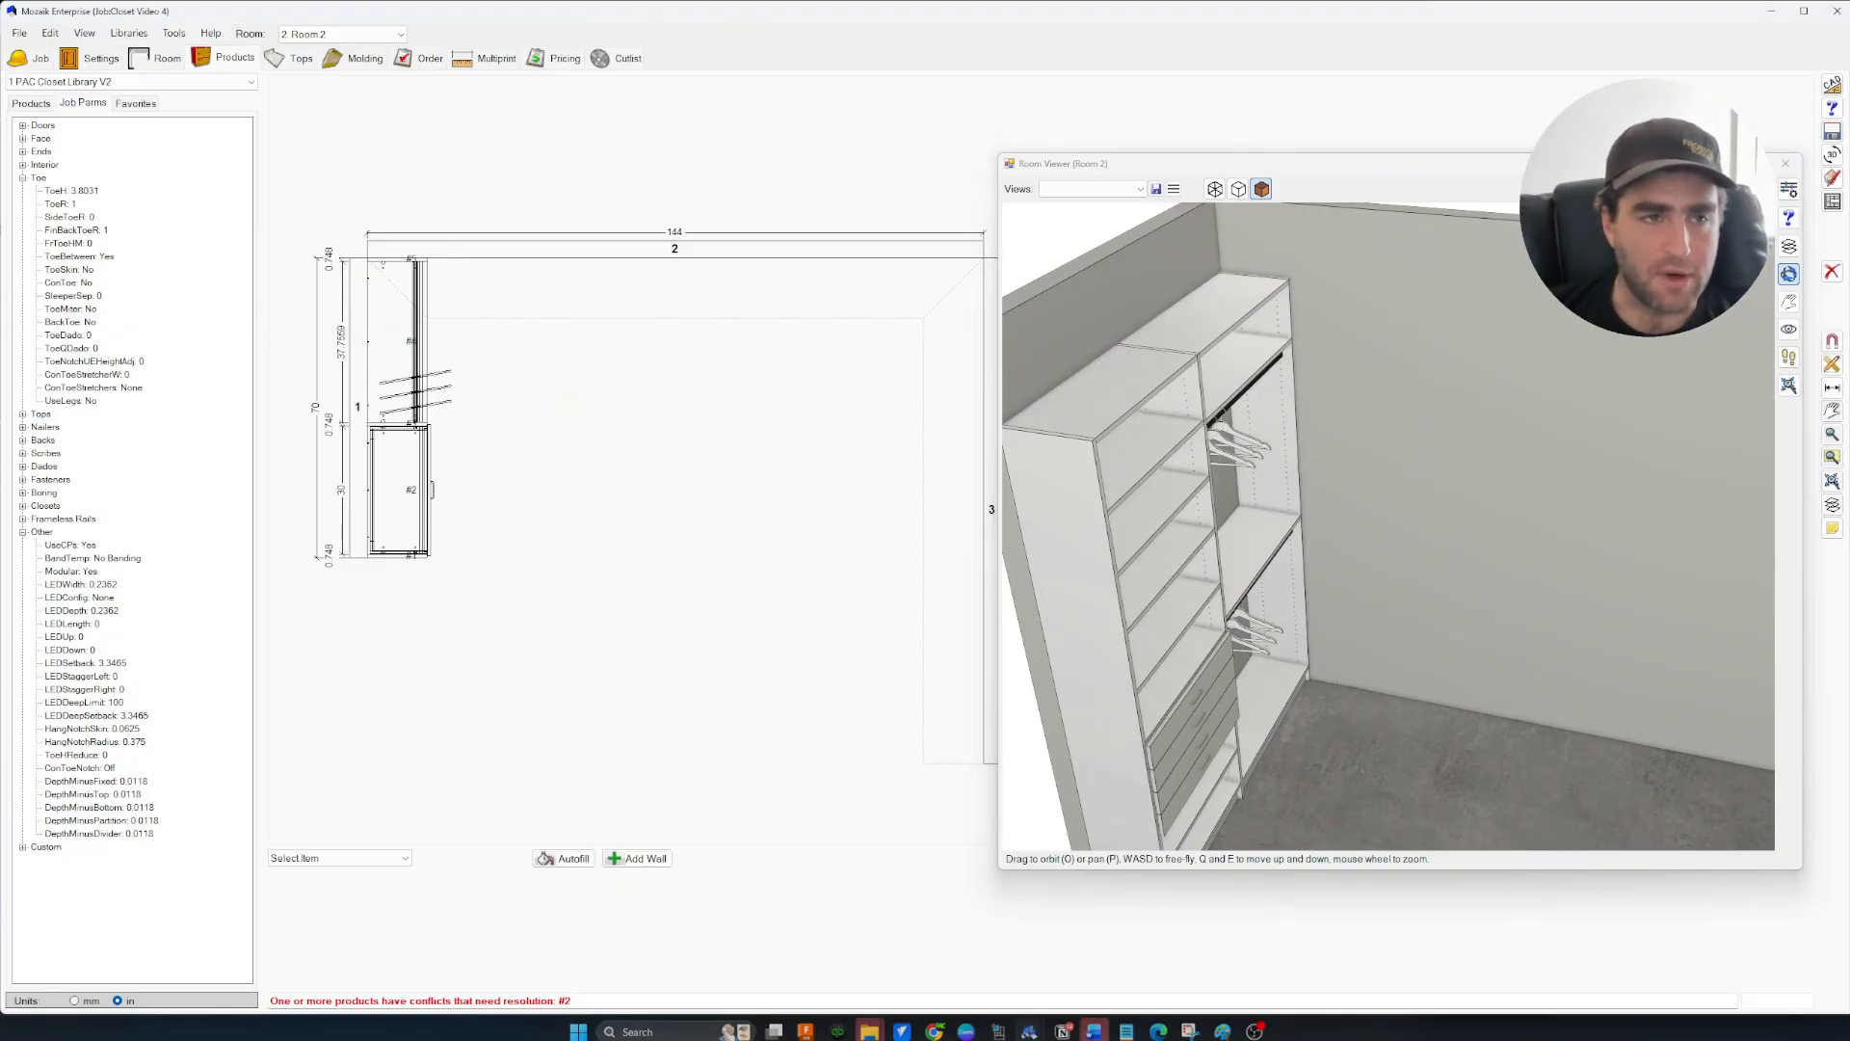
# Place an FS 96 panel on wall 2 with a 12 left clearance, at position 26.0157
pyautogui.click(32, 103)
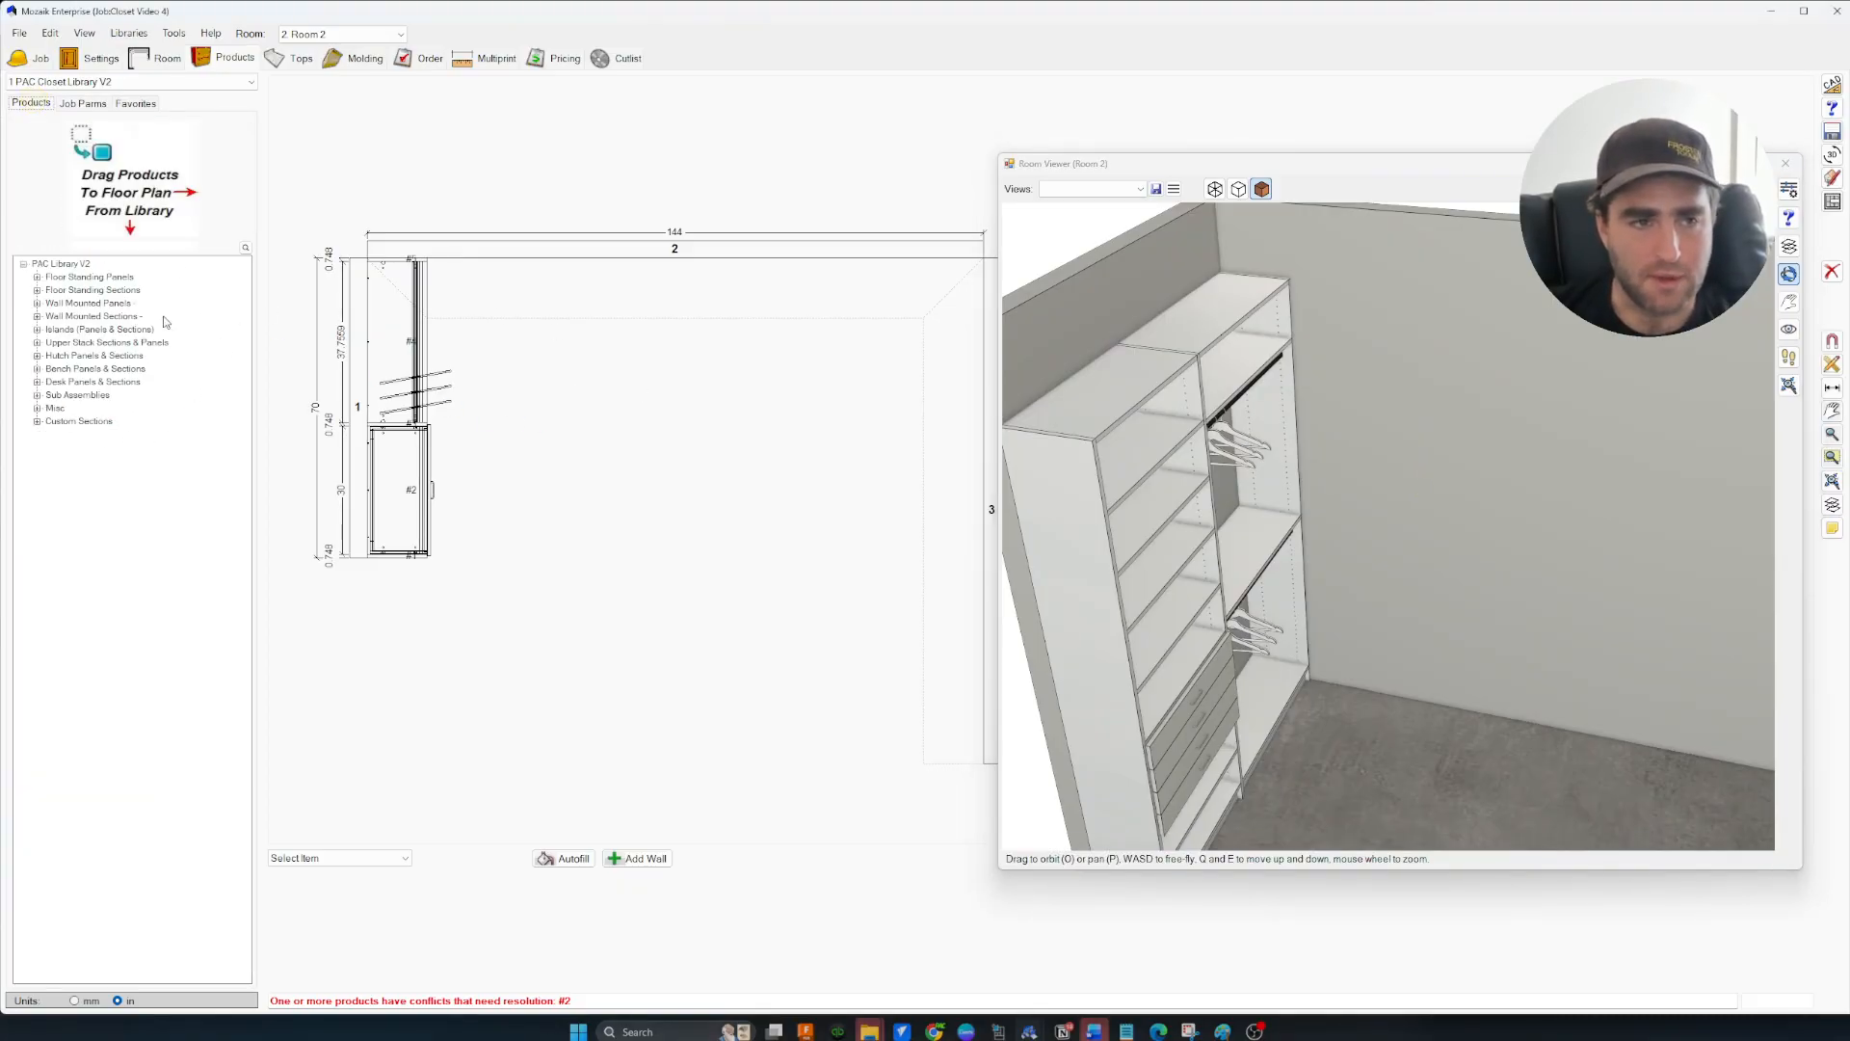
pyautogui.click(37, 276)
pyautogui.doubleClick(59, 290)
pyautogui.moveTo(83, 329); pyautogui.dragTo(466, 314)
pyautogui.doubleClick(333, 912)
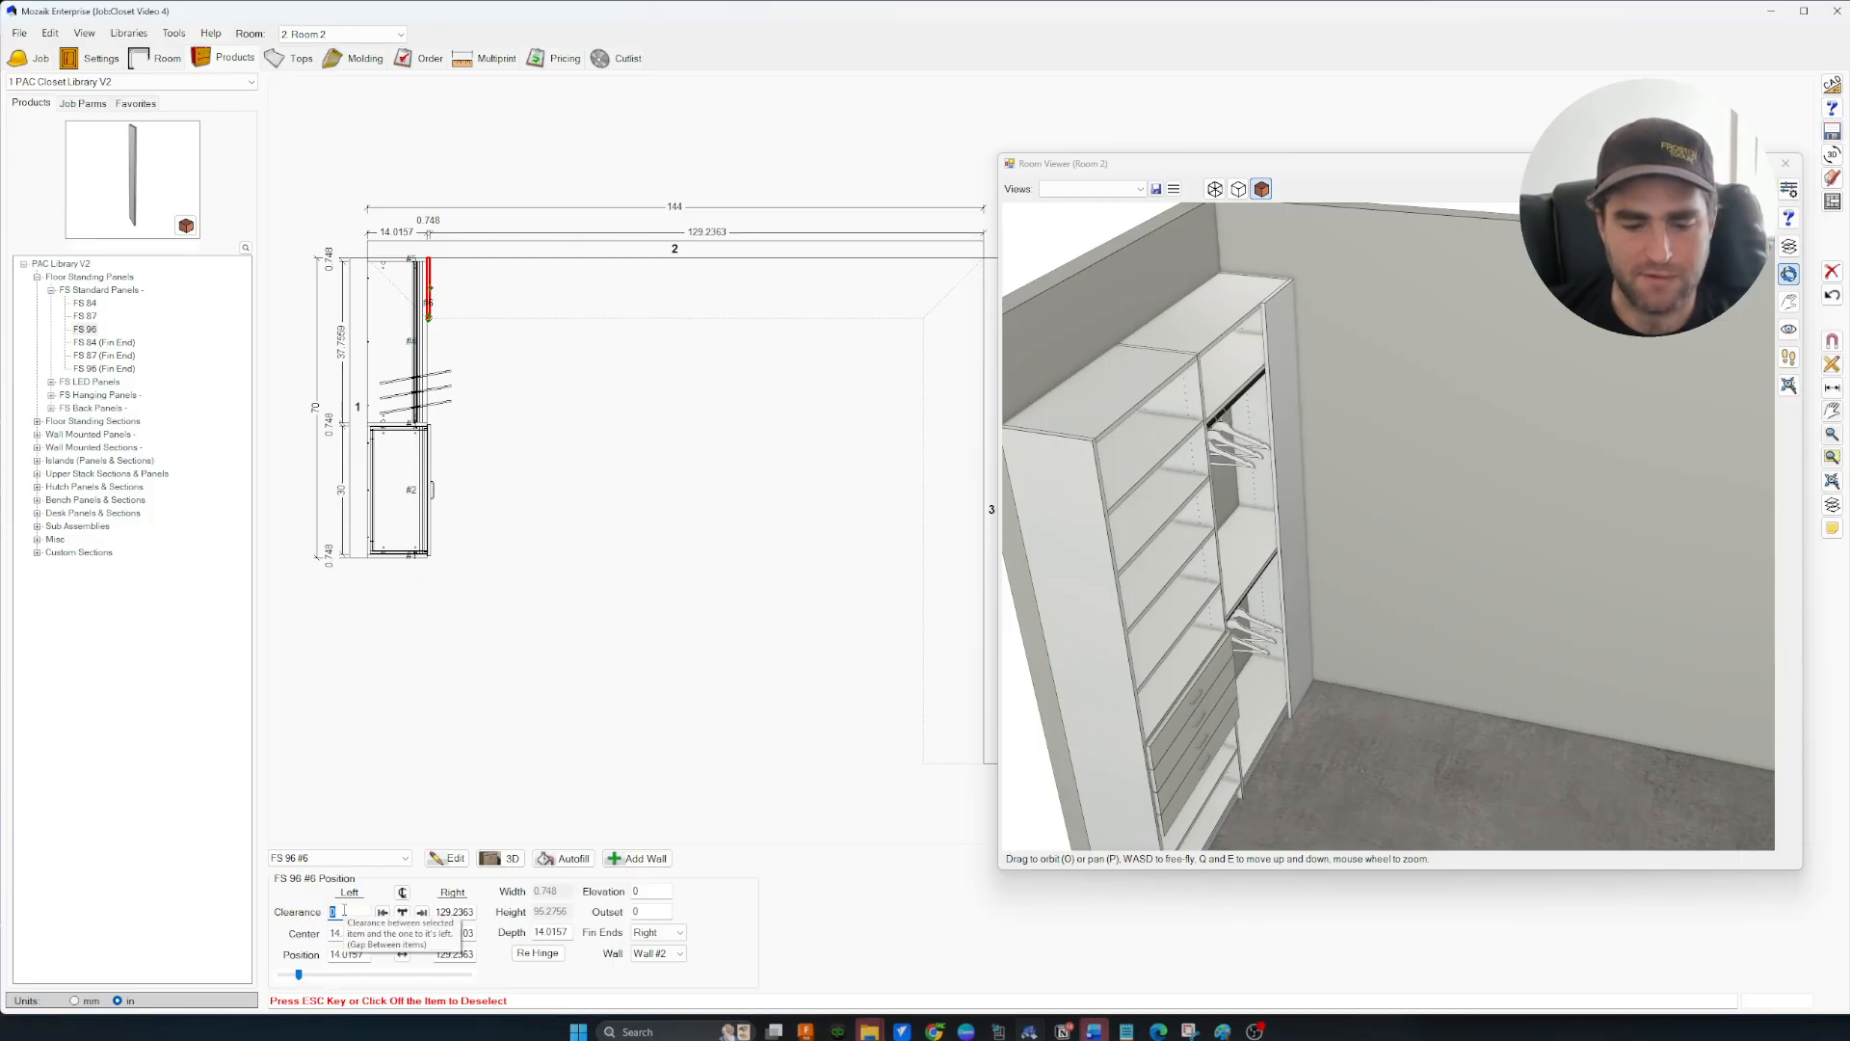
pyautogui.press('Tab')
pyautogui.scroll(7, 471, 316)
pyautogui.scroll(-3, 501, 395)
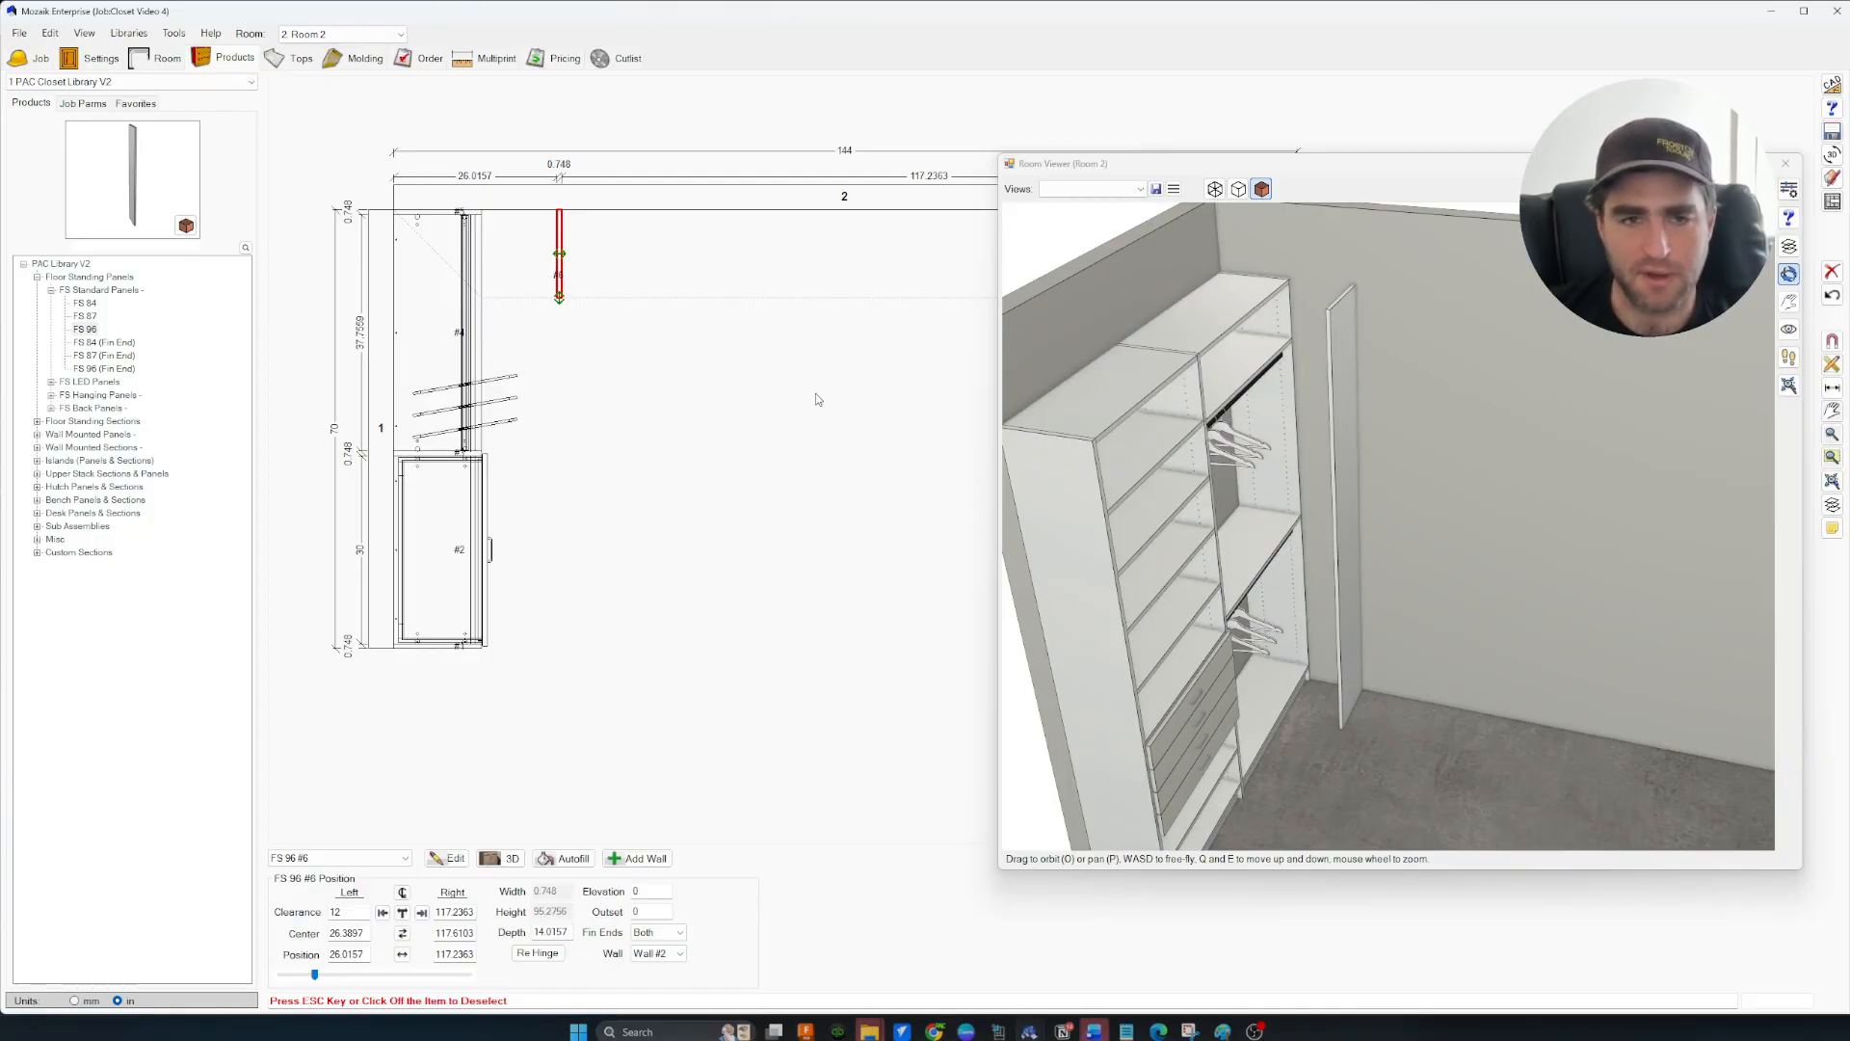
pyautogui.moveTo(612, 372); pyautogui.dragTo(619, 376, button='middle')
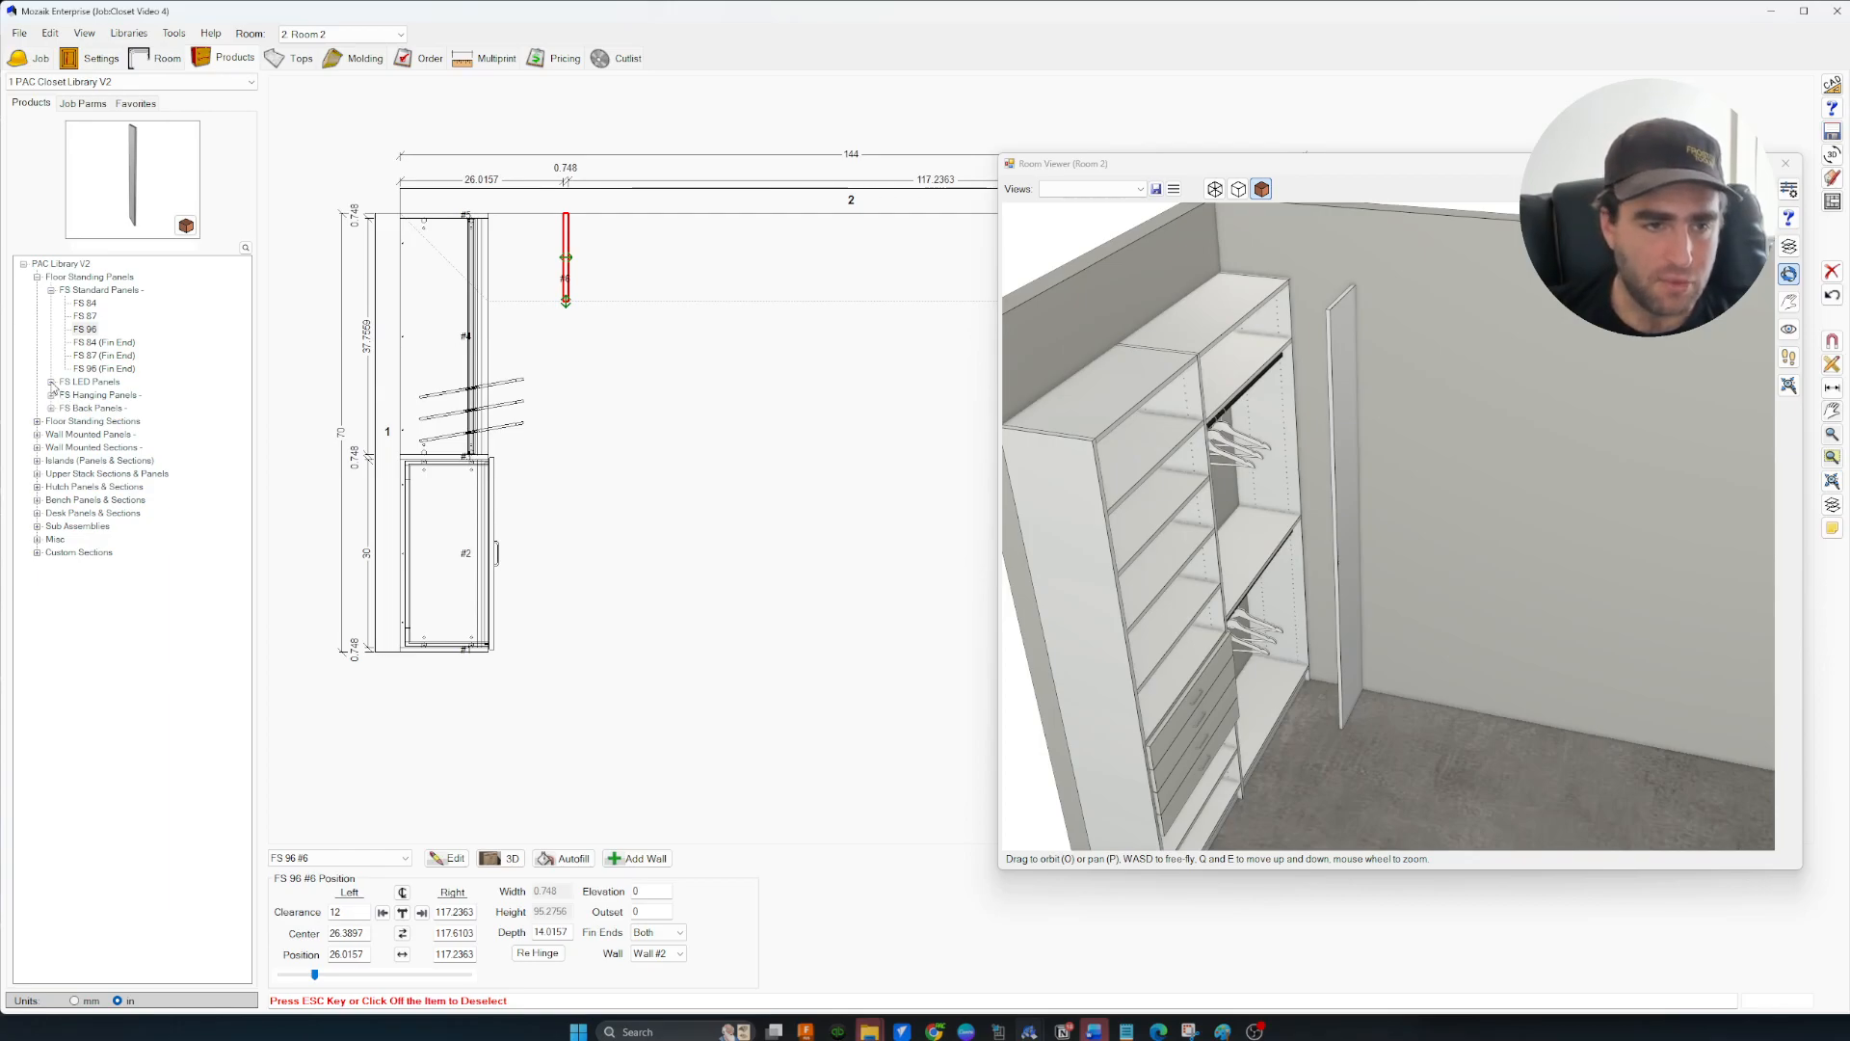
# Add a 30-wide 96 8S shelving section on wall 2, capped by an FS 96 panel at 56.7637
pyautogui.click(41, 423)
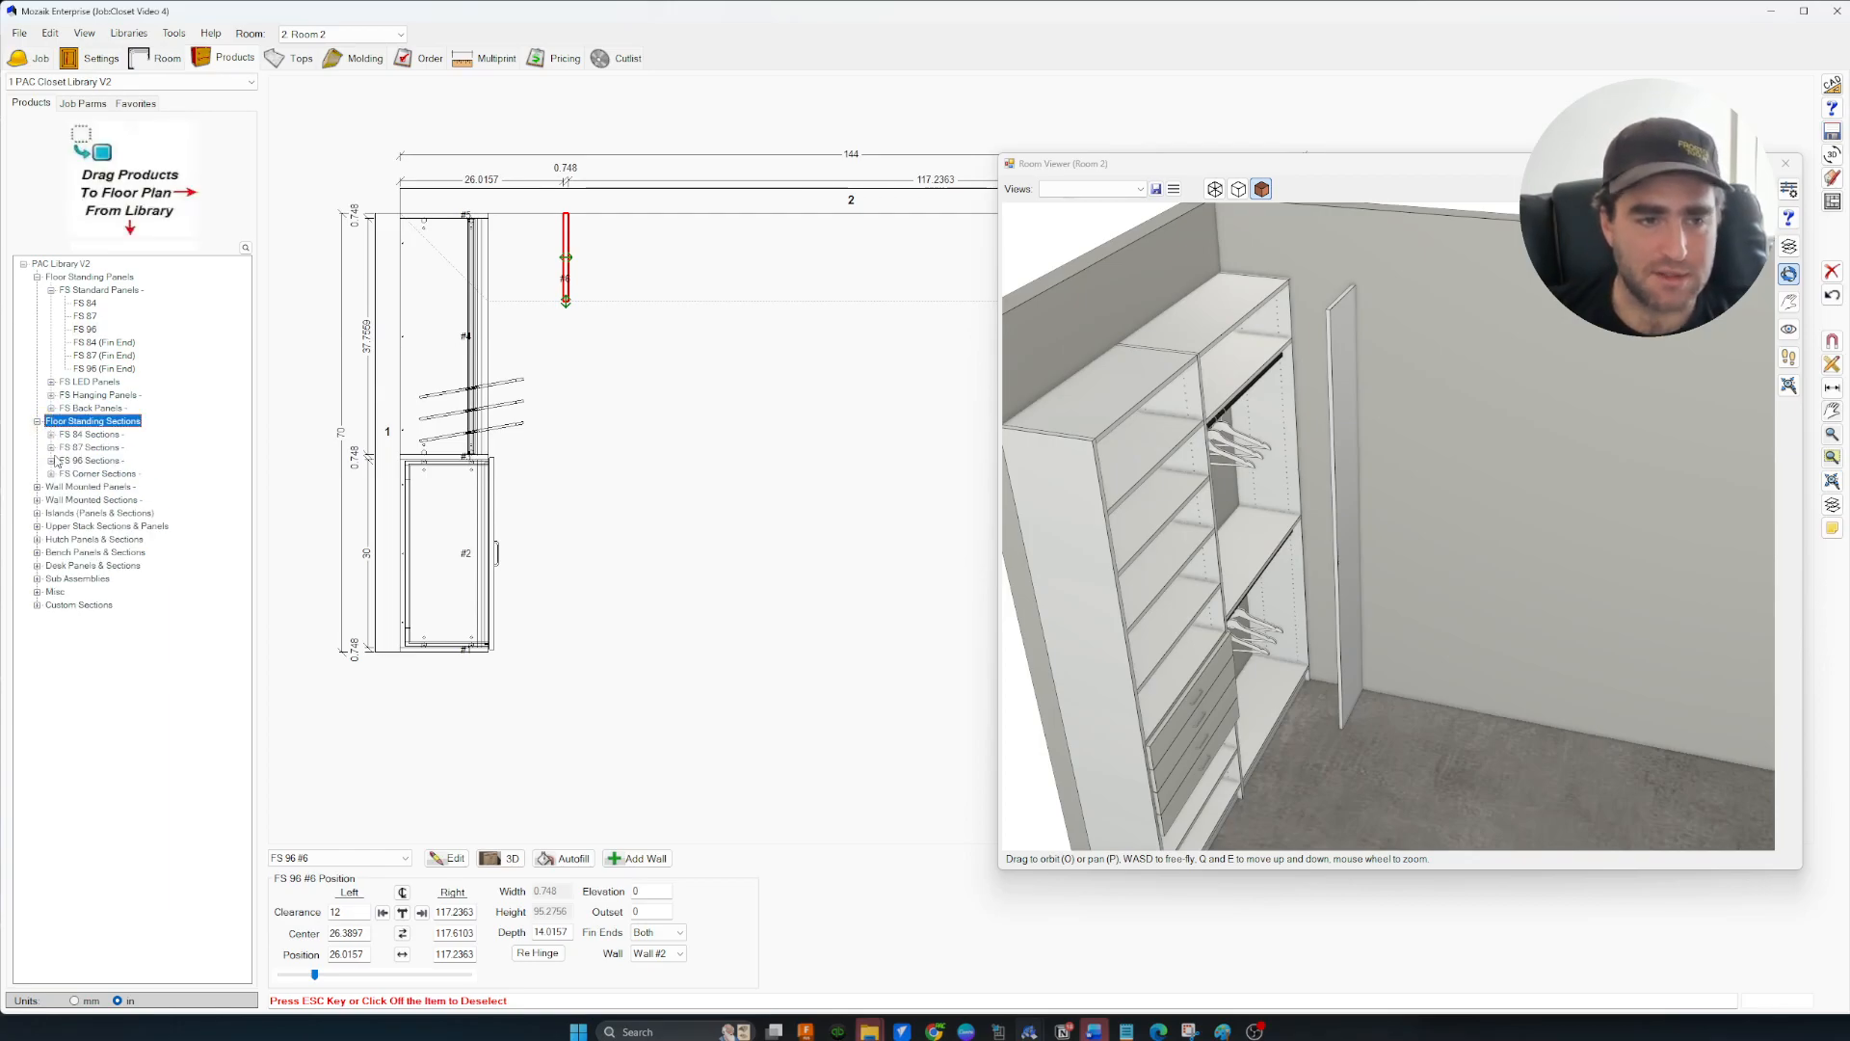
pyautogui.click(53, 461)
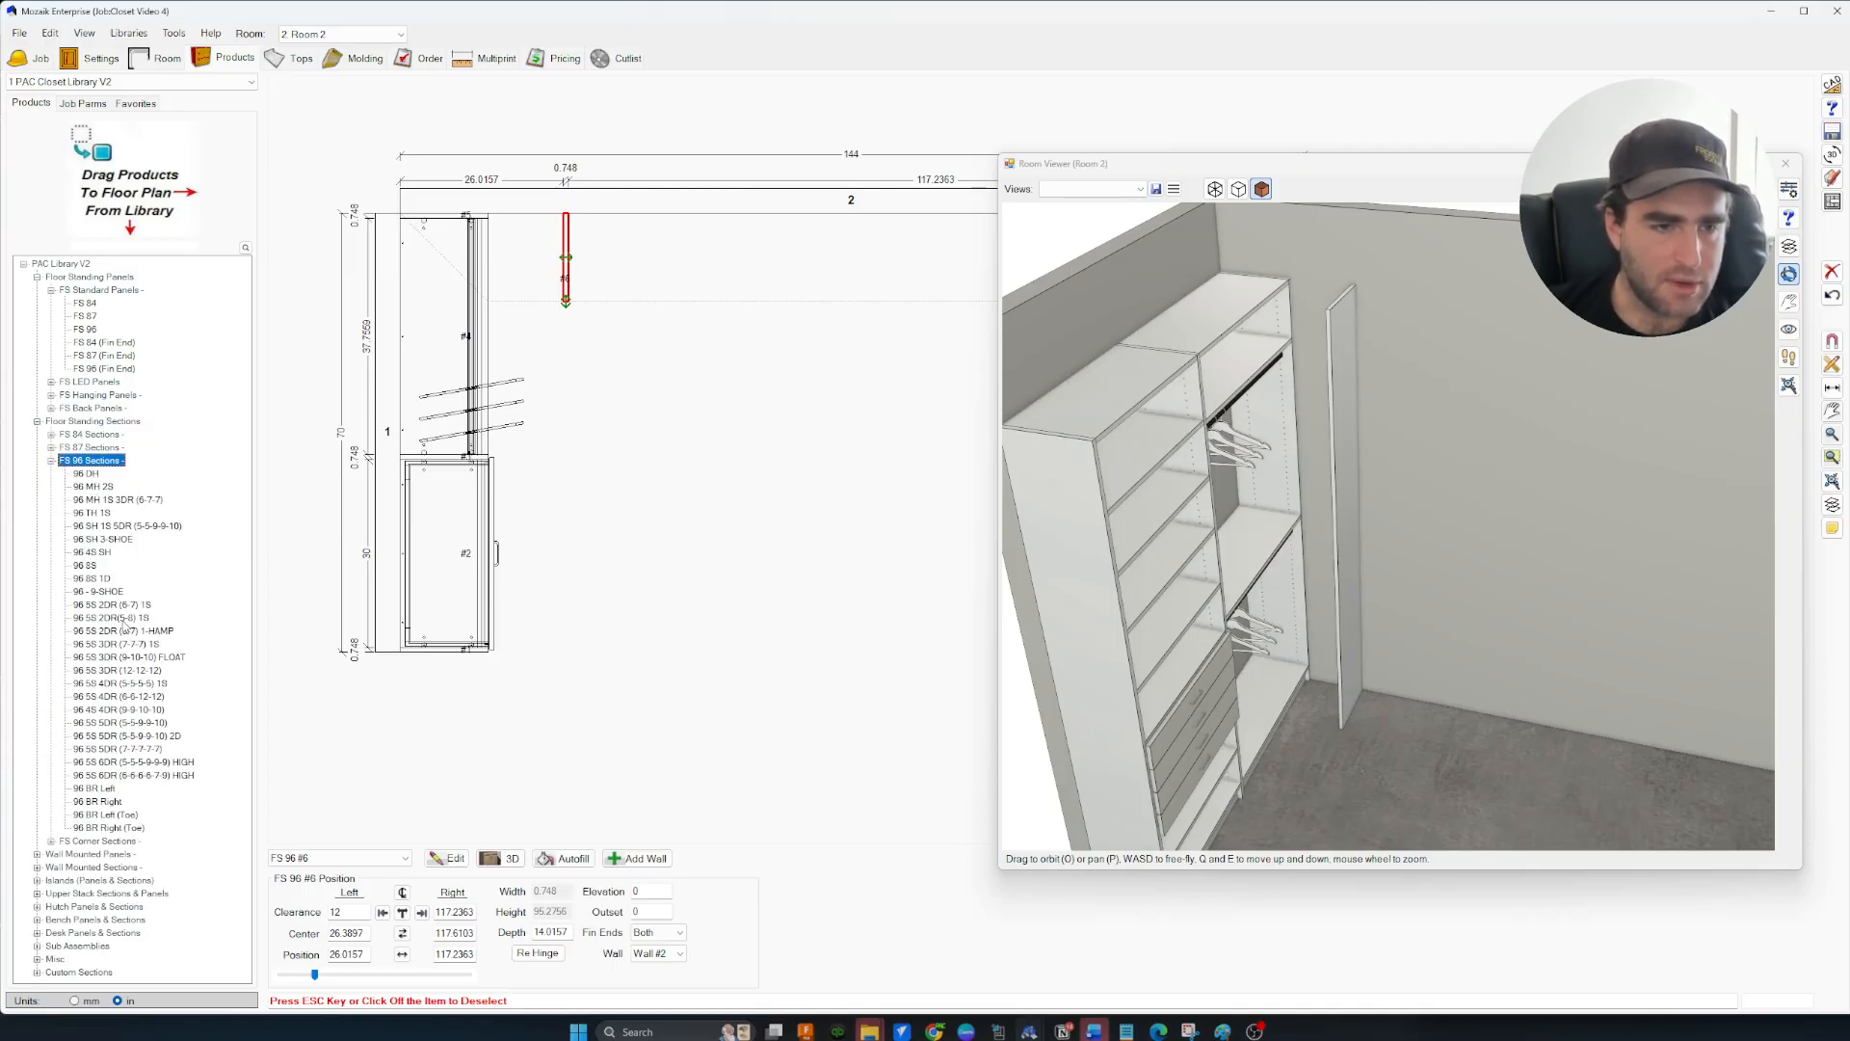
pyautogui.click(89, 565)
pyautogui.moveTo(89, 565); pyautogui.dragTo(654, 257)
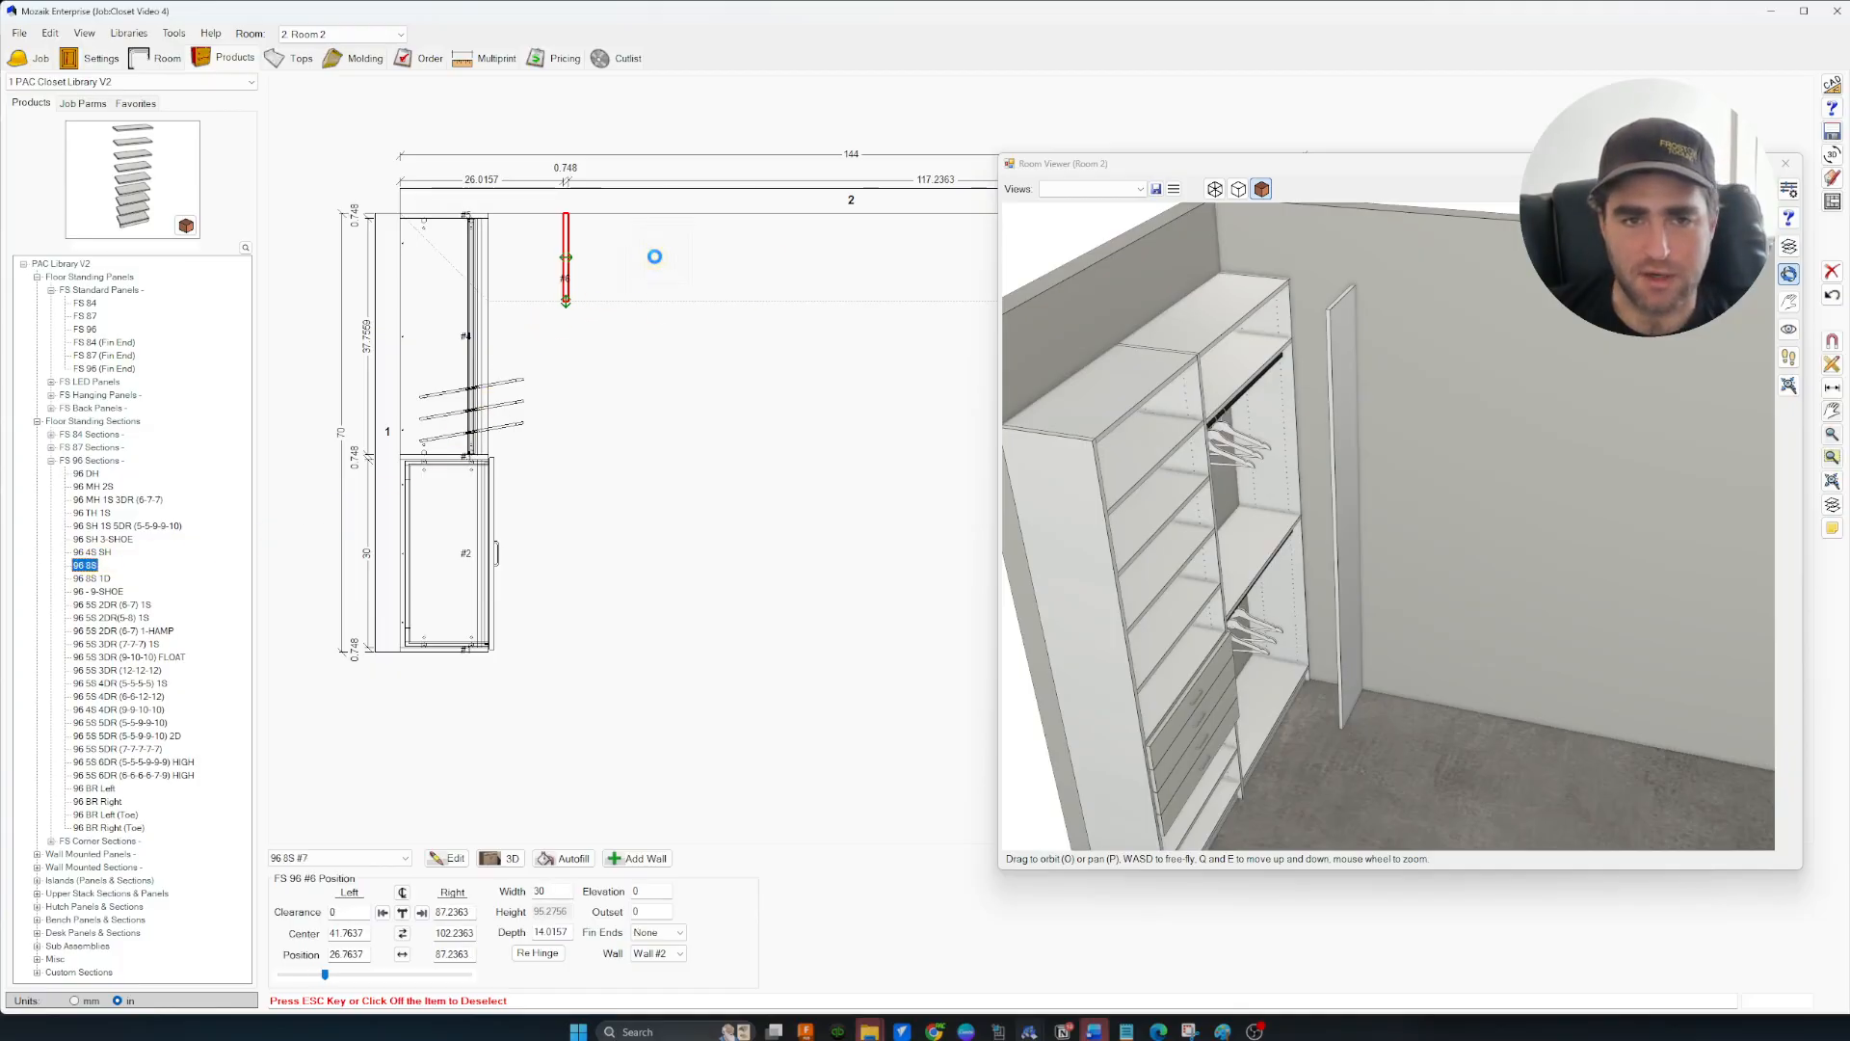
pyautogui.click(636, 391)
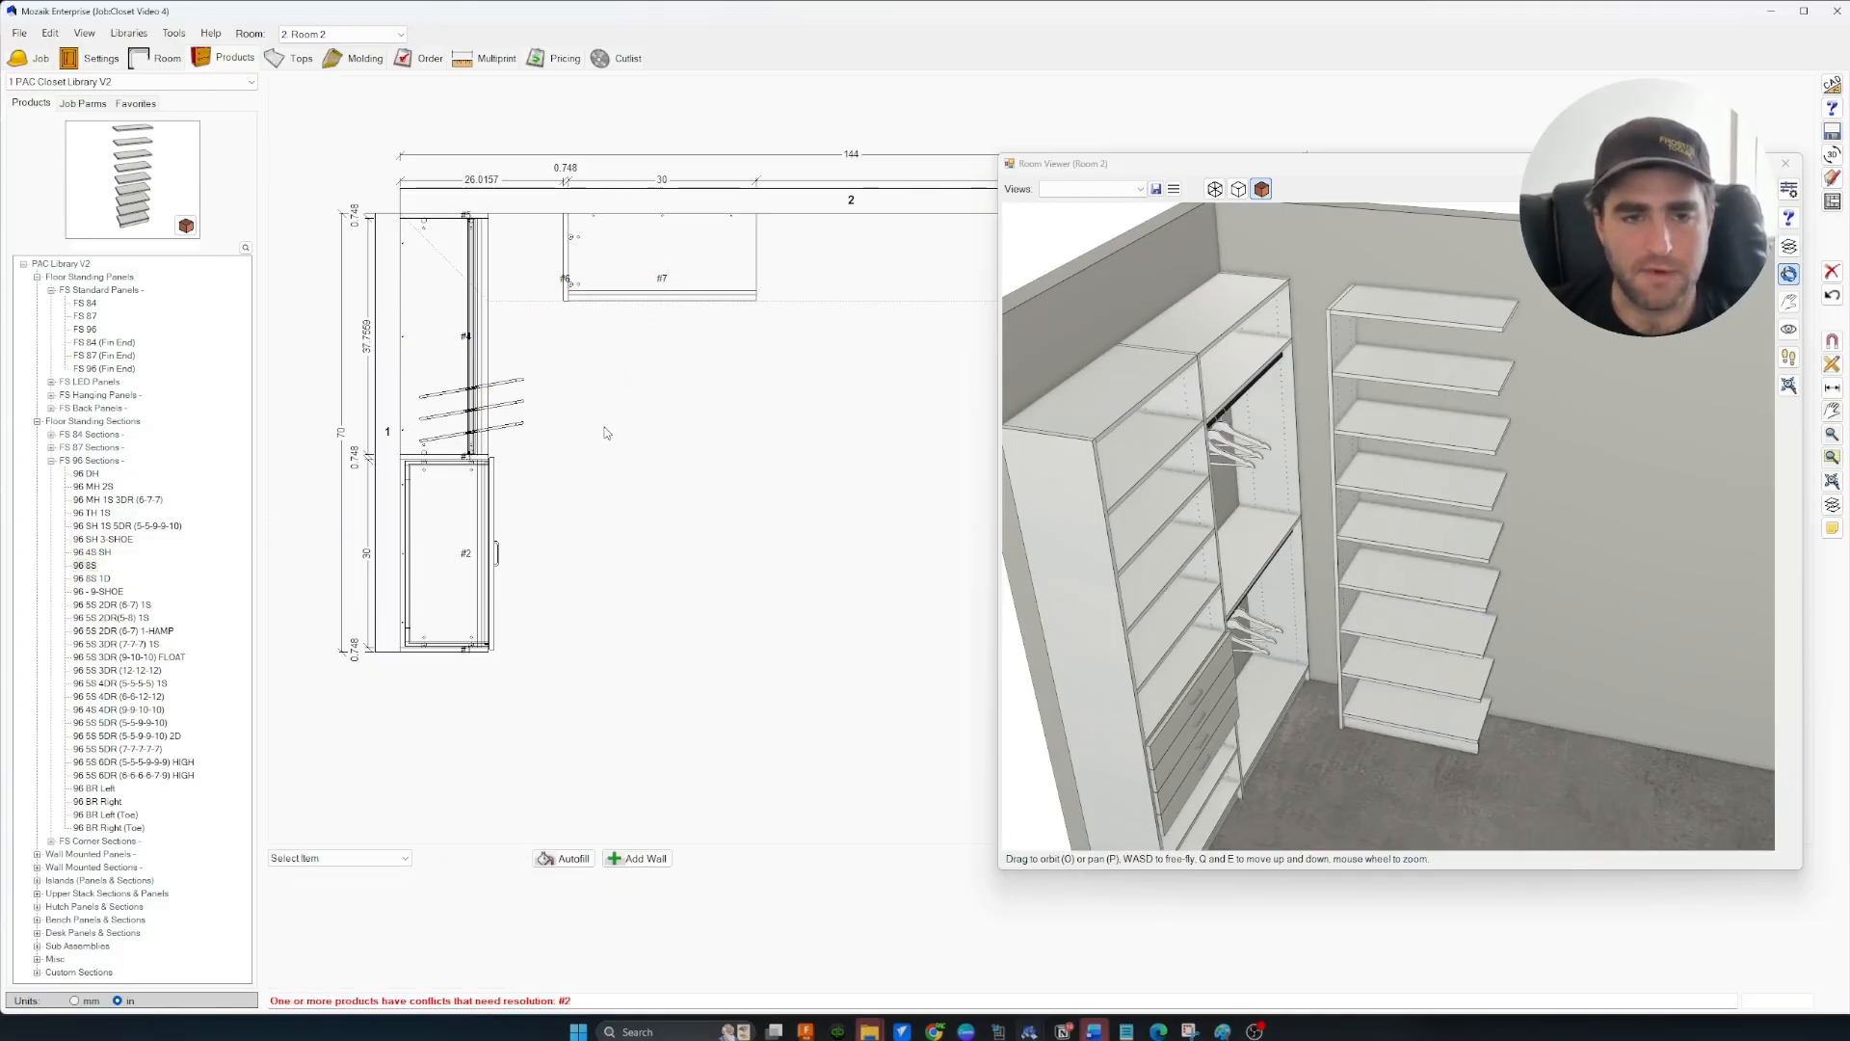
pyautogui.moveTo(79, 328); pyautogui.dragTo(762, 259)
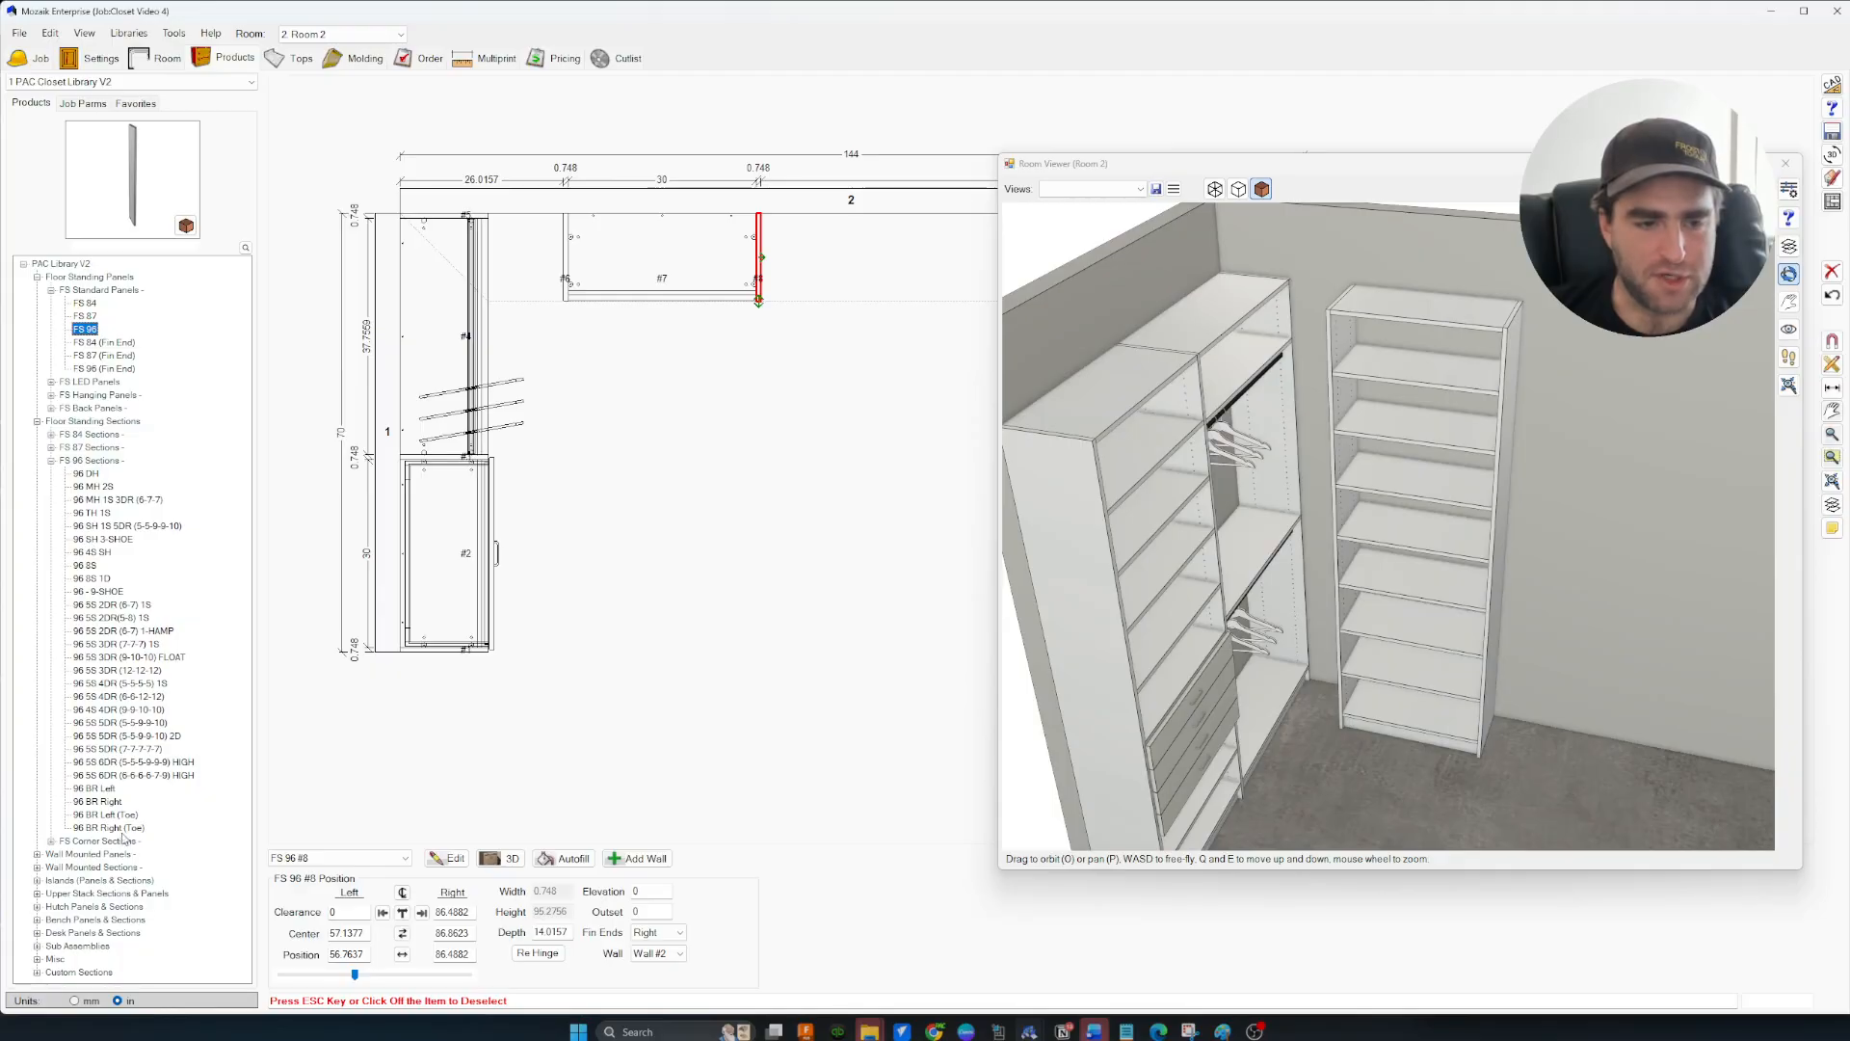
# Place the 96 BR Left (Toe) corner section flush against #4 and open its Product Editor
pyautogui.click(112, 817)
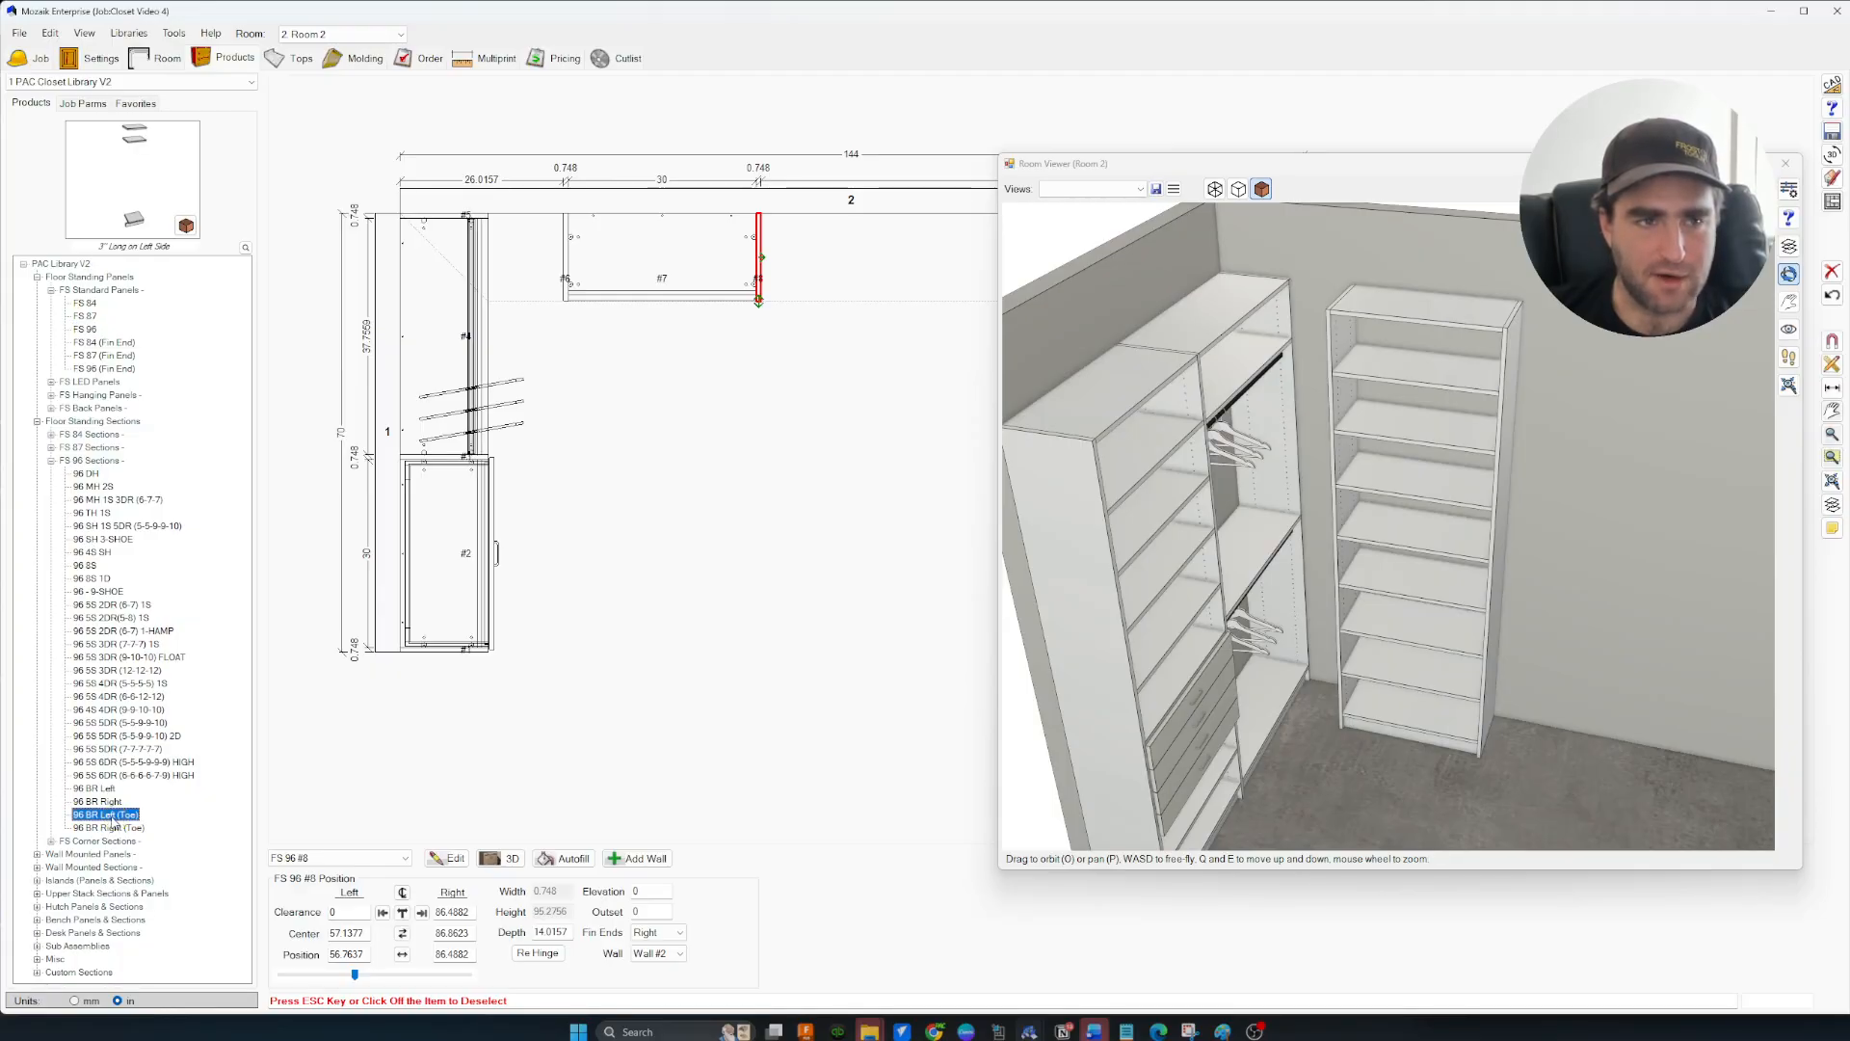
pyautogui.moveTo(106, 820); pyautogui.dragTo(526, 279)
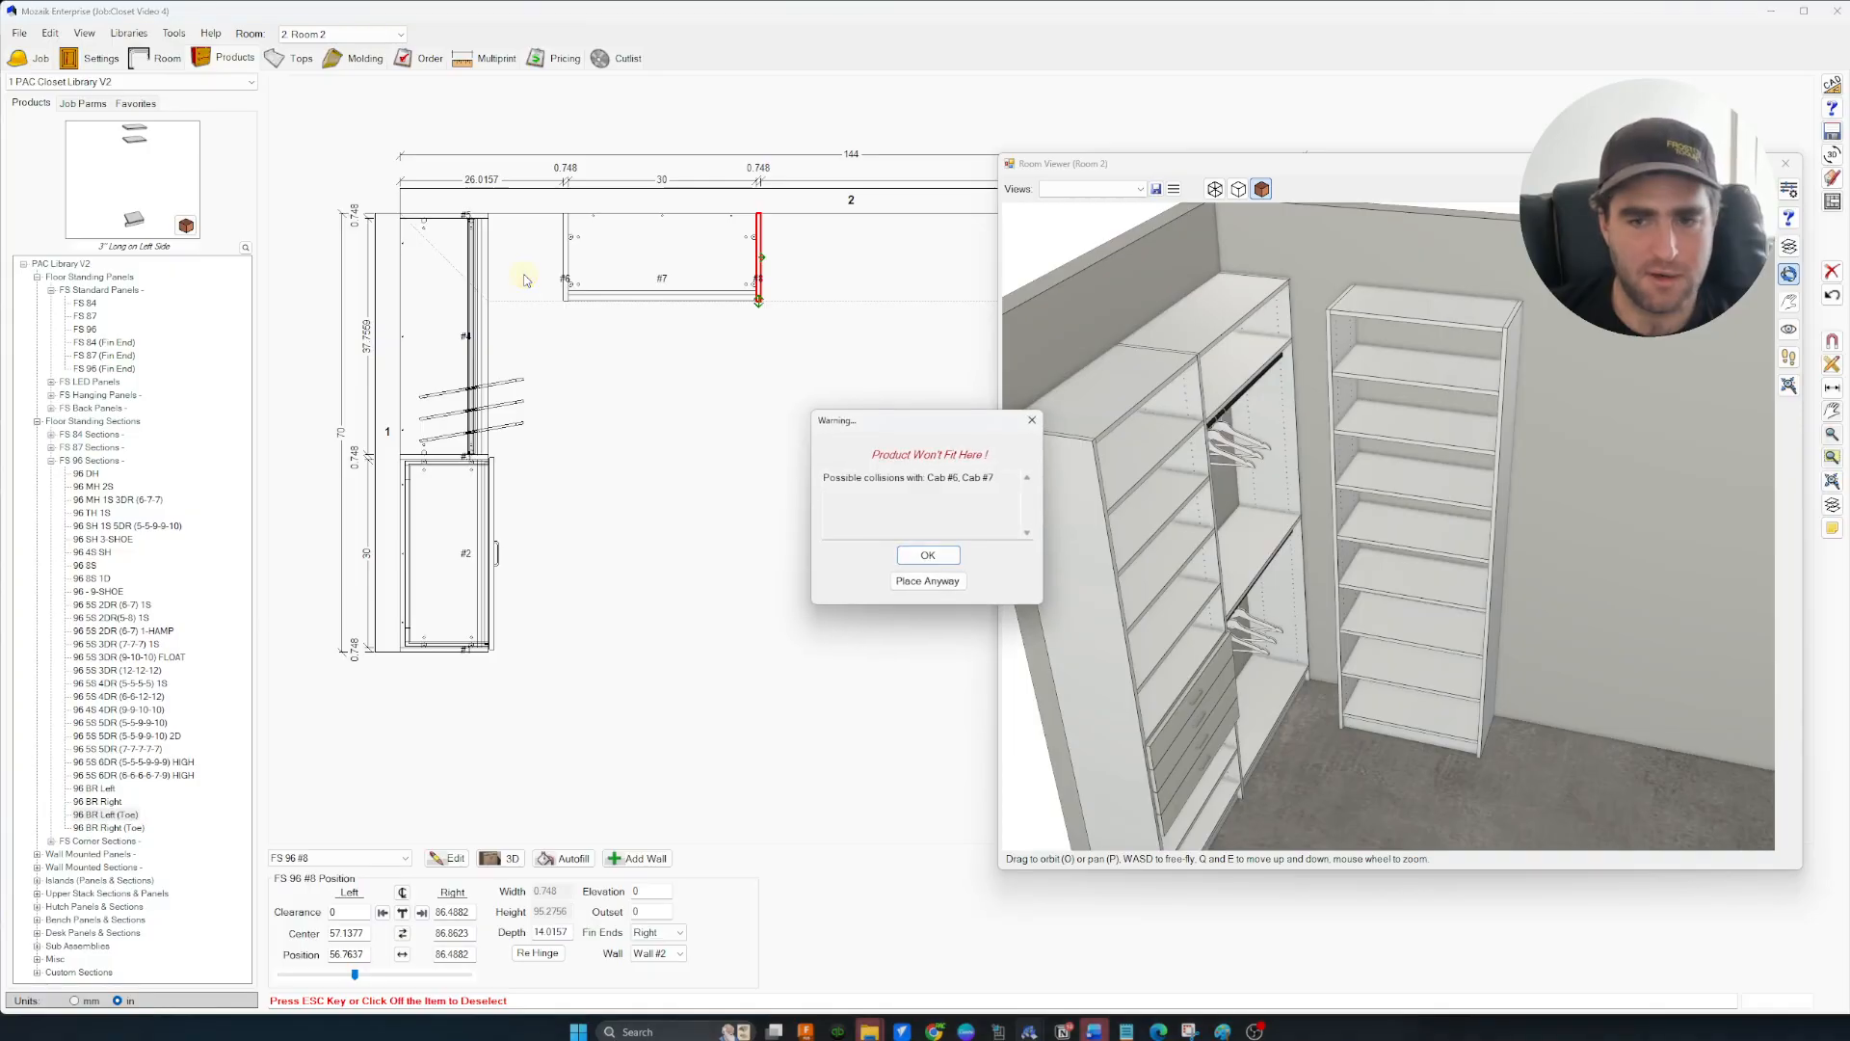
pyautogui.click(946, 582)
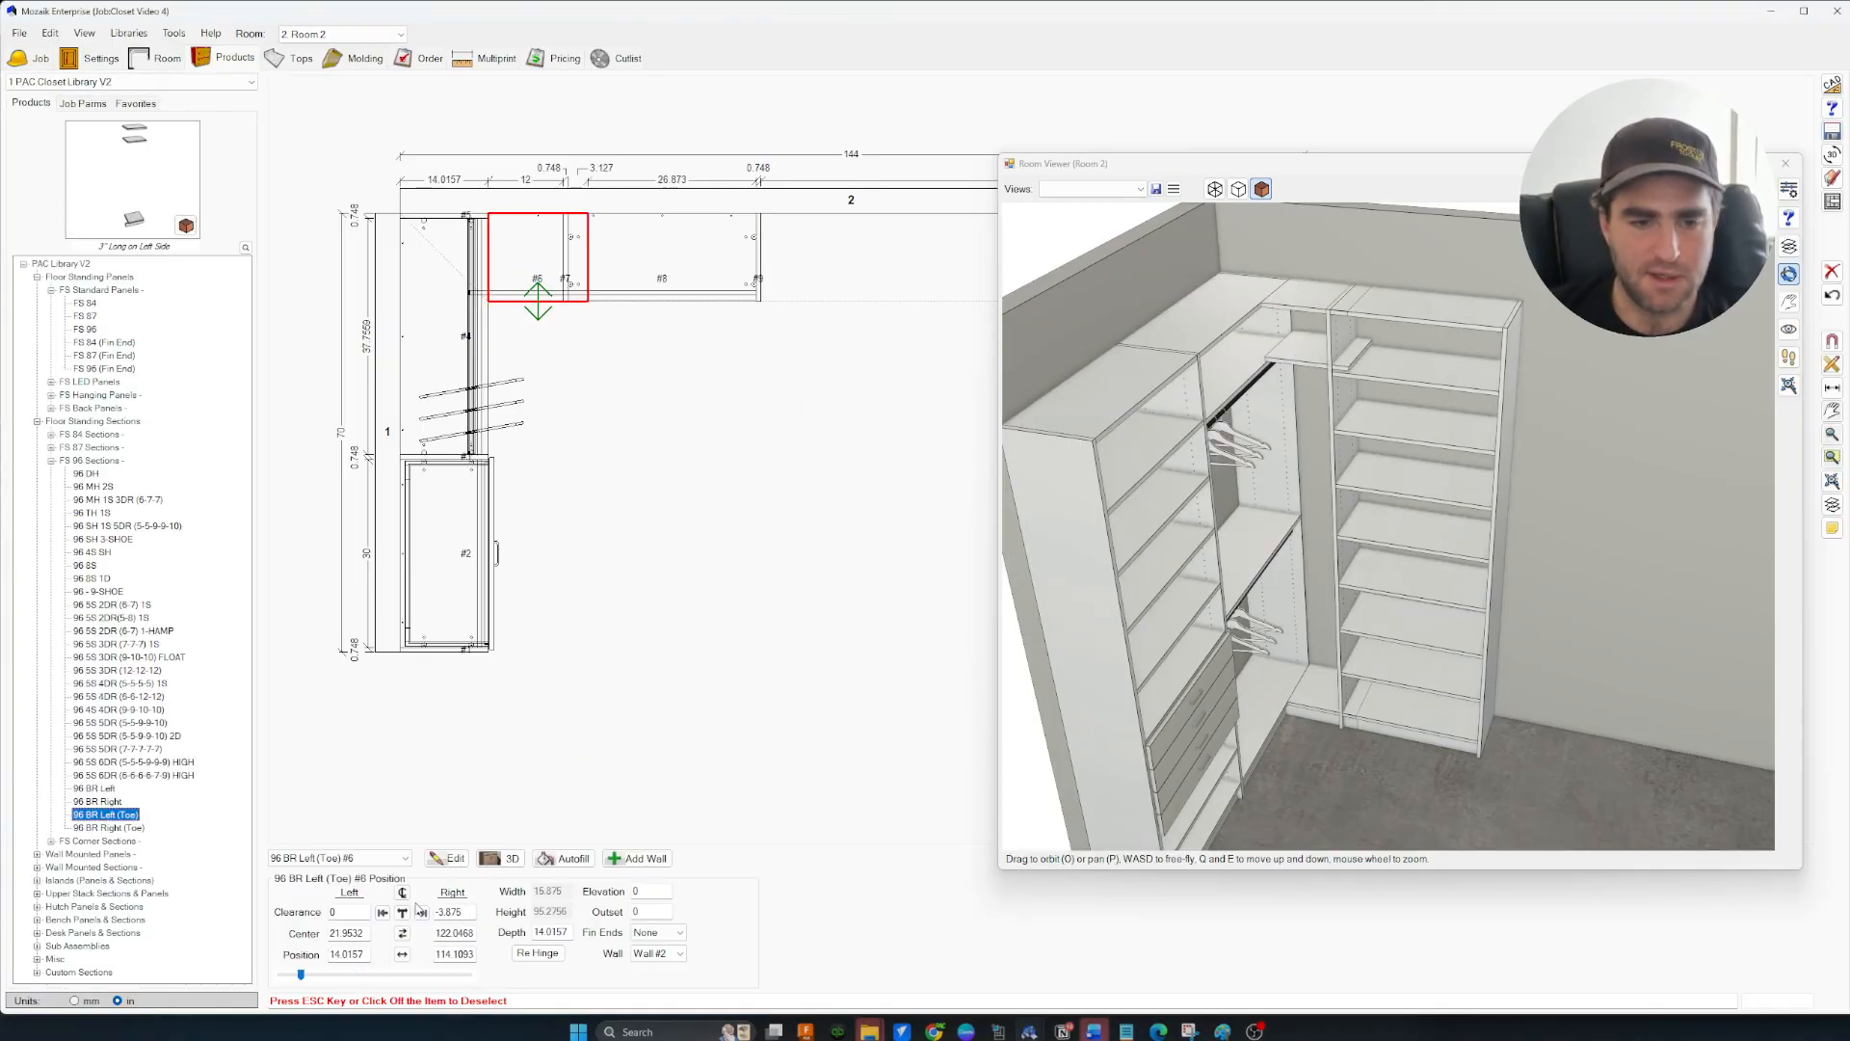
pyautogui.click(421, 912)
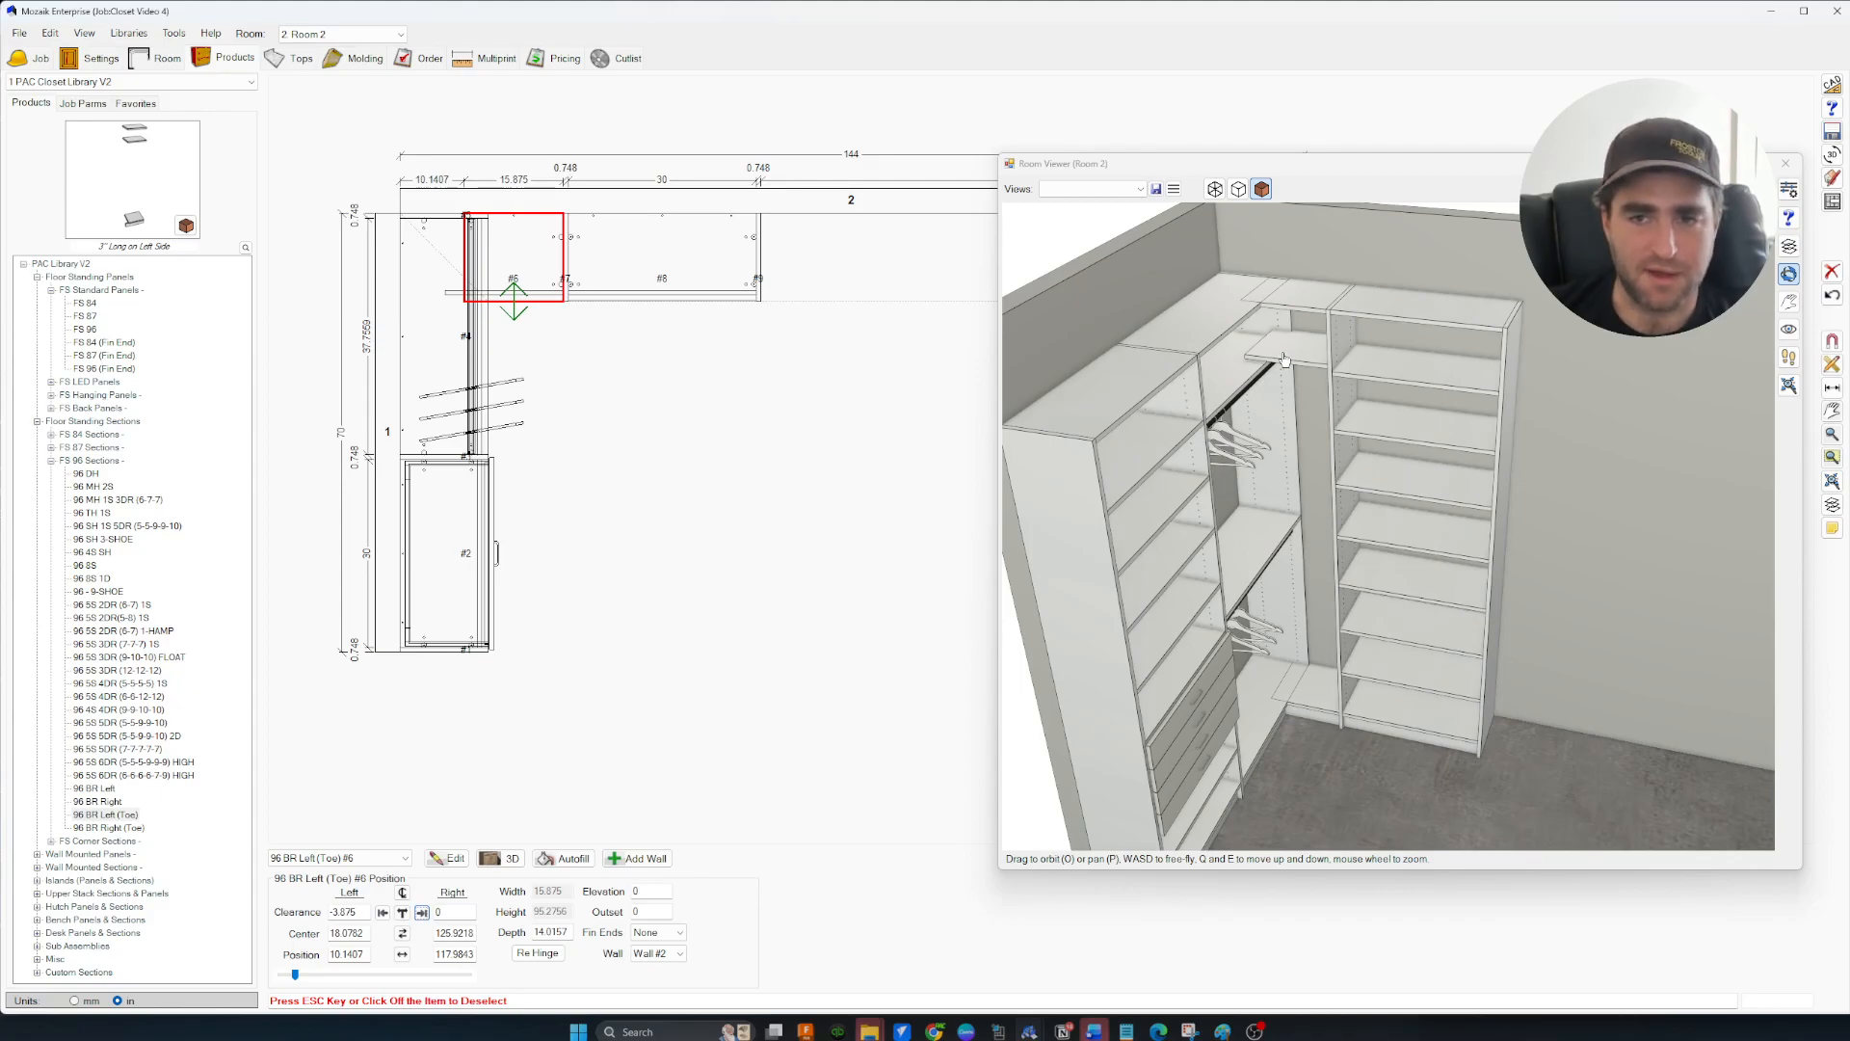
pyautogui.doubleClick(537, 256)
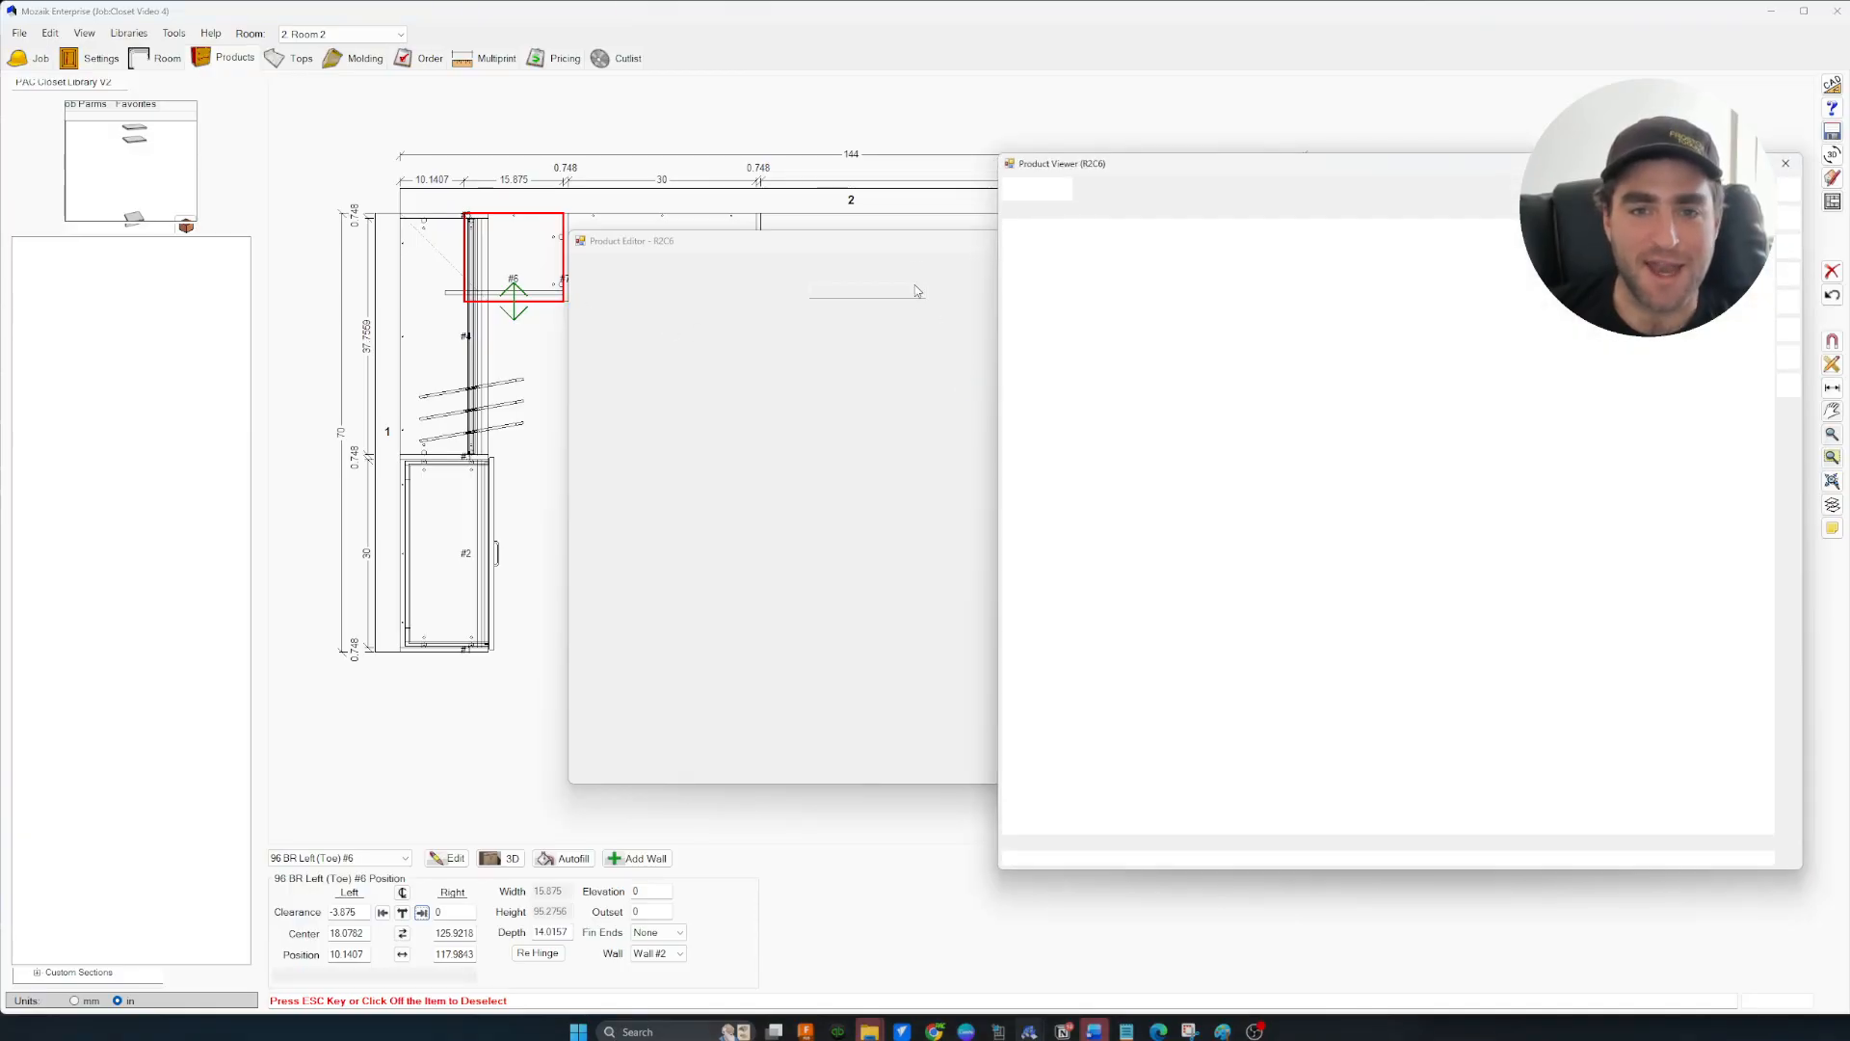
# Clear the corner section's interior shelves and save 96 BR Left (Toe) to the library
pyautogui.moveTo(932, 246); pyautogui.dragTo(487, 226)
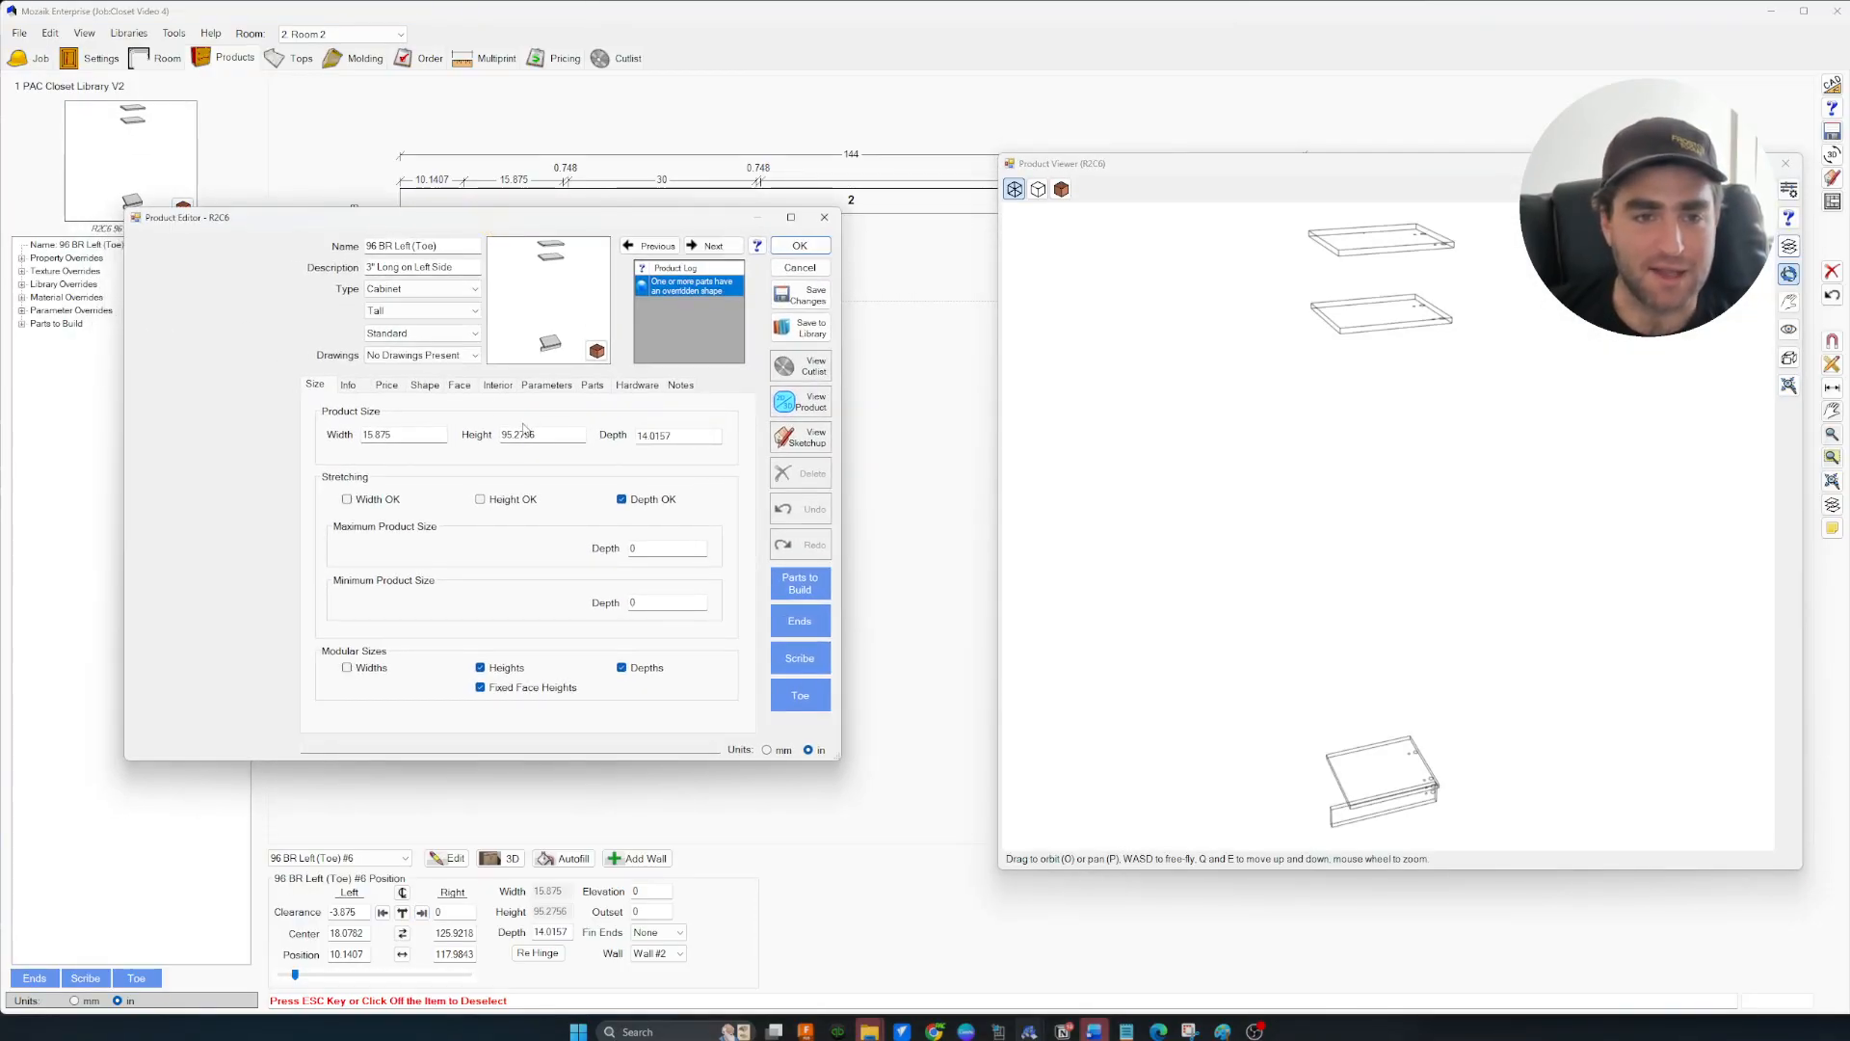
pyautogui.click(495, 383)
pyautogui.click(623, 714)
pyautogui.click(812, 328)
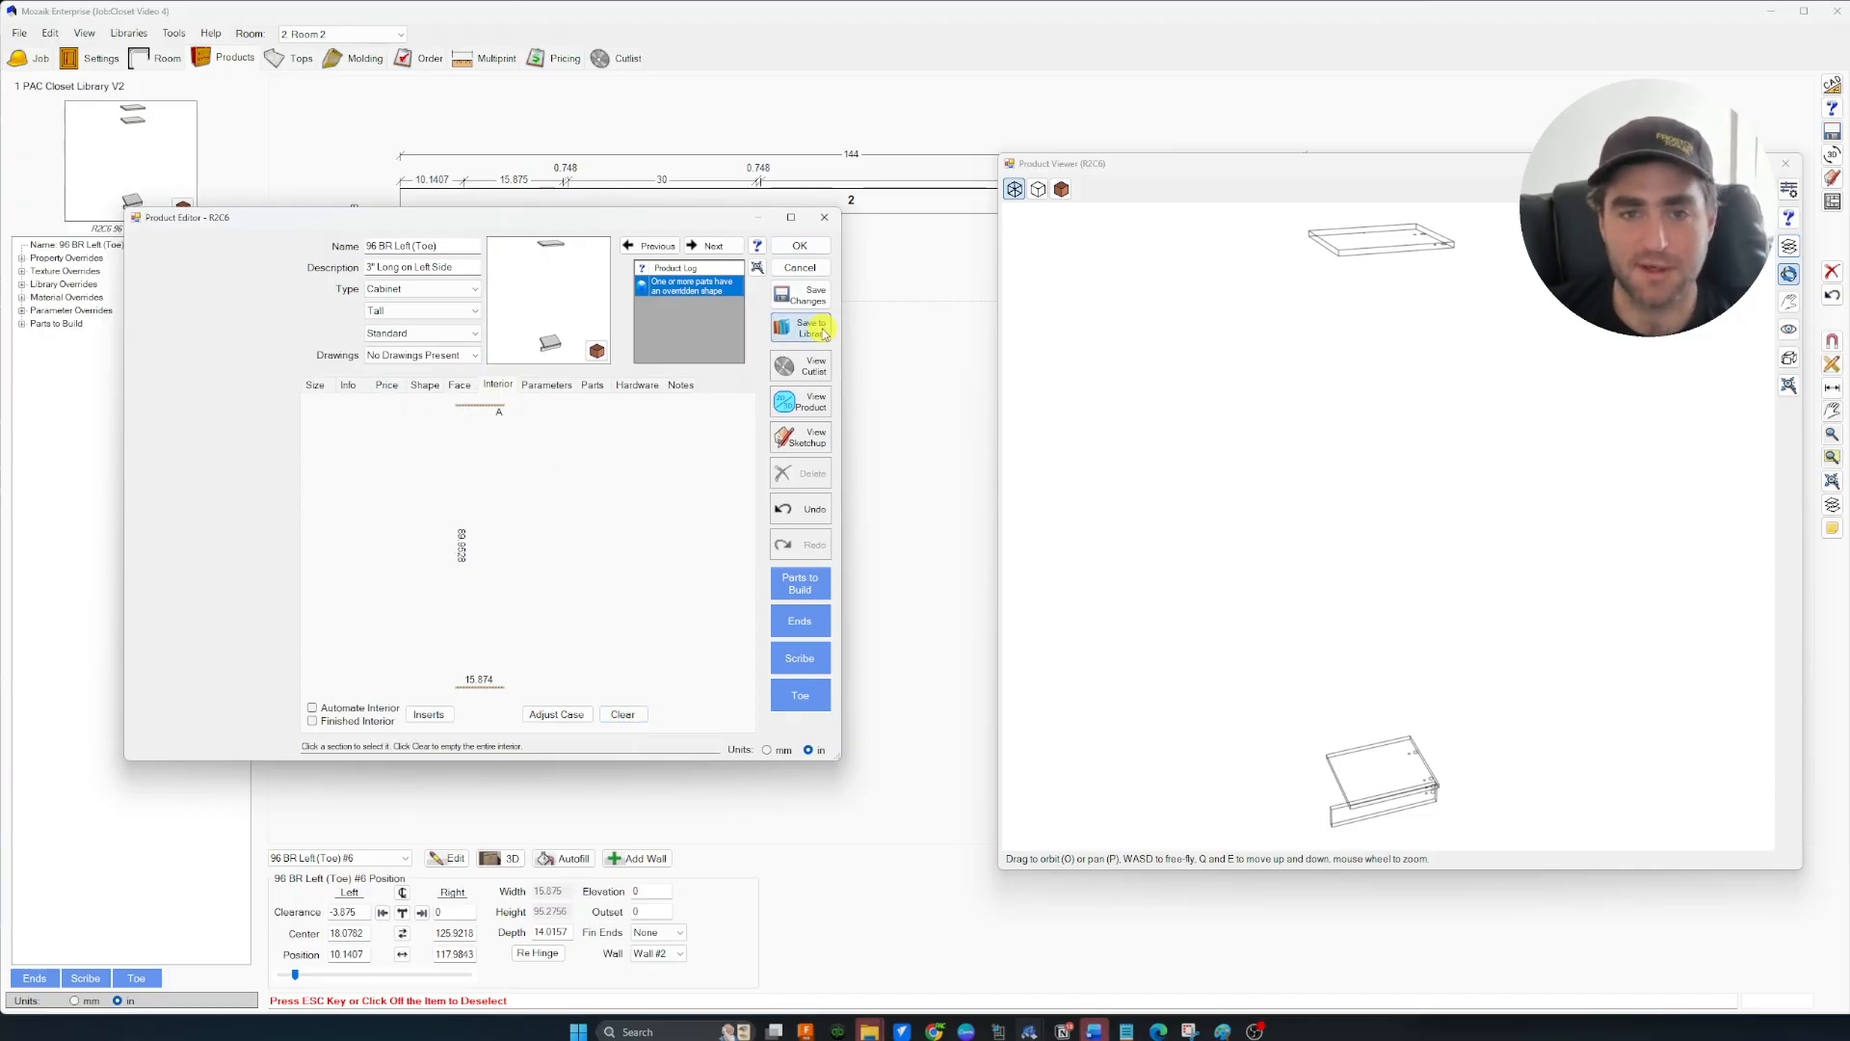
pyautogui.click(618, 473)
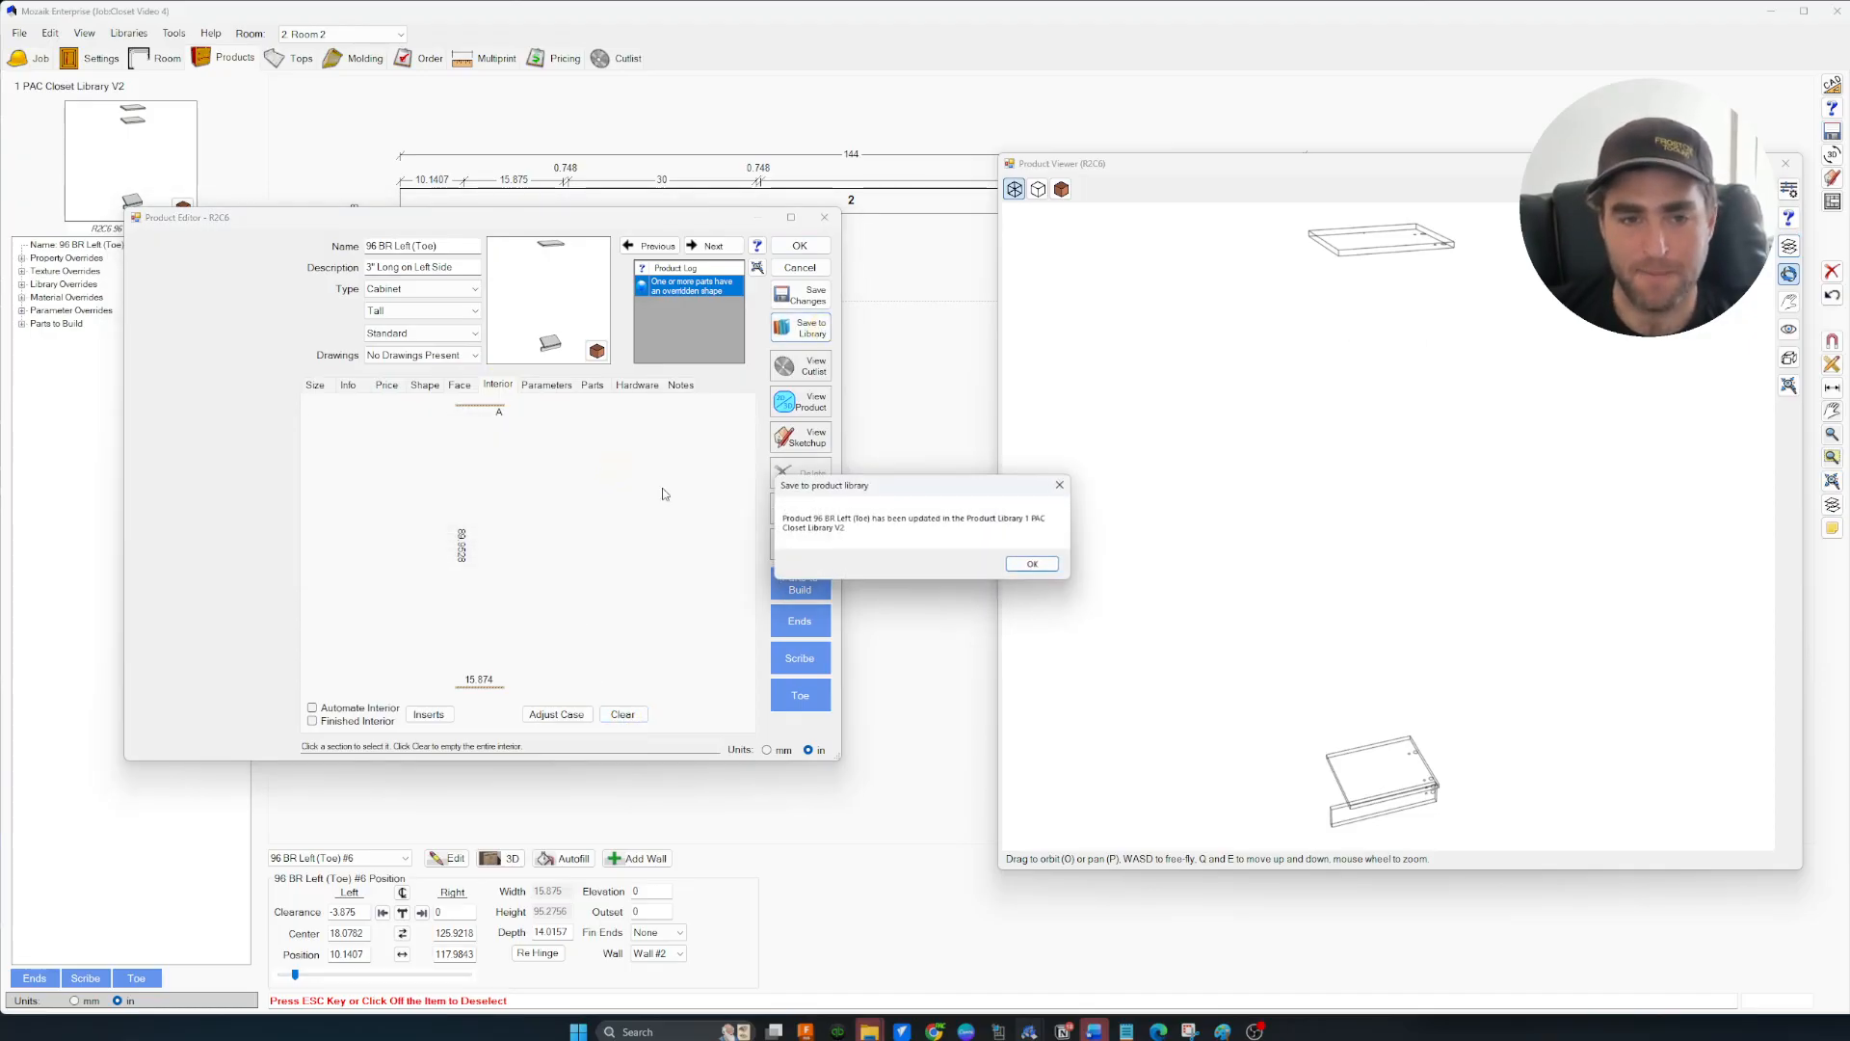
pyautogui.click(1029, 561)
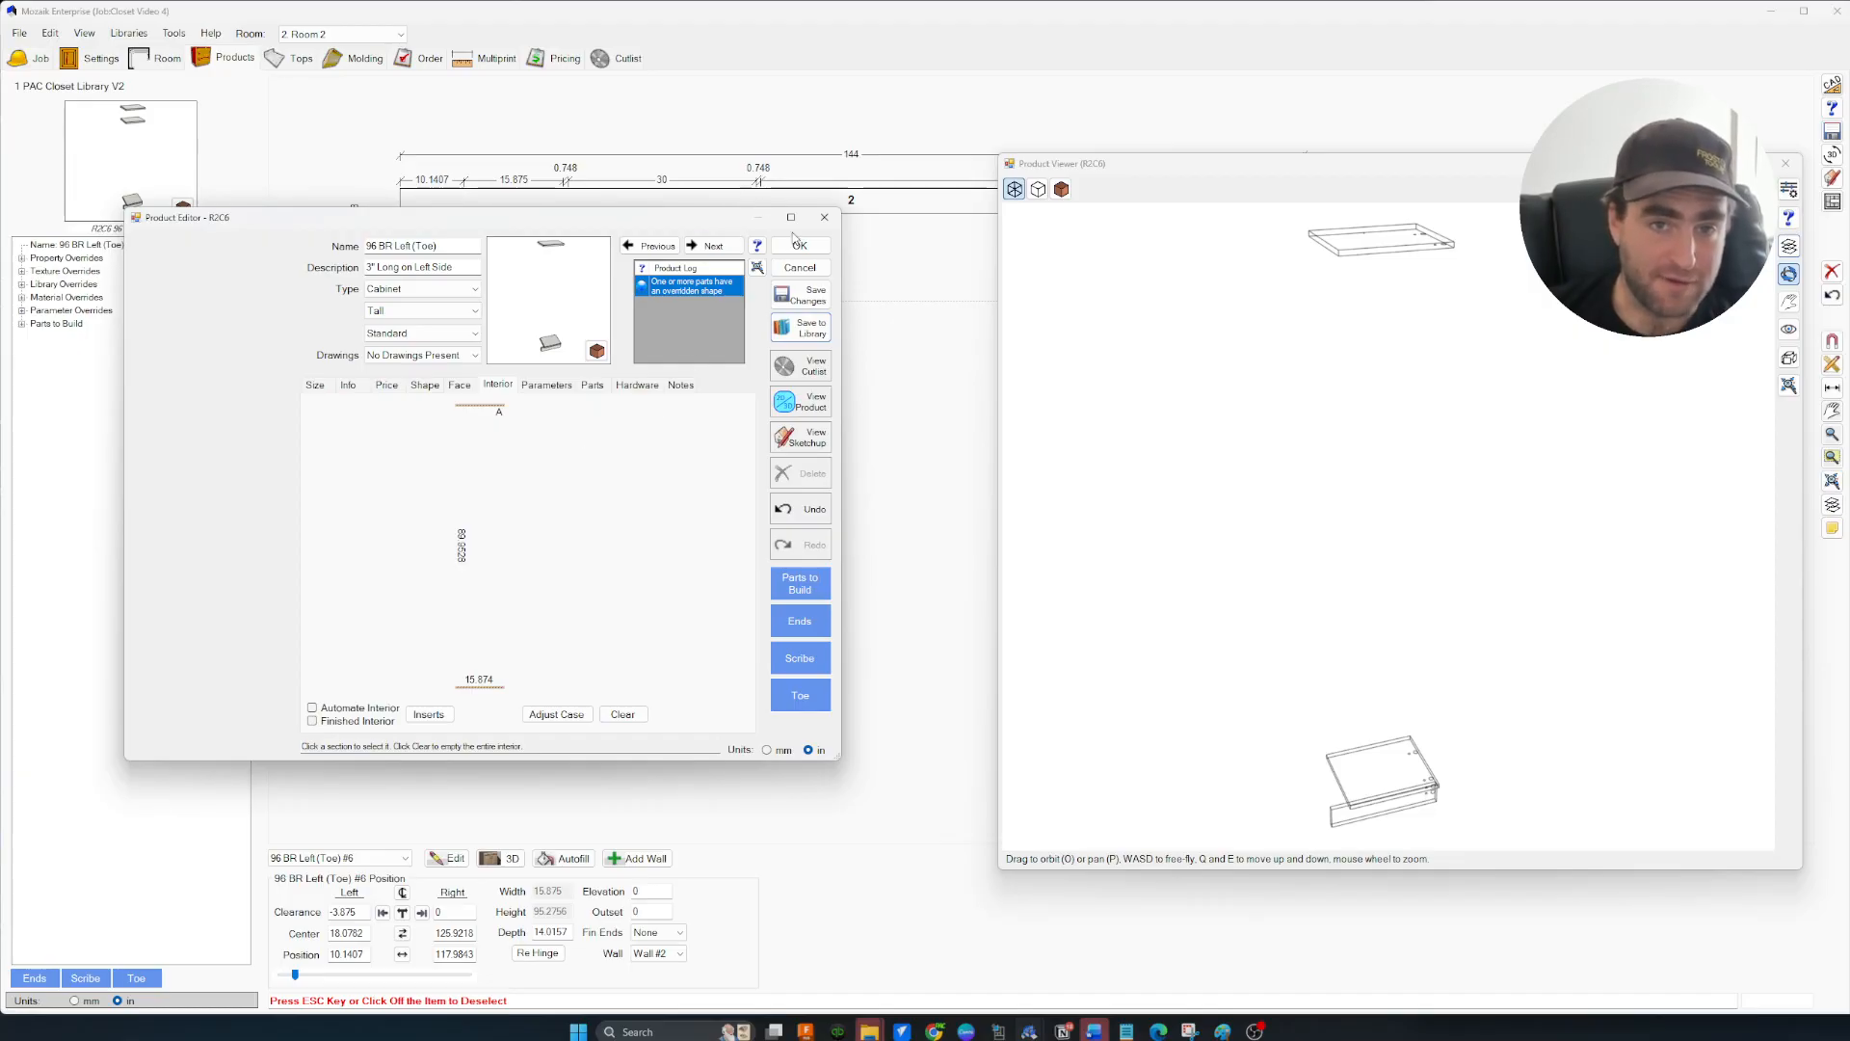
# Close the Product Editor and view the corner tops from above in 3D
pyautogui.click(800, 246)
pyautogui.click(743, 443)
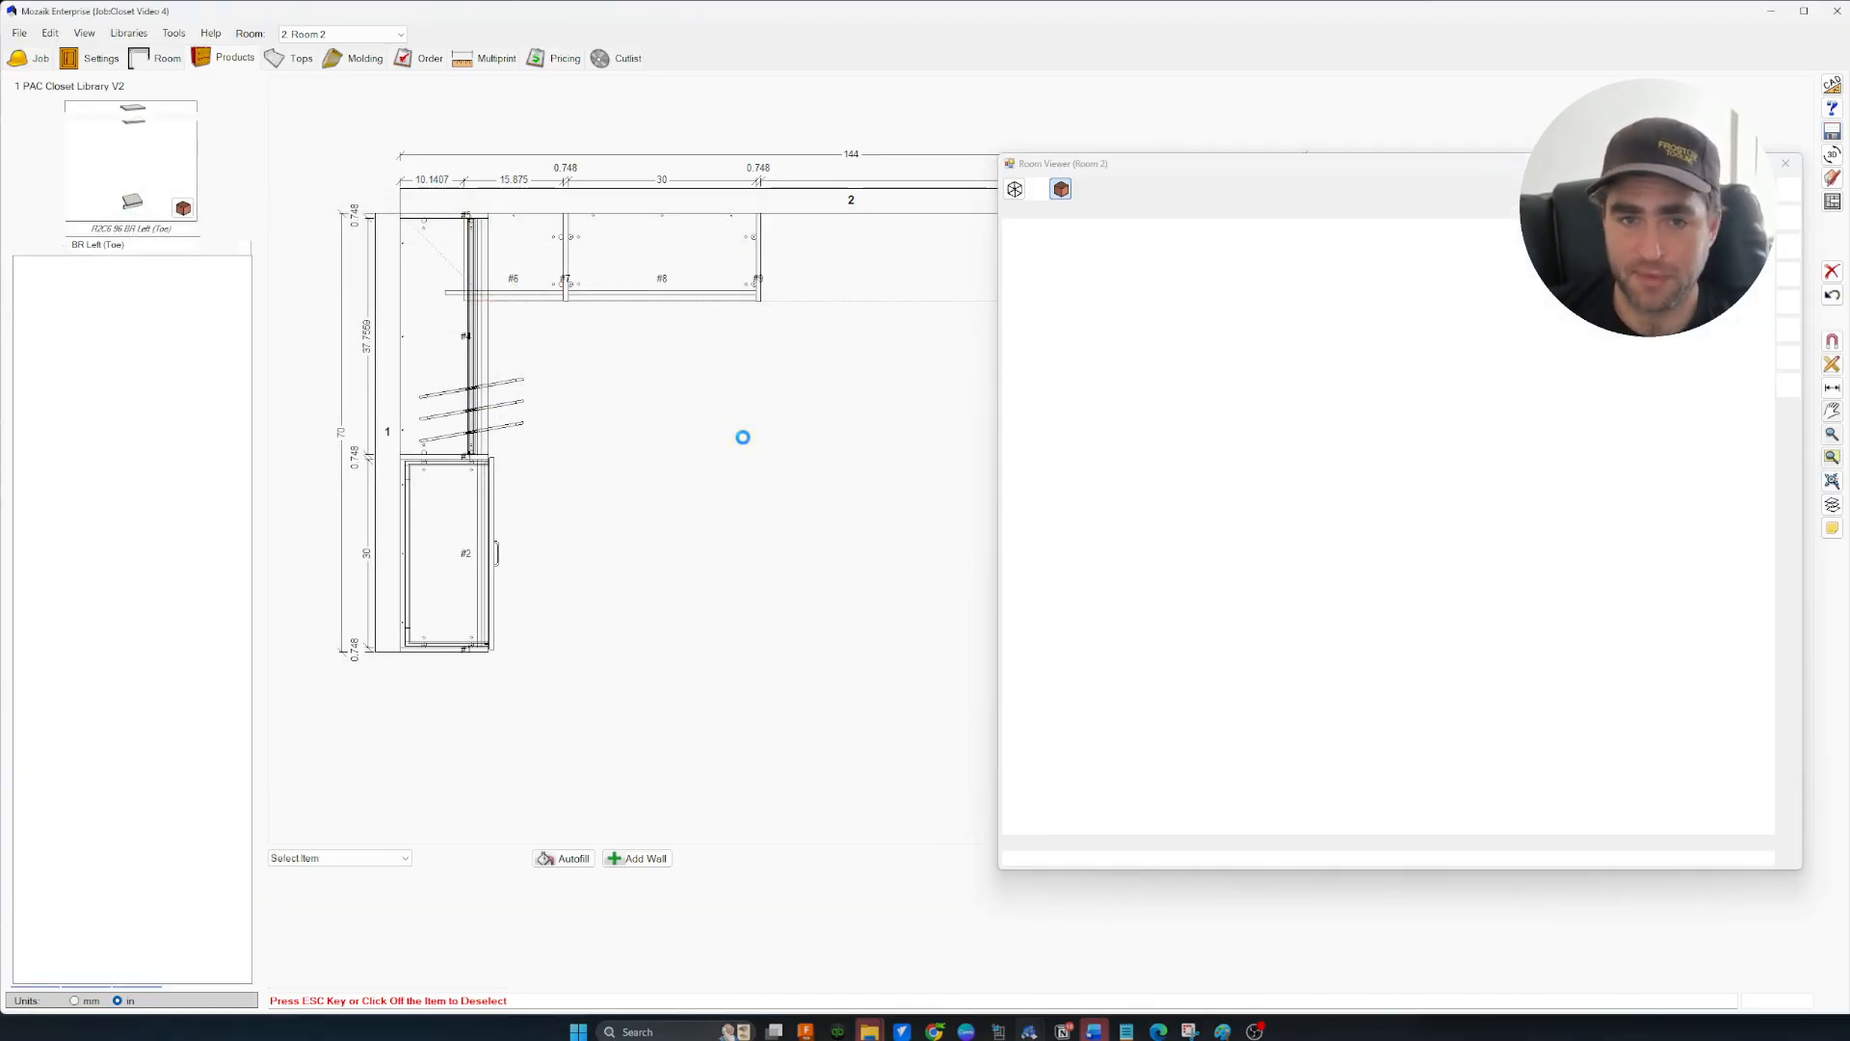
pyautogui.moveTo(1248, 470); pyautogui.dragTo(1285, 524)
pyautogui.moveTo(1284, 273); pyautogui.dragTo(1277, 290)
pyautogui.scroll(10, 1276, 289)
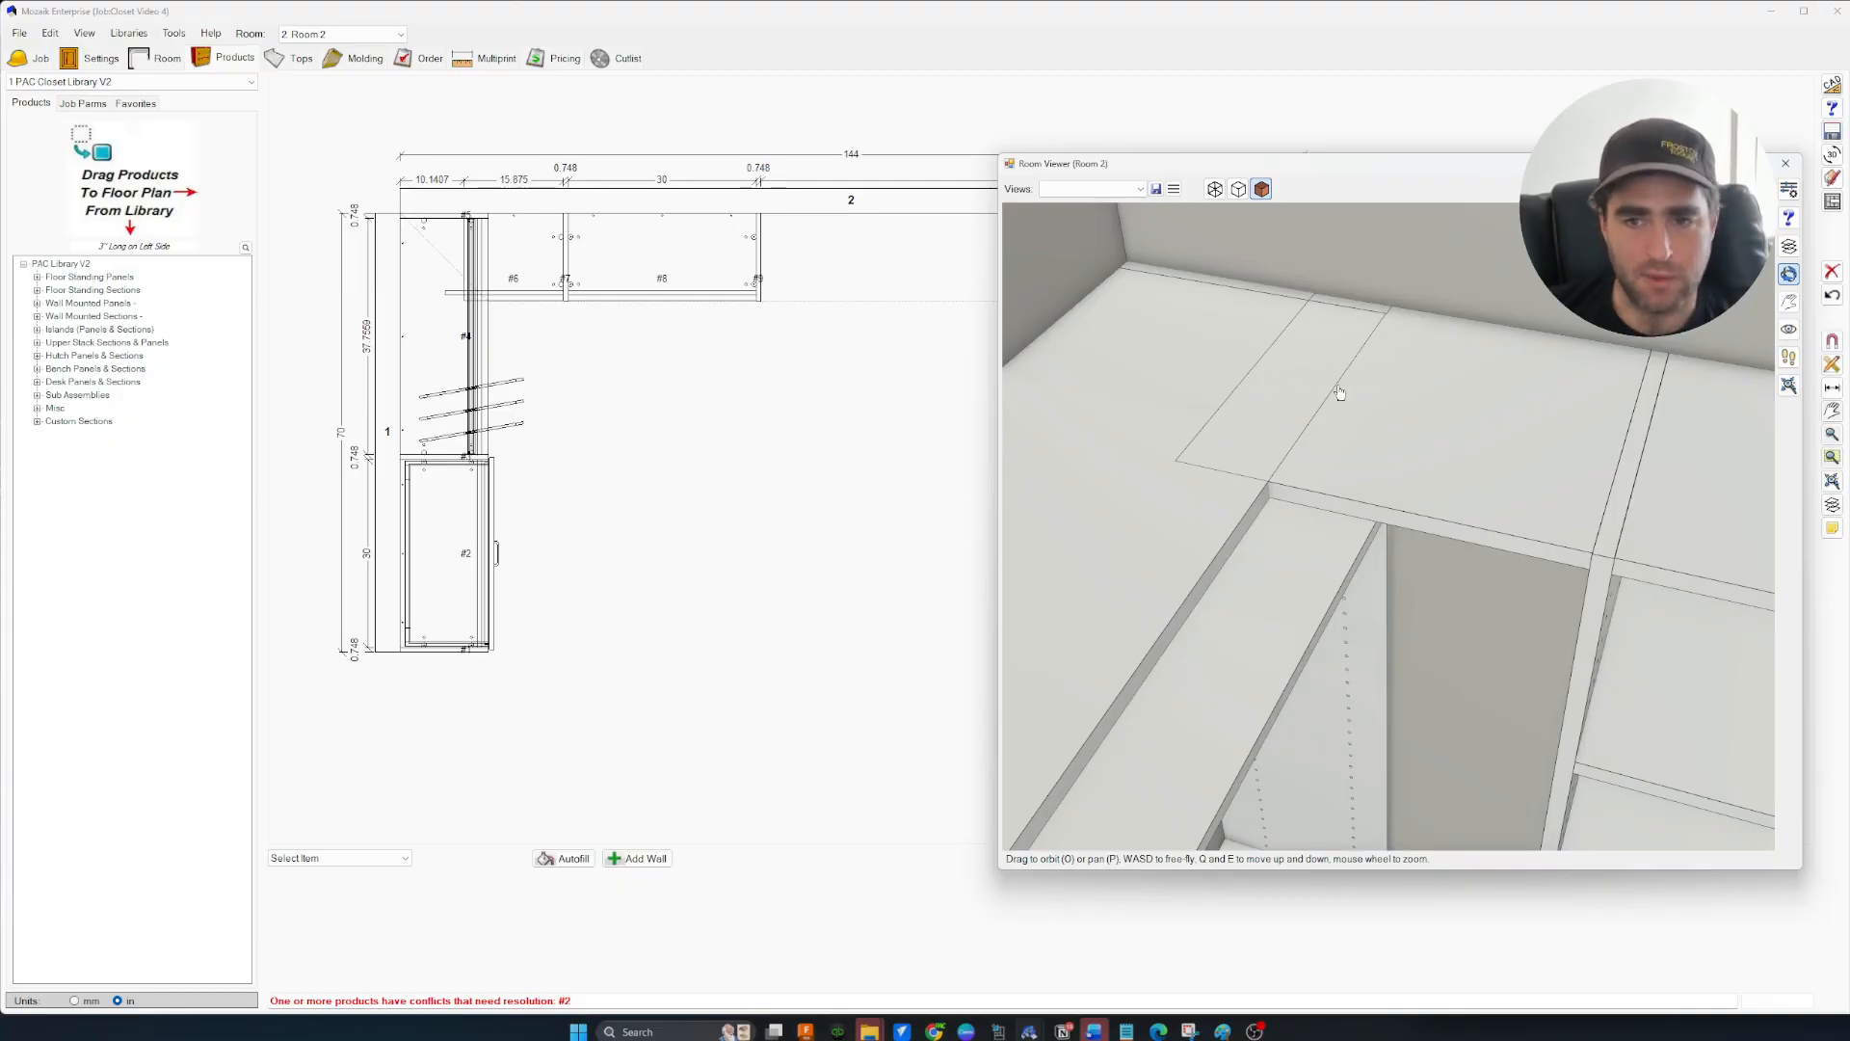
pyautogui.click(1215, 189)
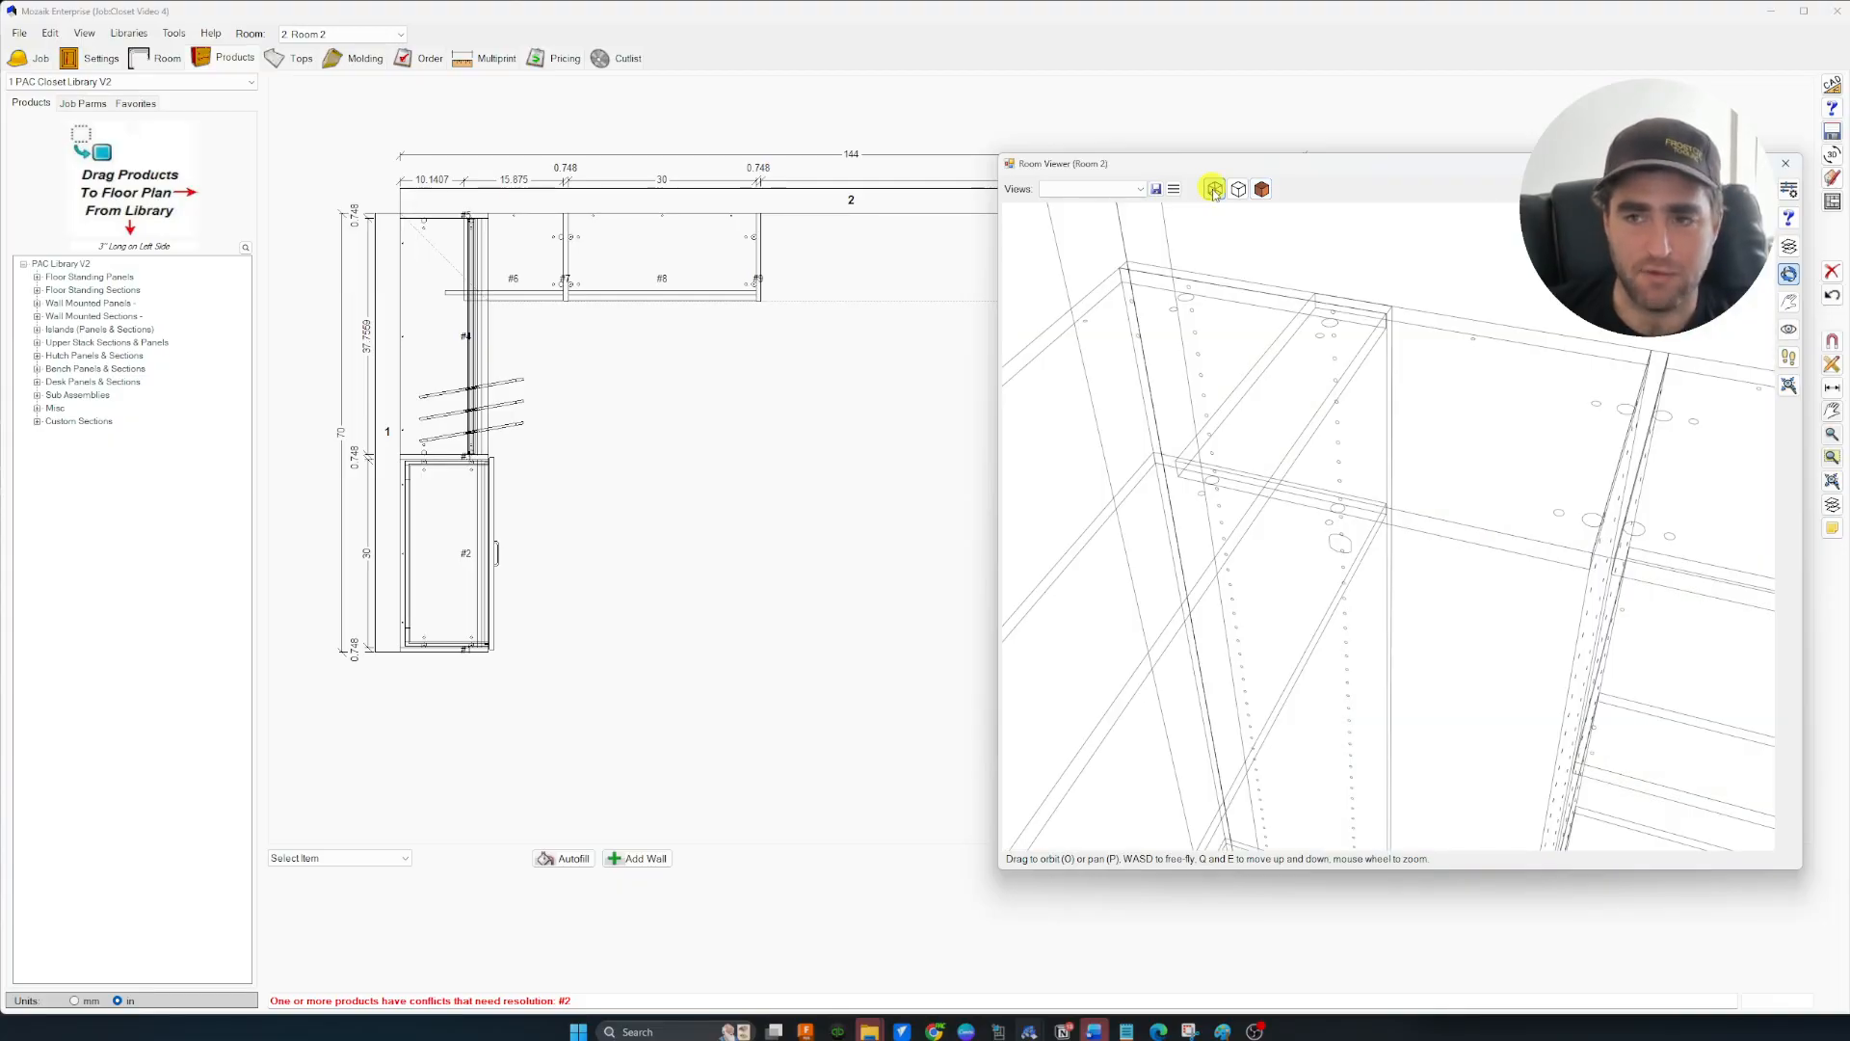
pyautogui.moveTo(1664, 417)
pyautogui.mouseDown()
pyautogui.moveTo(1552, 363)
pyautogui.moveTo(1693, 414)
pyautogui.moveTo(1507, 558)
pyautogui.moveTo(1644, 566)
pyautogui.moveTo(1608, 573)
pyautogui.mouseUp()
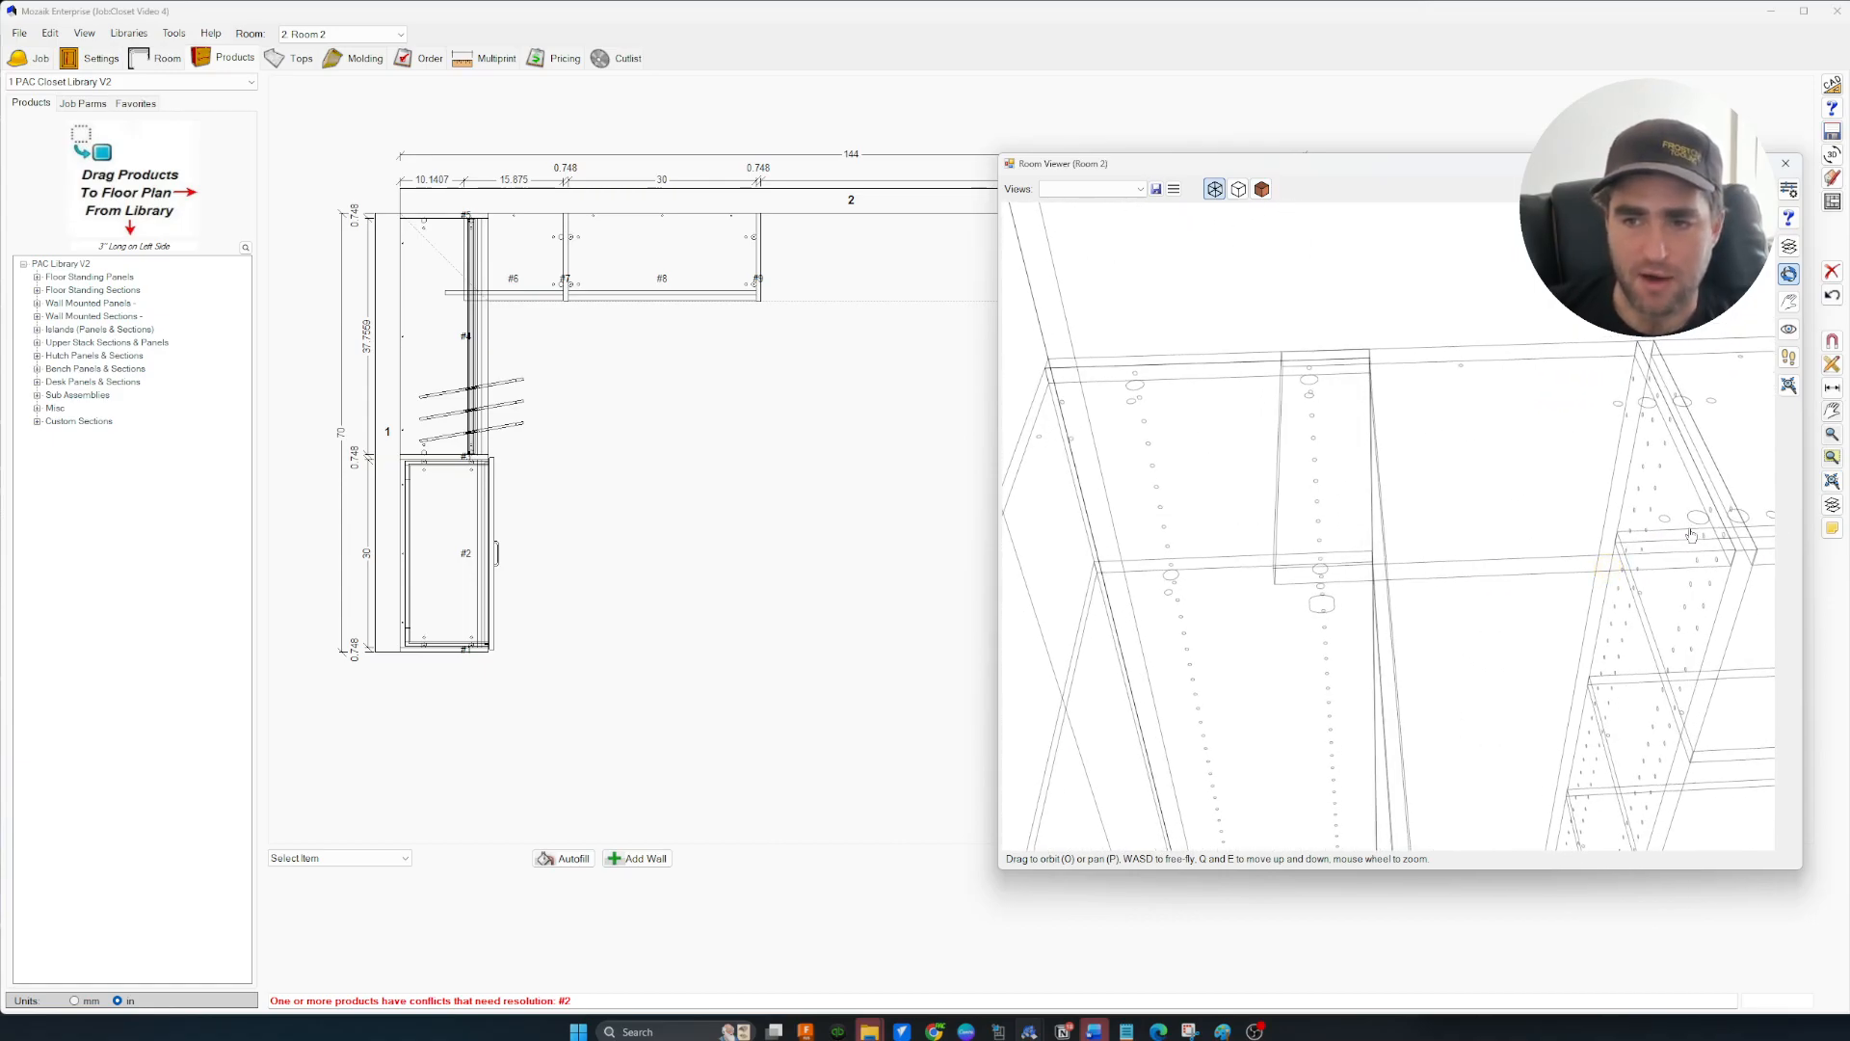
pyautogui.moveTo(1637, 471)
pyautogui.mouseDown()
pyautogui.moveTo(1536, 421)
pyautogui.moveTo(1460, 465)
pyautogui.mouseUp()
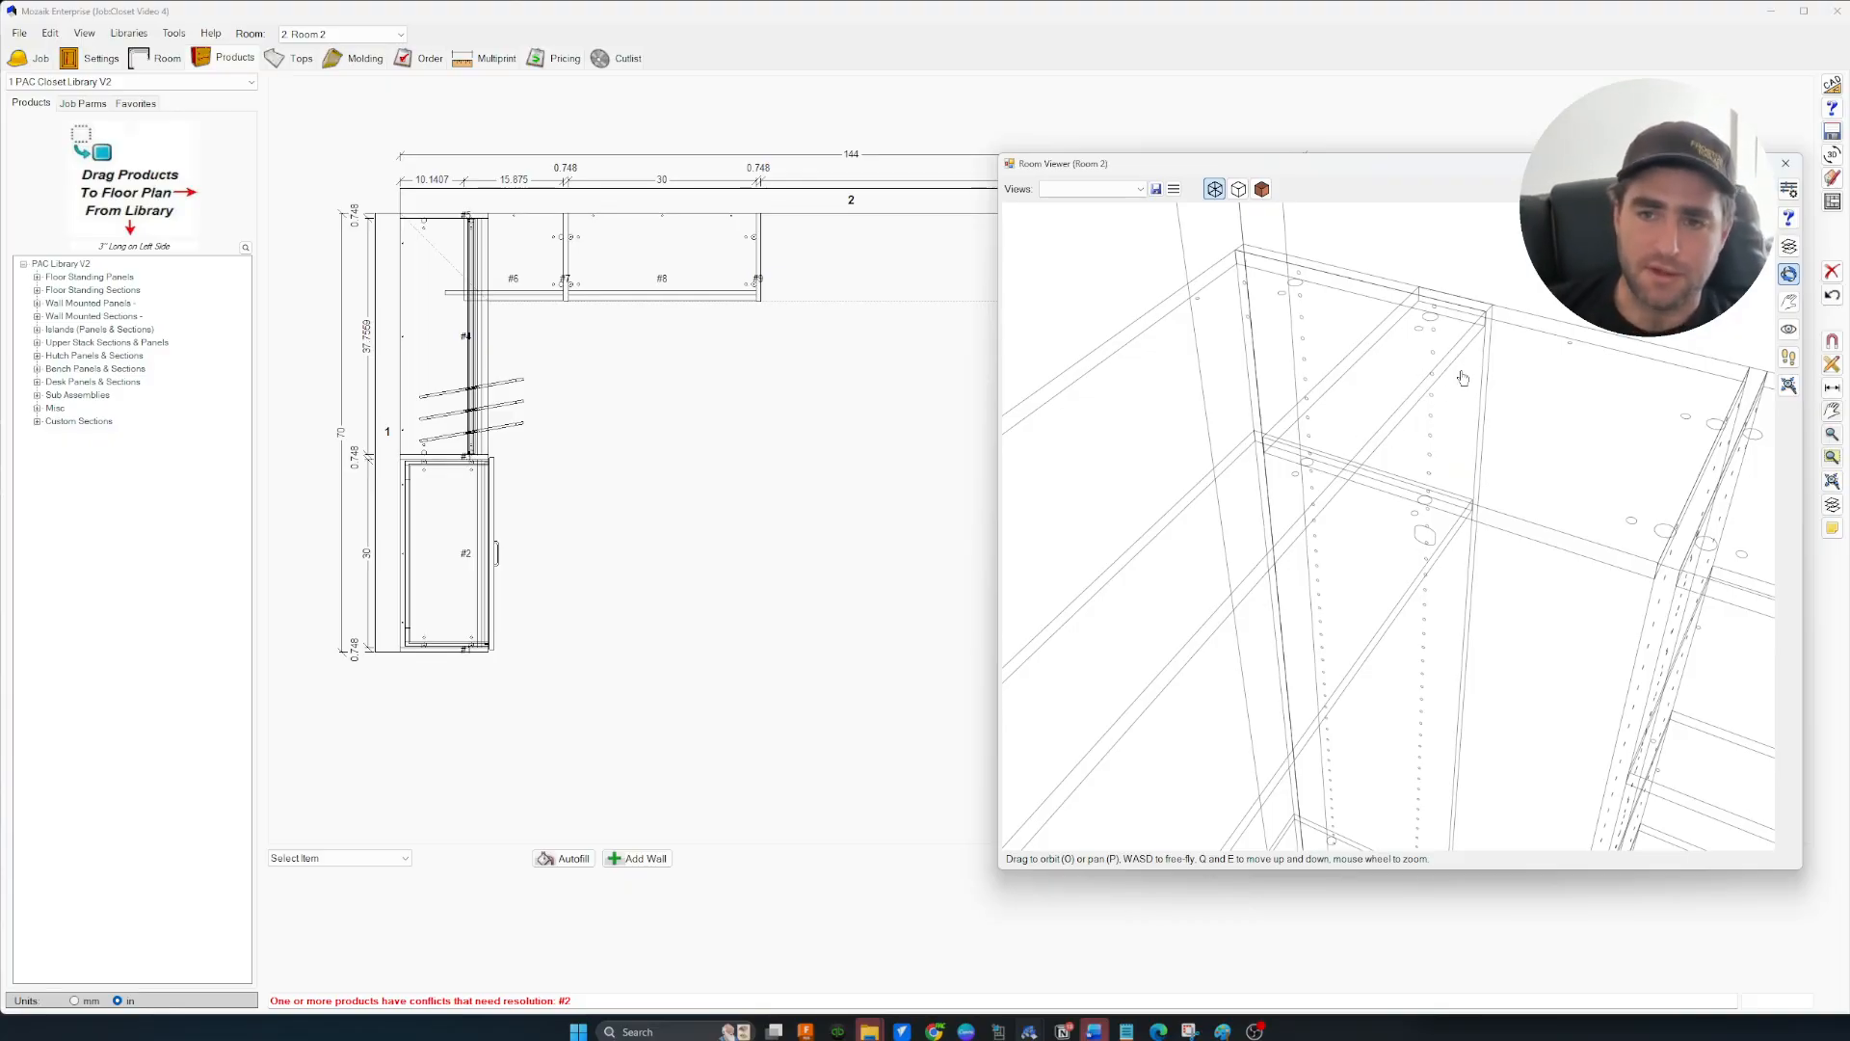
pyautogui.scroll(-8, 1326, 503)
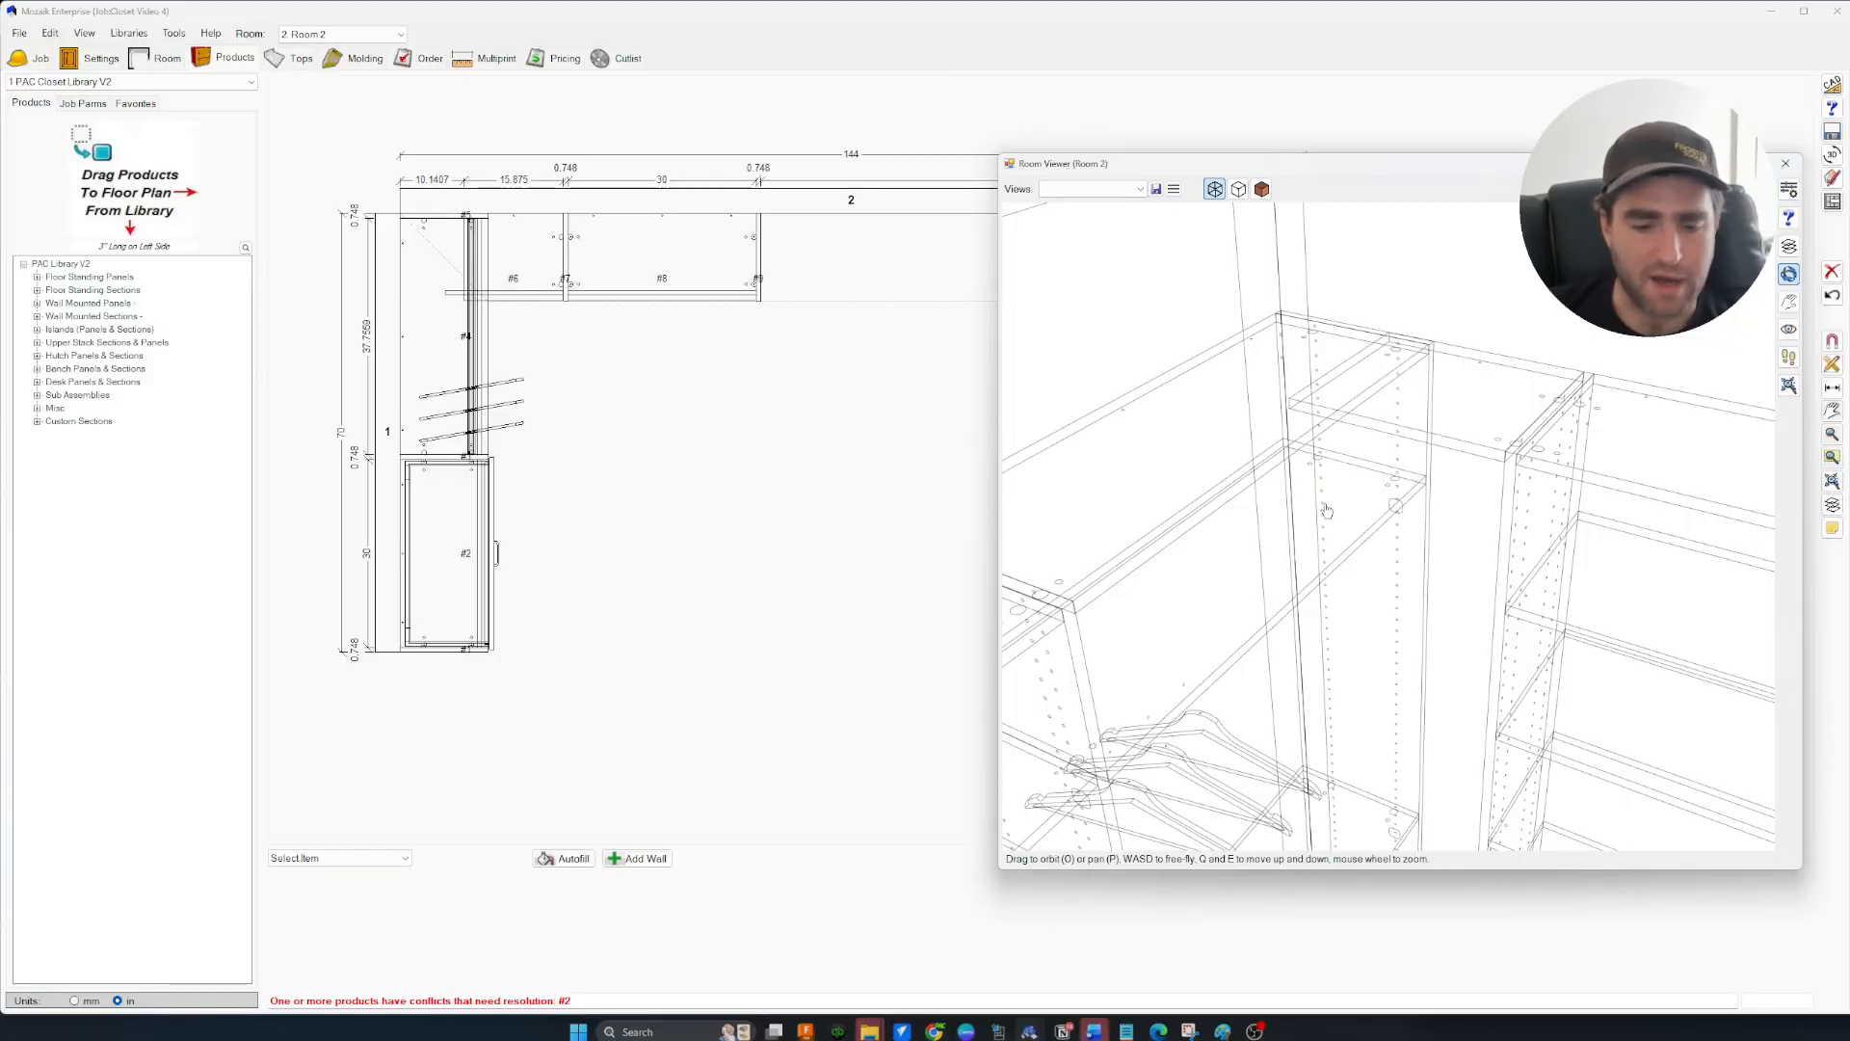
pyautogui.moveTo(1349, 493); pyautogui.dragTo(1373, 505)
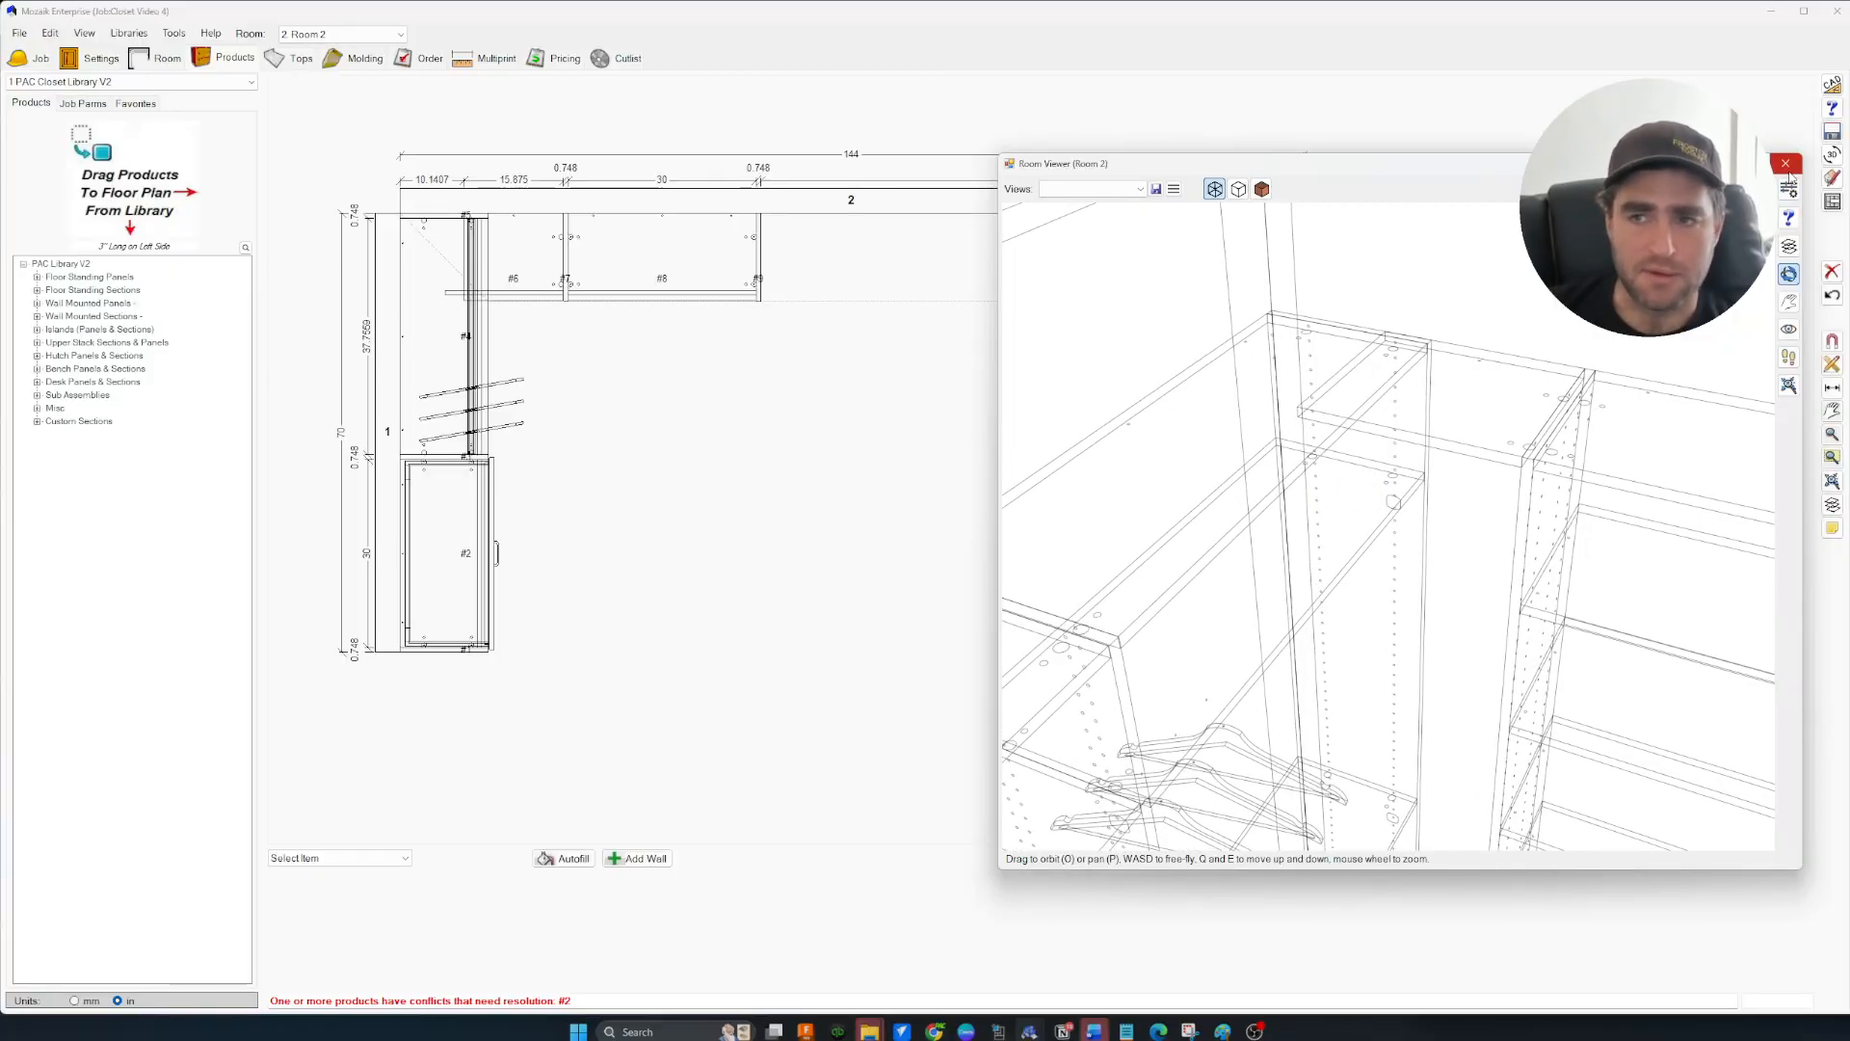
pyautogui.scroll(-3, 1507, 448)
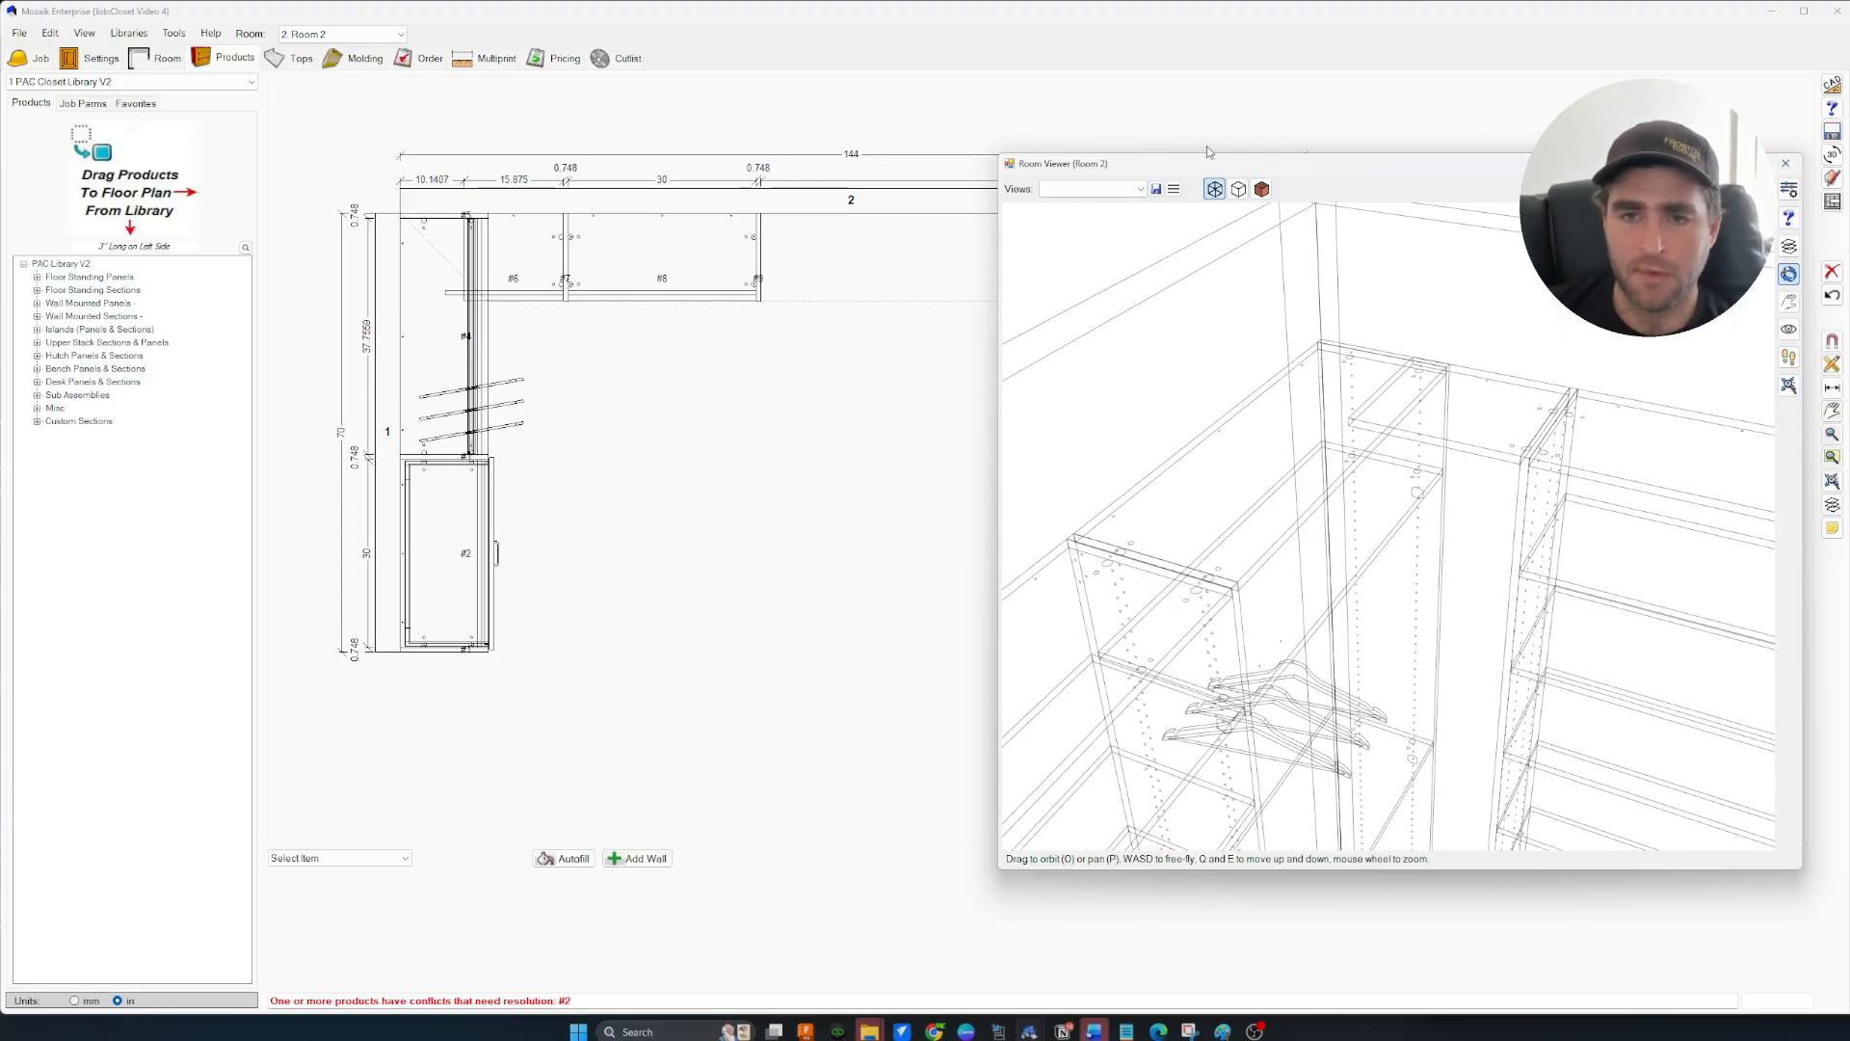
pyautogui.click(1239, 189)
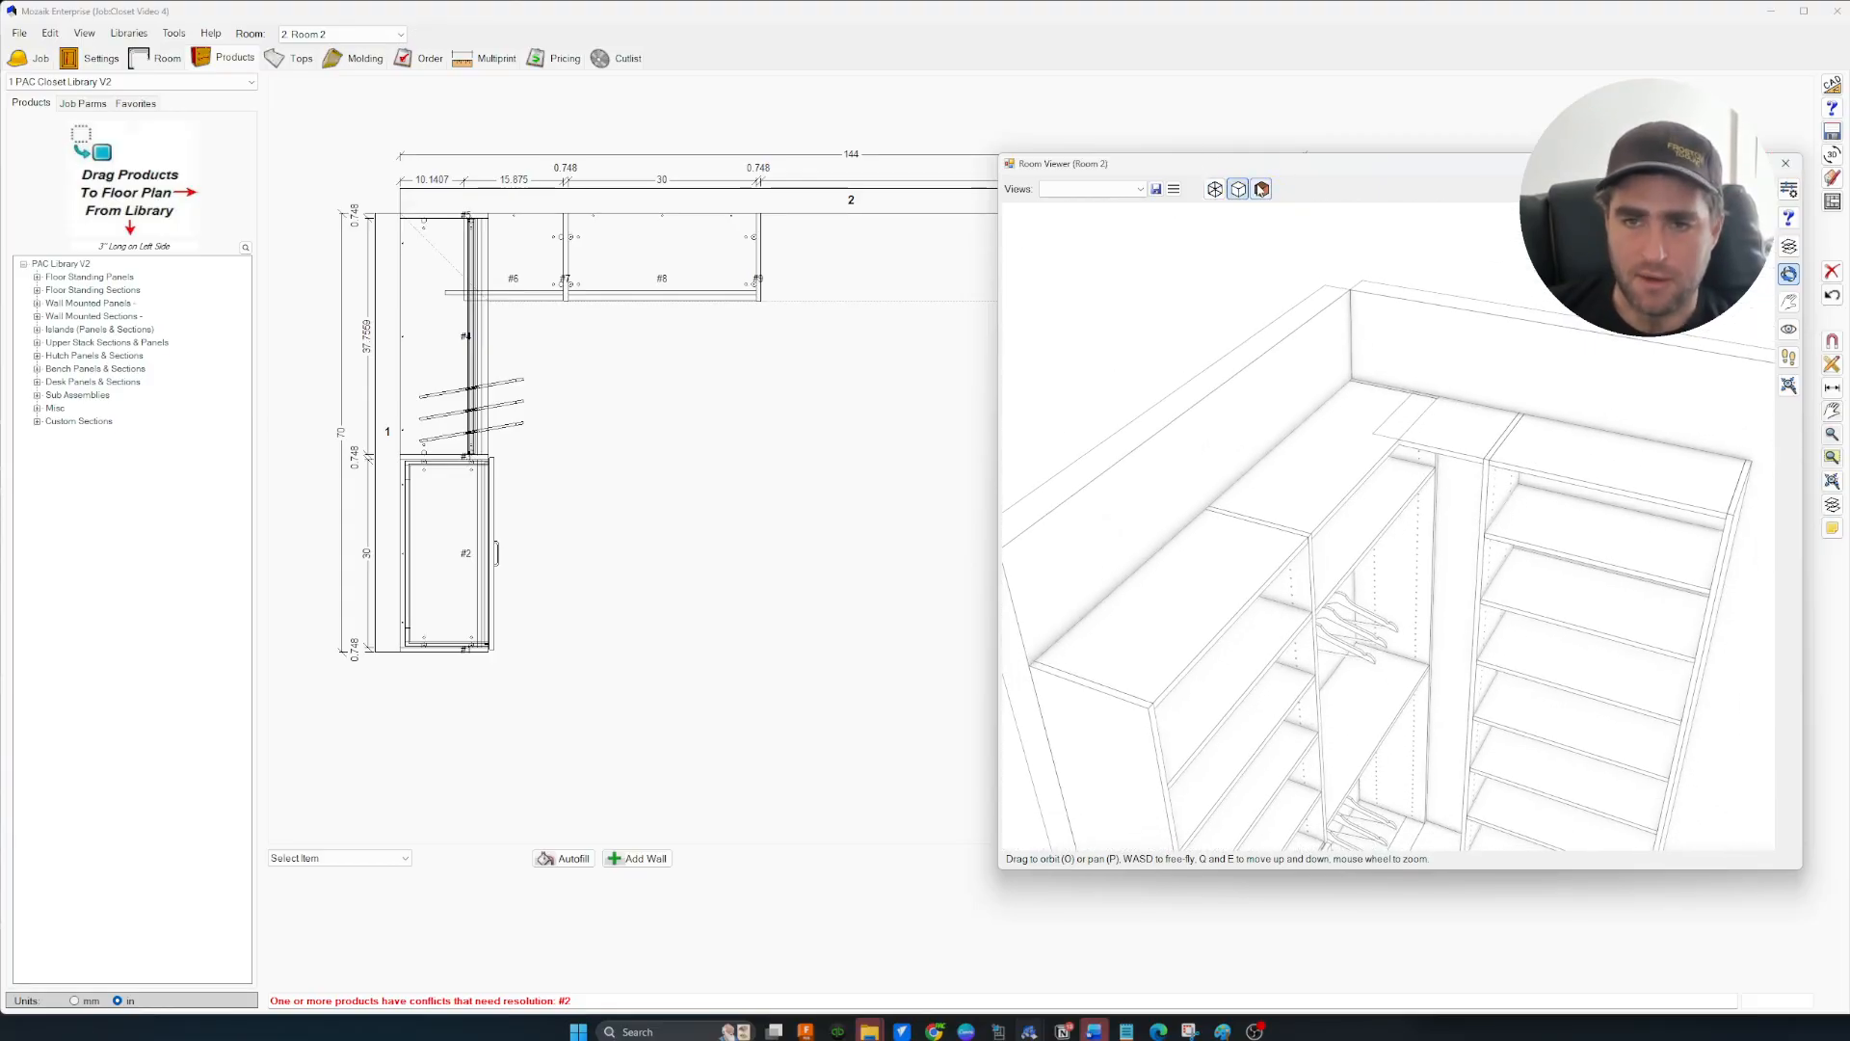
pyautogui.click(1261, 189)
pyautogui.moveTo(1368, 598)
pyautogui.mouseDown()
pyautogui.moveTo(1436, 482)
pyautogui.moveTo(1375, 318)
pyautogui.mouseUp()
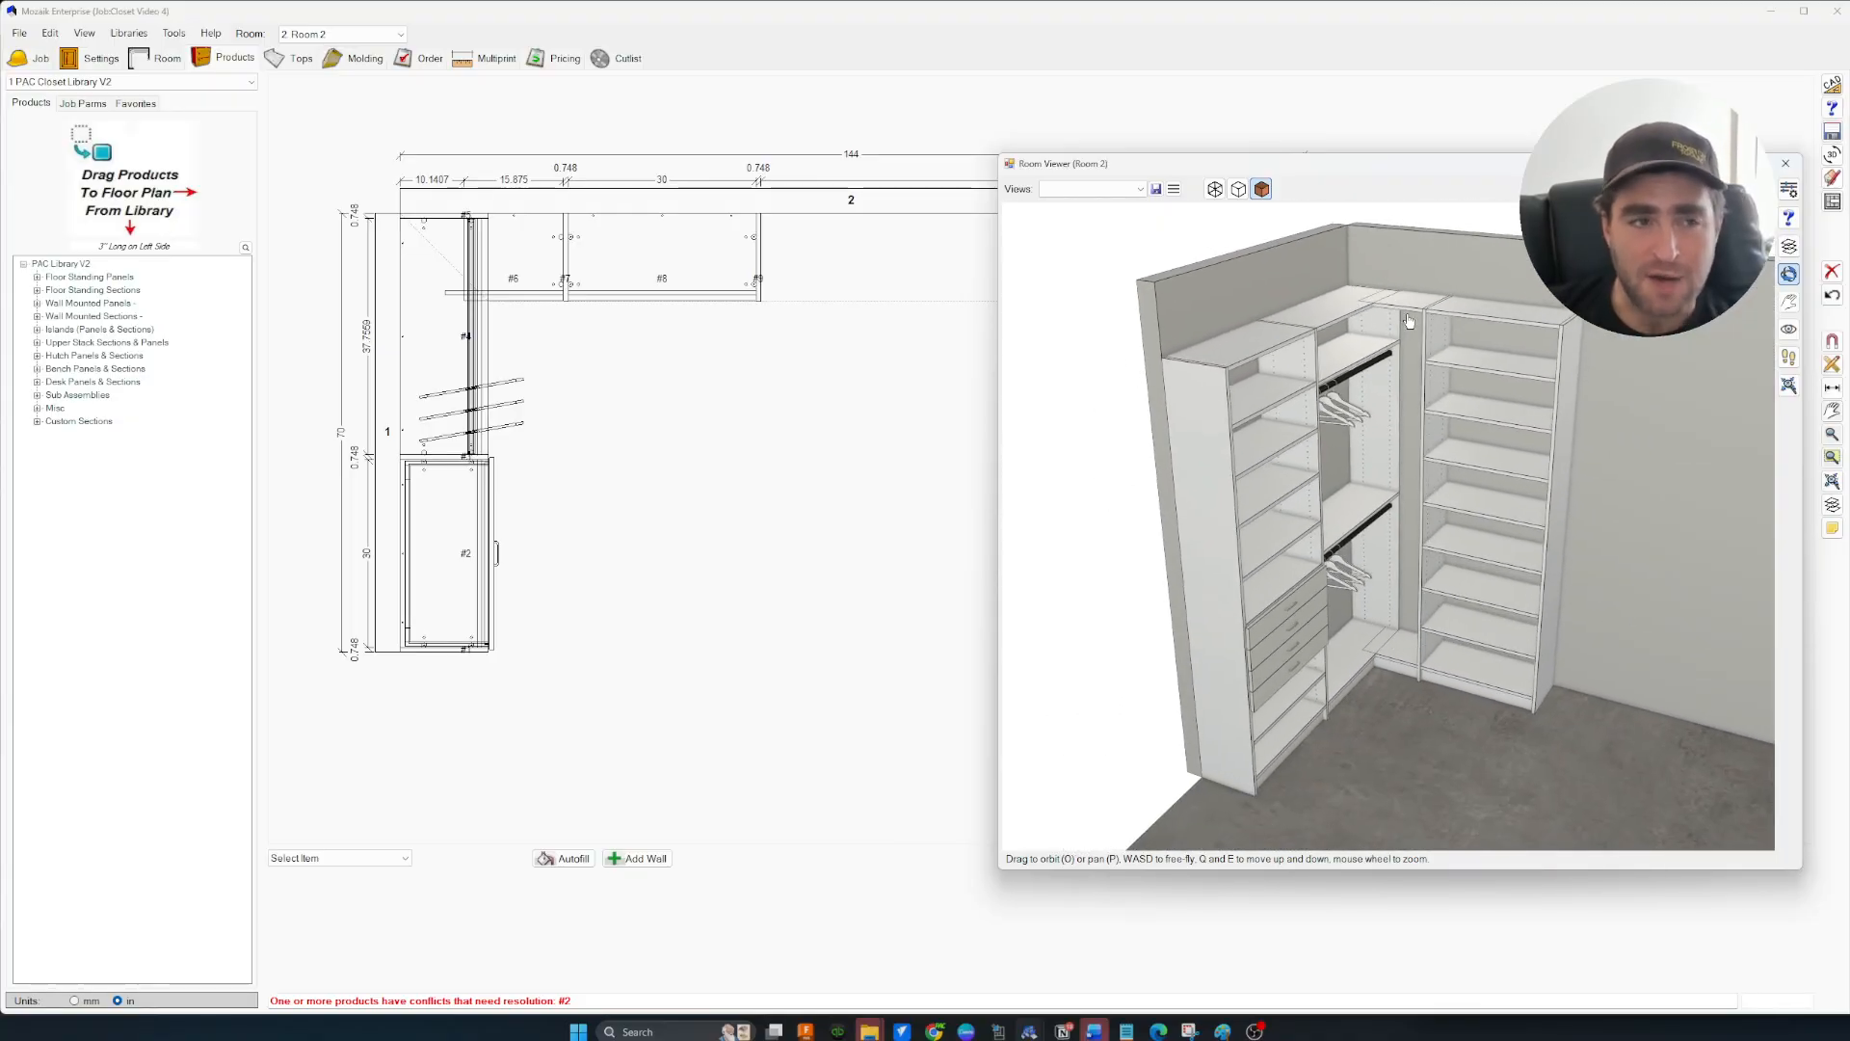
pyautogui.click(542, 268)
# Delete corner section #6 from the plan
pyautogui.moveTo(1410, 171); pyautogui.dragTo(1281, 159)
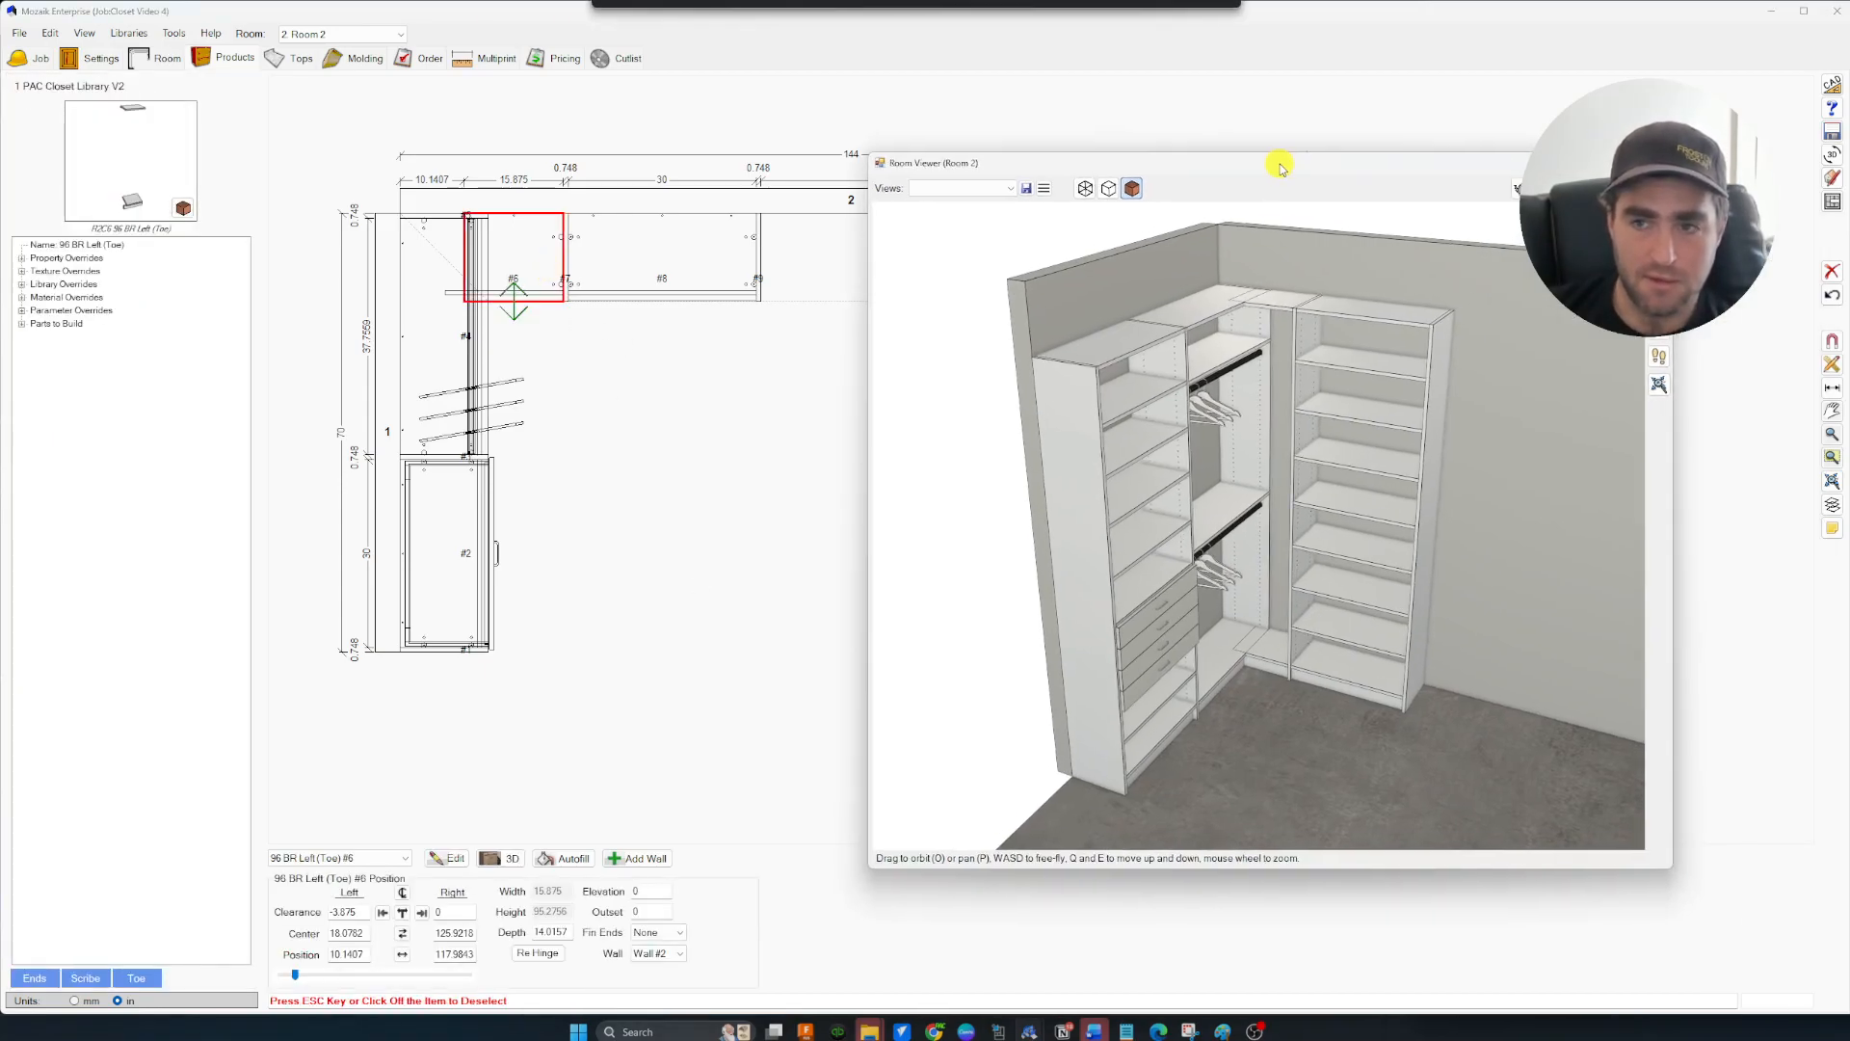
pyautogui.click(575, 343)
pyautogui.click(511, 254)
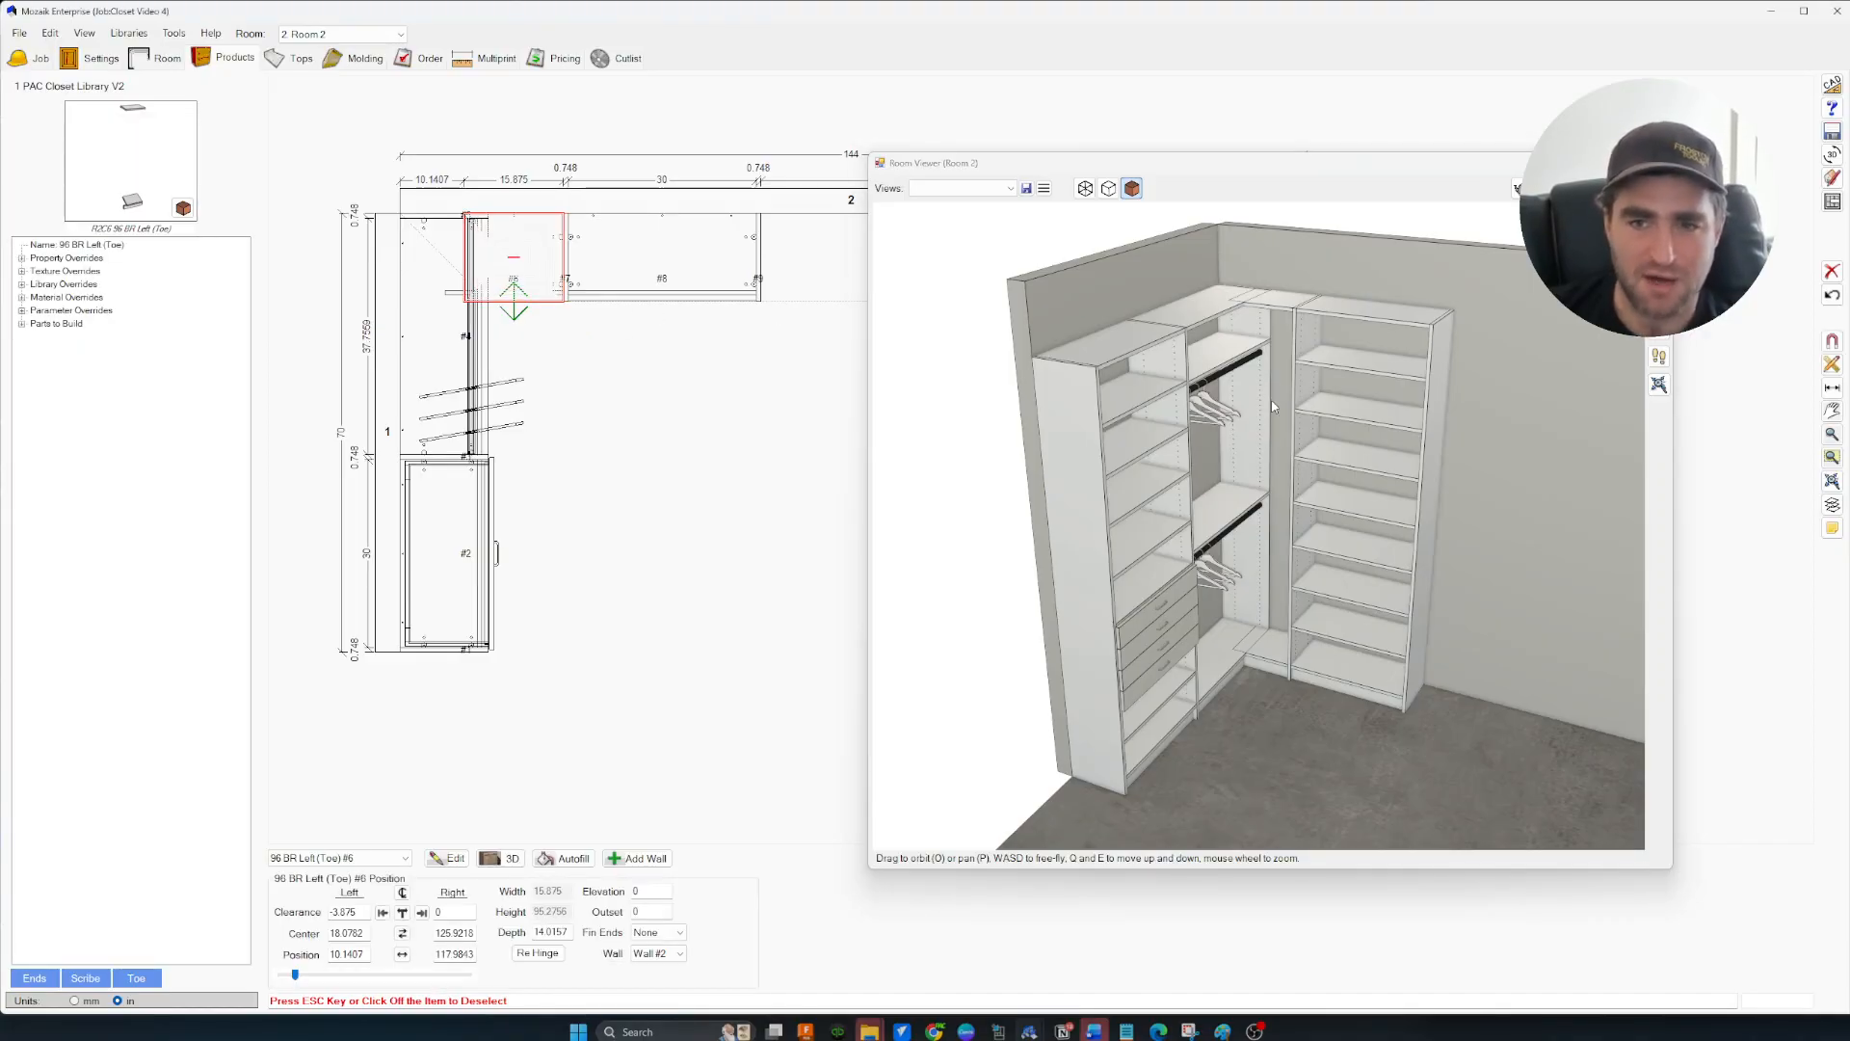
pyautogui.press('Delete')
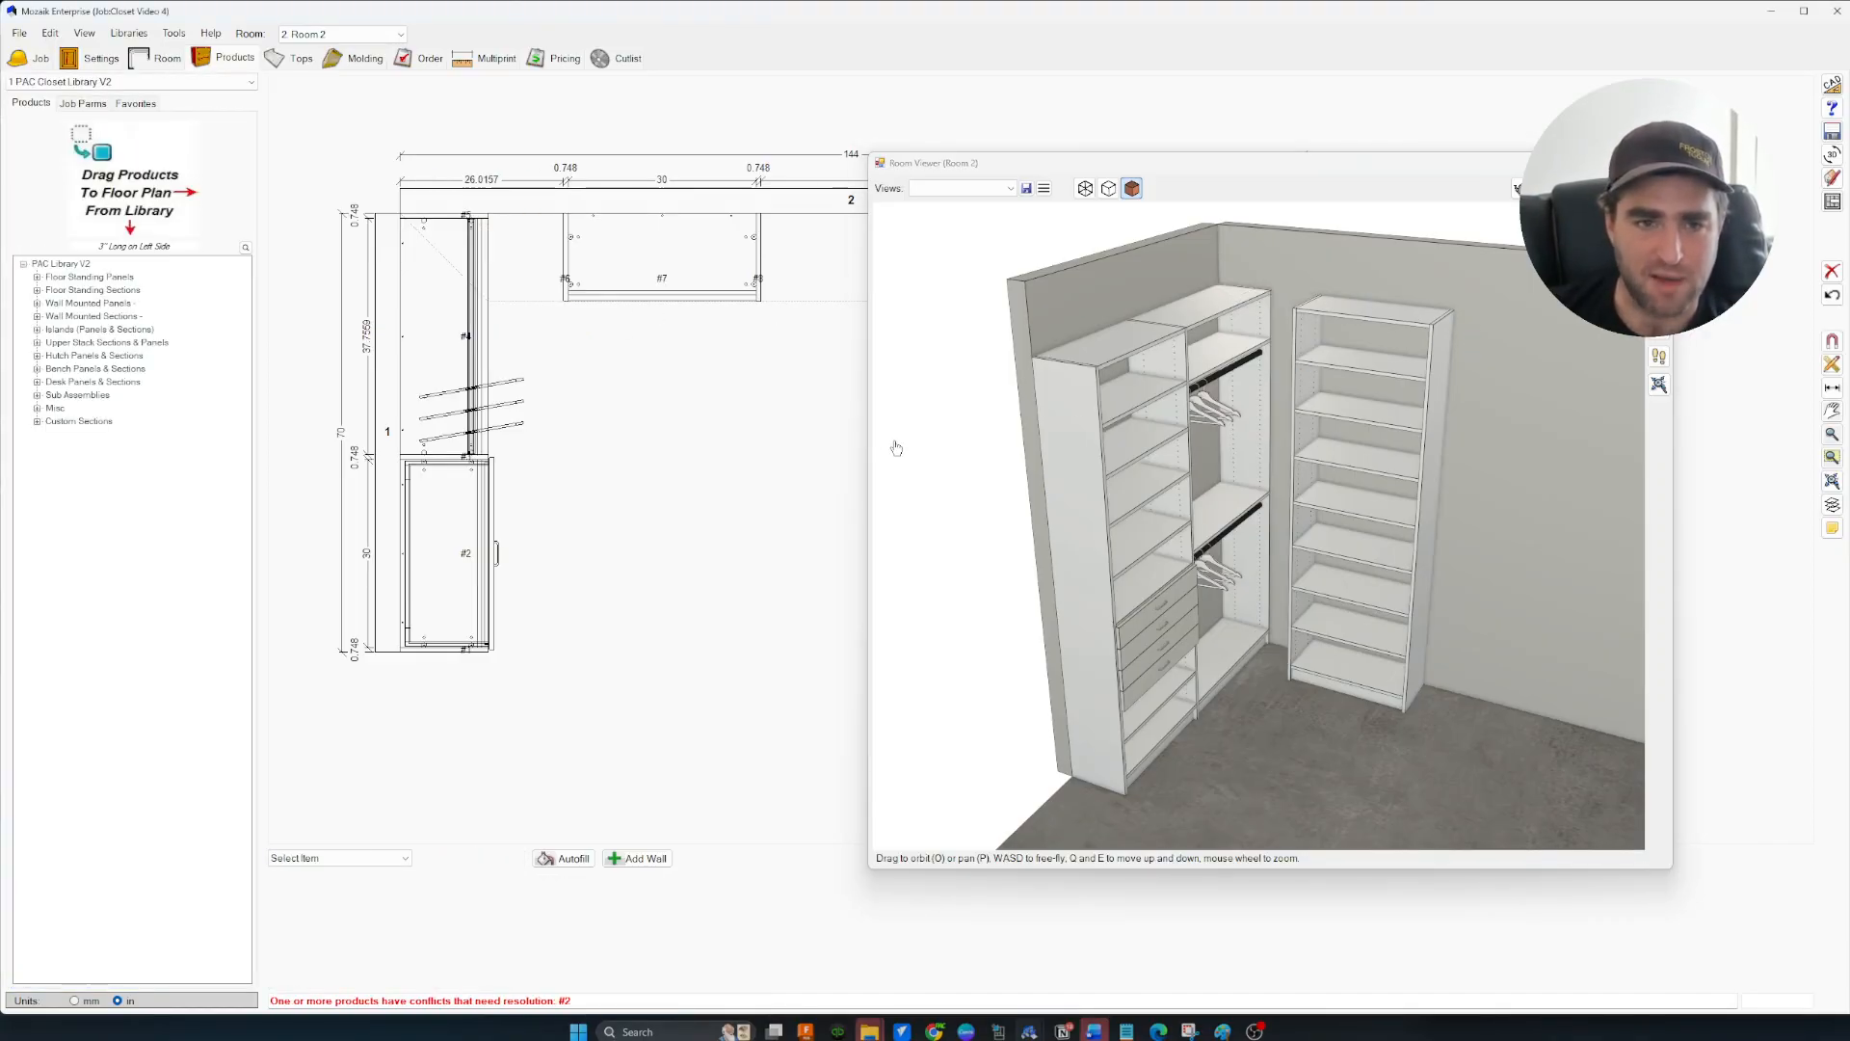
# Re-place the 96 BR Left (Toe) section in the corner and push it left to close the right gap
pyautogui.click(38, 329)
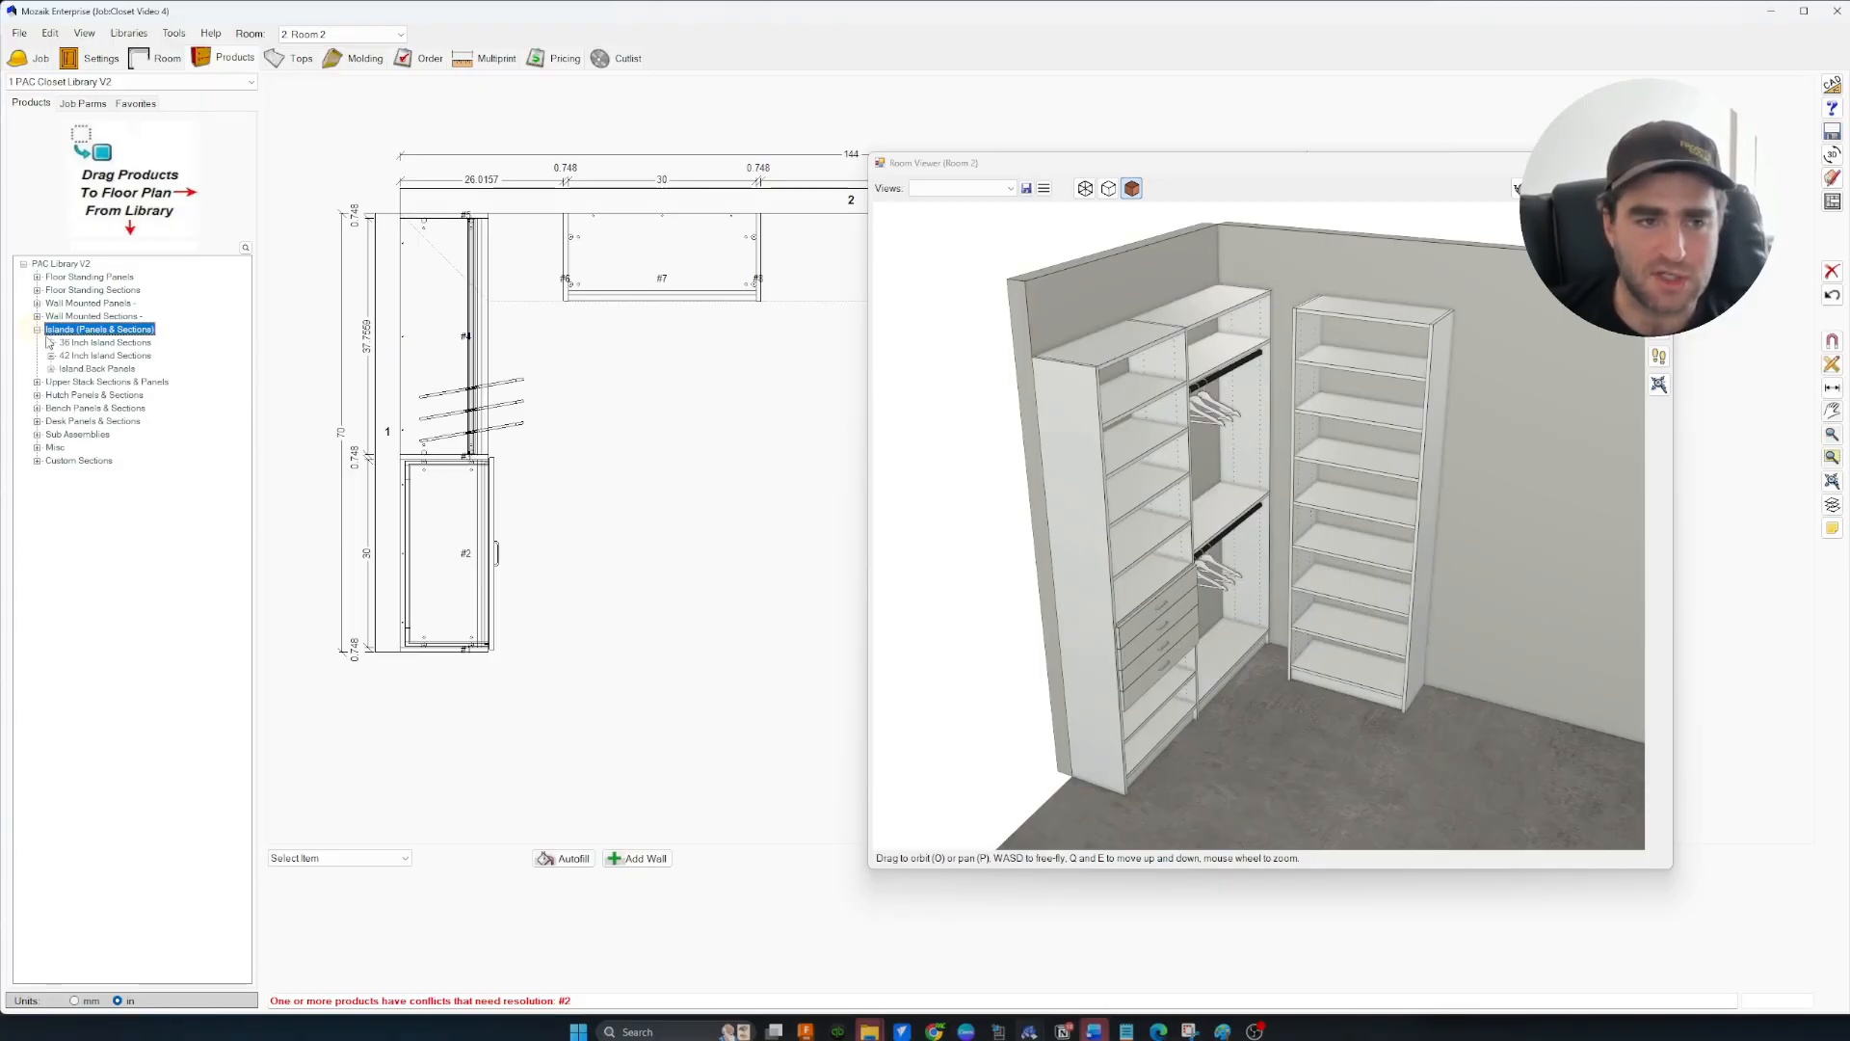
pyautogui.click(37, 290)
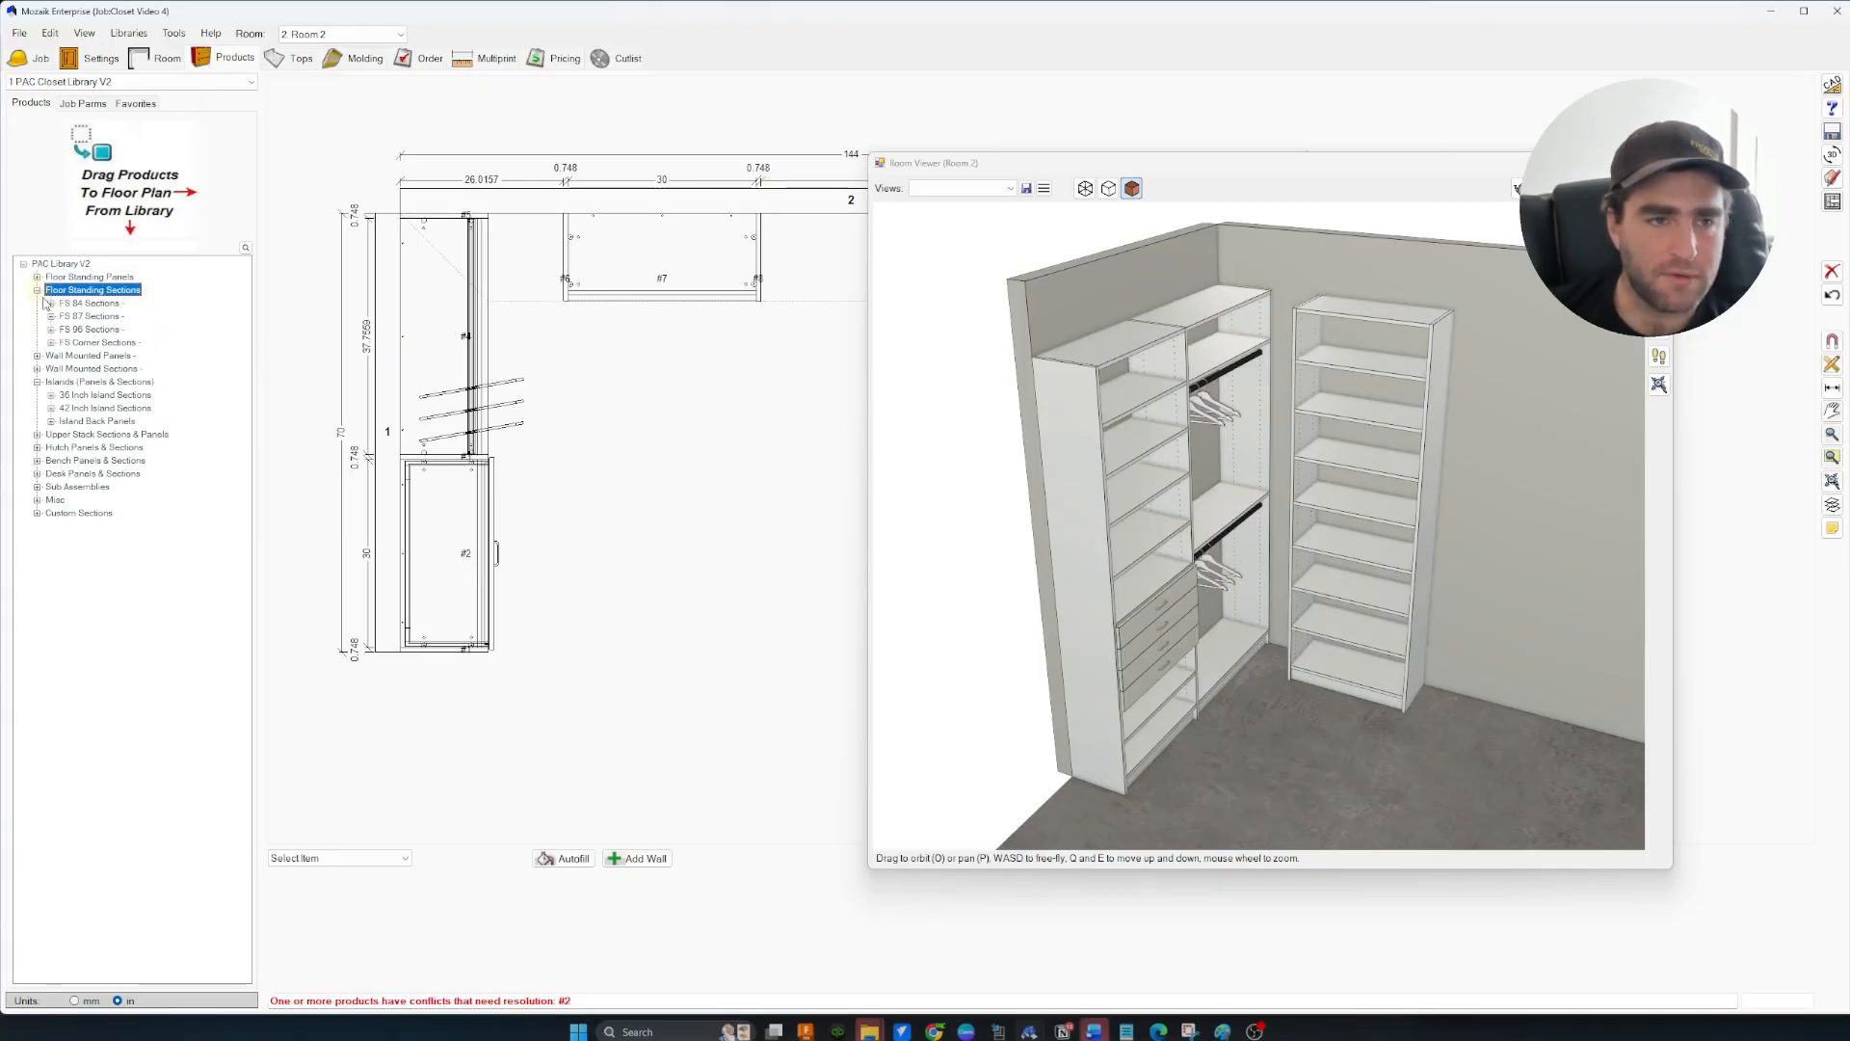
pyautogui.click(51, 330)
pyautogui.moveTo(101, 683); pyautogui.dragTo(531, 292)
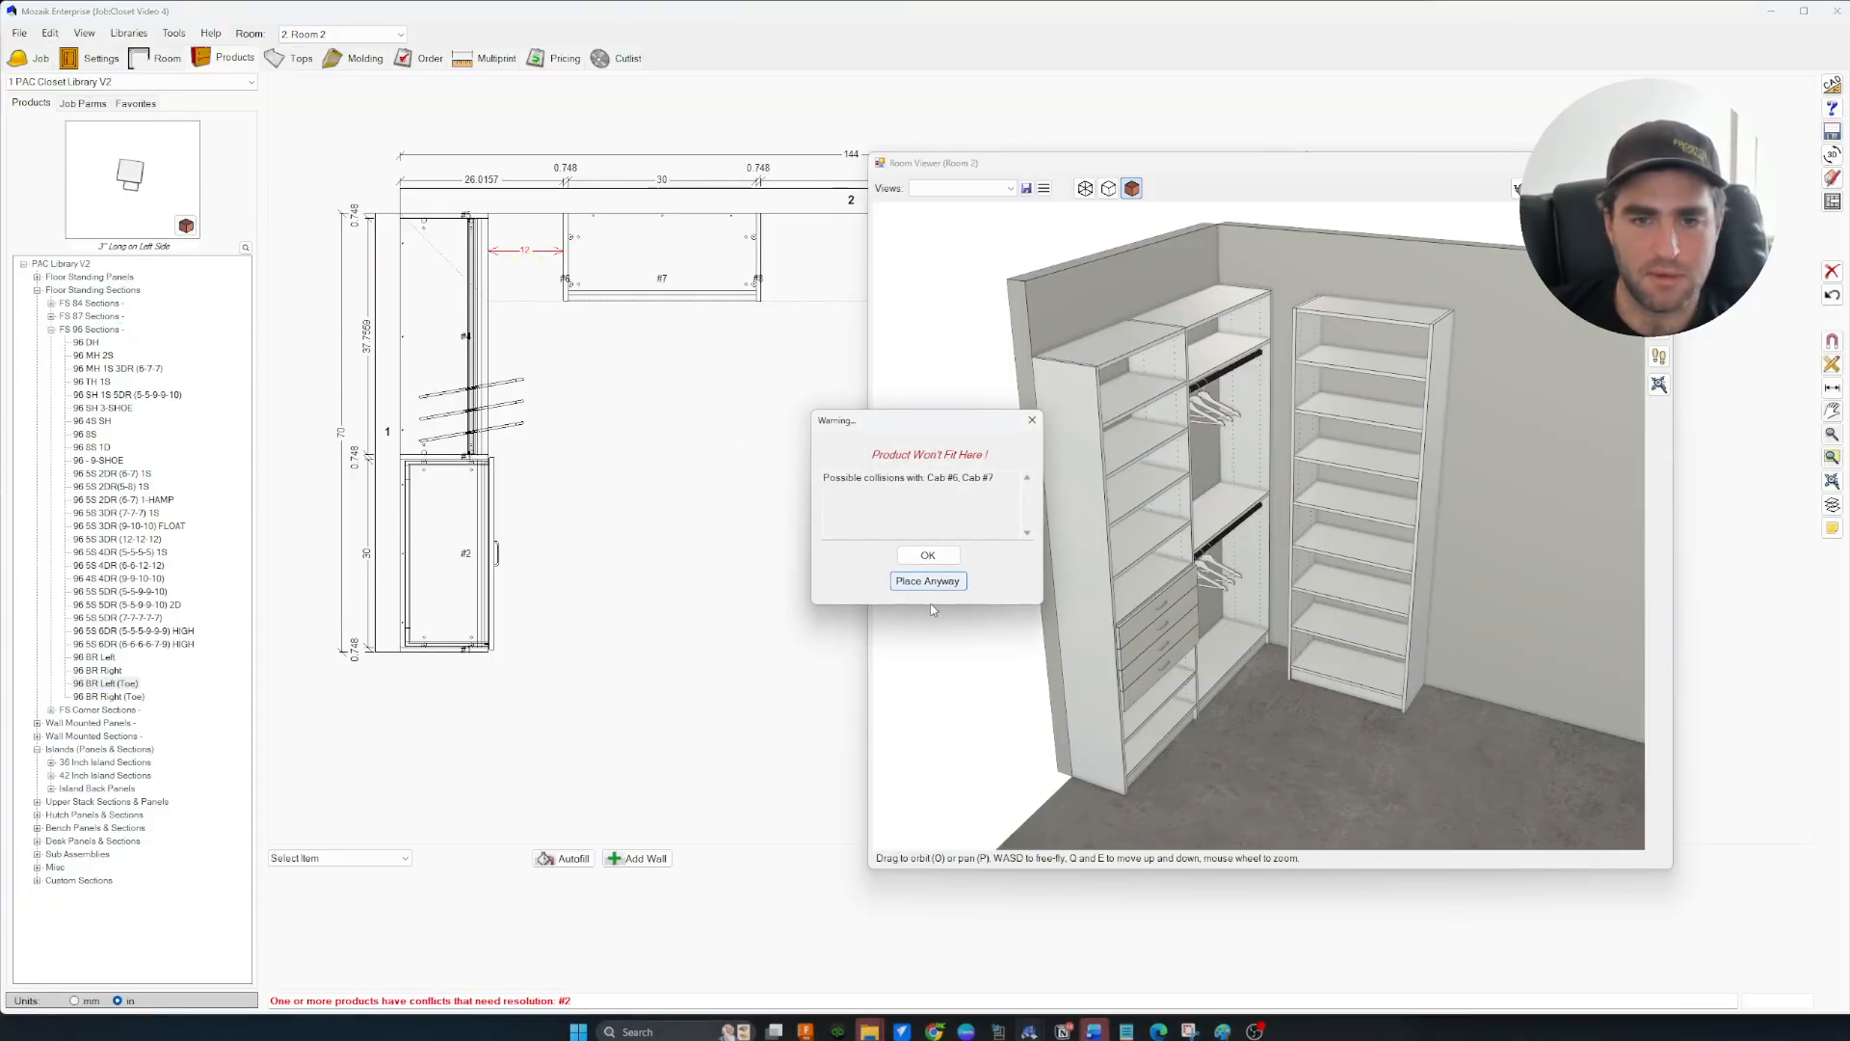
pyautogui.click(927, 580)
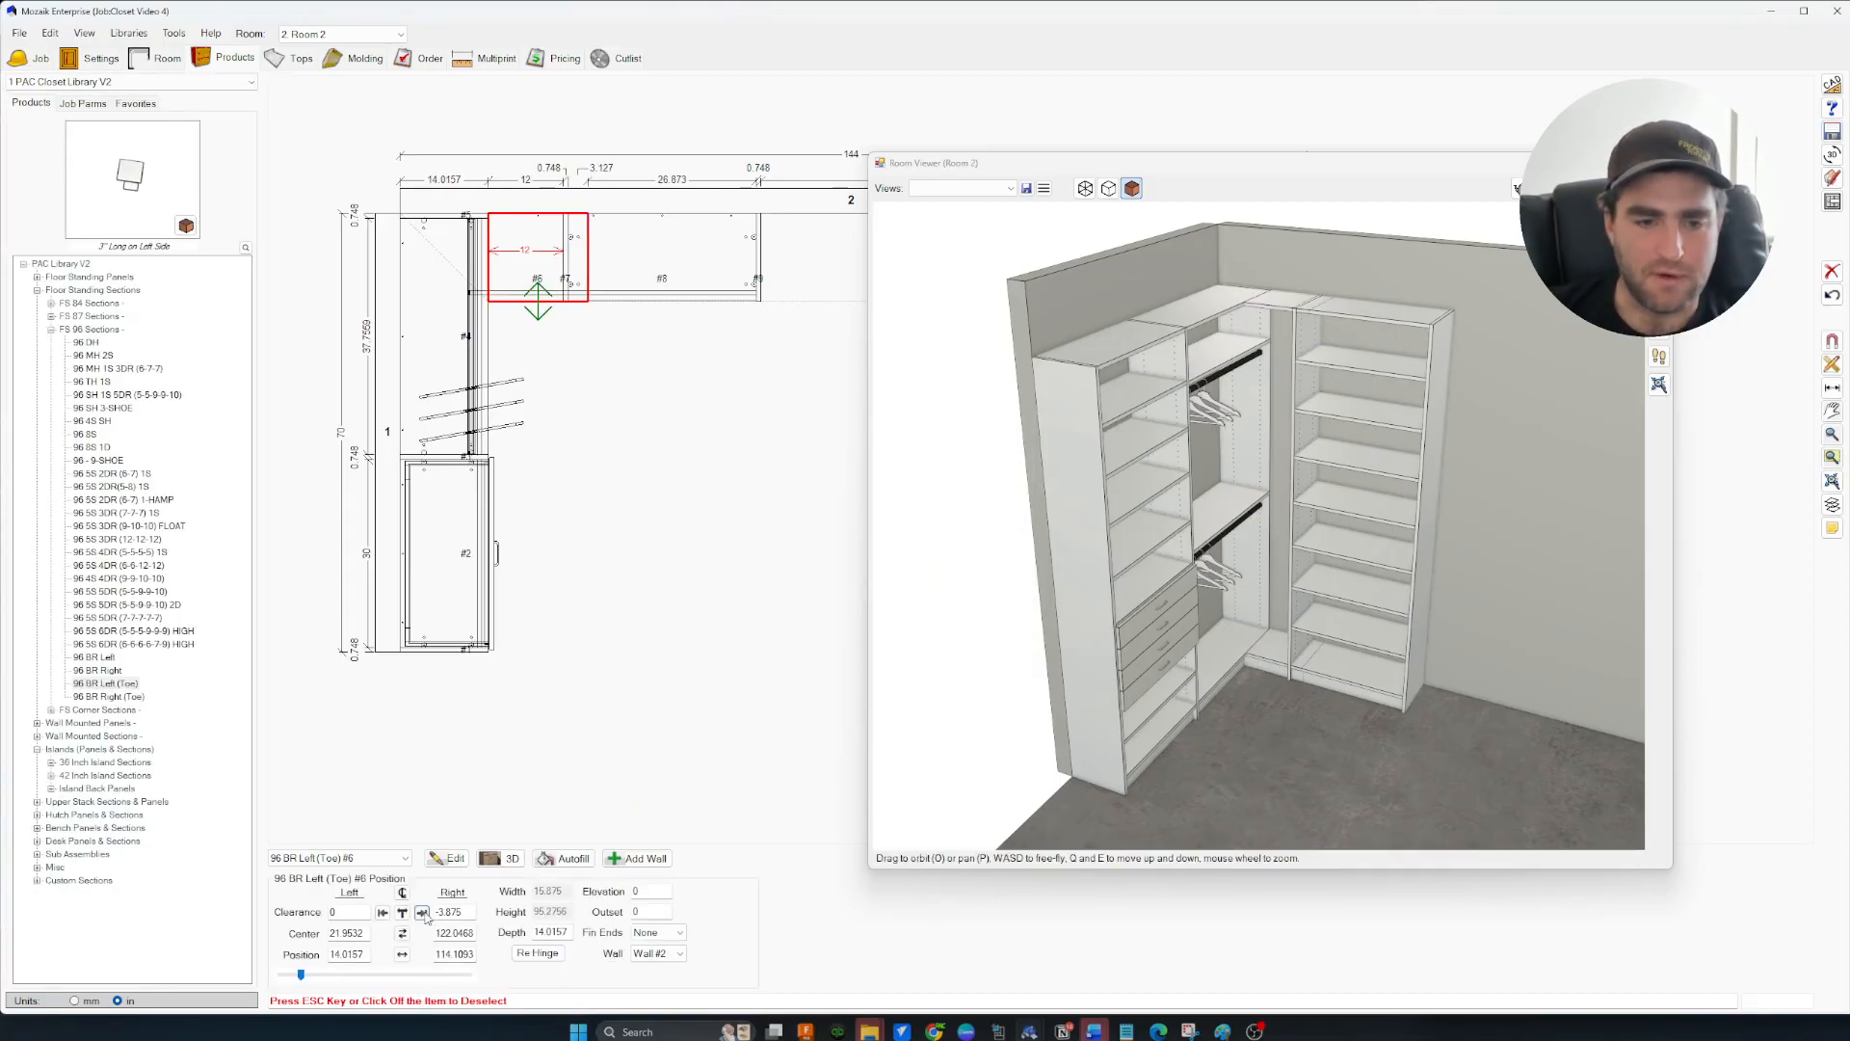
pyautogui.click(423, 913)
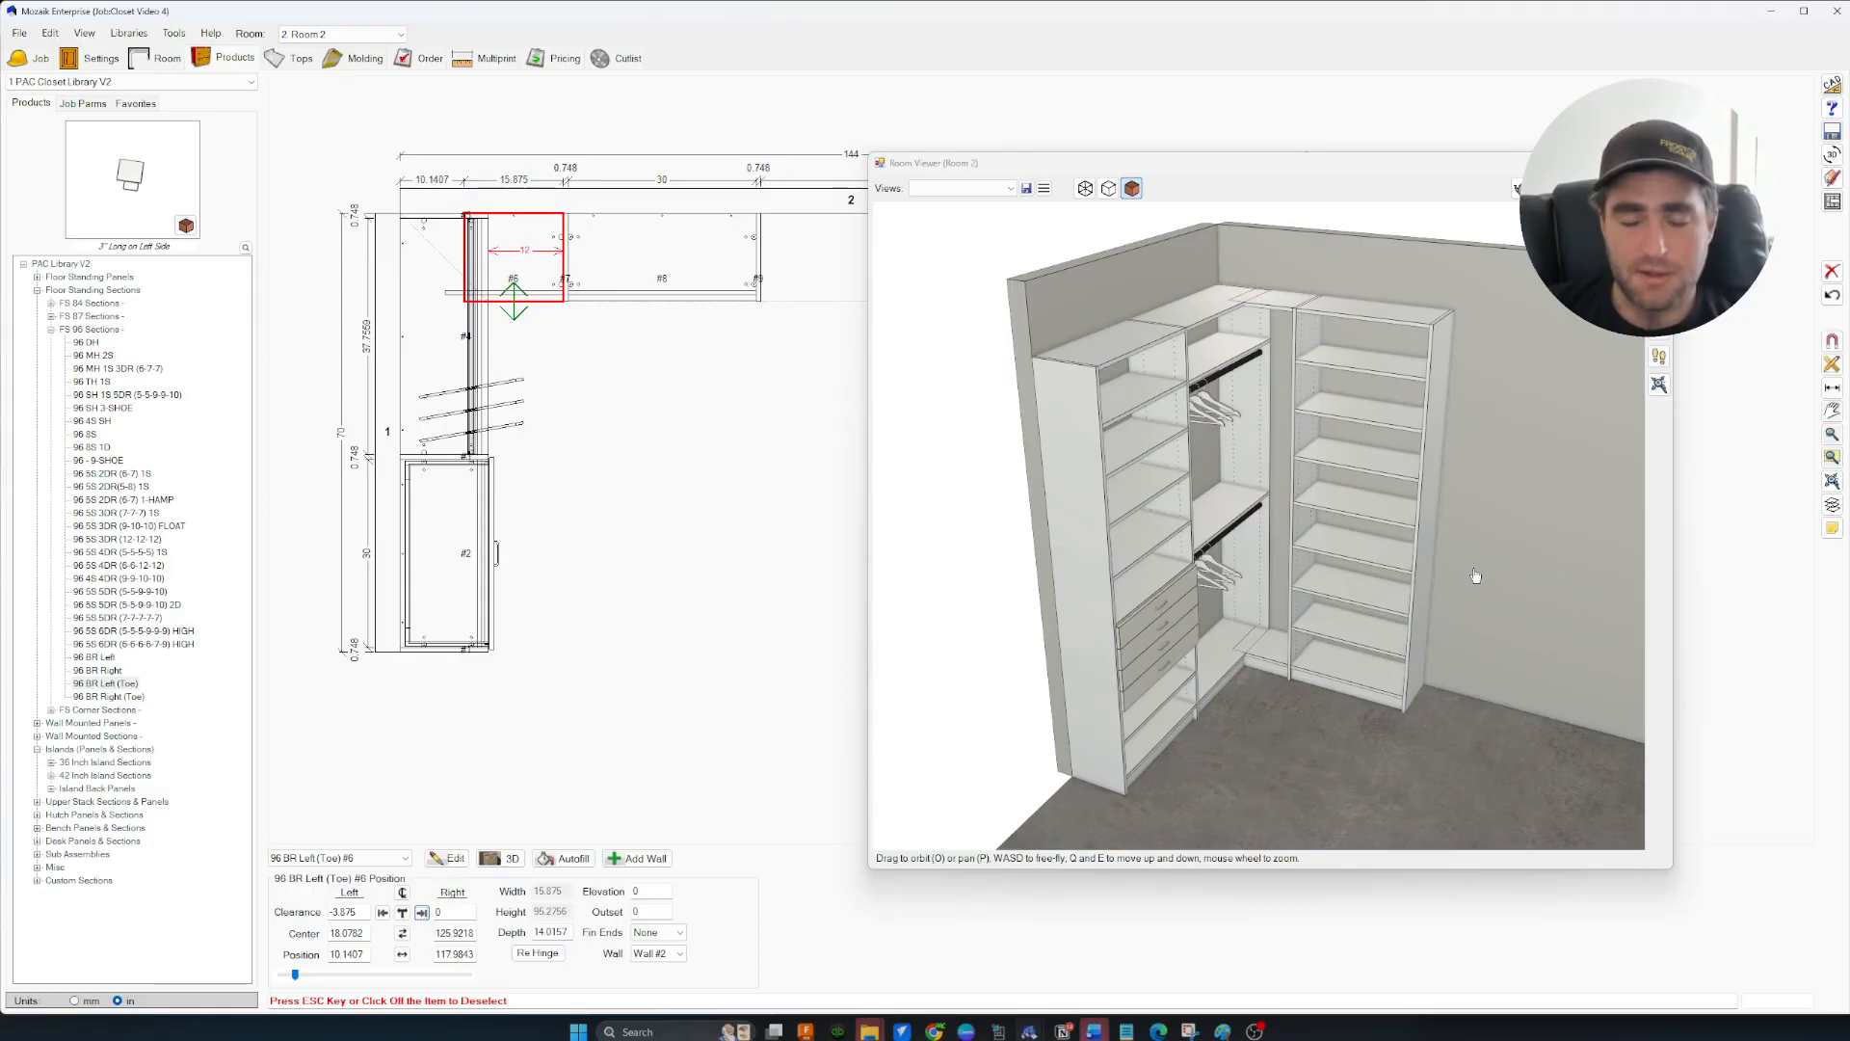
pyautogui.scroll(-5, 1379, 565)
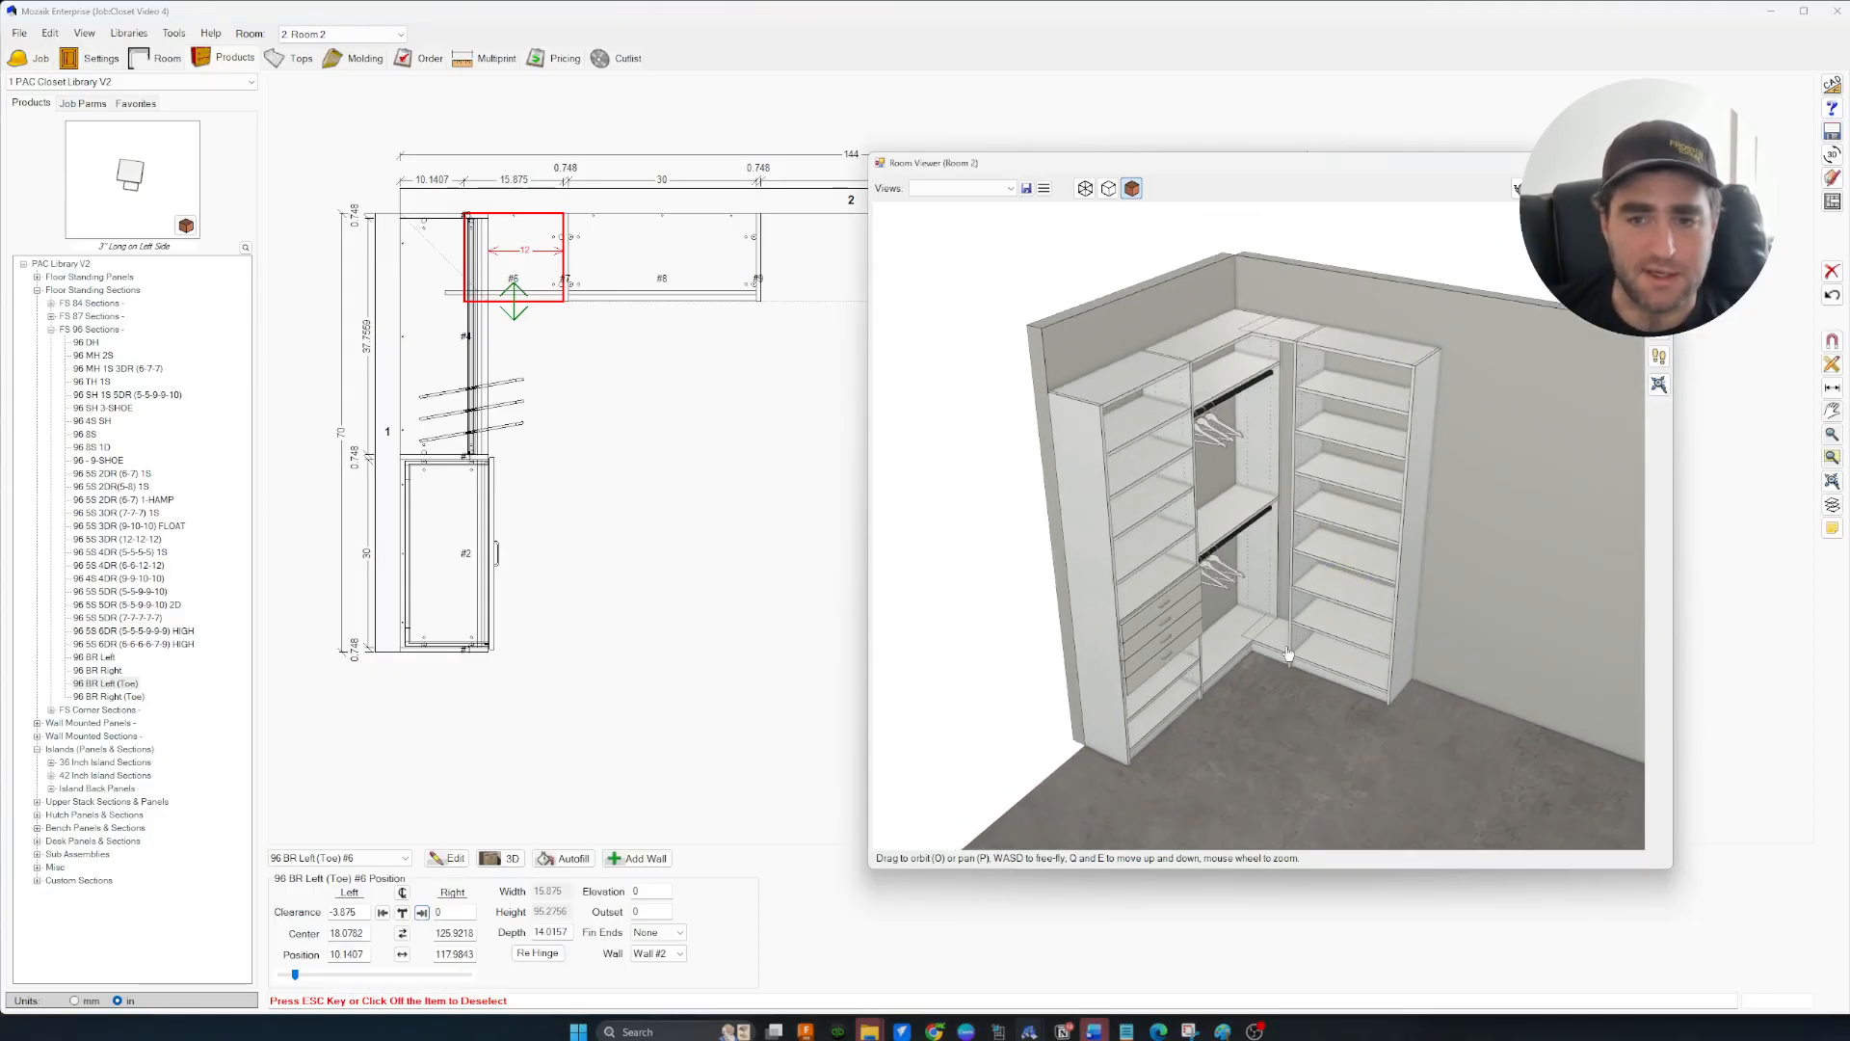
pyautogui.scroll(3, 1245, 668)
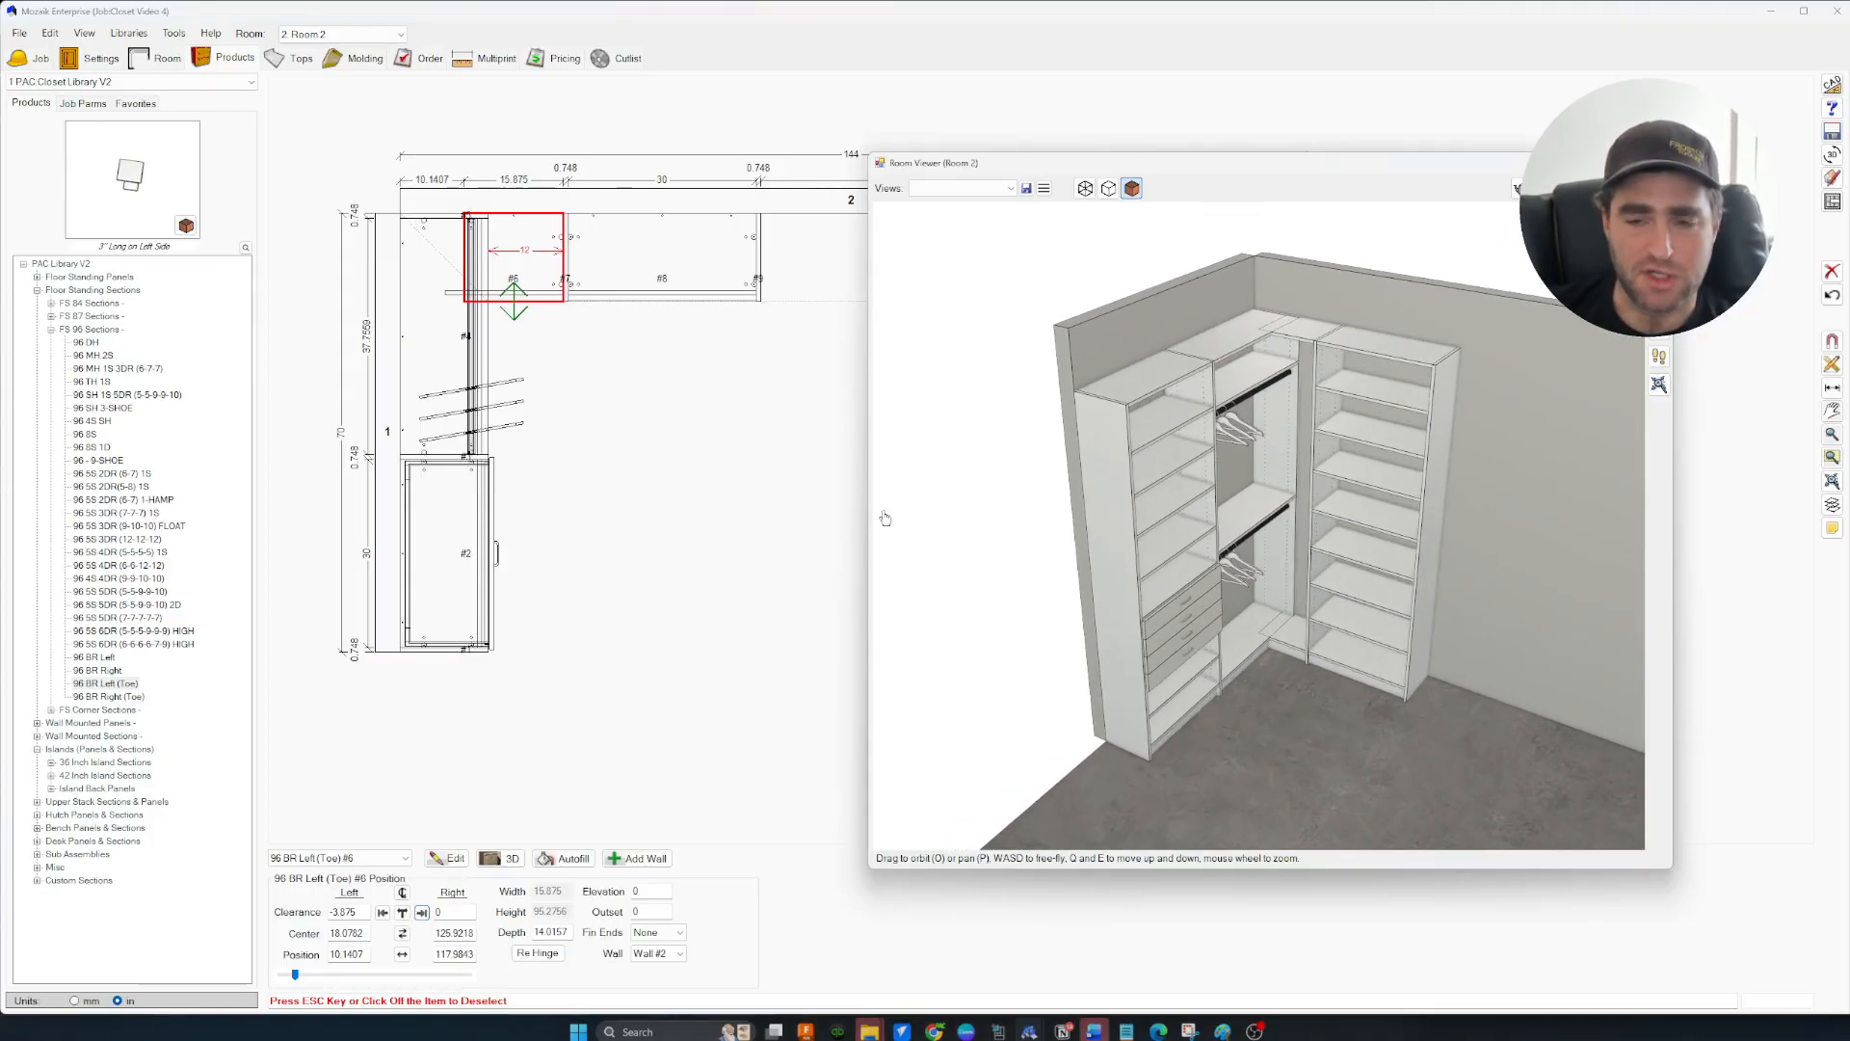
pyautogui.scroll(-3, 1287, 638)
pyautogui.scroll(3, 1282, 641)
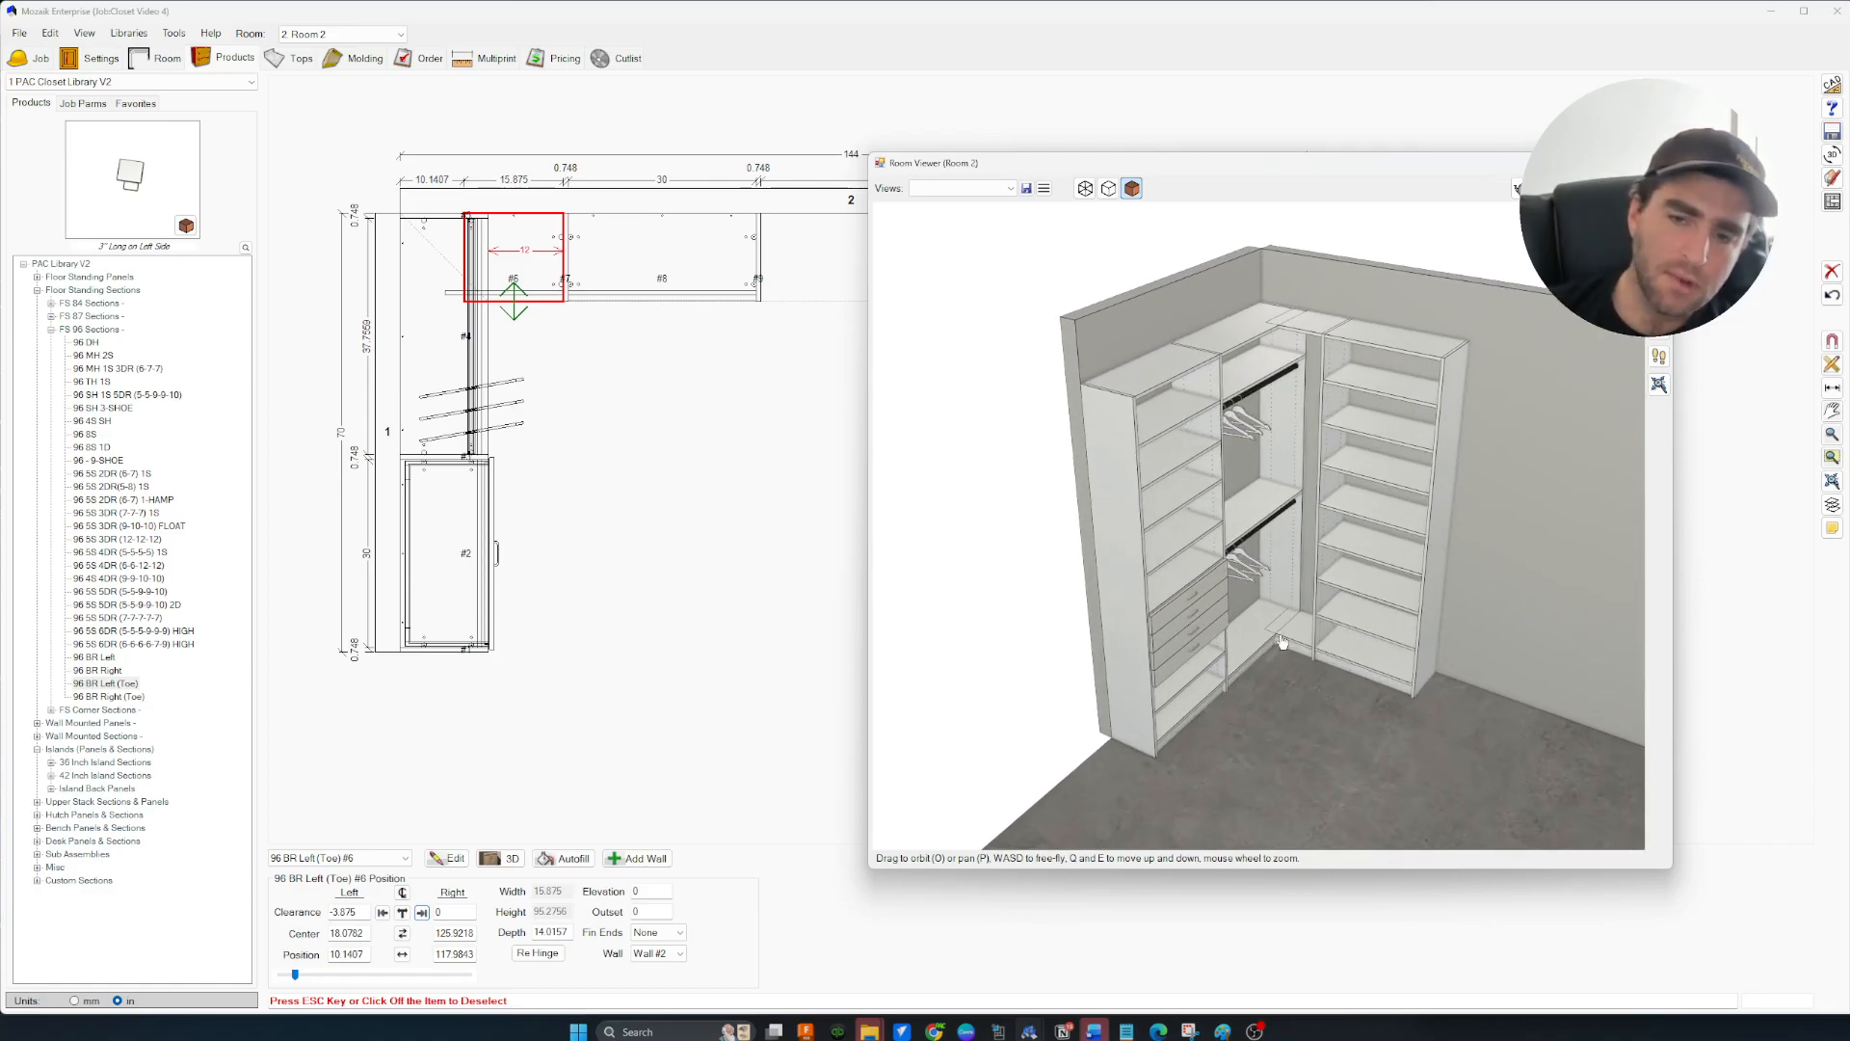
pyautogui.moveTo(1282, 641); pyautogui.dragTo(1125, 771)
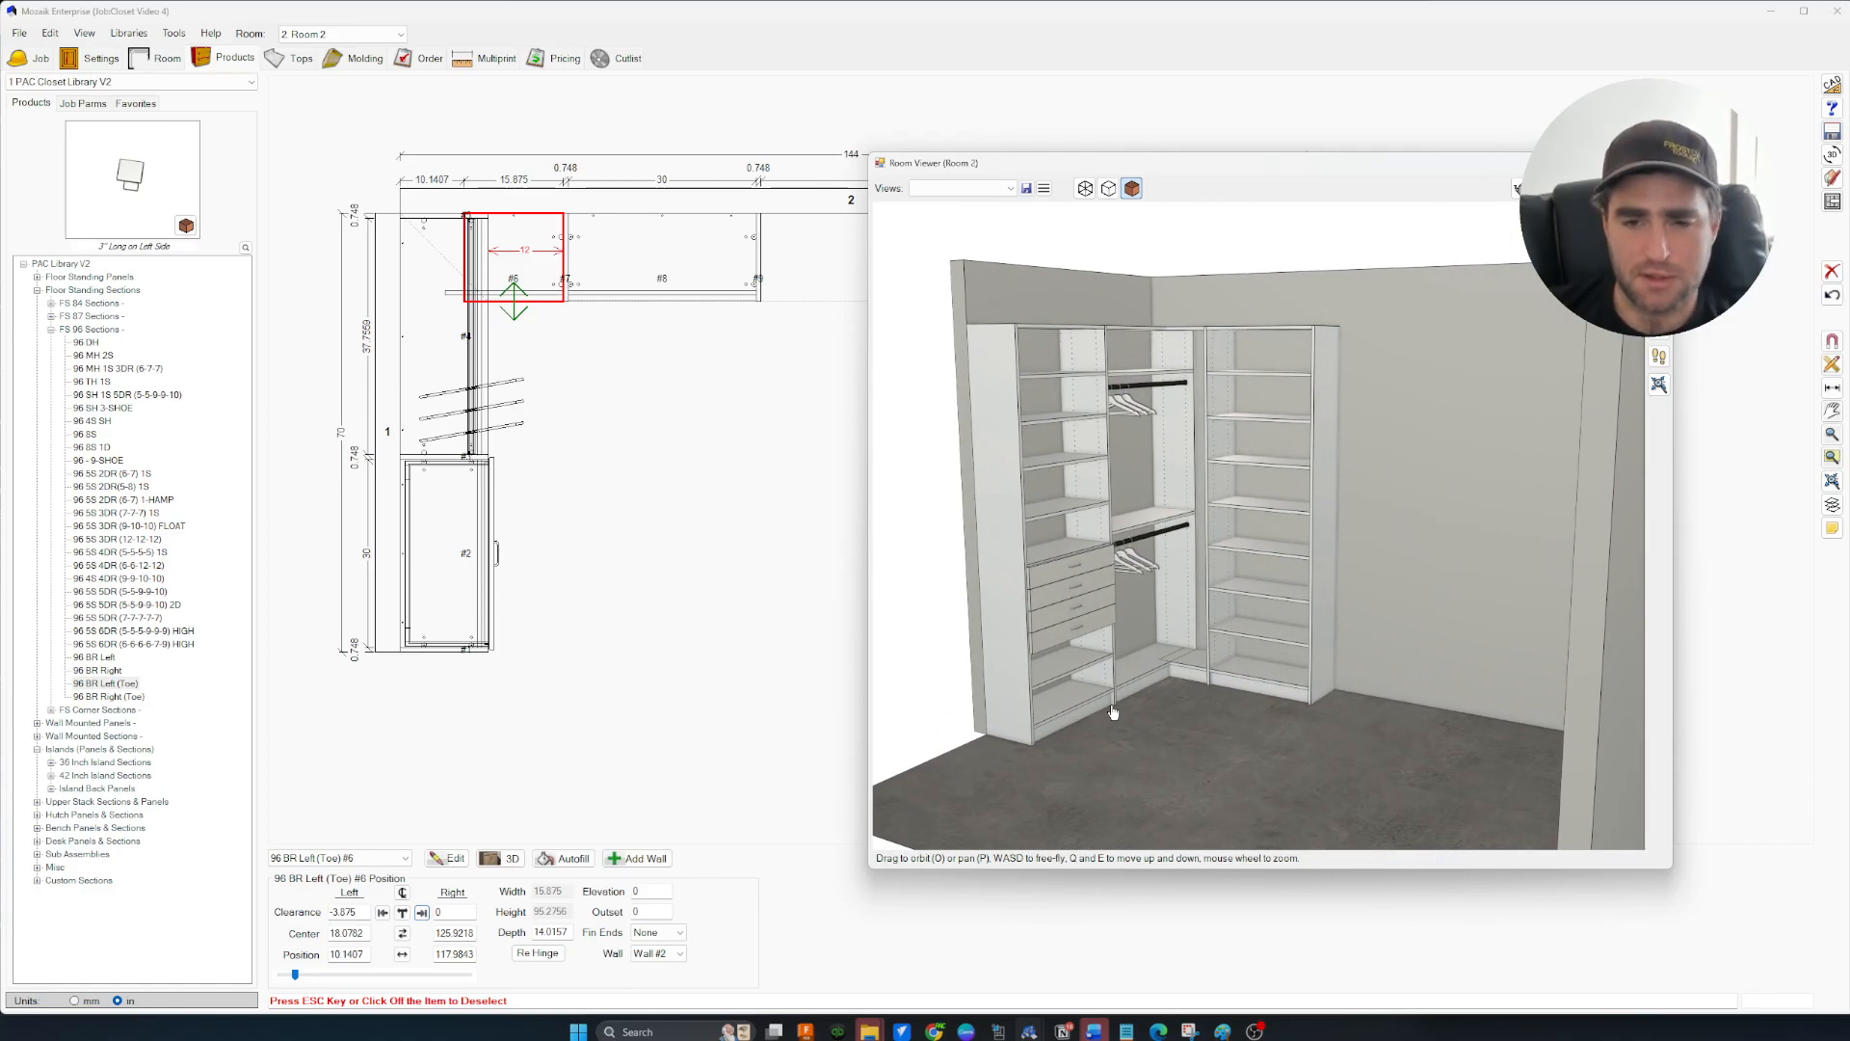
pyautogui.moveTo(1114, 710); pyautogui.dragTo(1135, 615)
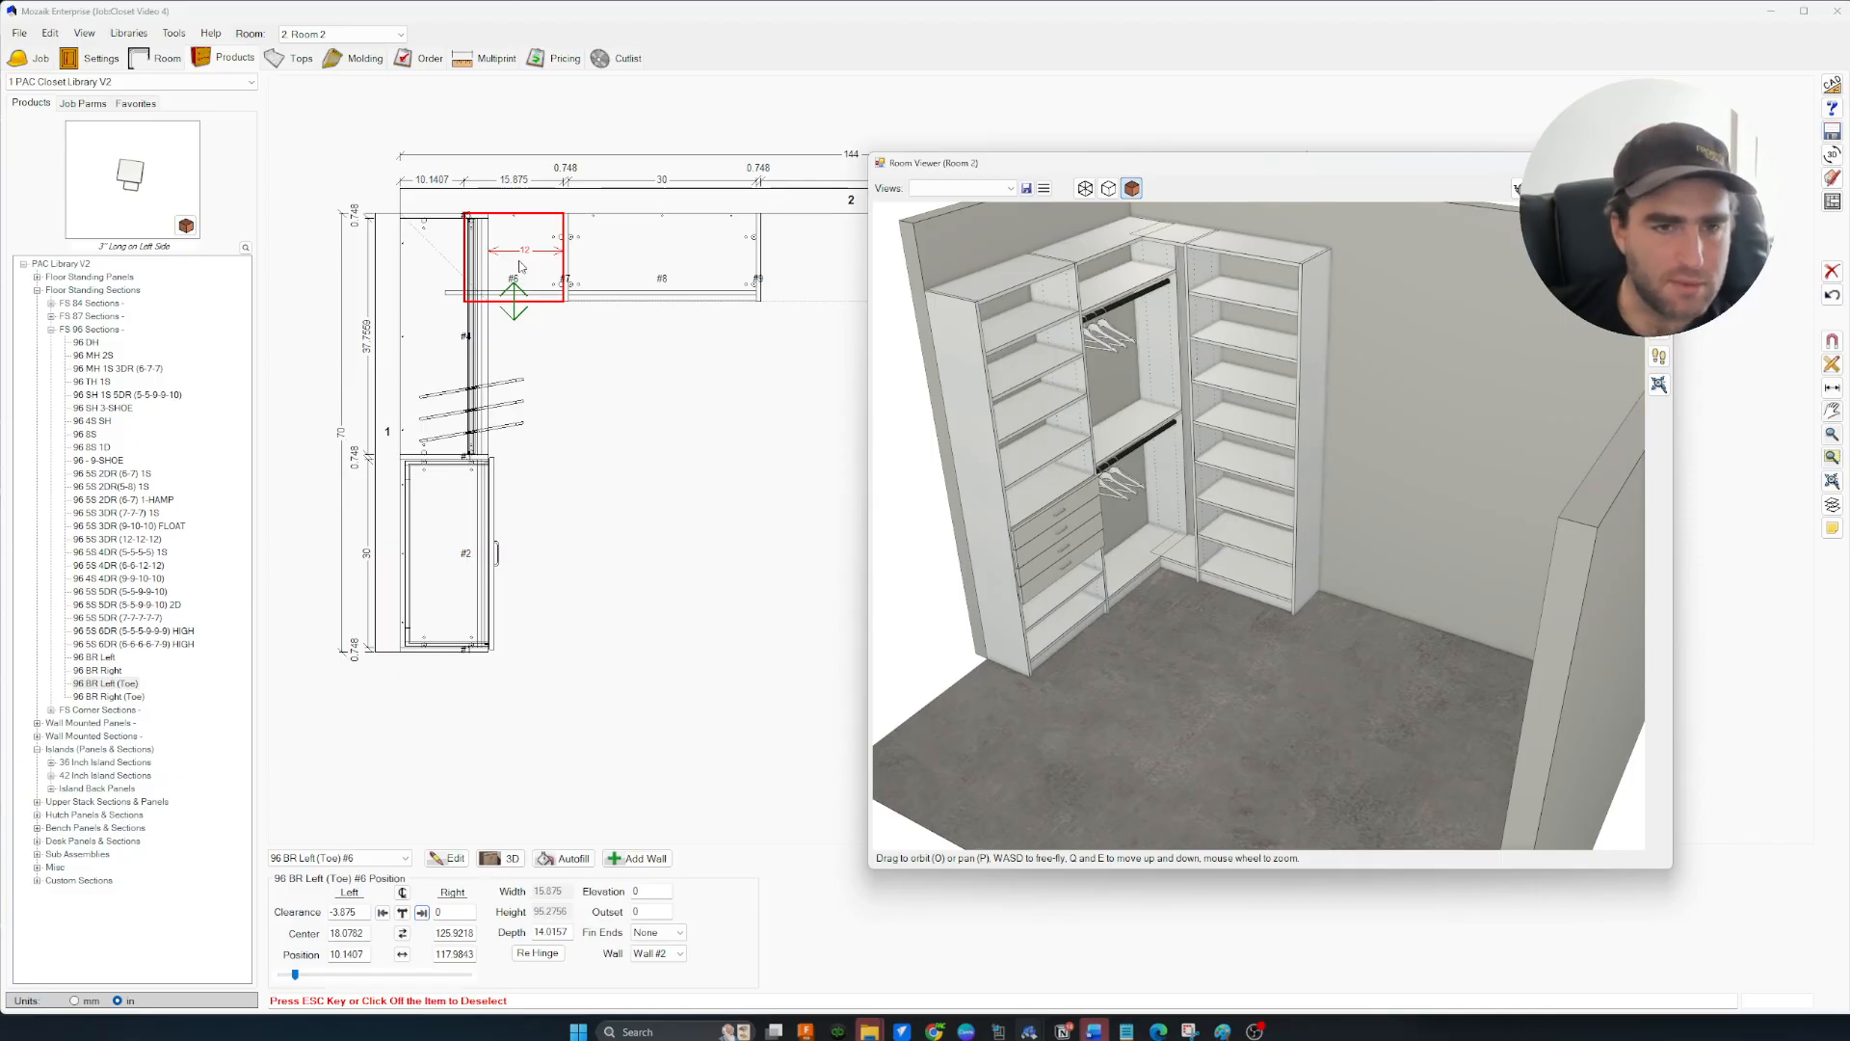
# Swap #6 for a 96 BR Left section in the corner, keeping it despite the collision warning
pyautogui.press('Delete')
pyautogui.click(95, 656)
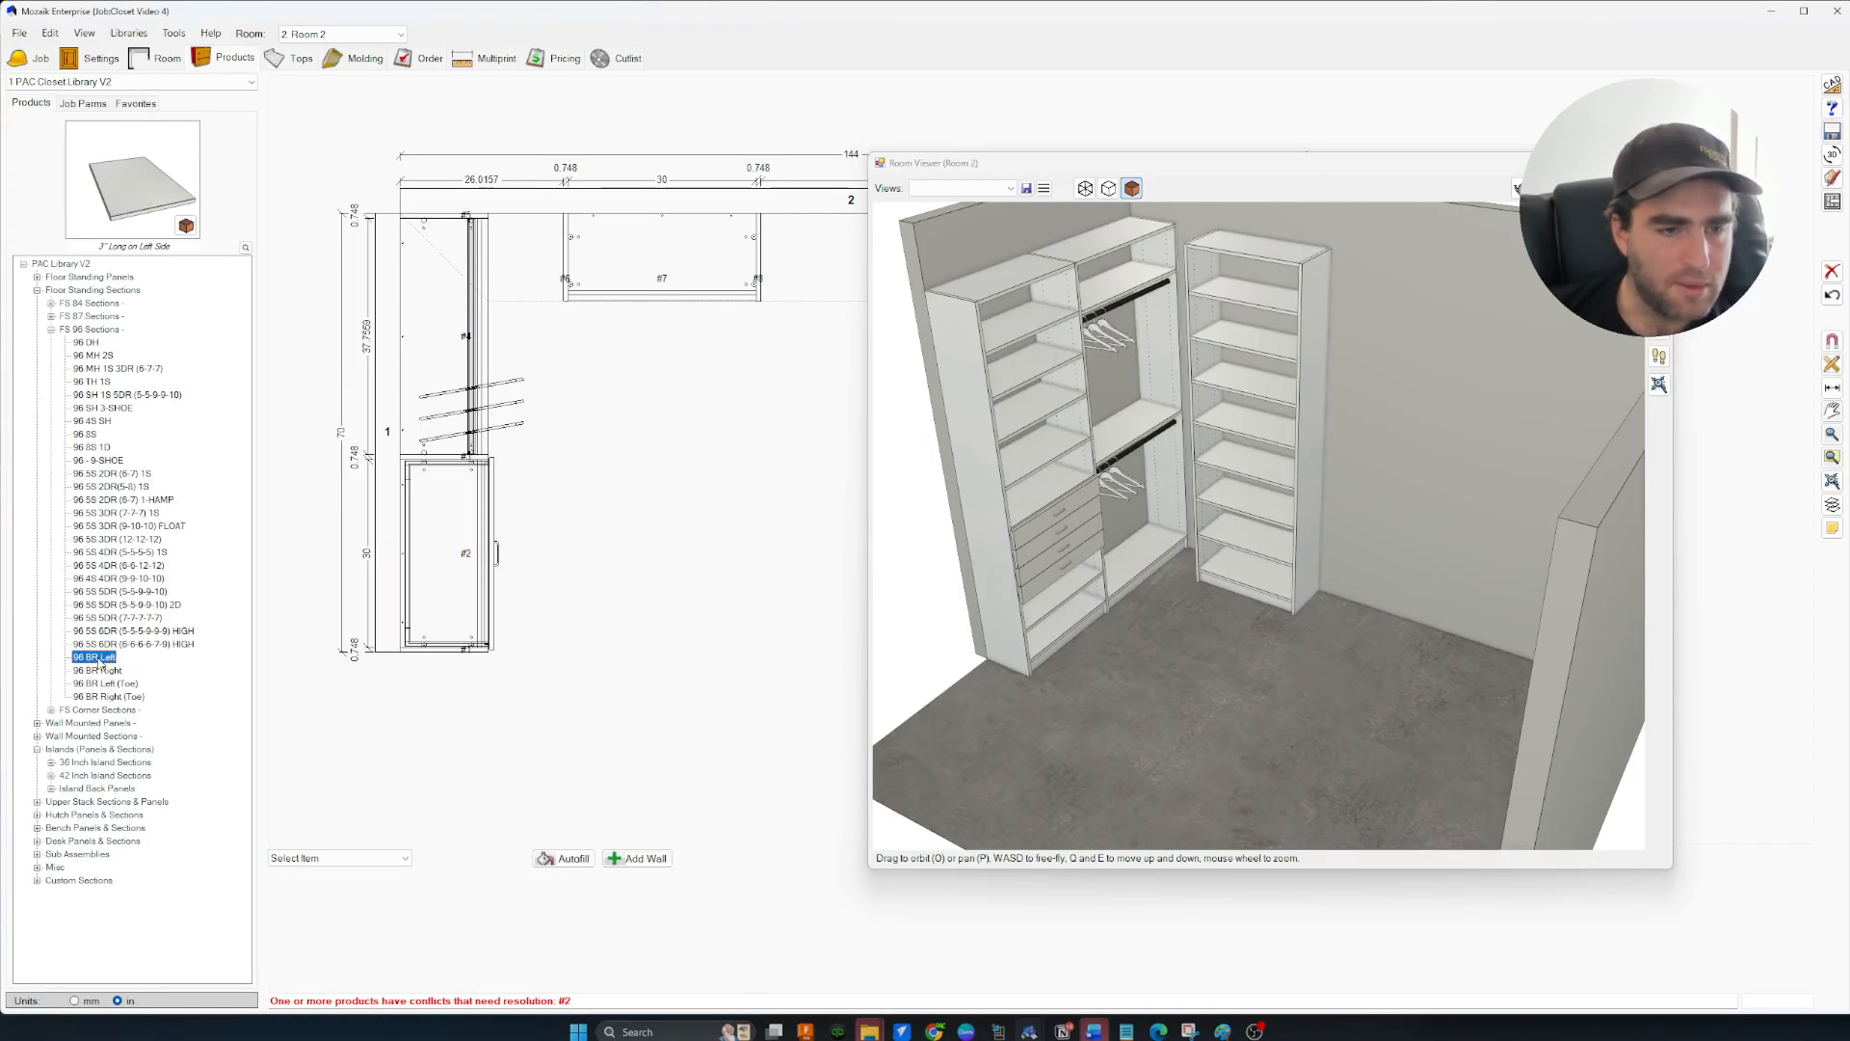
pyautogui.click(535, 251)
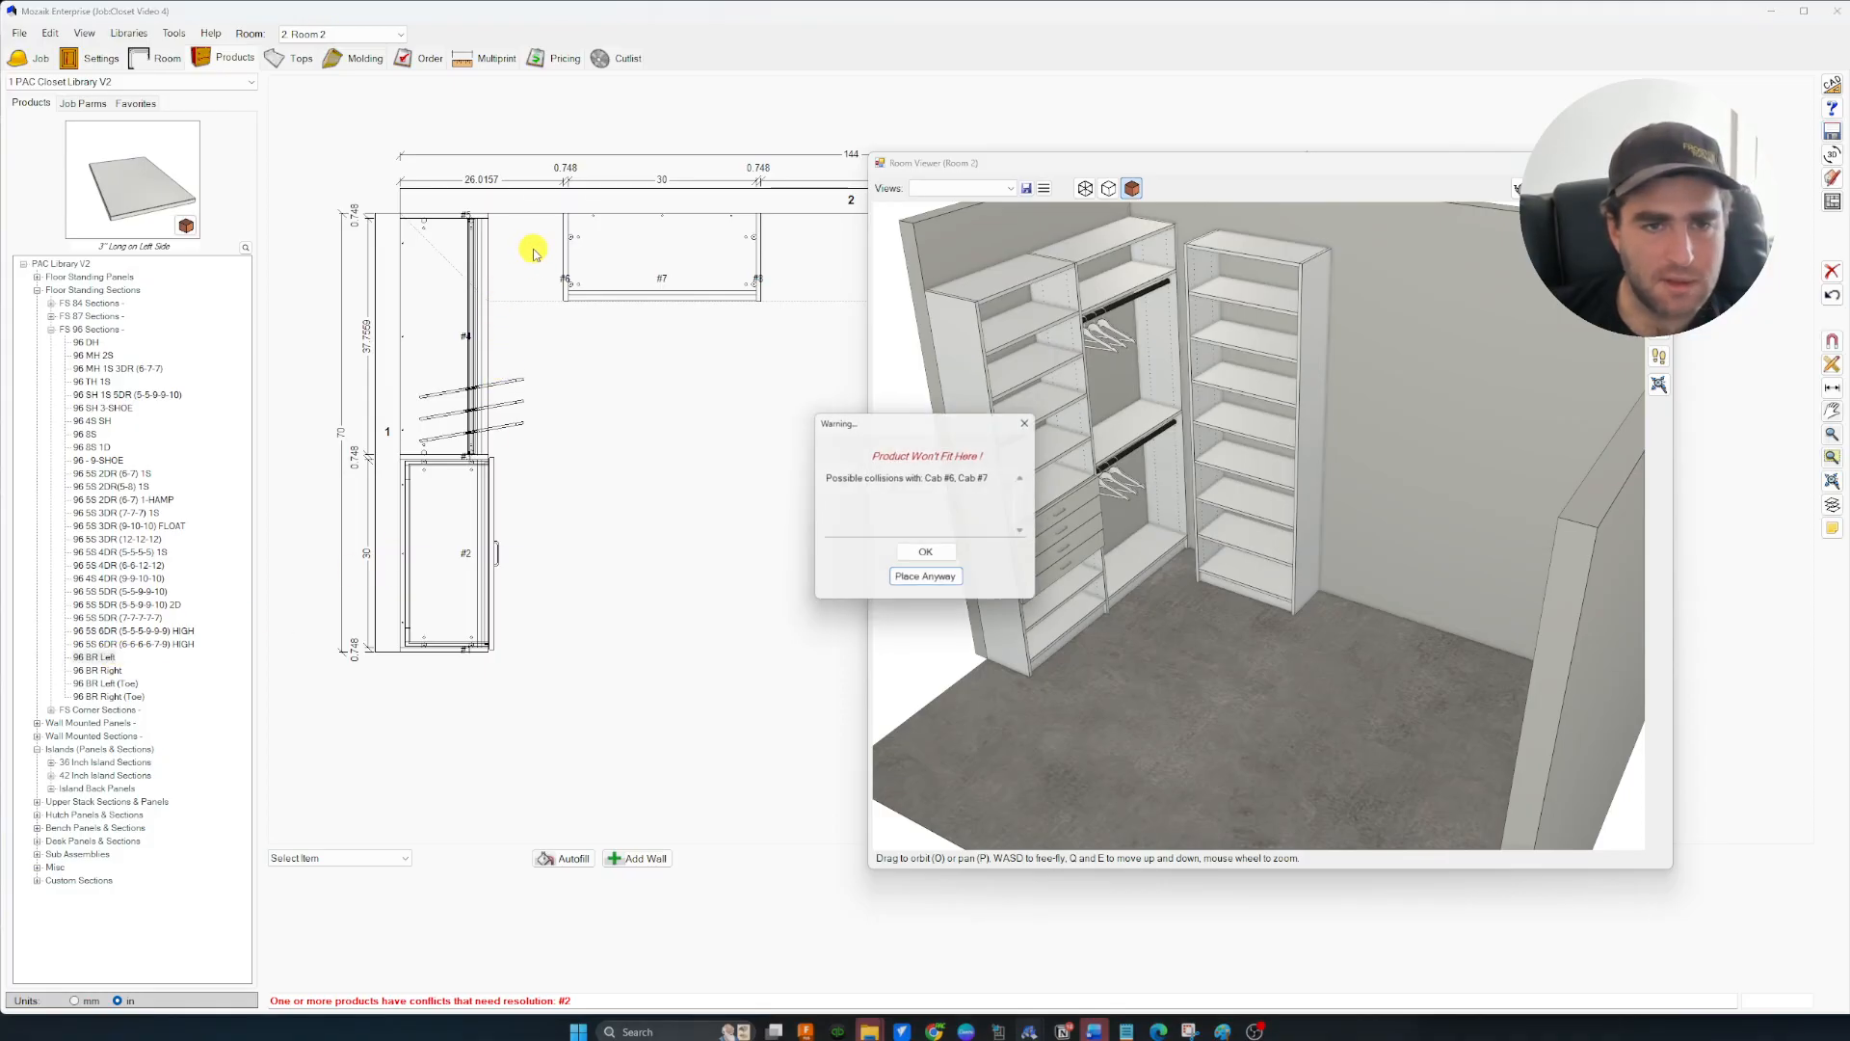
pyautogui.click(929, 581)
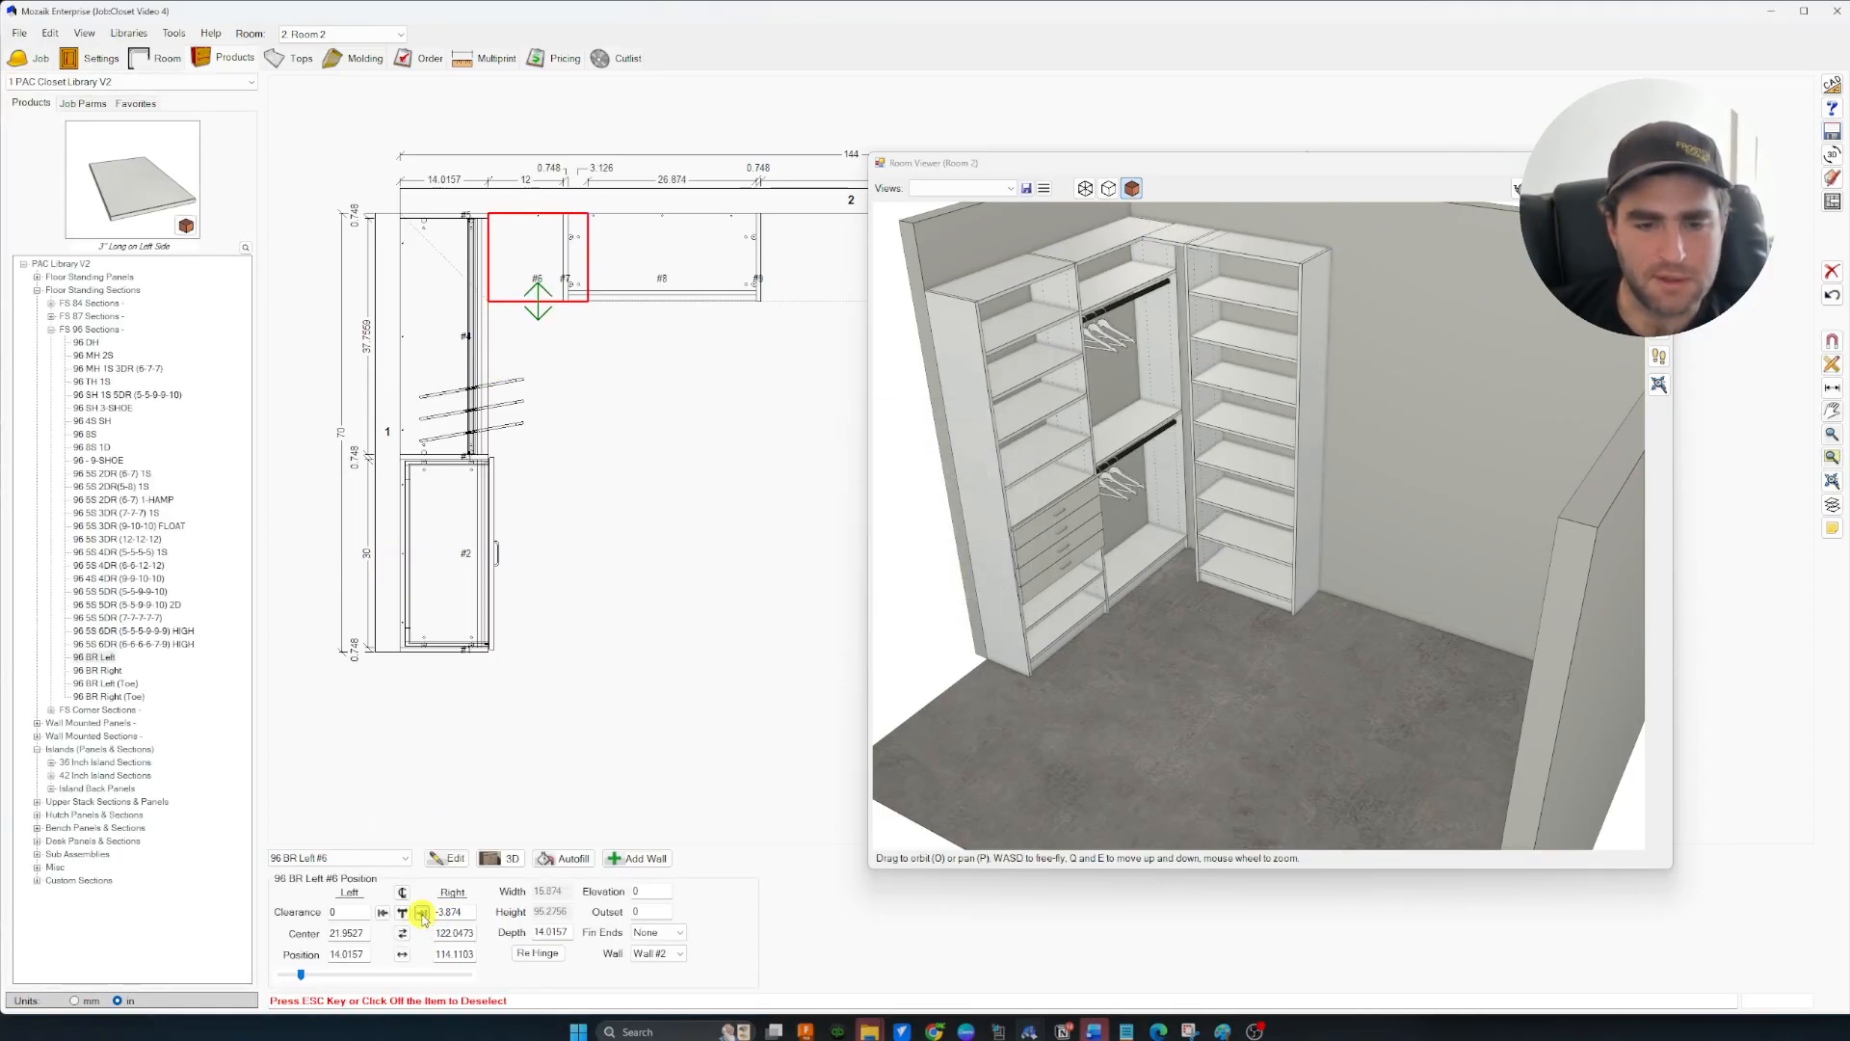
pyautogui.moveTo(1445, 627); pyautogui.dragTo(1151, 310)
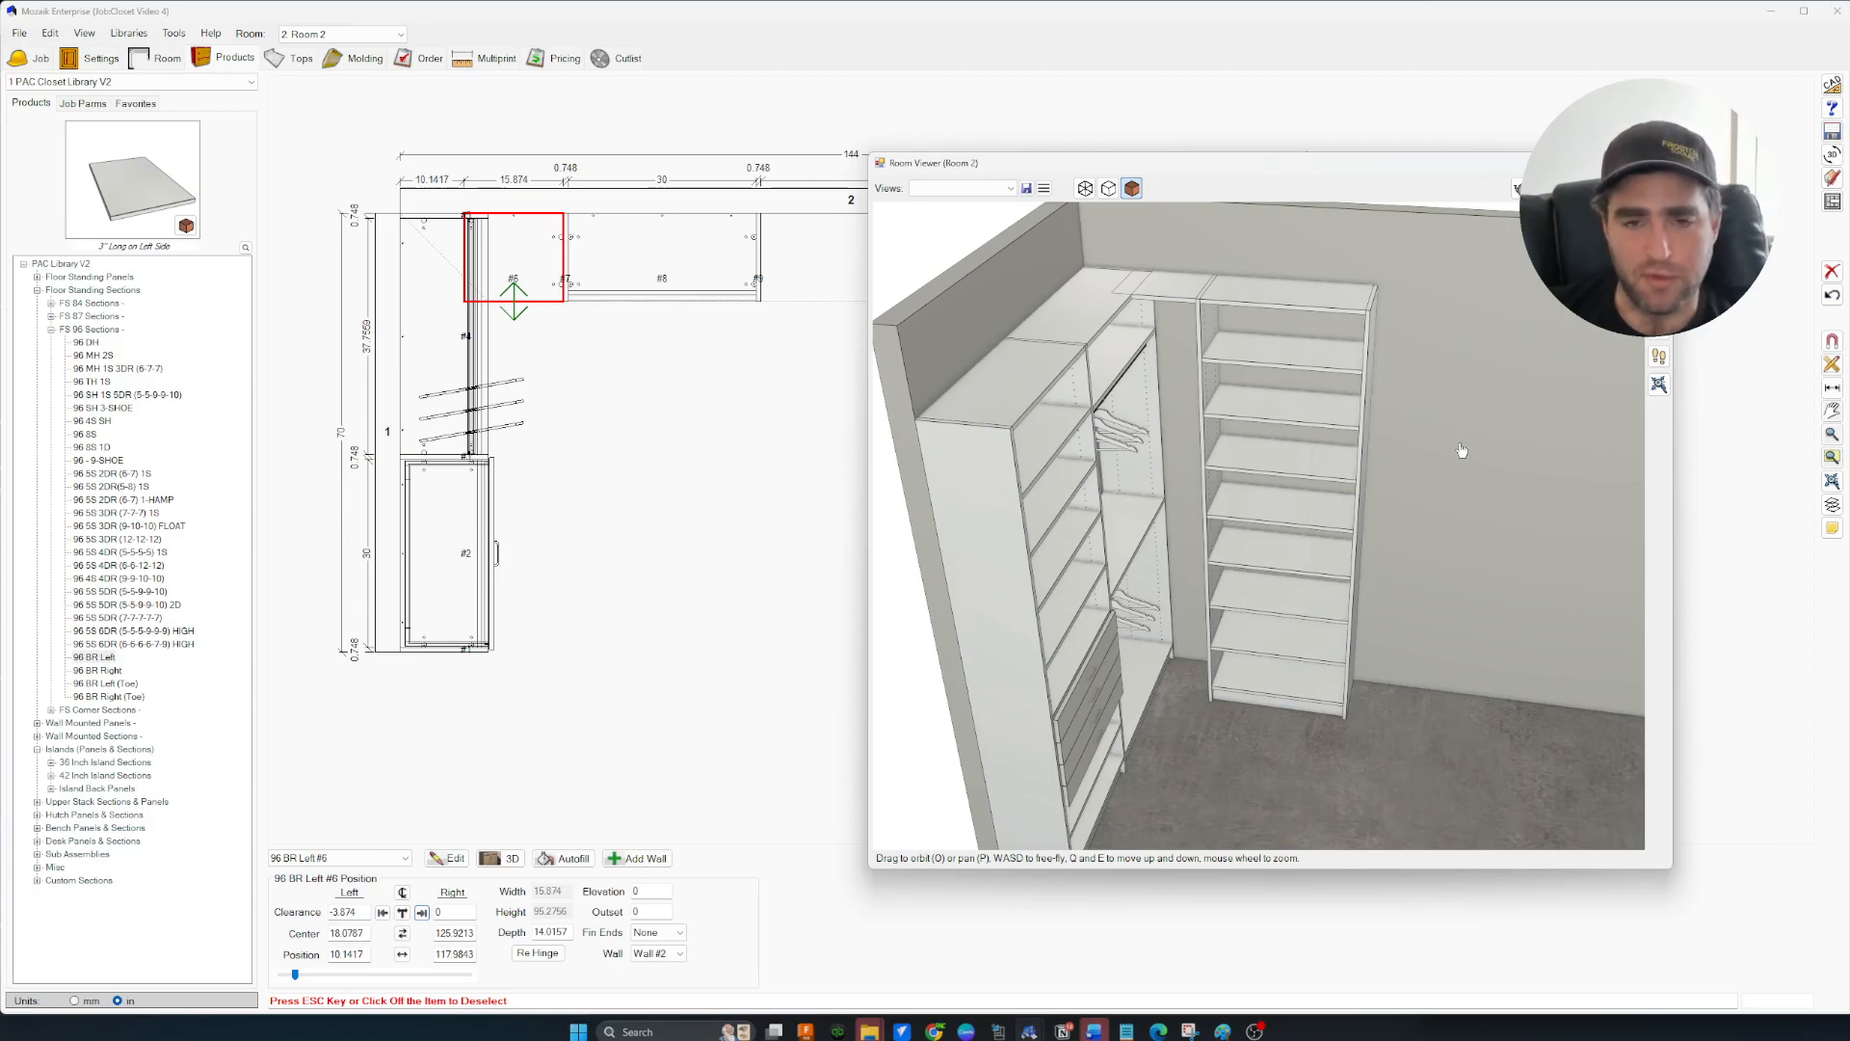
pyautogui.click(1654, 163)
pyautogui.moveTo(703, 468); pyautogui.dragTo(937, 408, button='middle')
pyautogui.scroll(7, 641, 612)
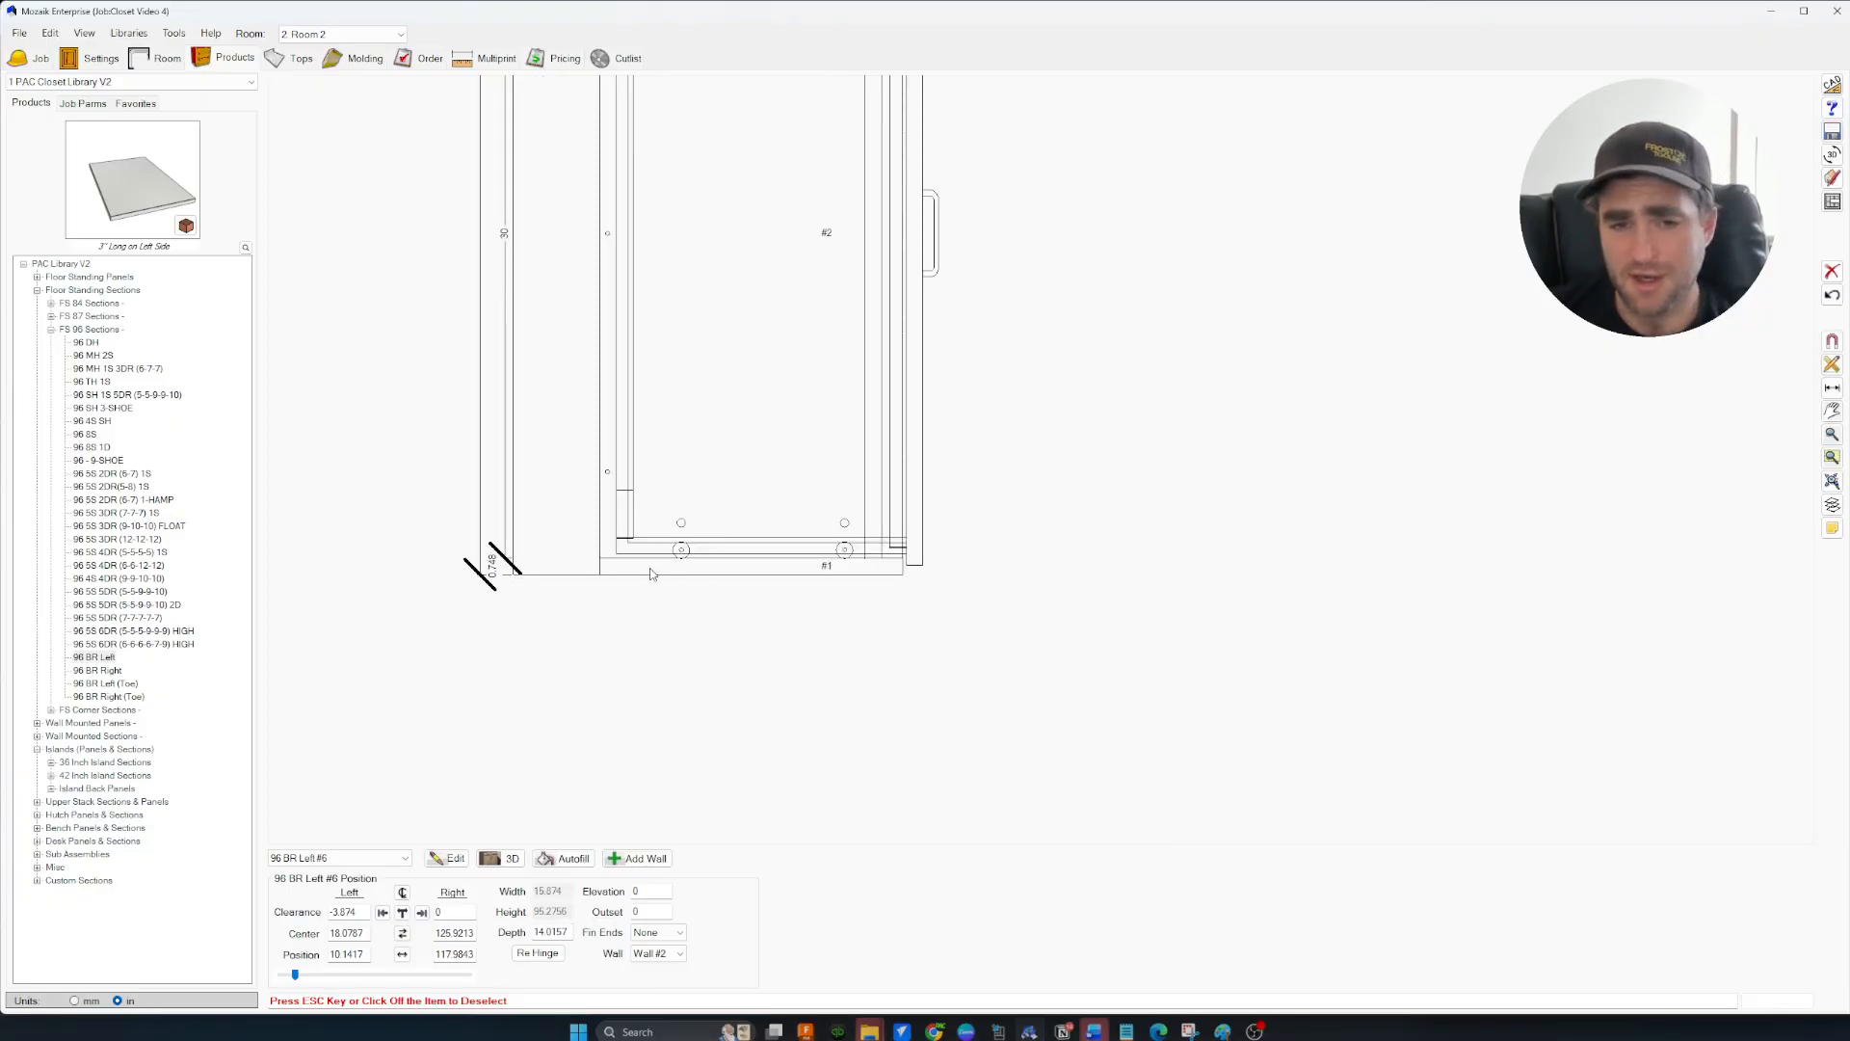
pyautogui.scroll(-7, 800, 576)
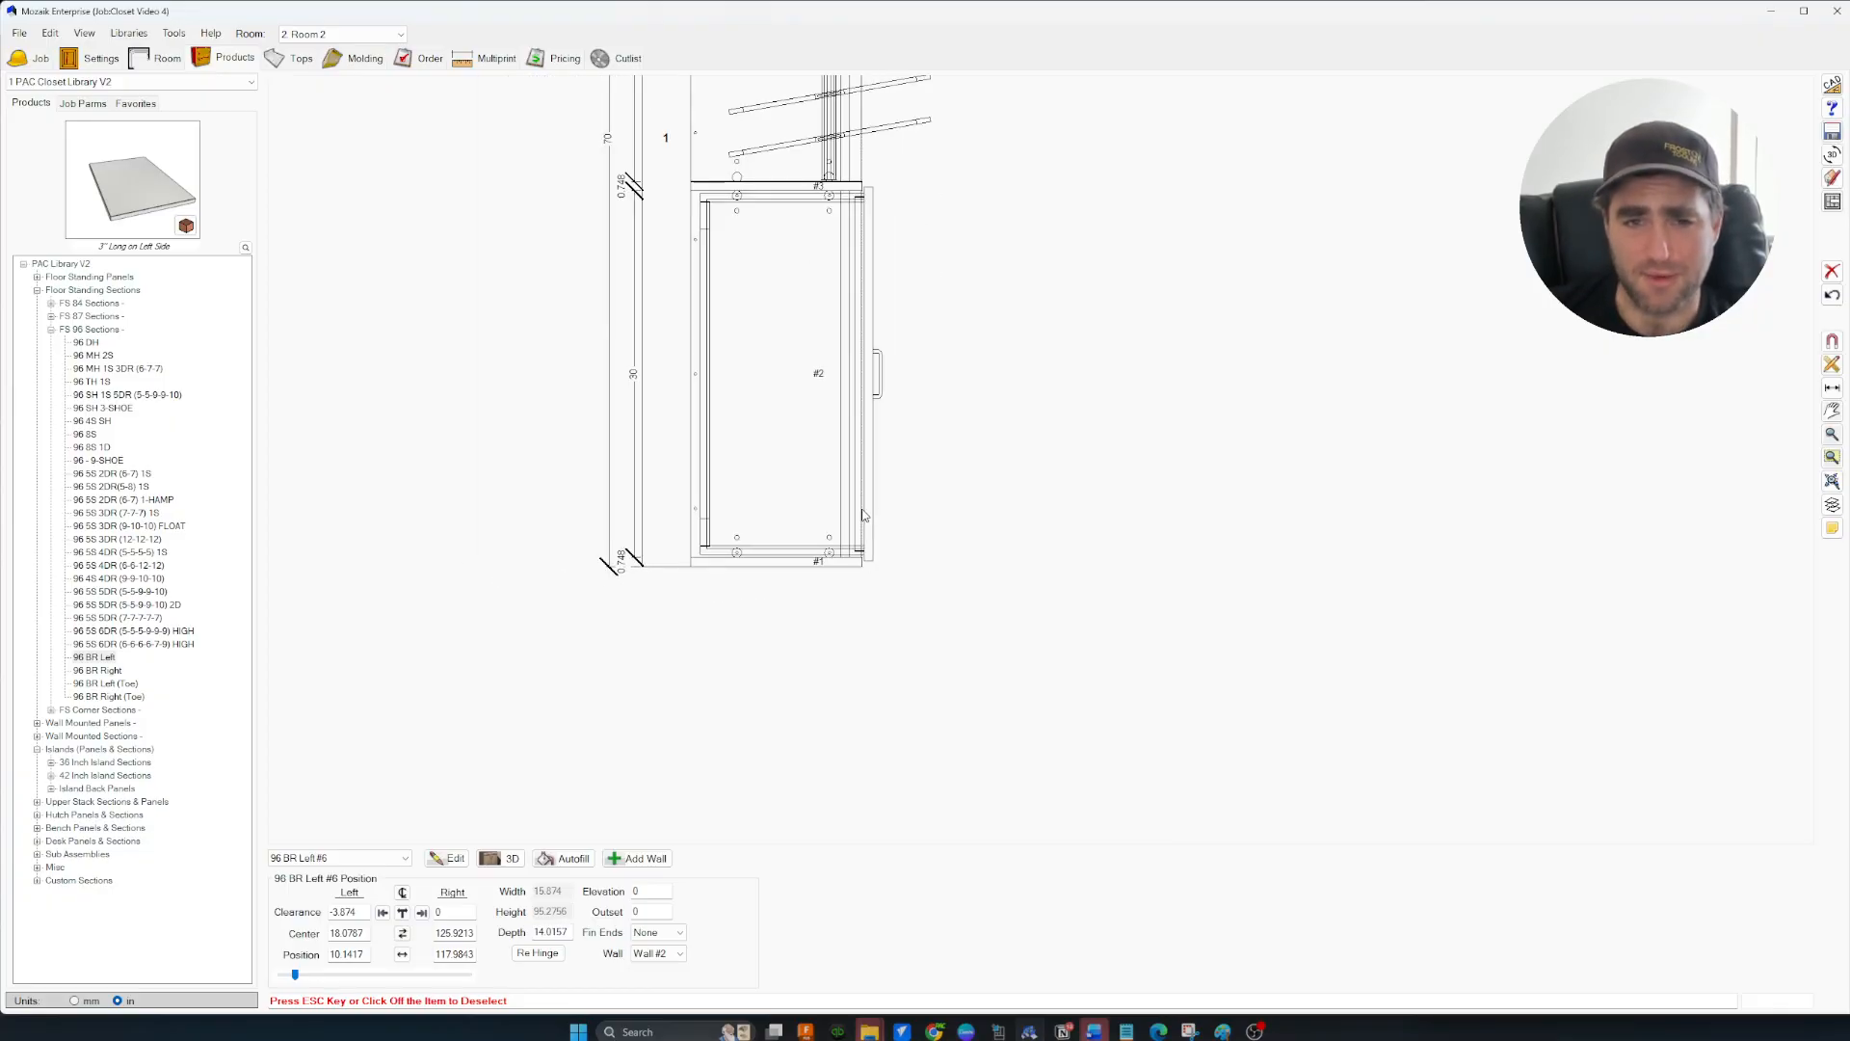
pyautogui.moveTo(1083, 324); pyautogui.dragTo(965, 471, button='middle')
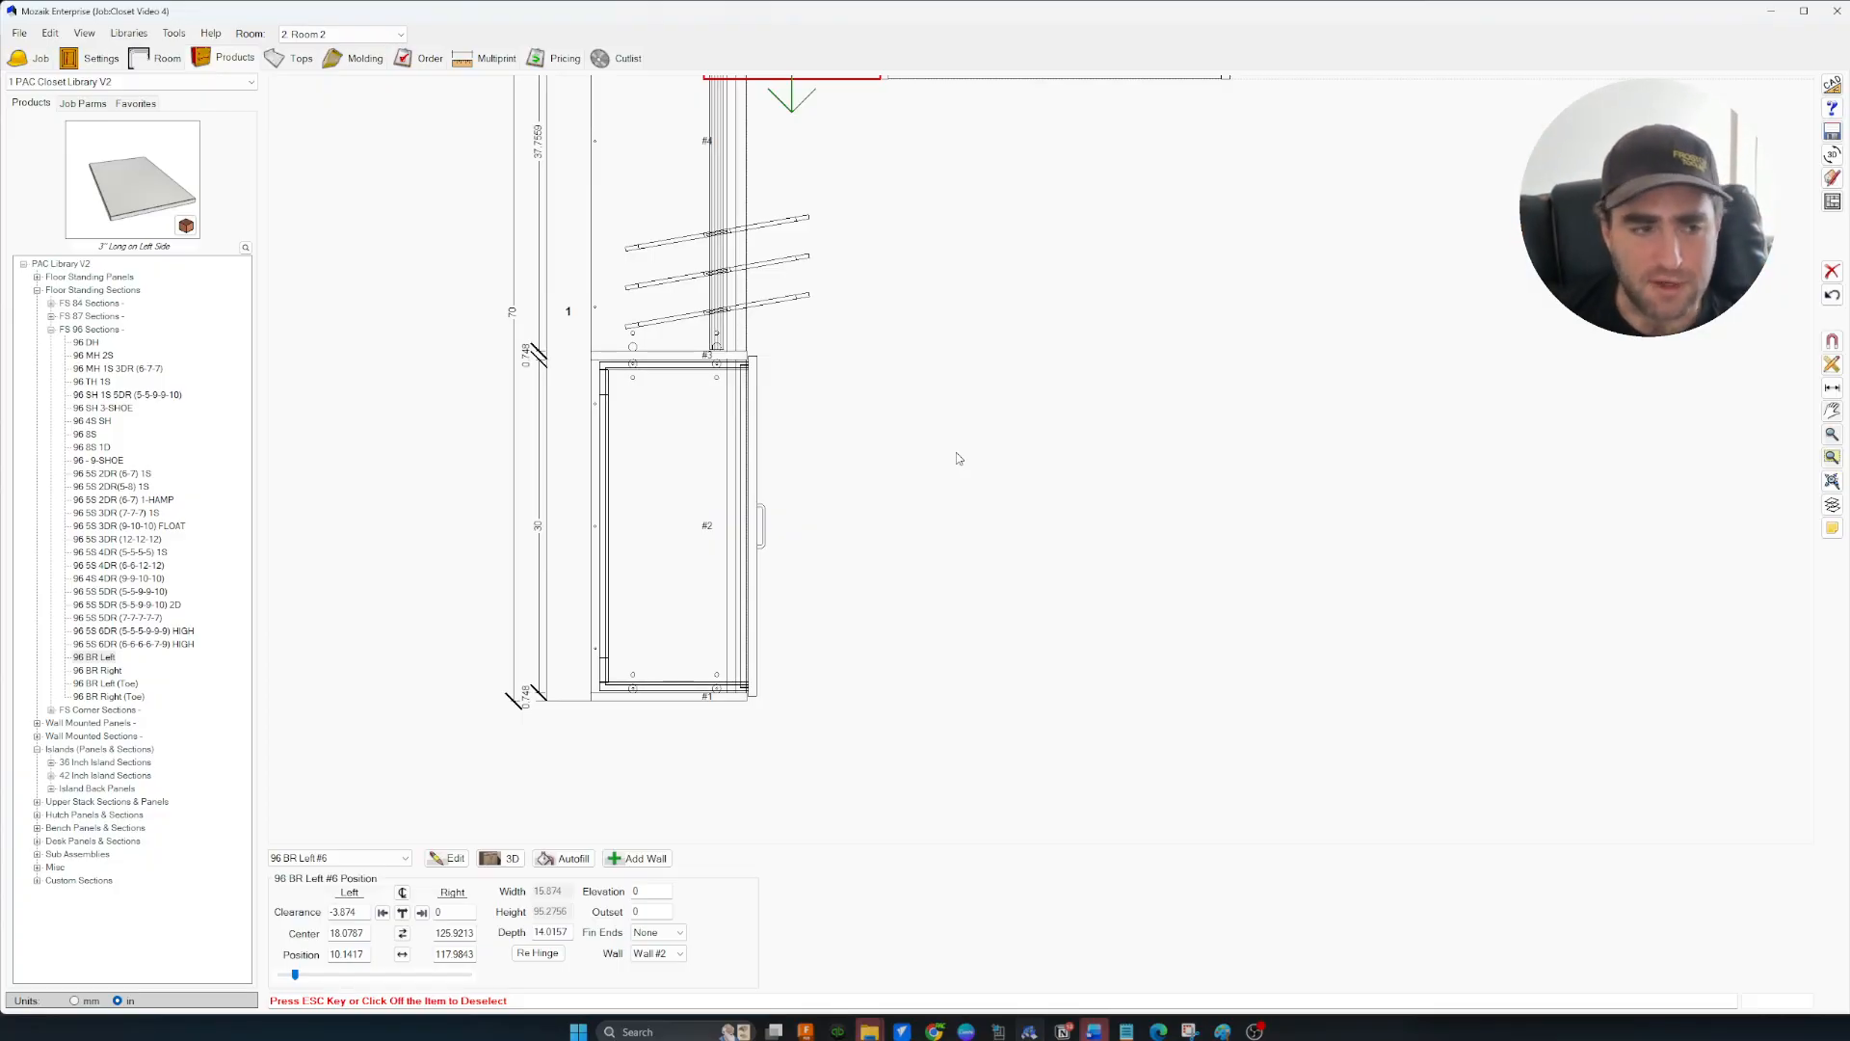
pyautogui.scroll(-3, 1099, 402)
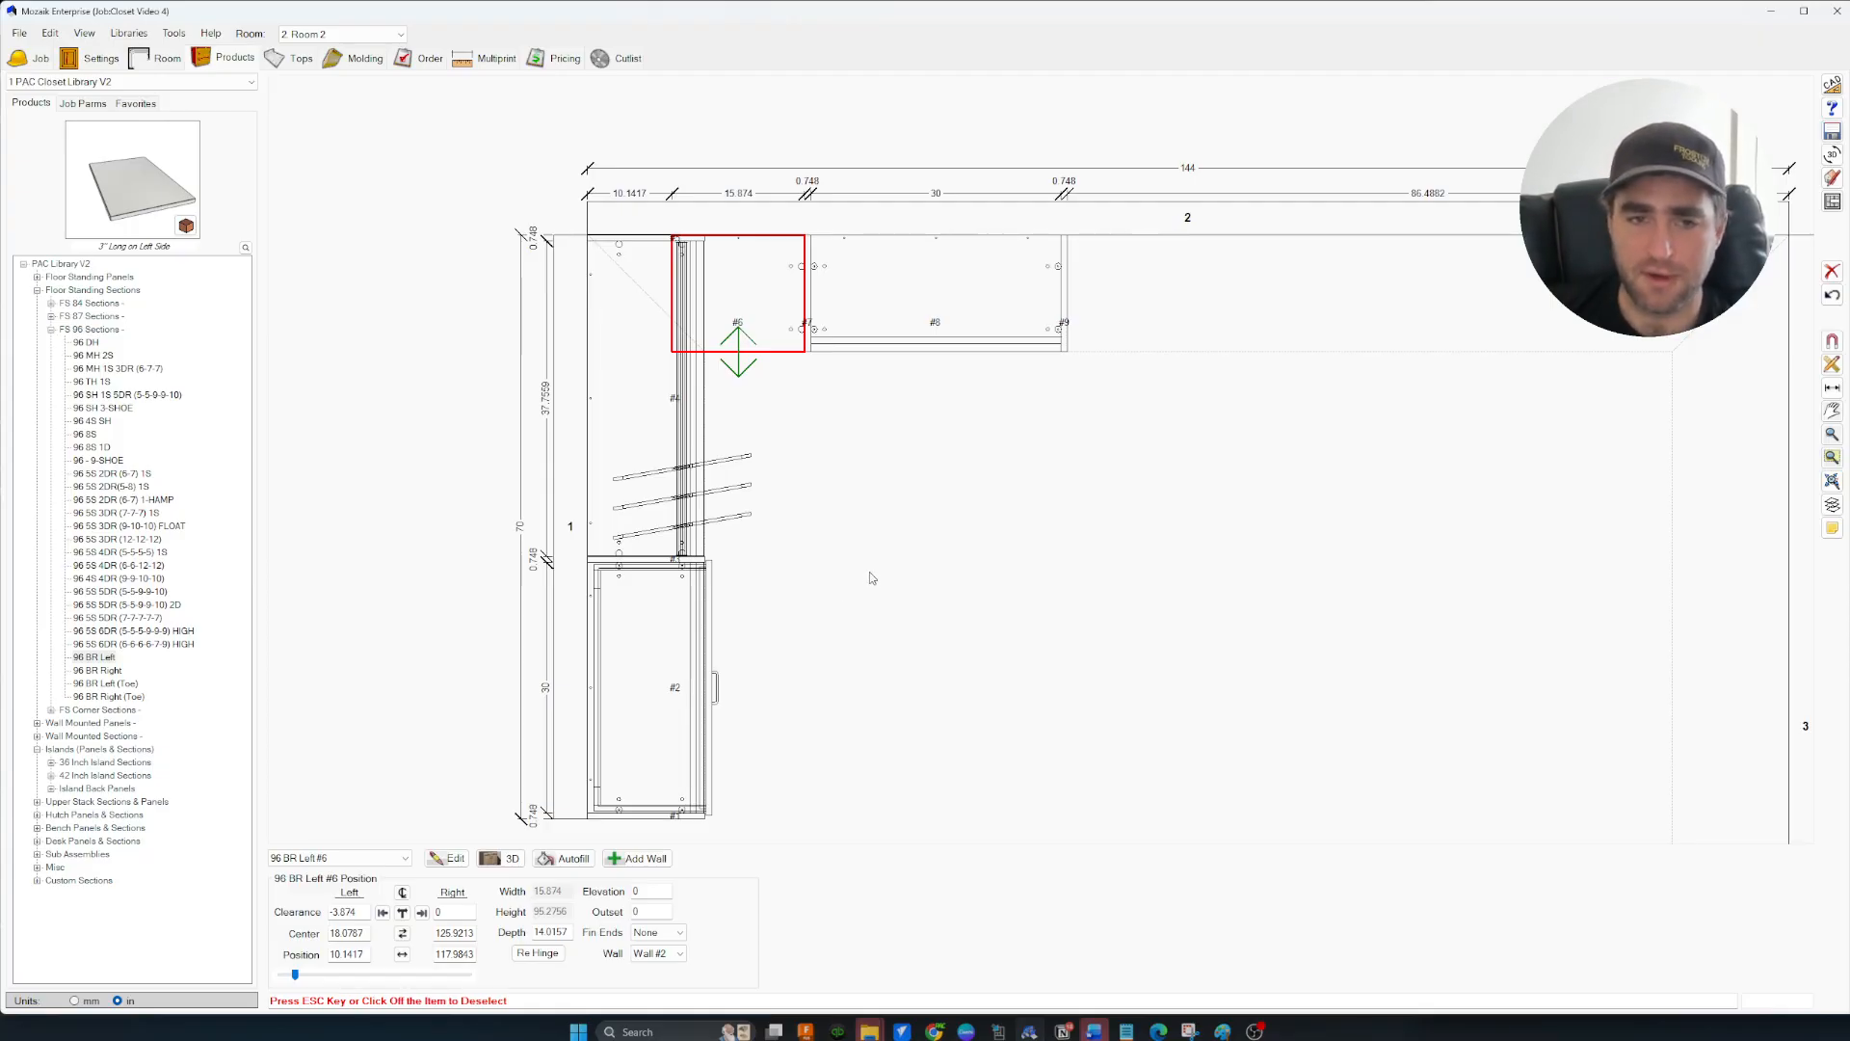
pyautogui.moveTo(880, 422)
pyautogui.mouseDown(button='middle')
pyautogui.moveTo(954, 417)
pyautogui.moveTo(975, 446)
pyautogui.mouseUp(button='middle')
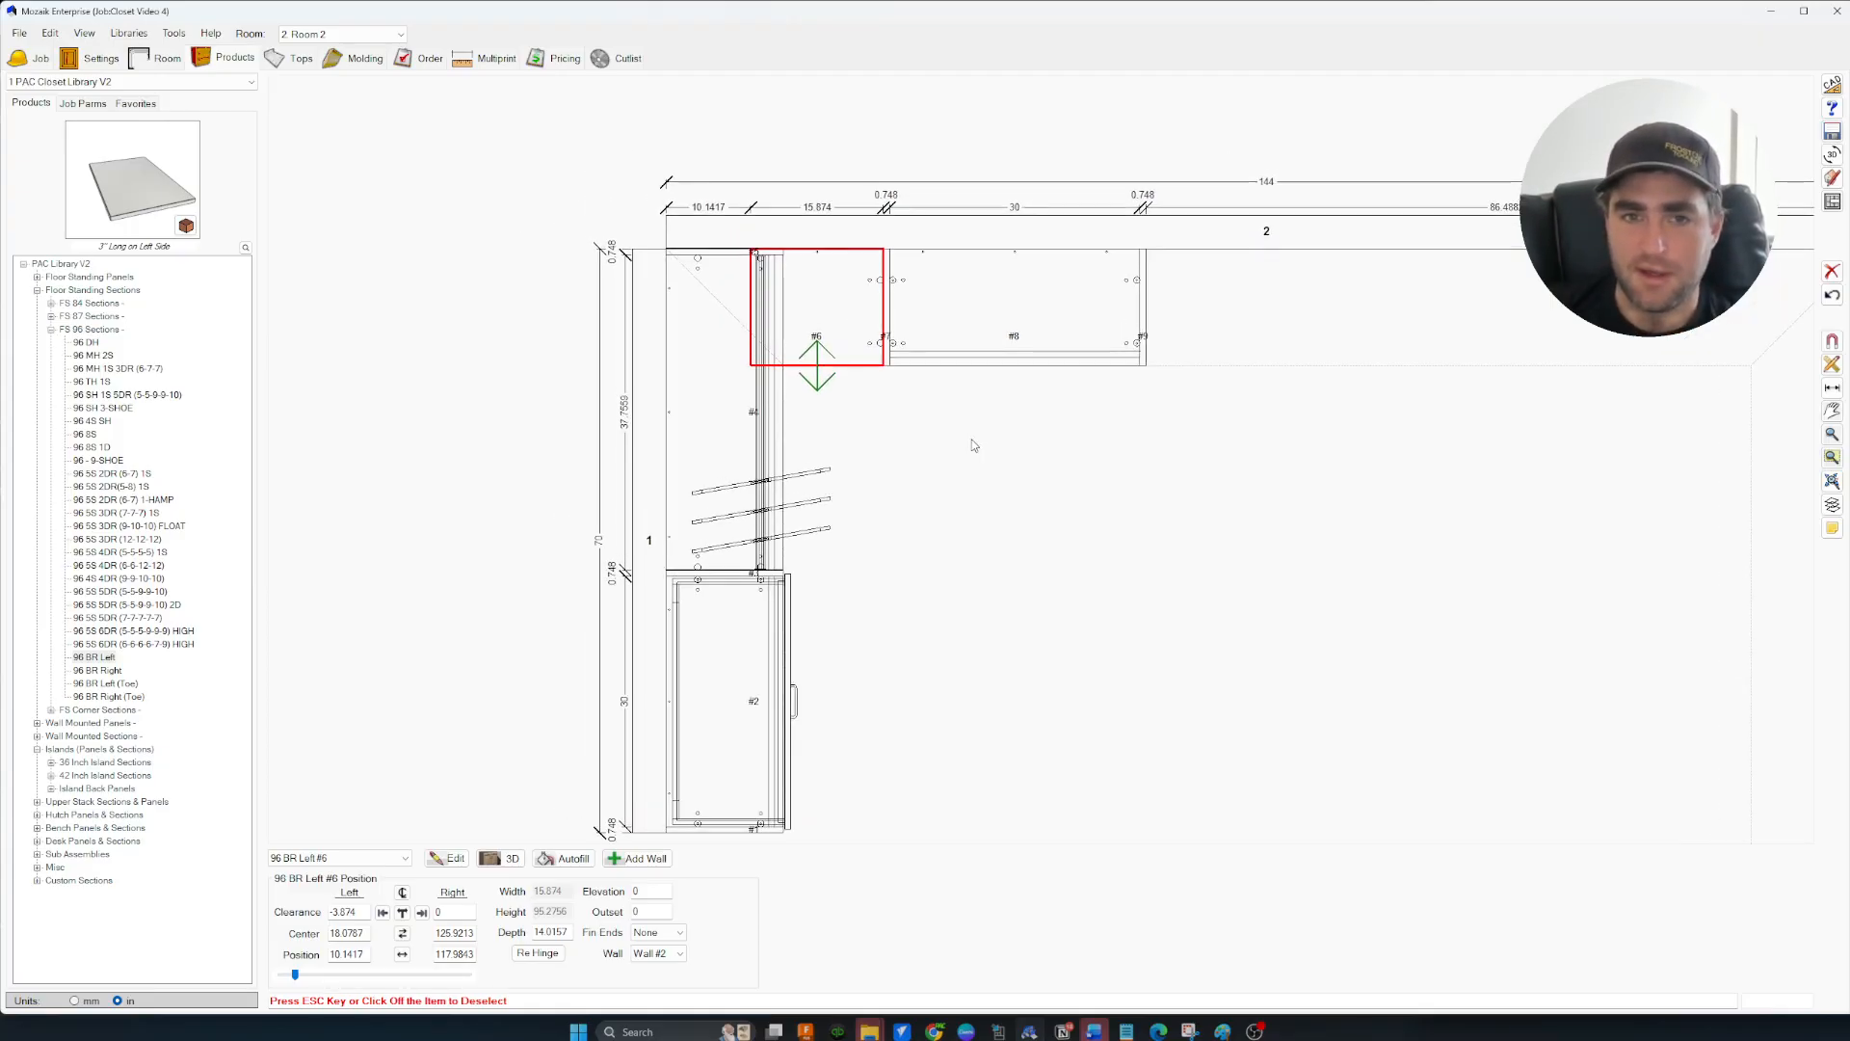
pyautogui.click(1832, 154)
pyautogui.moveTo(1360, 168); pyautogui.dragTo(1500, 174)
pyautogui.moveTo(944, 434)
pyautogui.mouseDown(button='middle')
pyautogui.moveTo(687, 356)
pyautogui.moveTo(679, 403)
pyautogui.mouseUp(button='middle')
pyautogui.moveTo(1322, 508); pyautogui.dragTo(1269, 460)
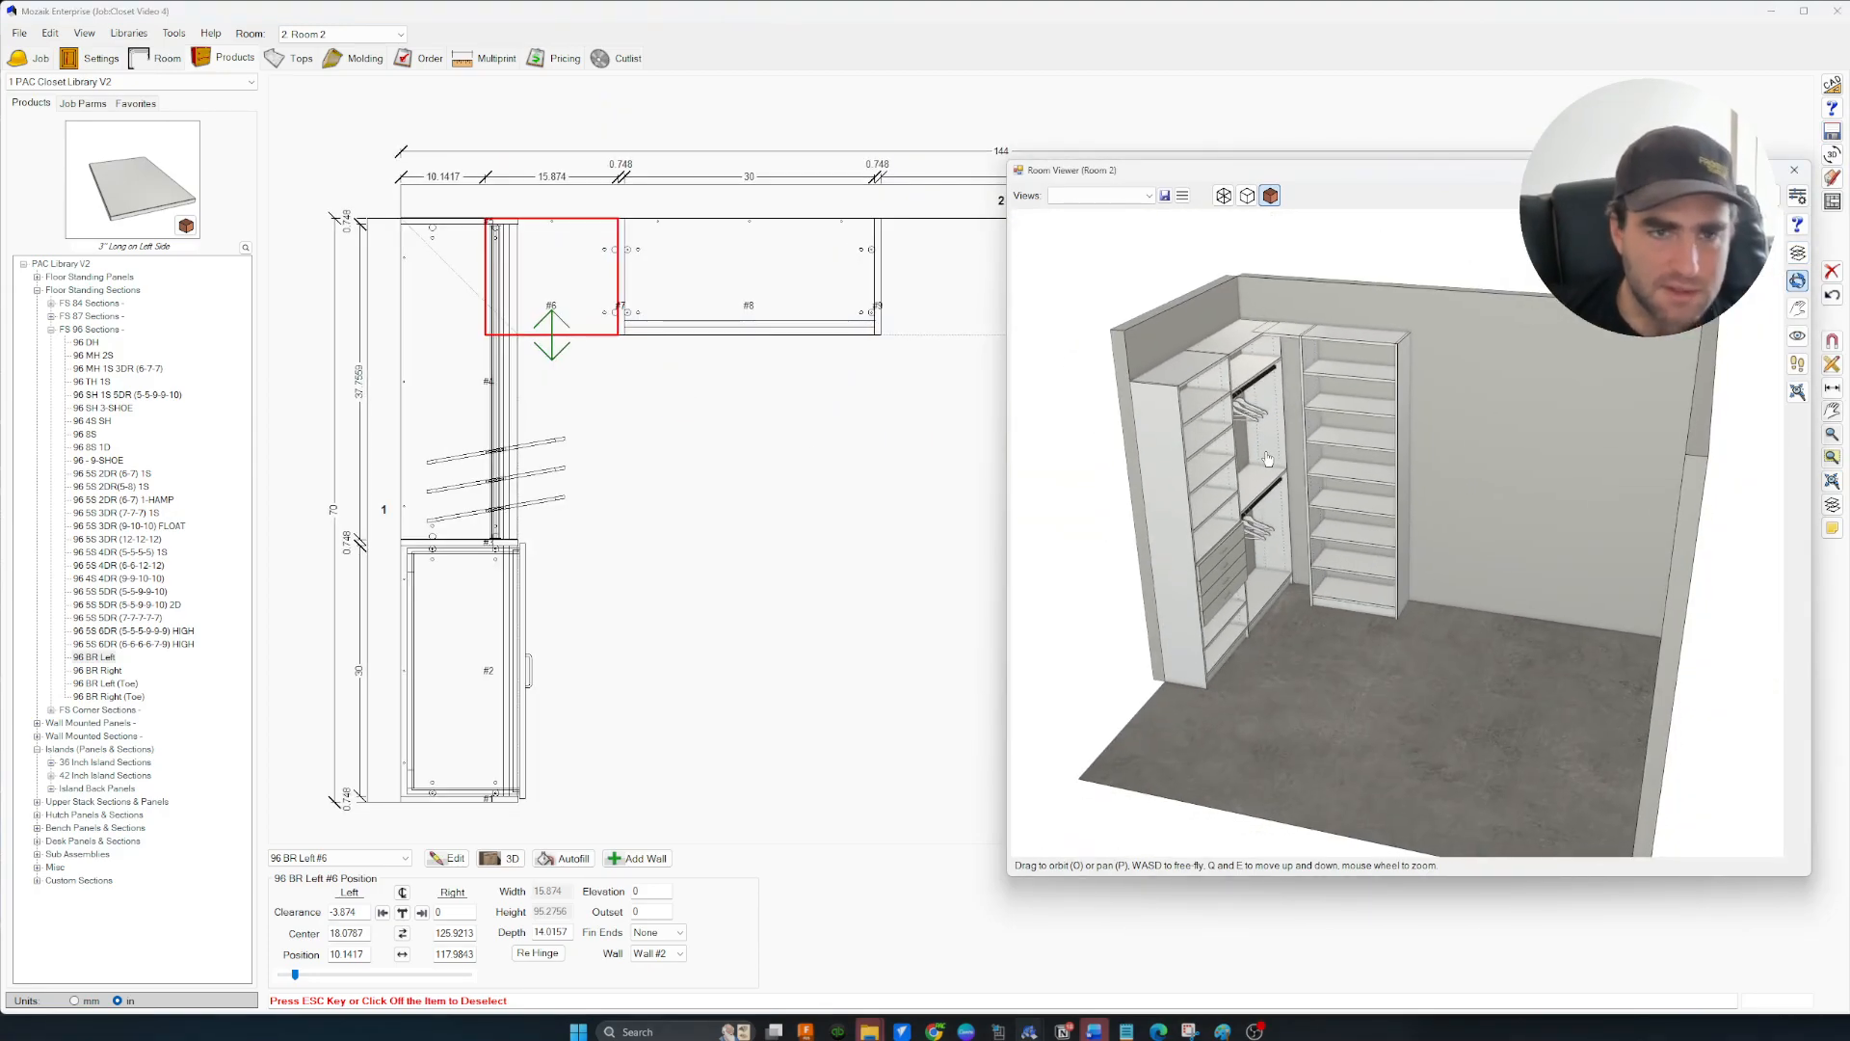
# Select corner section #6 on its own and delete it from the plan
pyautogui.scroll(10, 1334, 518)
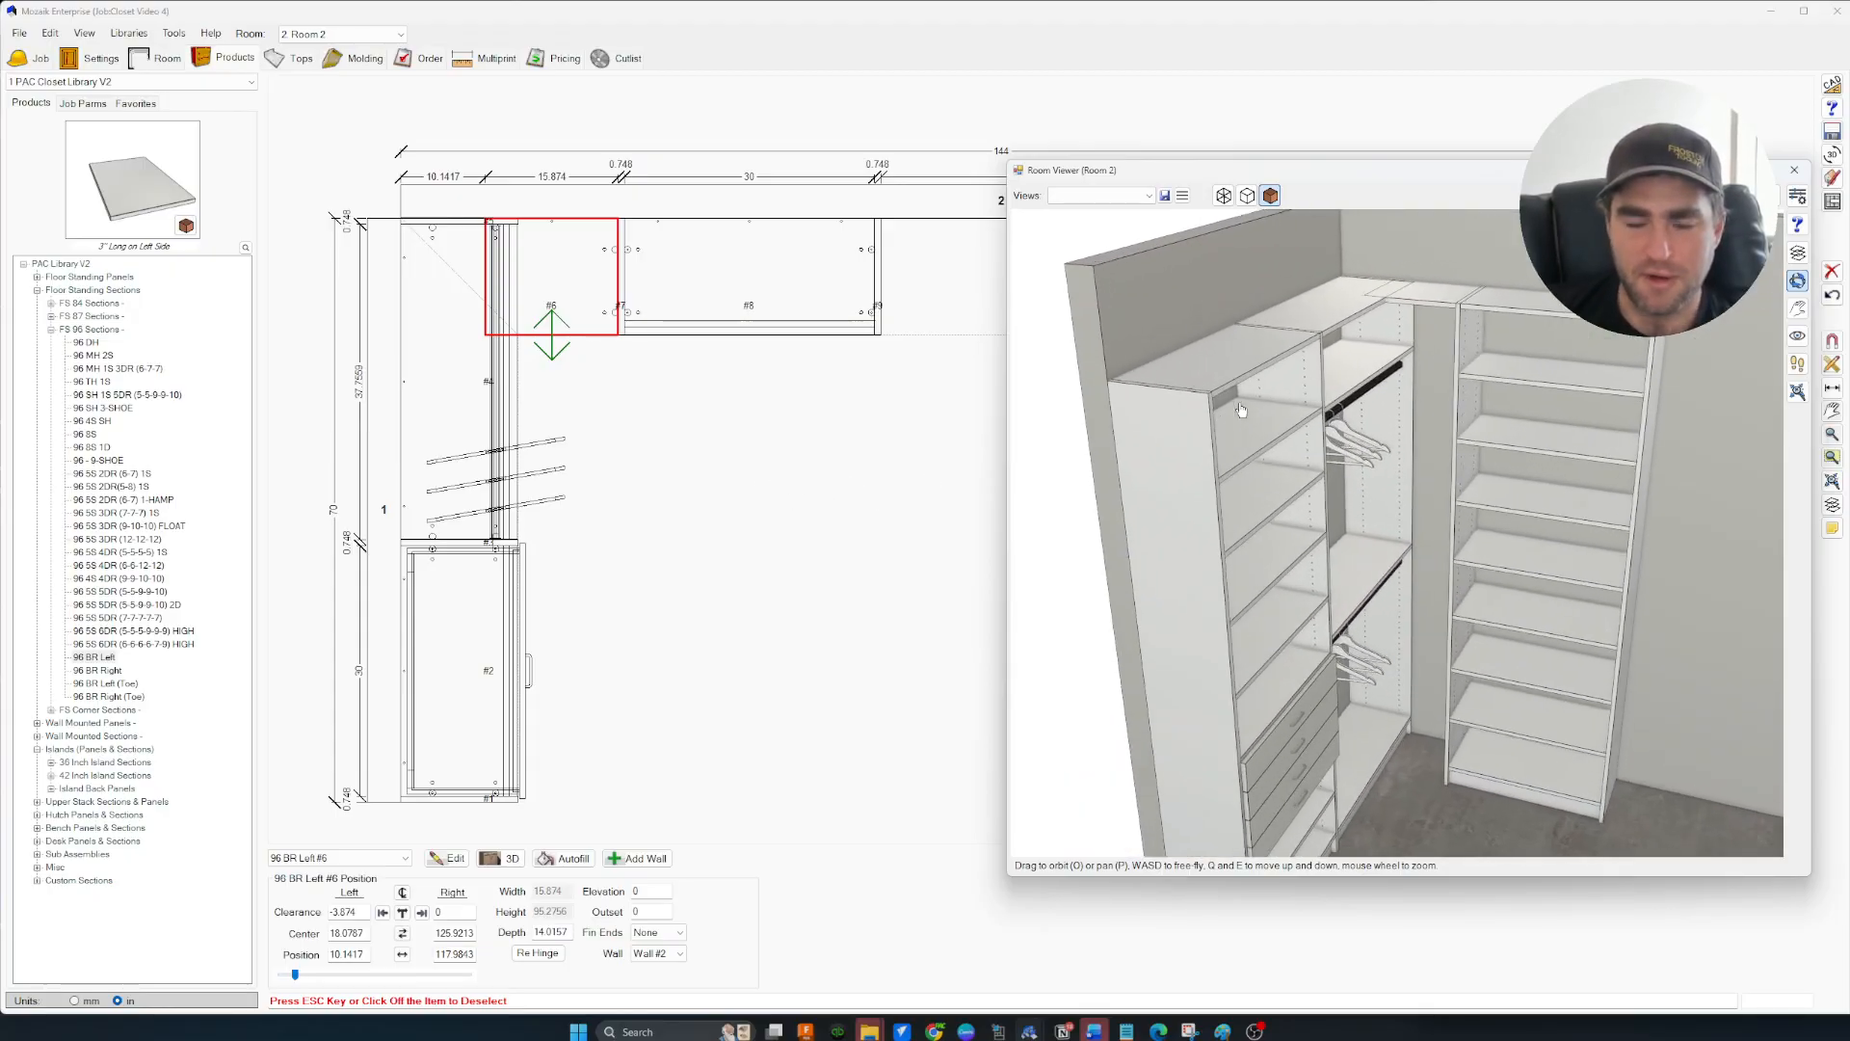
pyautogui.scroll(3, 1242, 416)
pyautogui.scroll(-2, 1251, 441)
pyautogui.moveTo(1252, 447); pyautogui.dragTo(1331, 515)
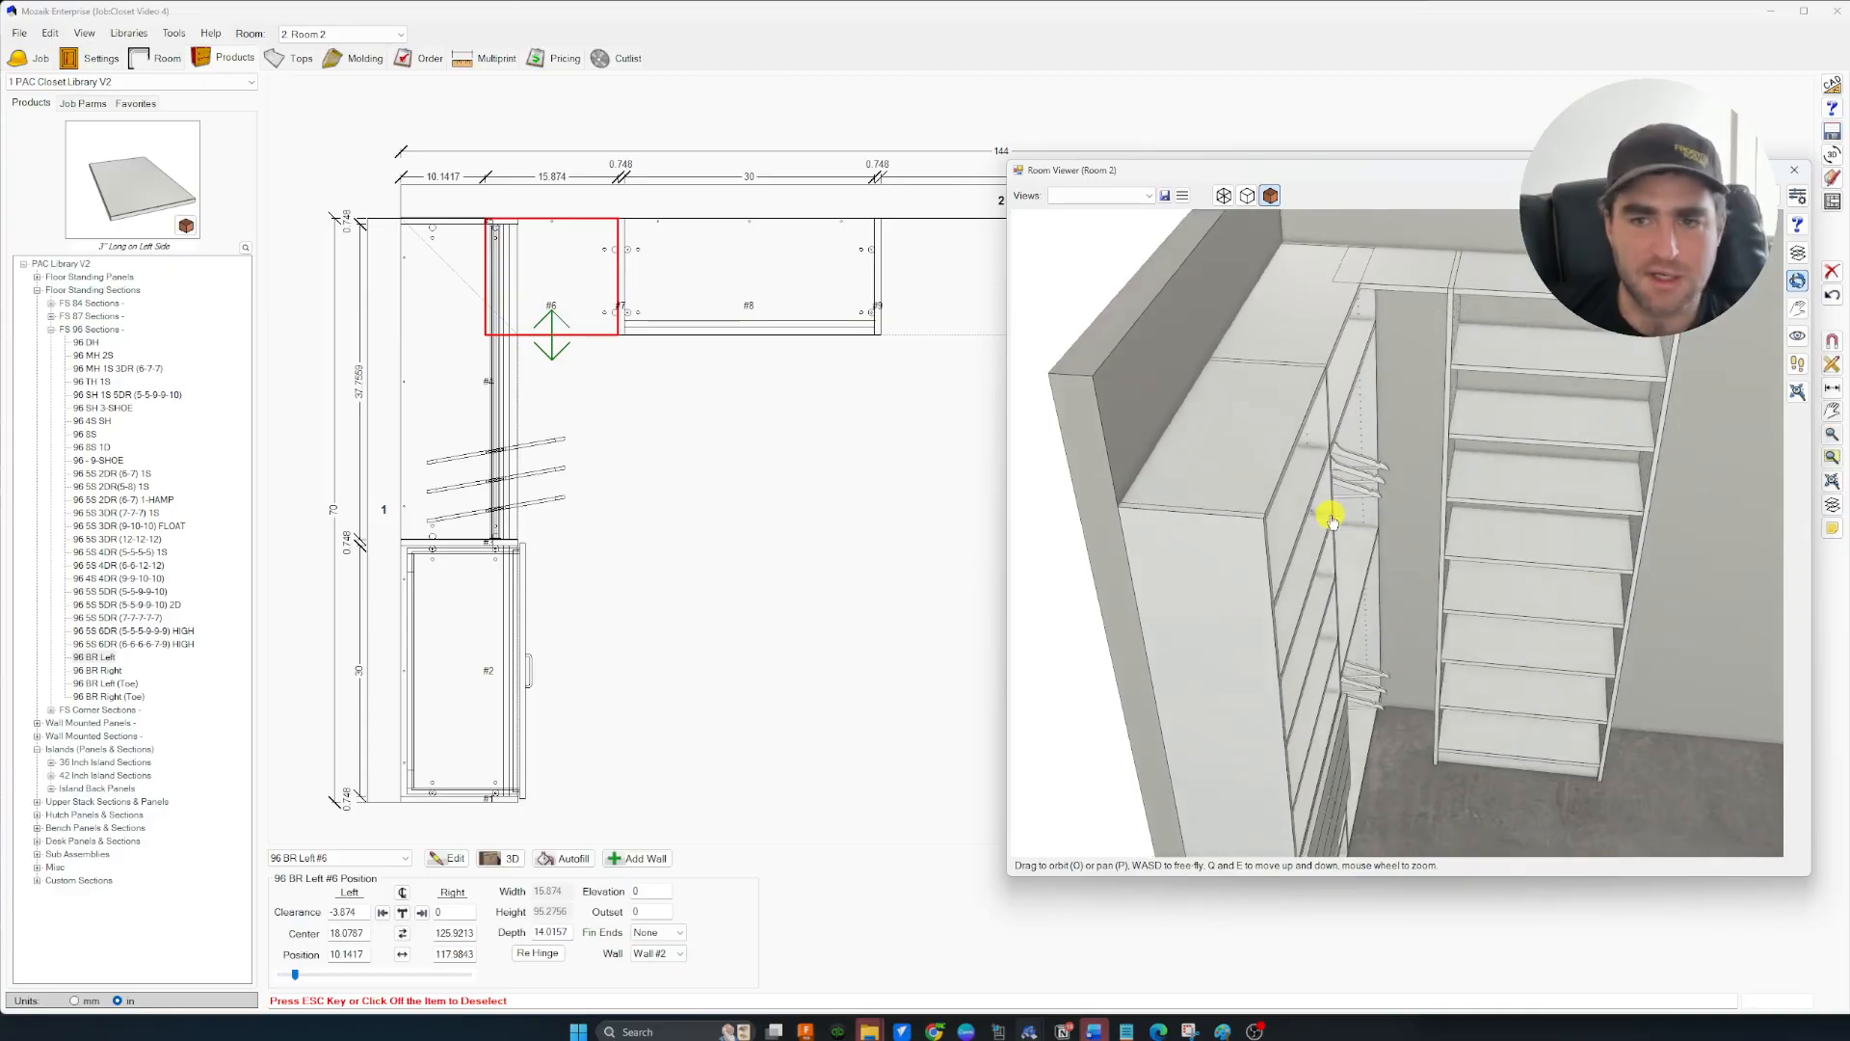
pyautogui.scroll(-3, 599, 476)
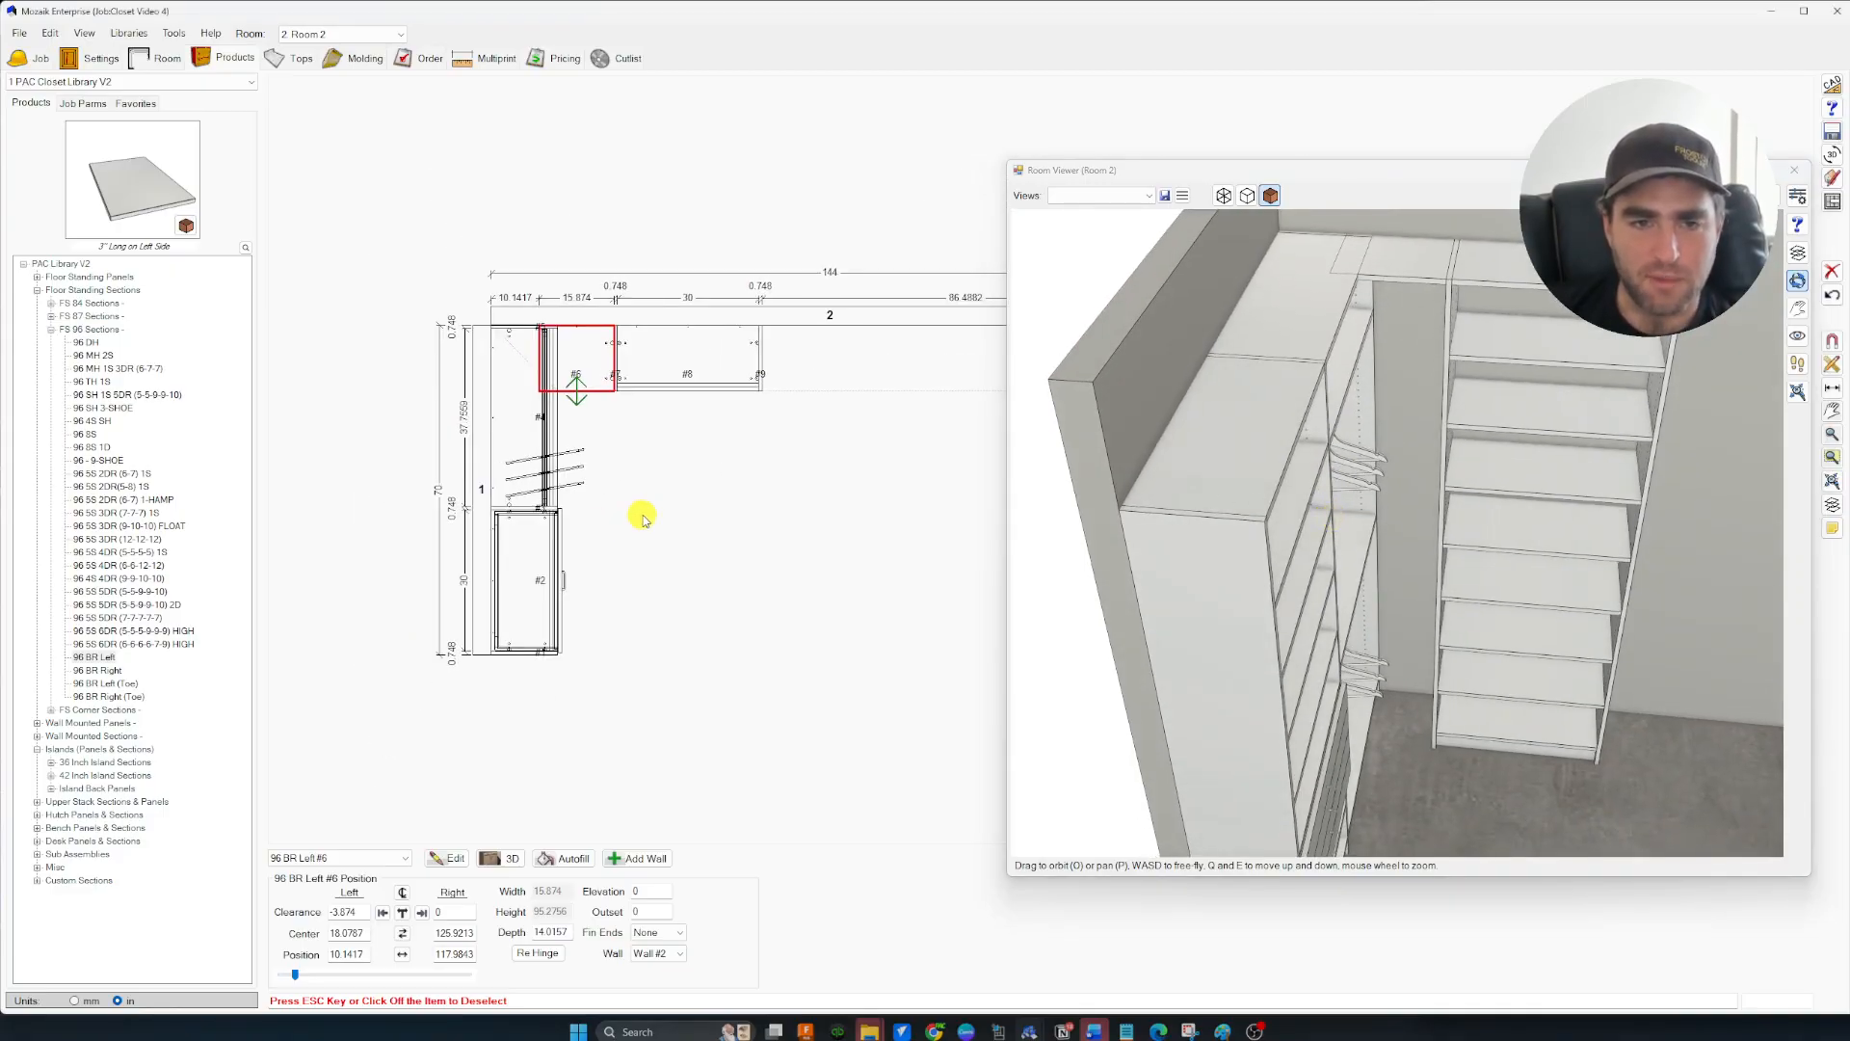
pyautogui.click(810, 495)
pyautogui.scroll(4, 731, 496)
pyautogui.click(575, 468)
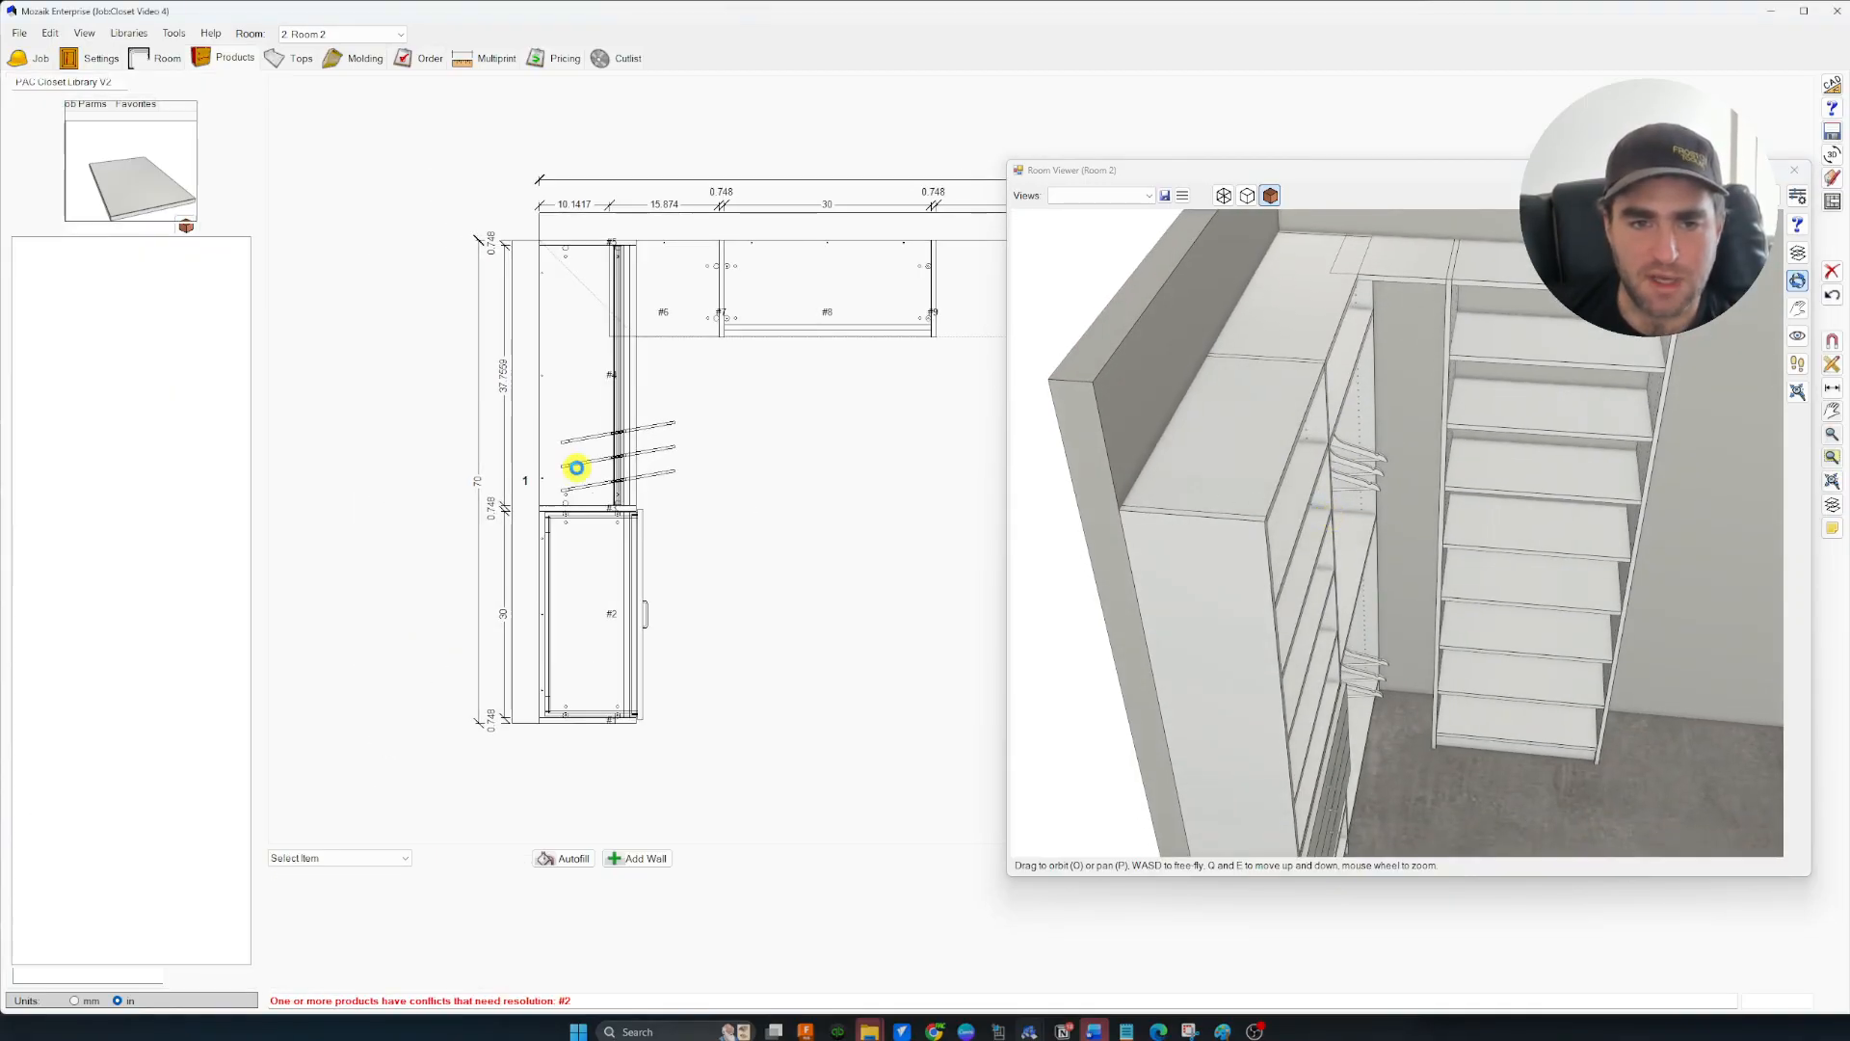
pyautogui.click(591, 559)
pyautogui.click(690, 312)
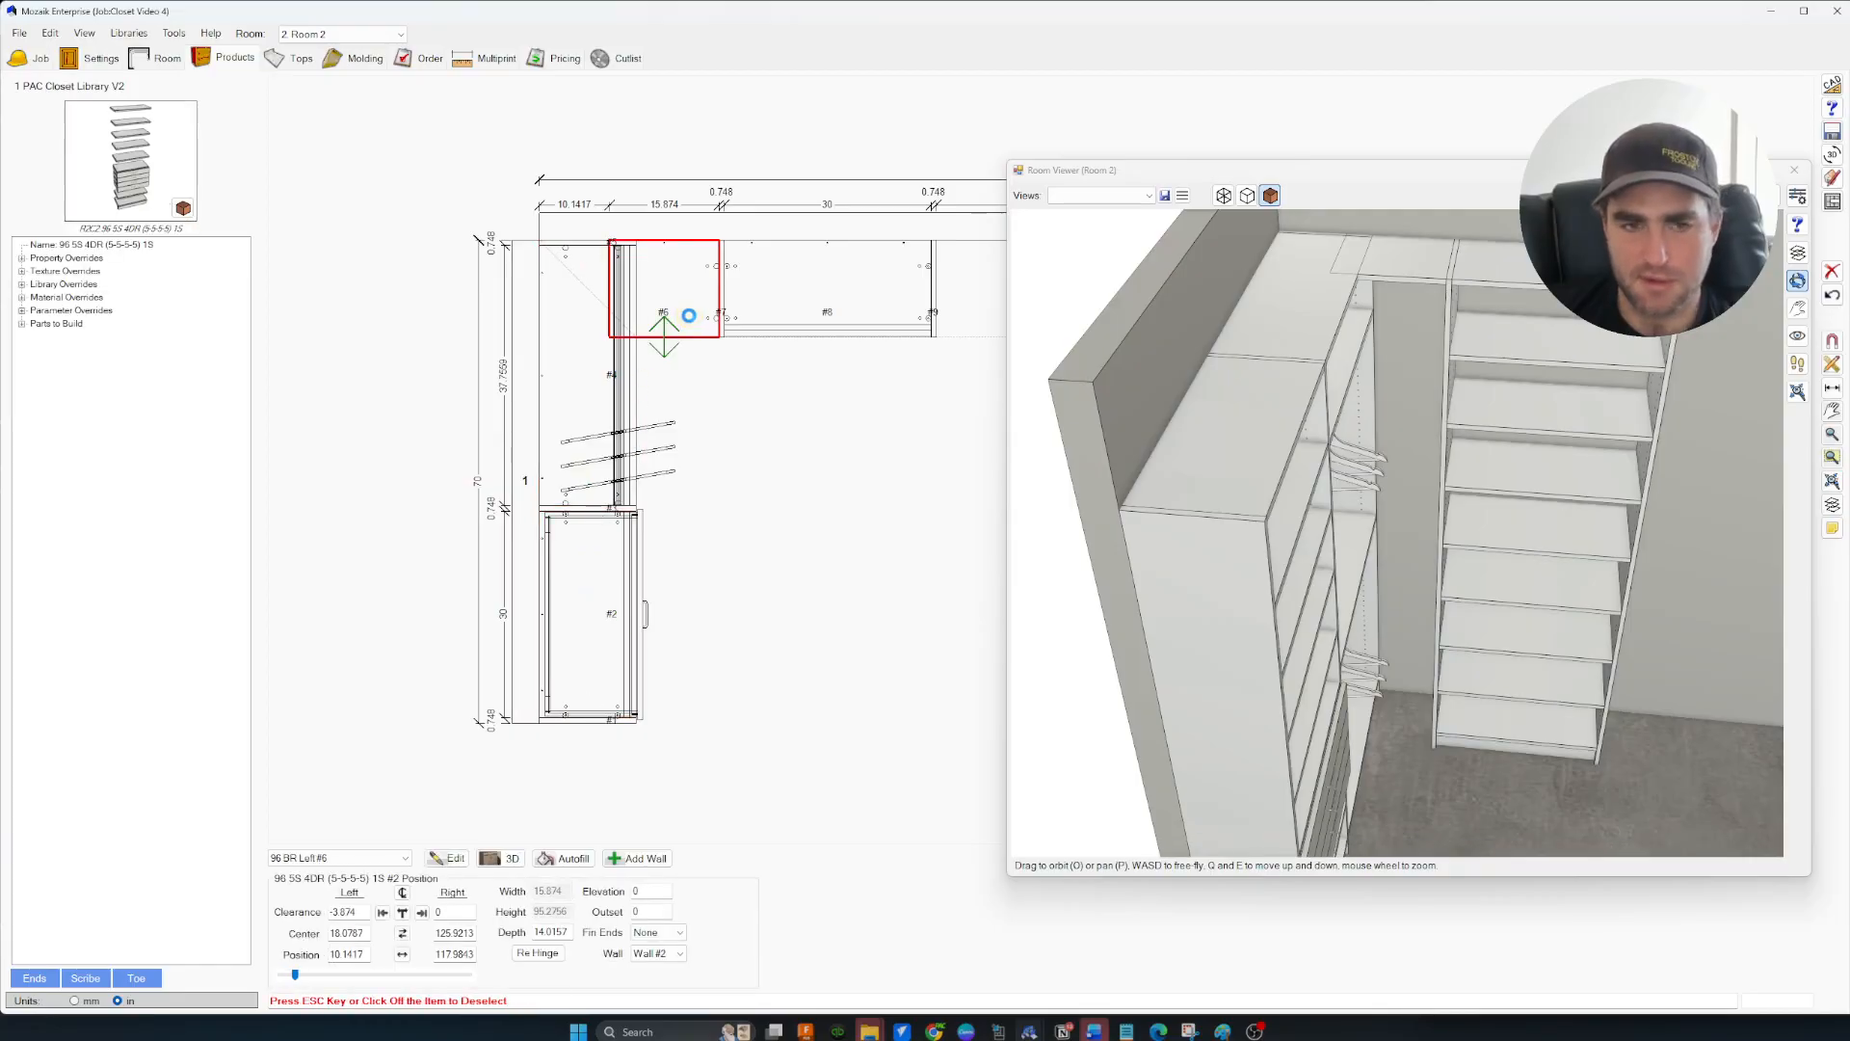
pyautogui.click(653, 635)
pyautogui.moveTo(656, 732); pyautogui.dragTo(496, 193)
pyautogui.click(677, 280)
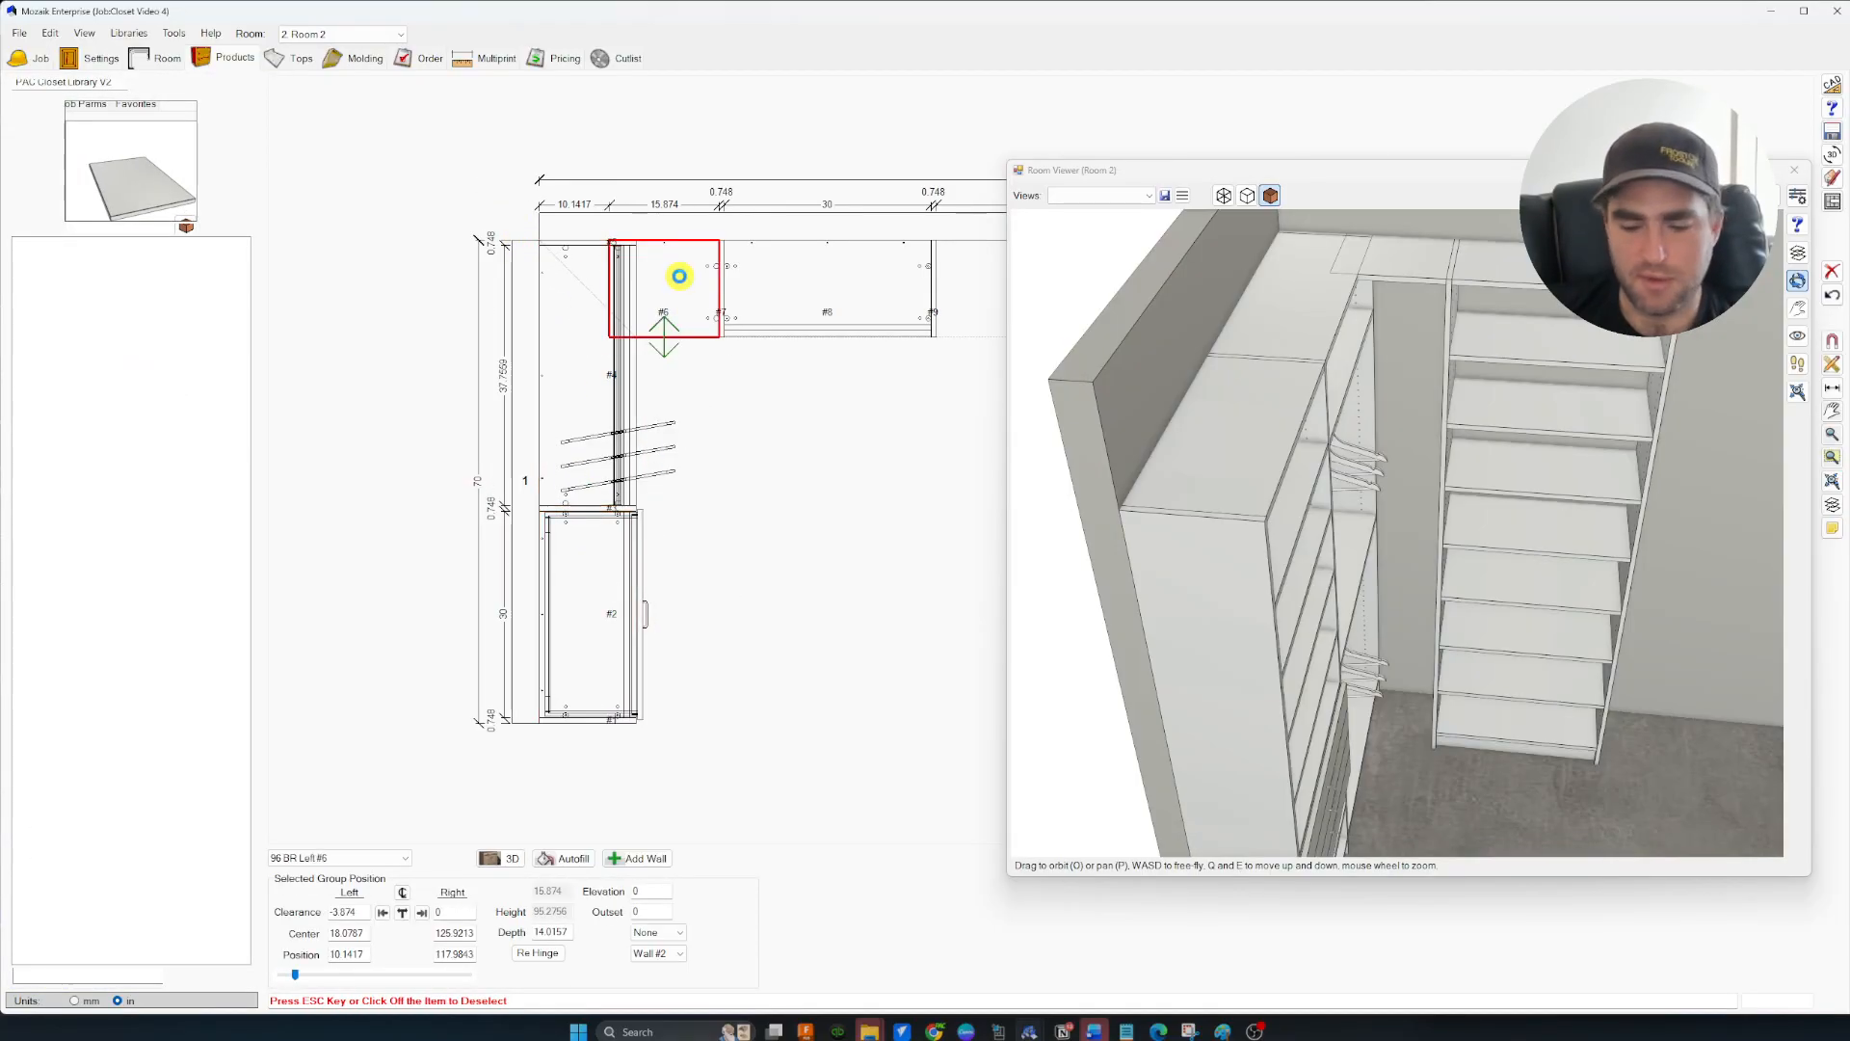
pyautogui.press('Delete')
# Set left-wall sections #4 and #2 to a depth of 16 (15.9843)
pyautogui.moveTo(669, 752); pyautogui.dragTo(467, 165)
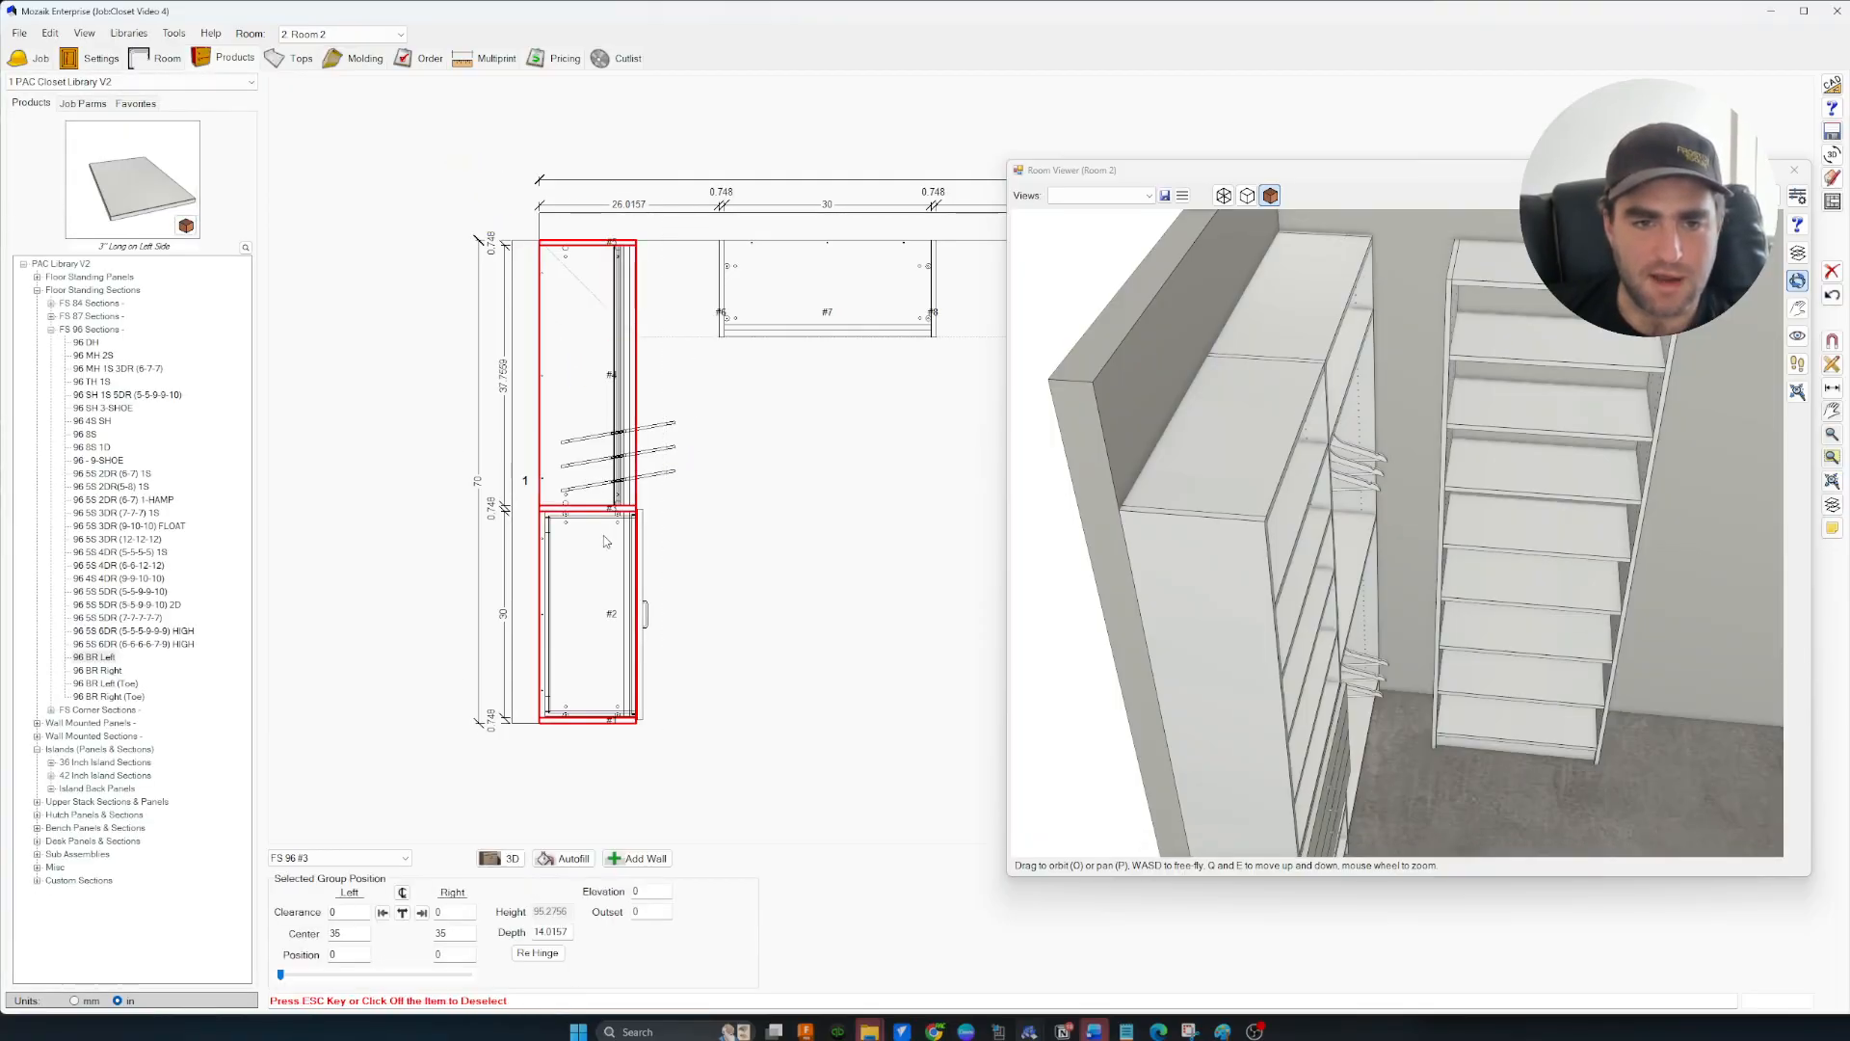
pyautogui.doubleClick(568, 931)
pyautogui.write('16')
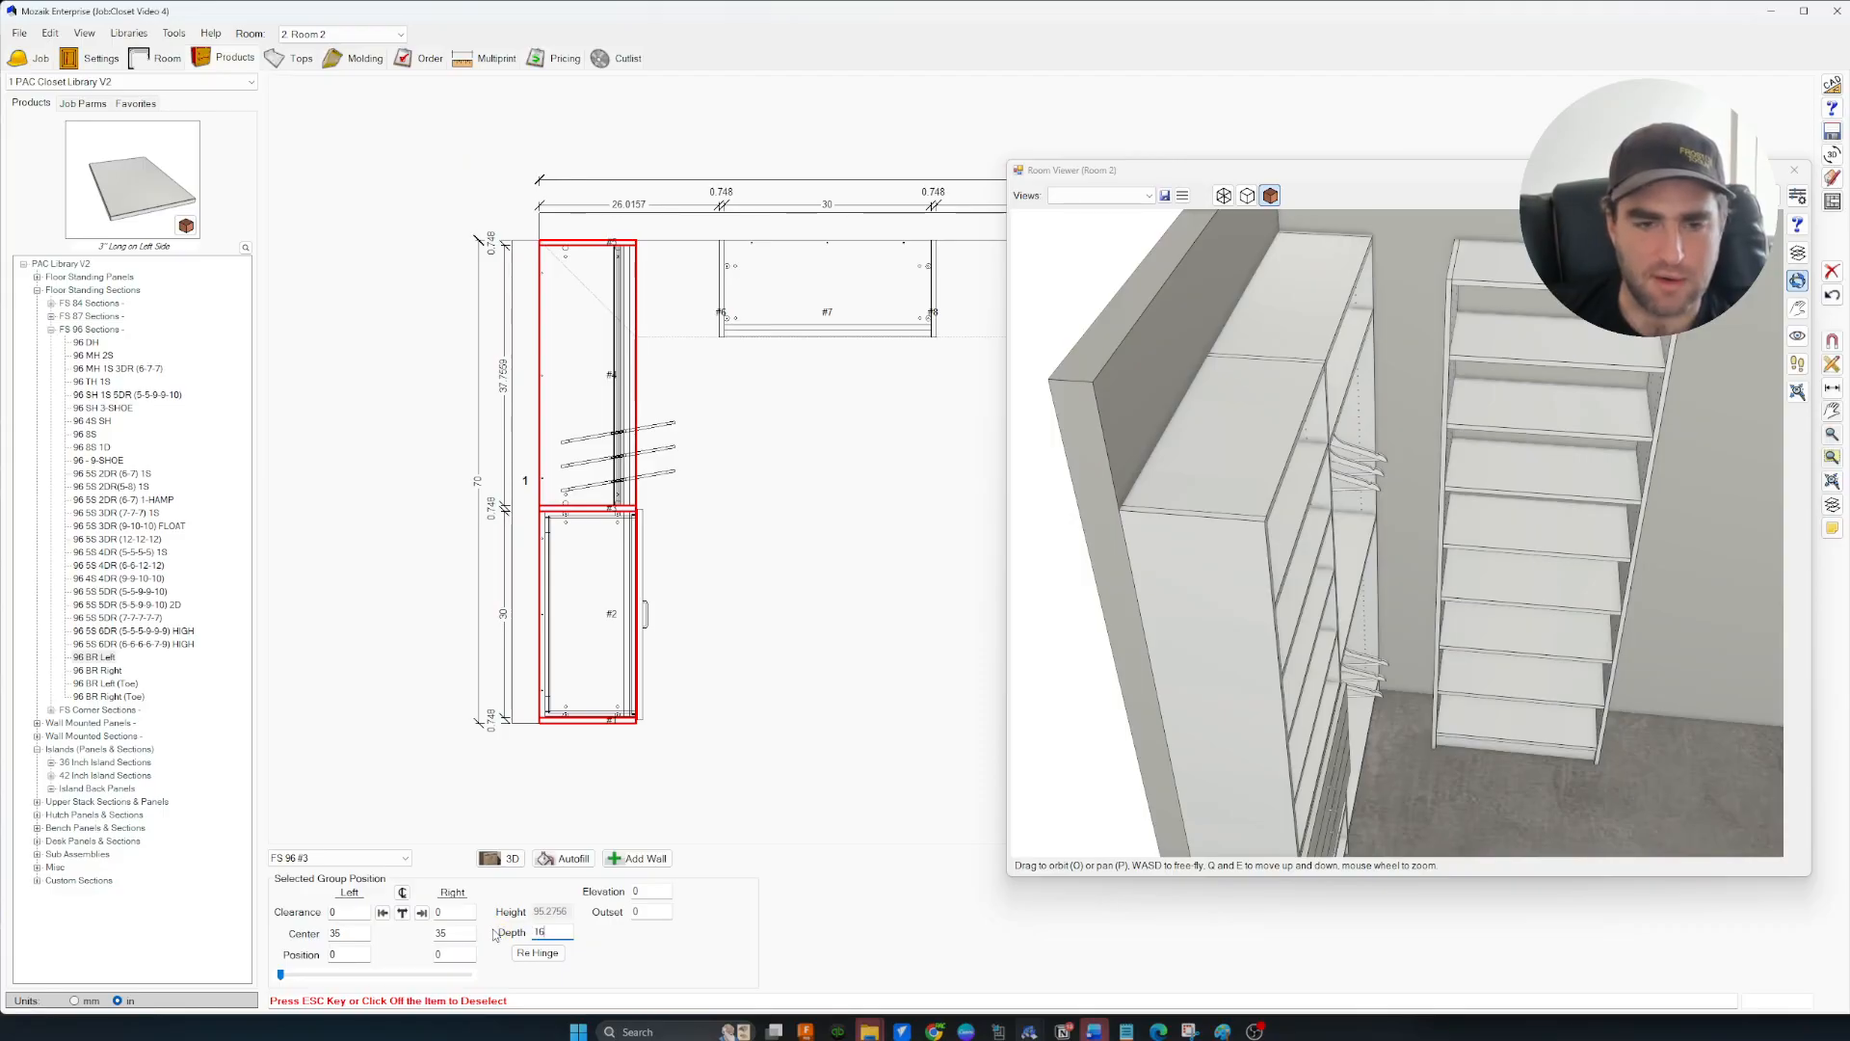
pyautogui.press('Tab')
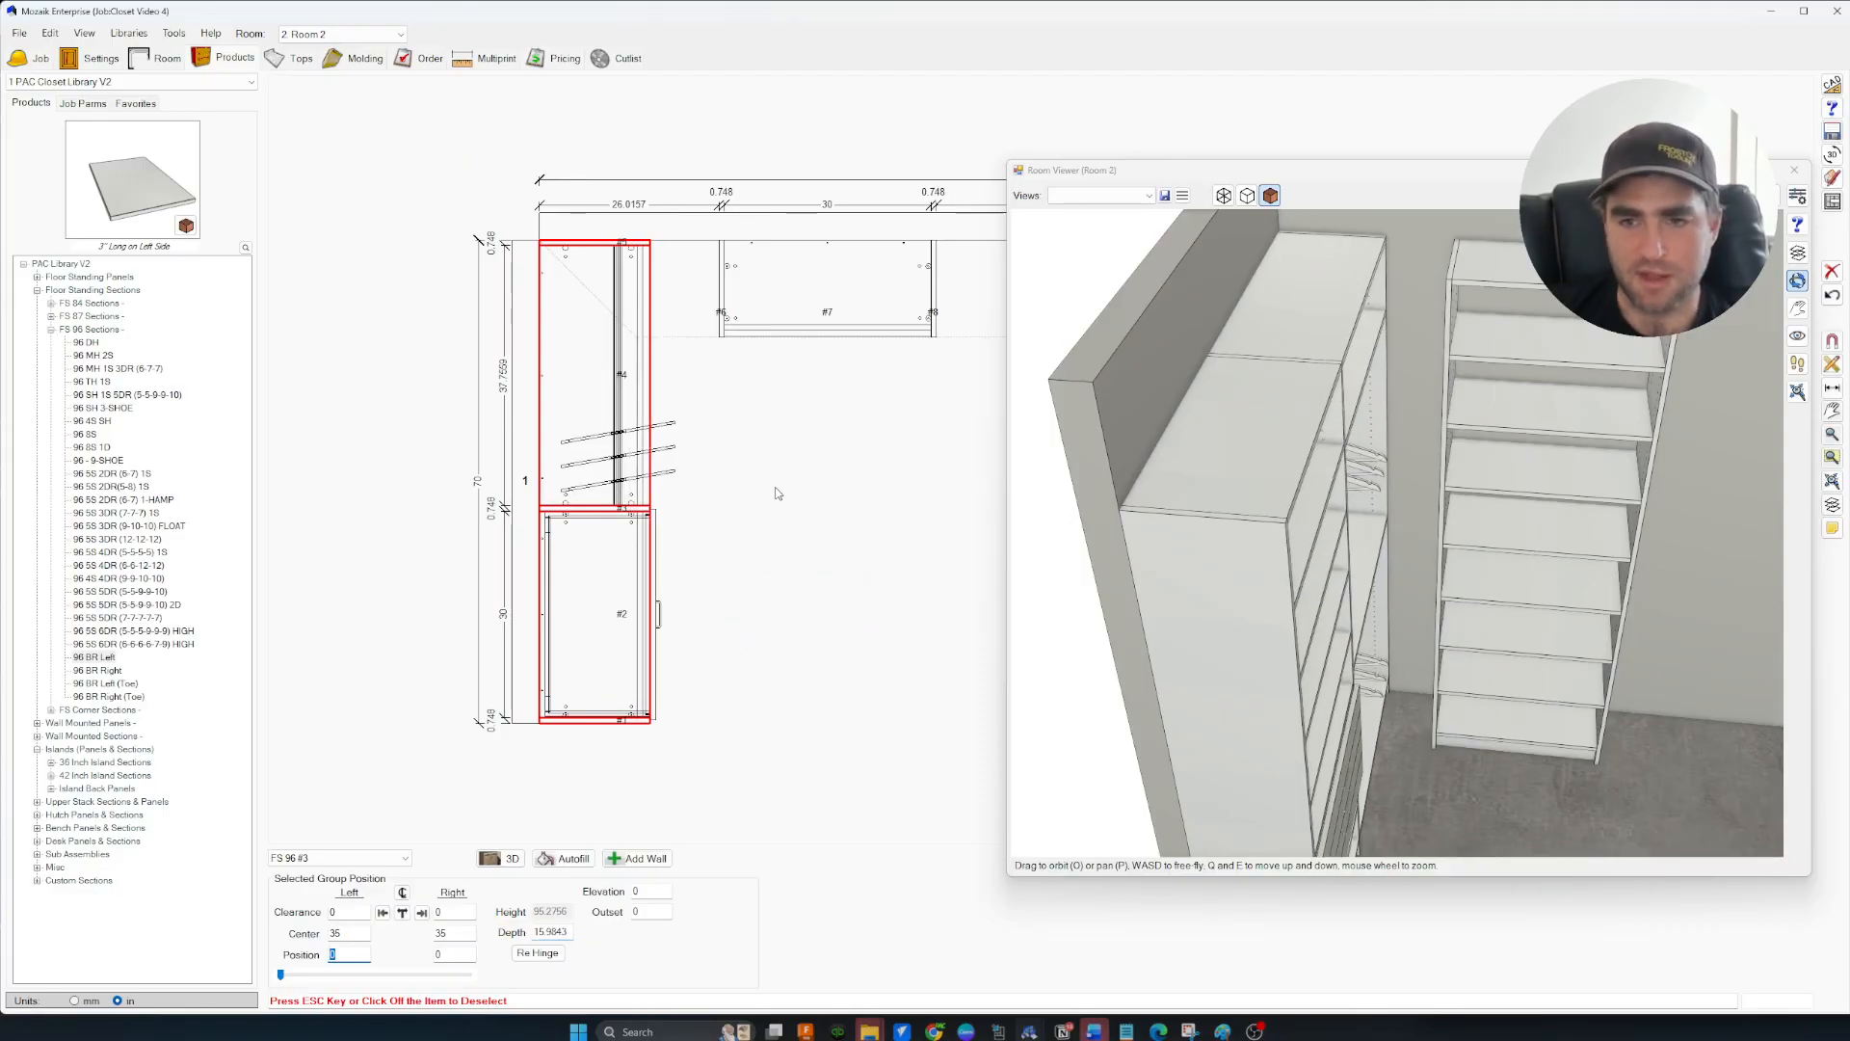
pyautogui.moveTo(1357, 608); pyautogui.dragTo(1298, 506)
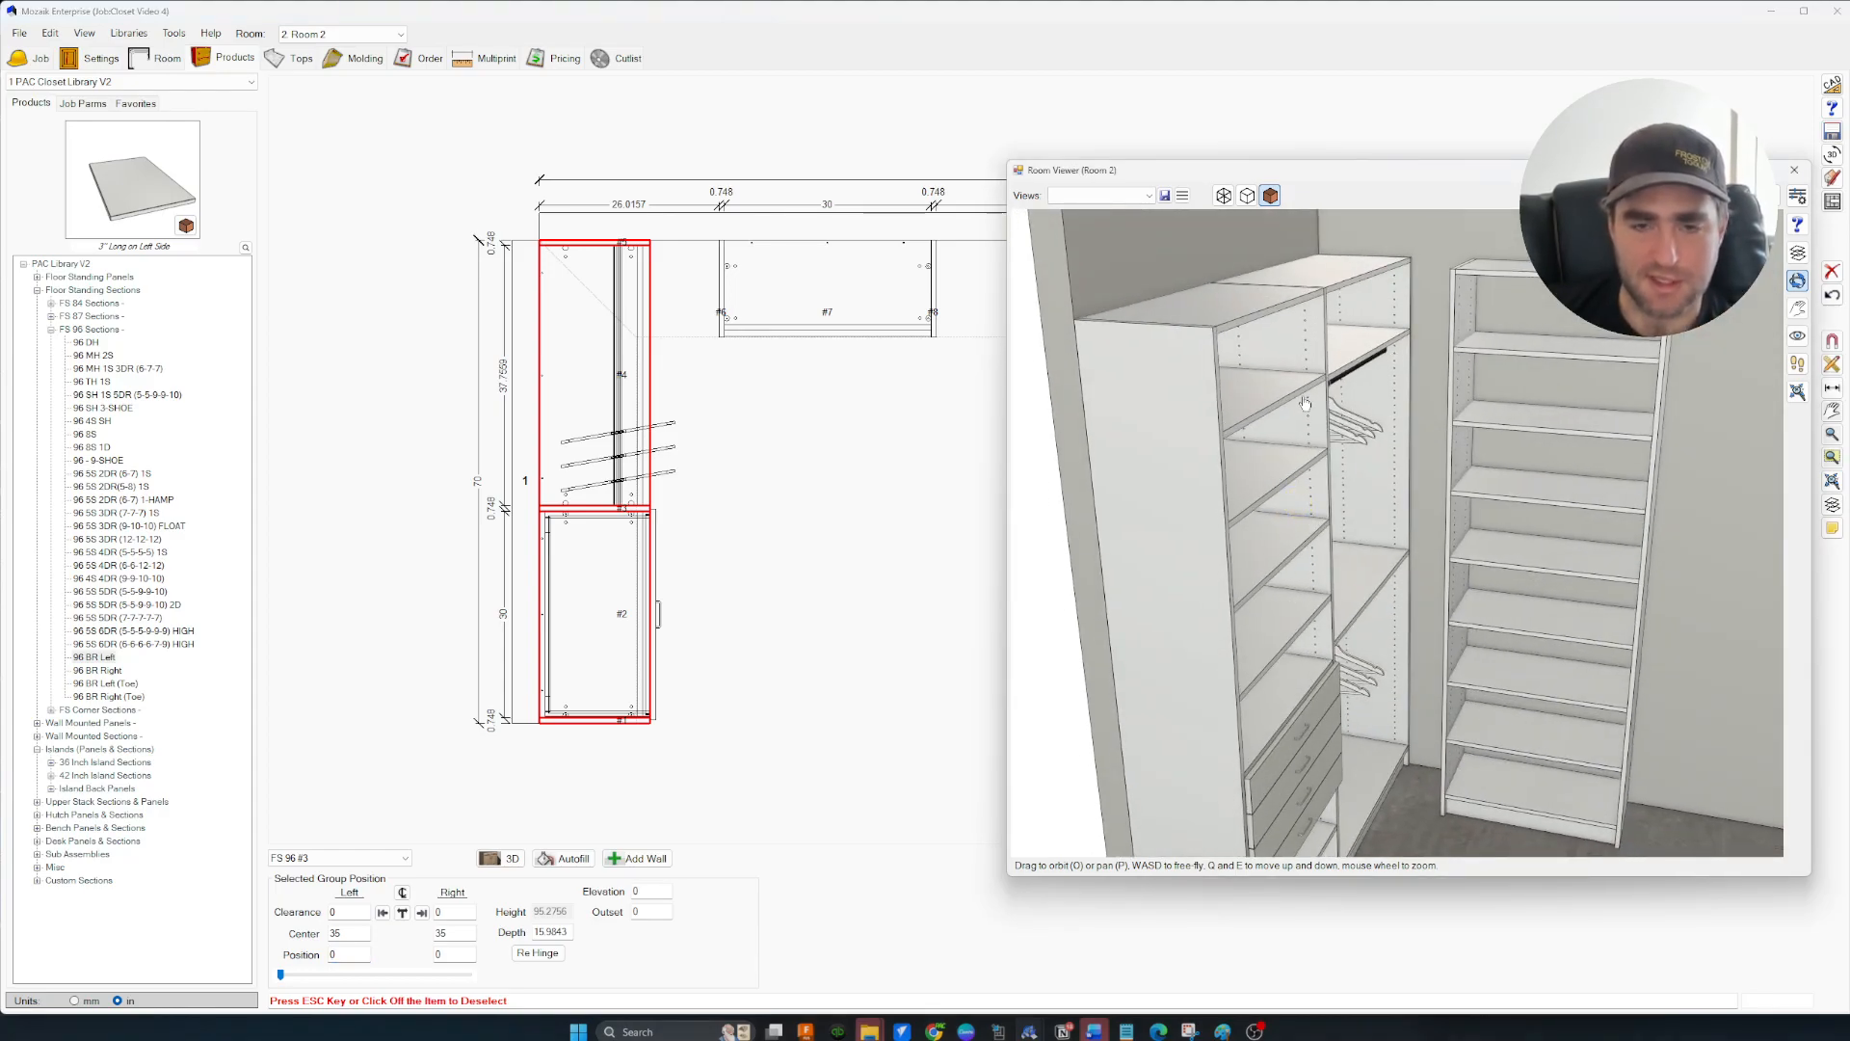
pyautogui.moveTo(1380, 472); pyautogui.dragTo(1376, 527)
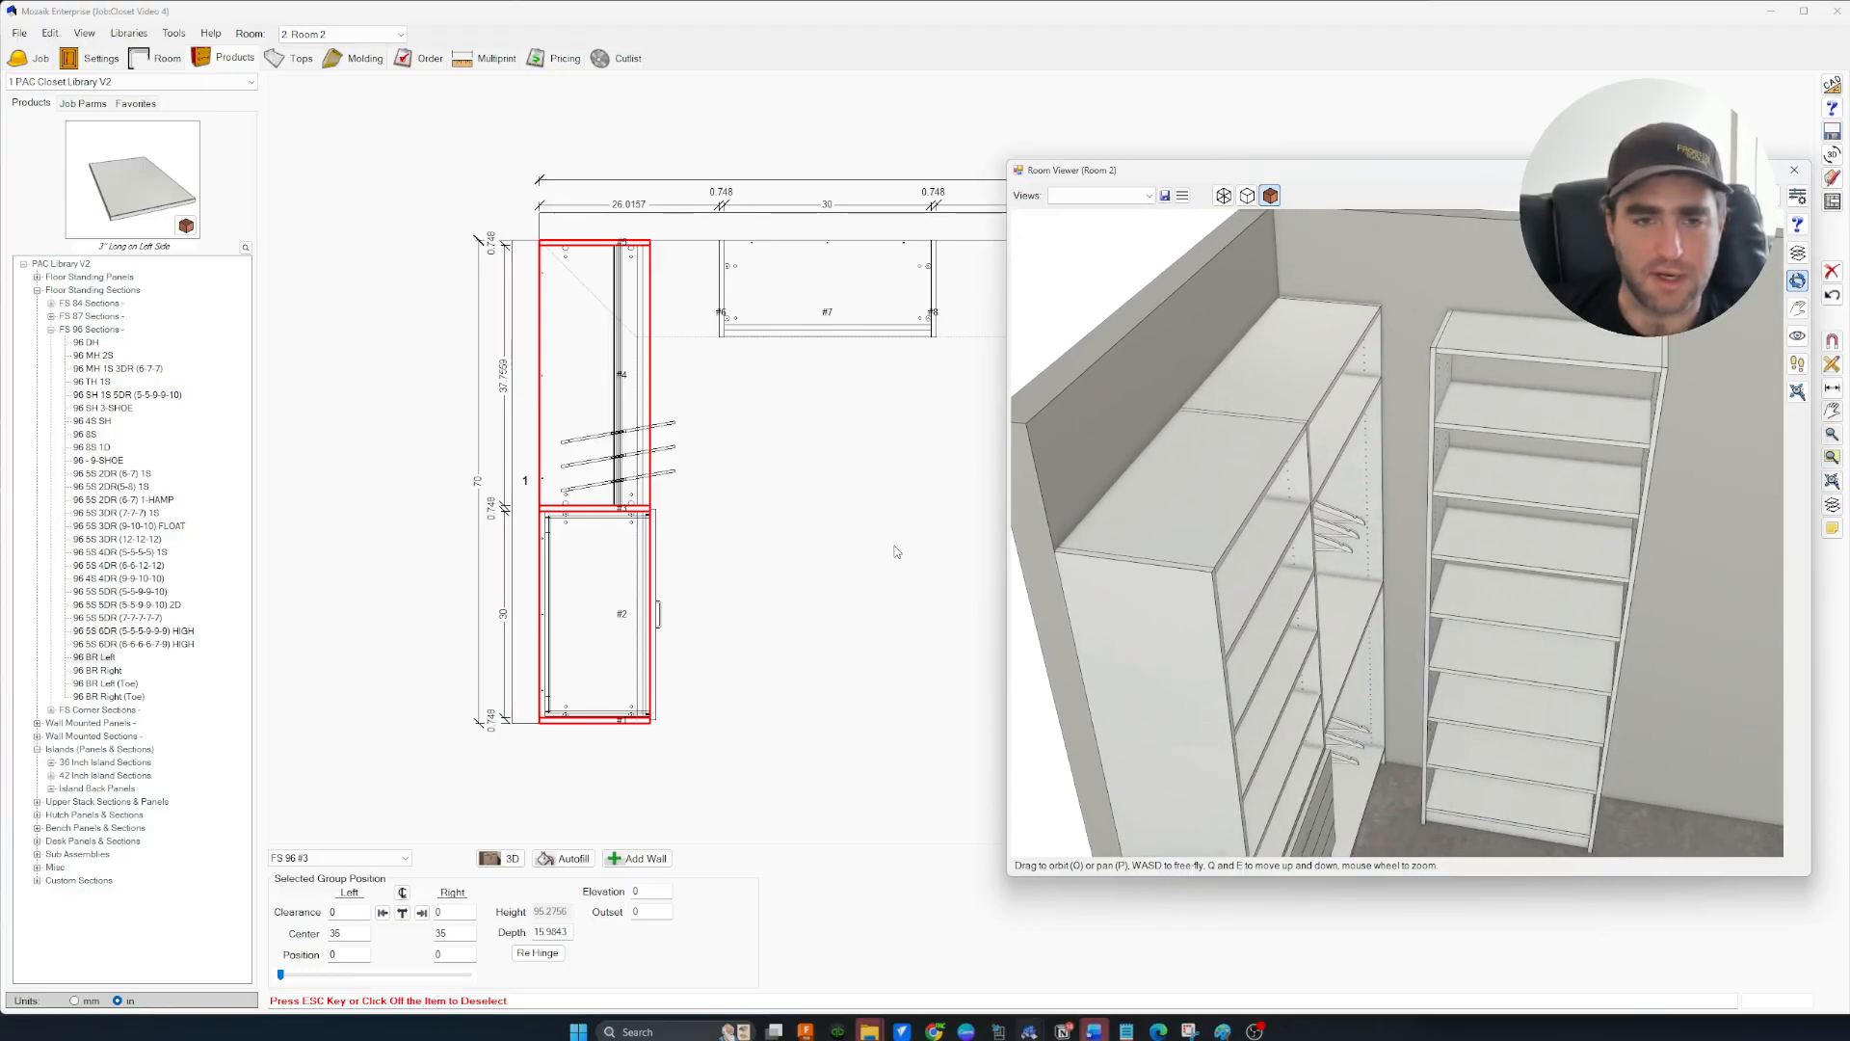
pyautogui.click(813, 396)
pyautogui.scroll(10, 1454, 550)
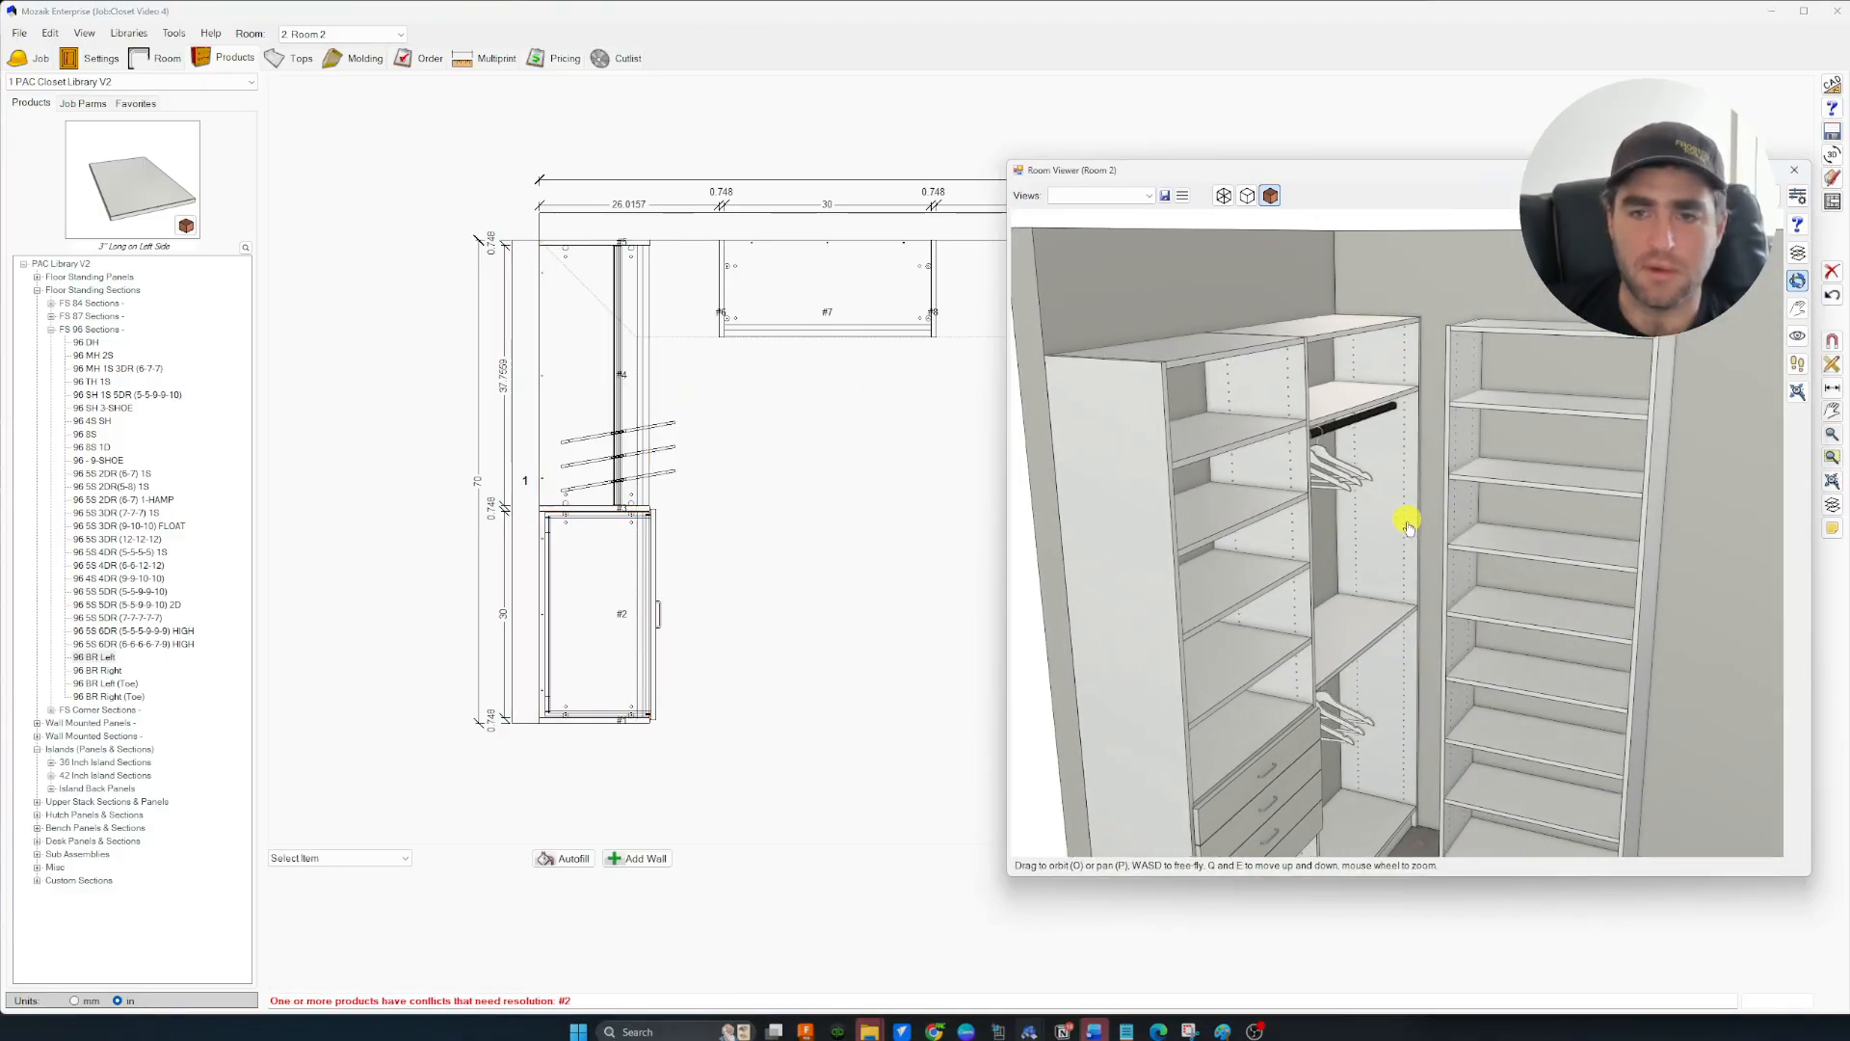
pyautogui.click(1223, 194)
pyautogui.moveTo(1393, 441)
pyautogui.mouseDown()
pyautogui.moveTo(1392, 487)
pyautogui.moveTo(1292, 502)
pyautogui.mouseUp()
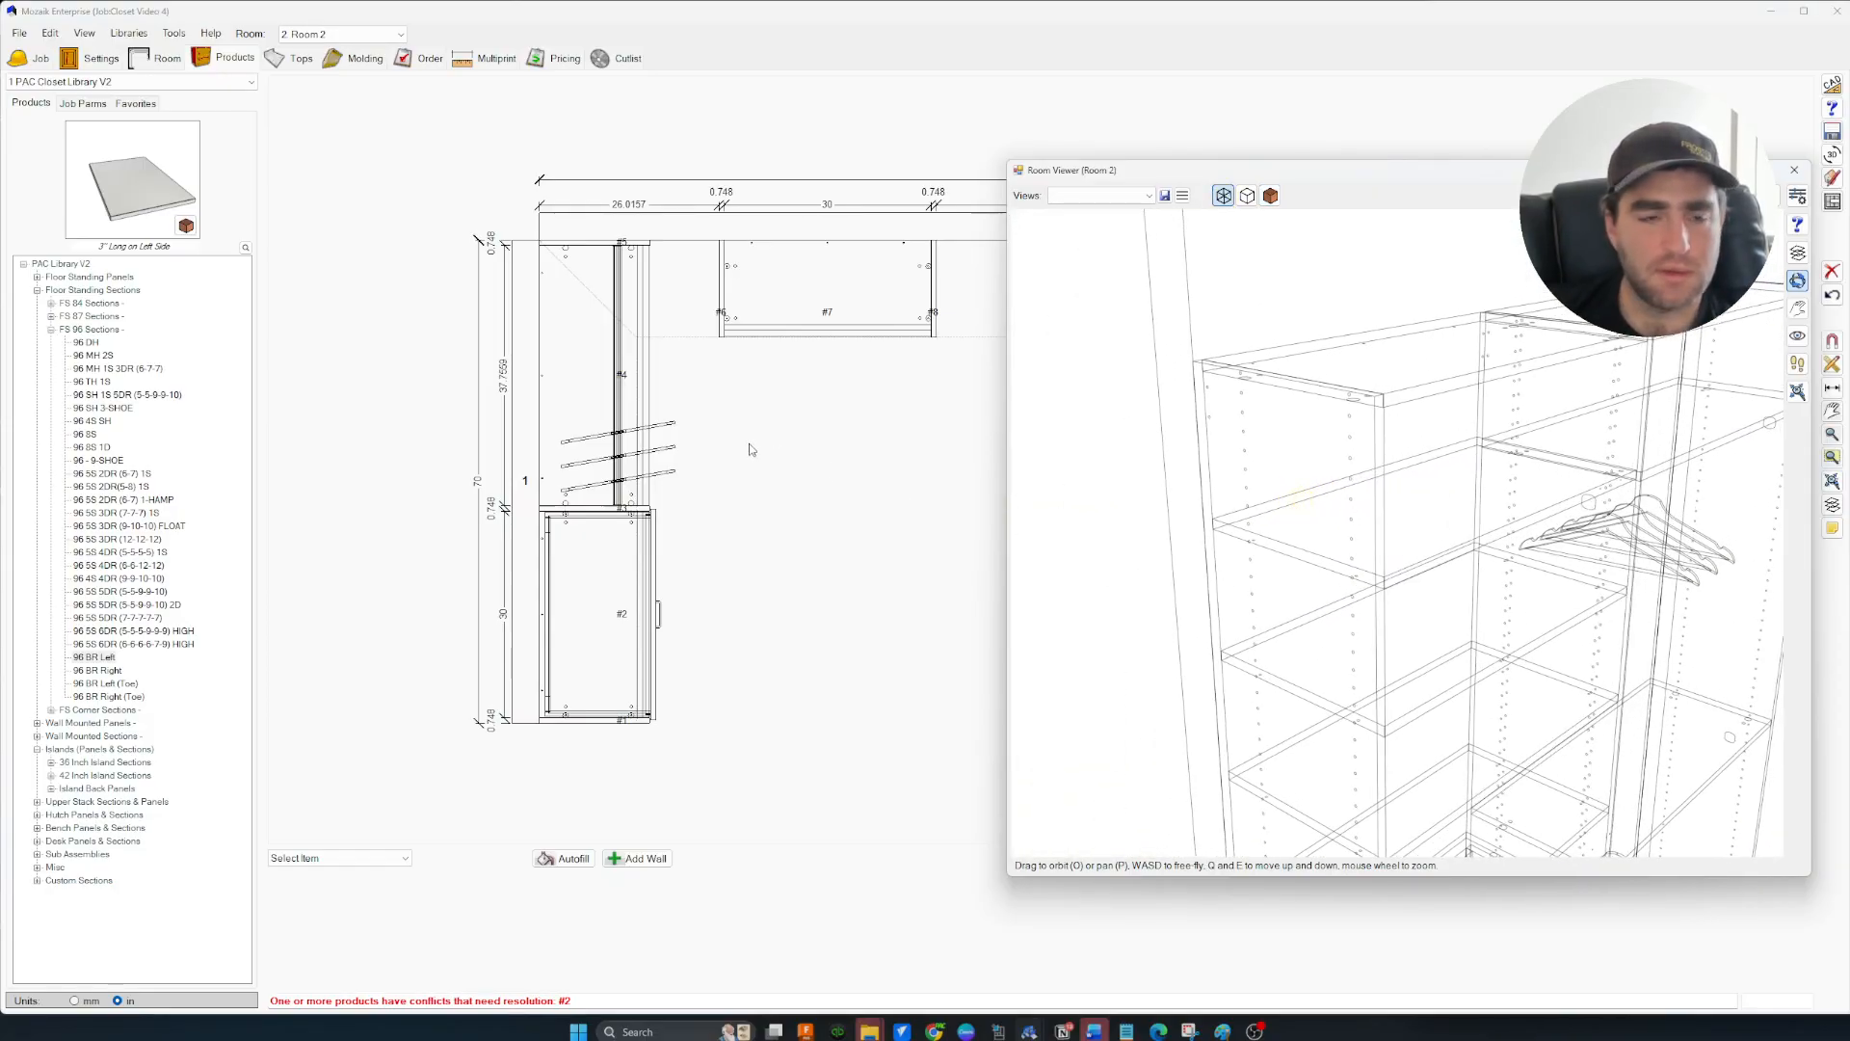
pyautogui.click(51, 328)
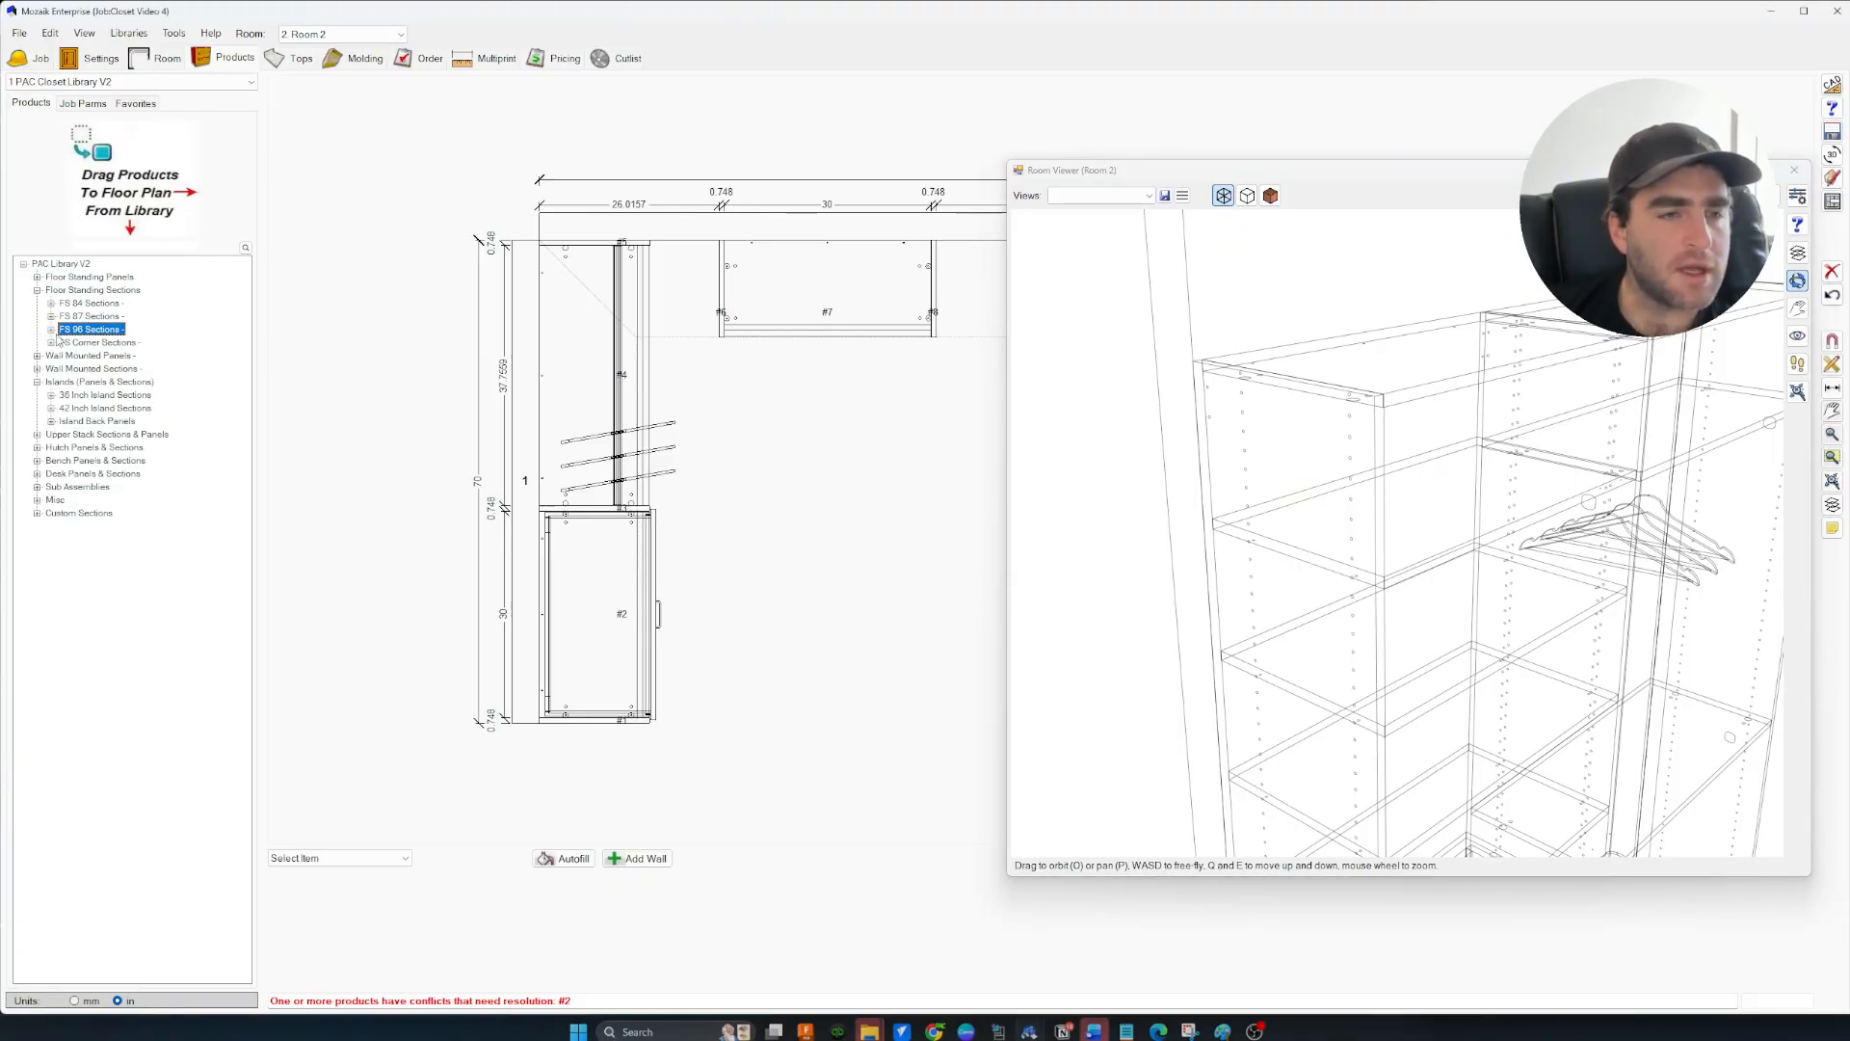
pyautogui.click(83, 104)
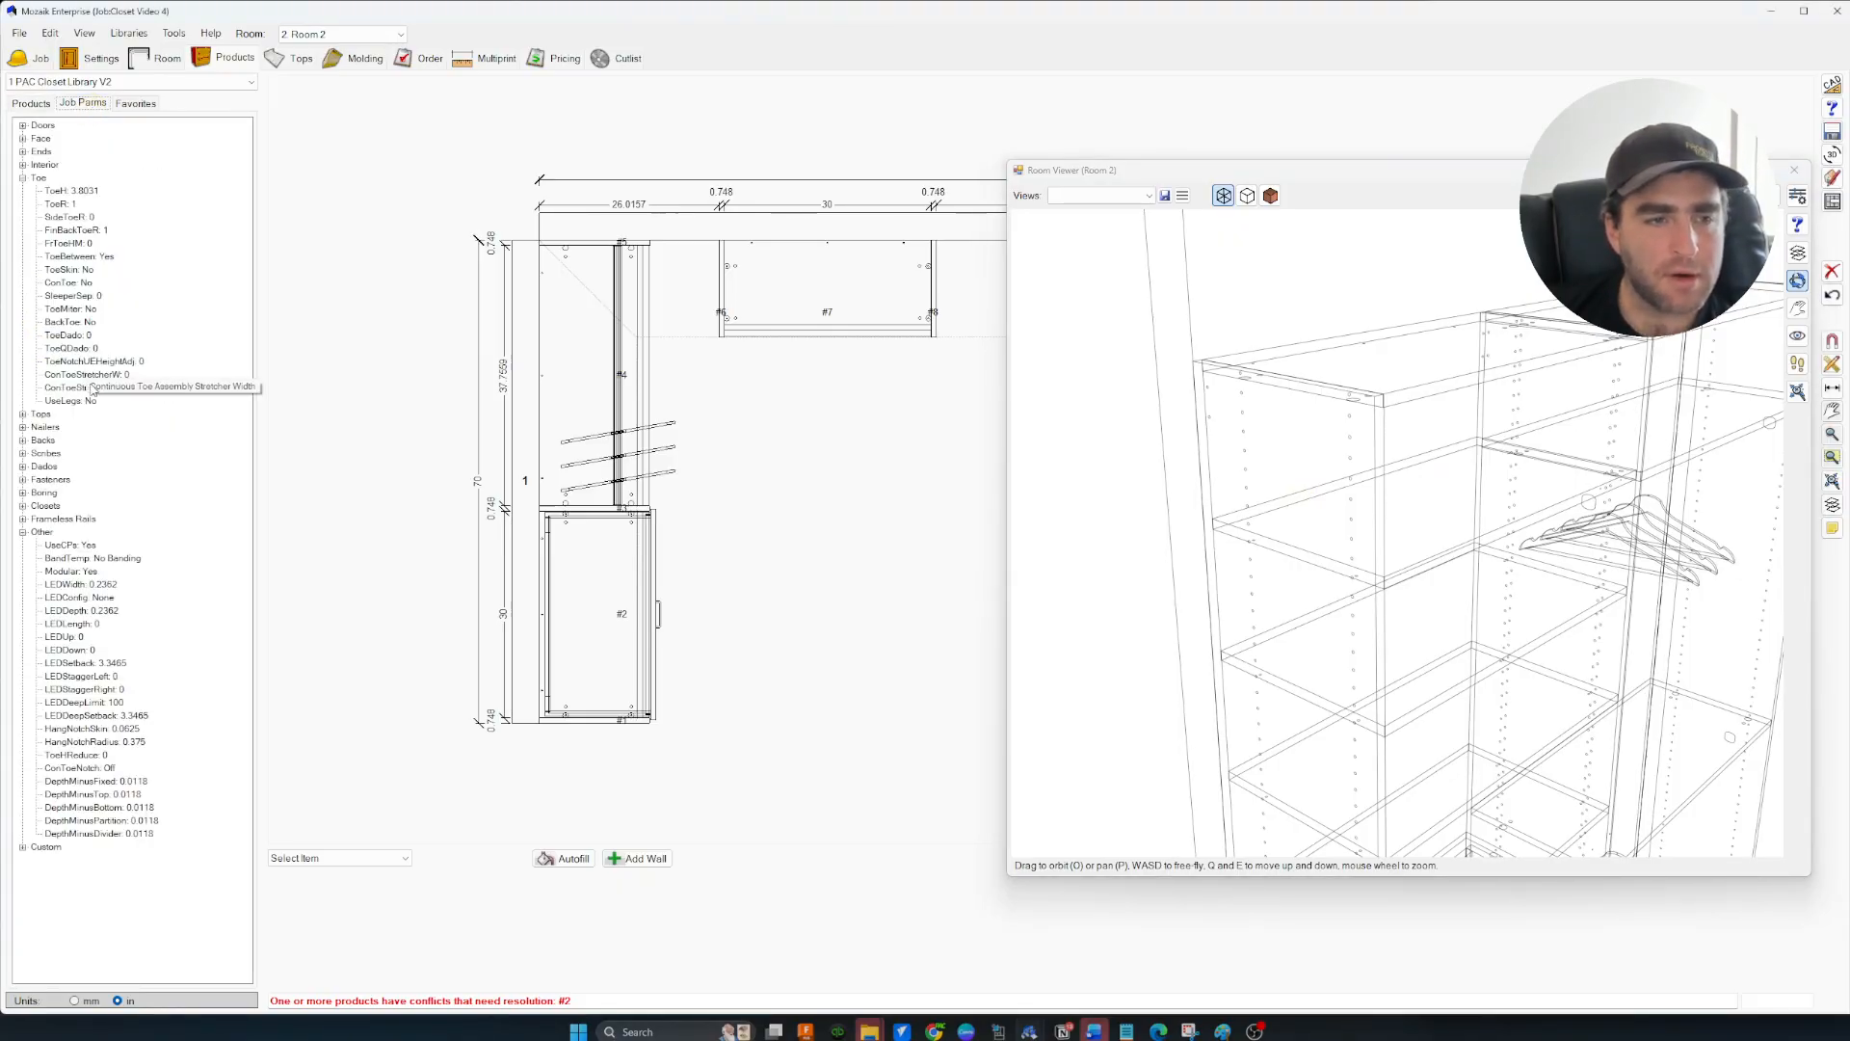
# Change the Backs job parameter from Base Only to All Cabs and inspect the backs in 3D
pyautogui.click(22, 440)
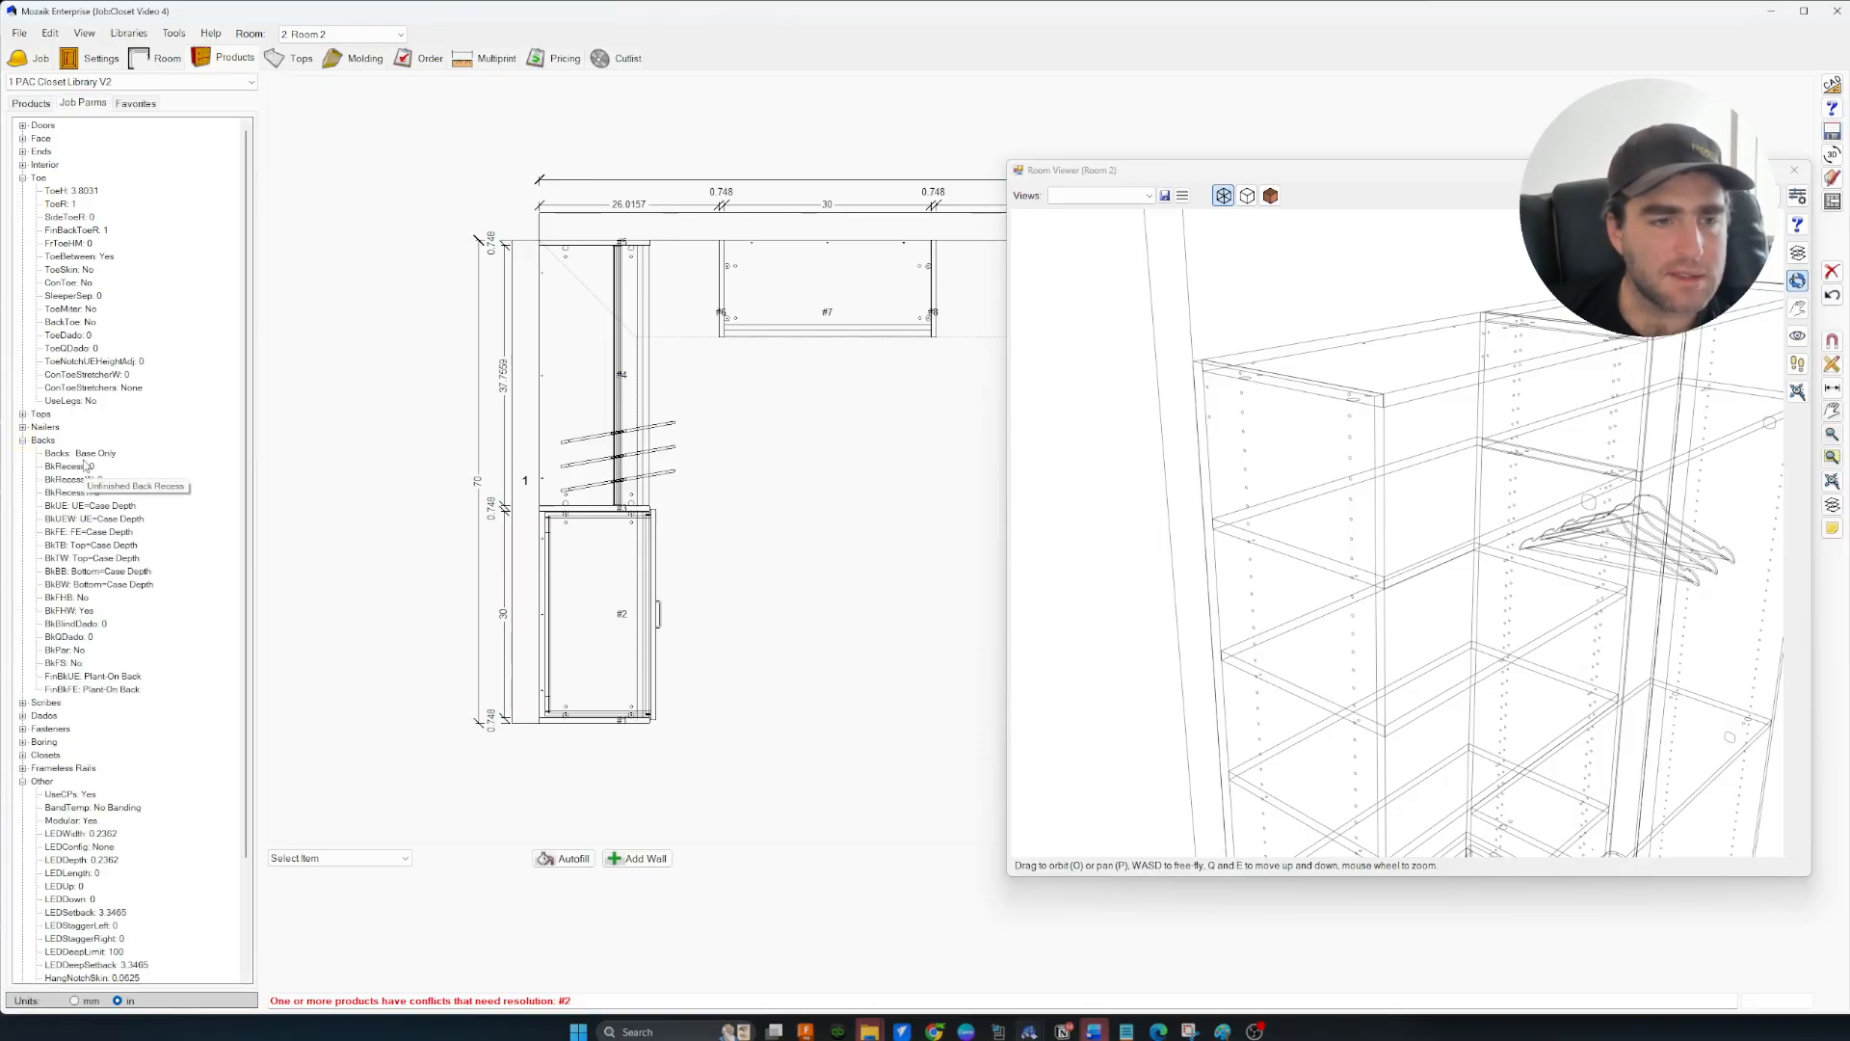
pyautogui.doubleClick(84, 456)
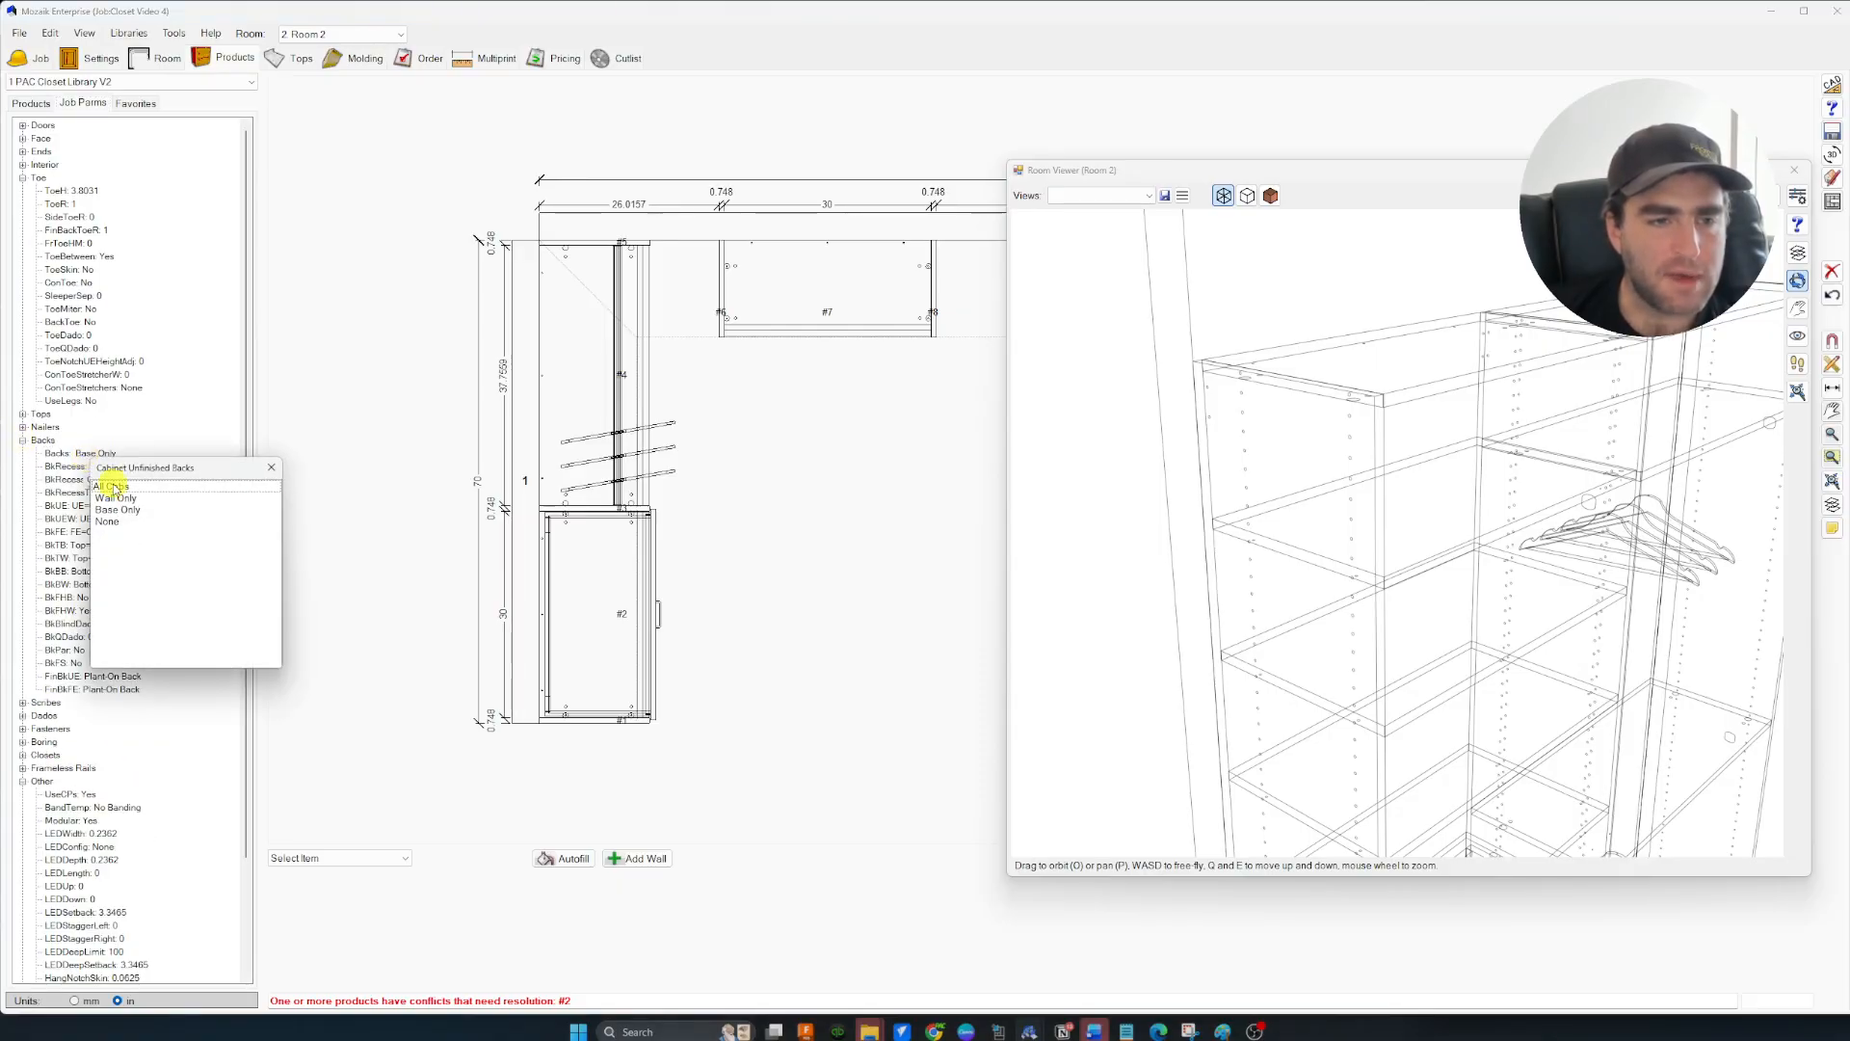
pyautogui.click(112, 487)
pyautogui.moveTo(1425, 457); pyautogui.dragTo(1359, 402)
pyautogui.moveTo(1401, 341); pyautogui.dragTo(1332, 401)
pyautogui.moveTo(1341, 469); pyautogui.dragTo(1271, 436)
pyautogui.scroll(3, 1367, 669)
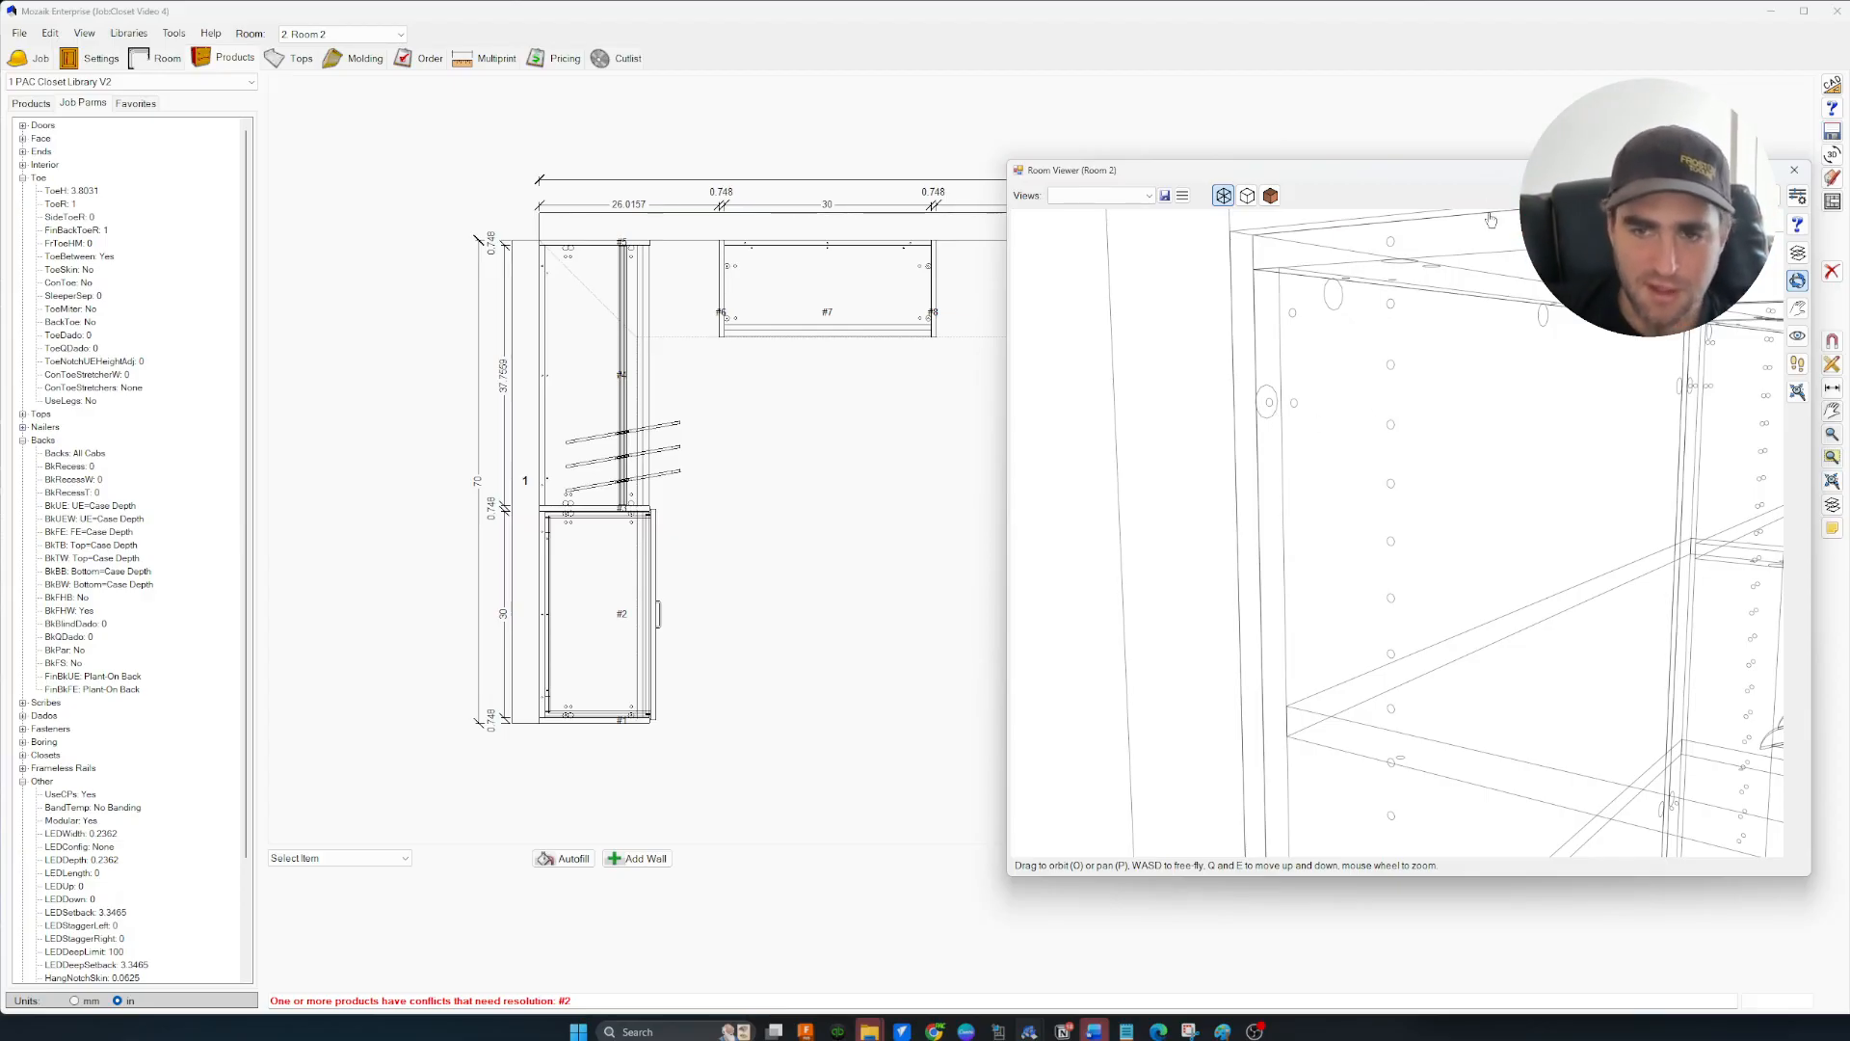
pyautogui.scroll(-8, 1379, 405)
pyautogui.moveTo(1372, 424); pyautogui.dragTo(1393, 472)
pyautogui.scroll(-5, 1396, 476)
pyautogui.scroll(4, 1393, 471)
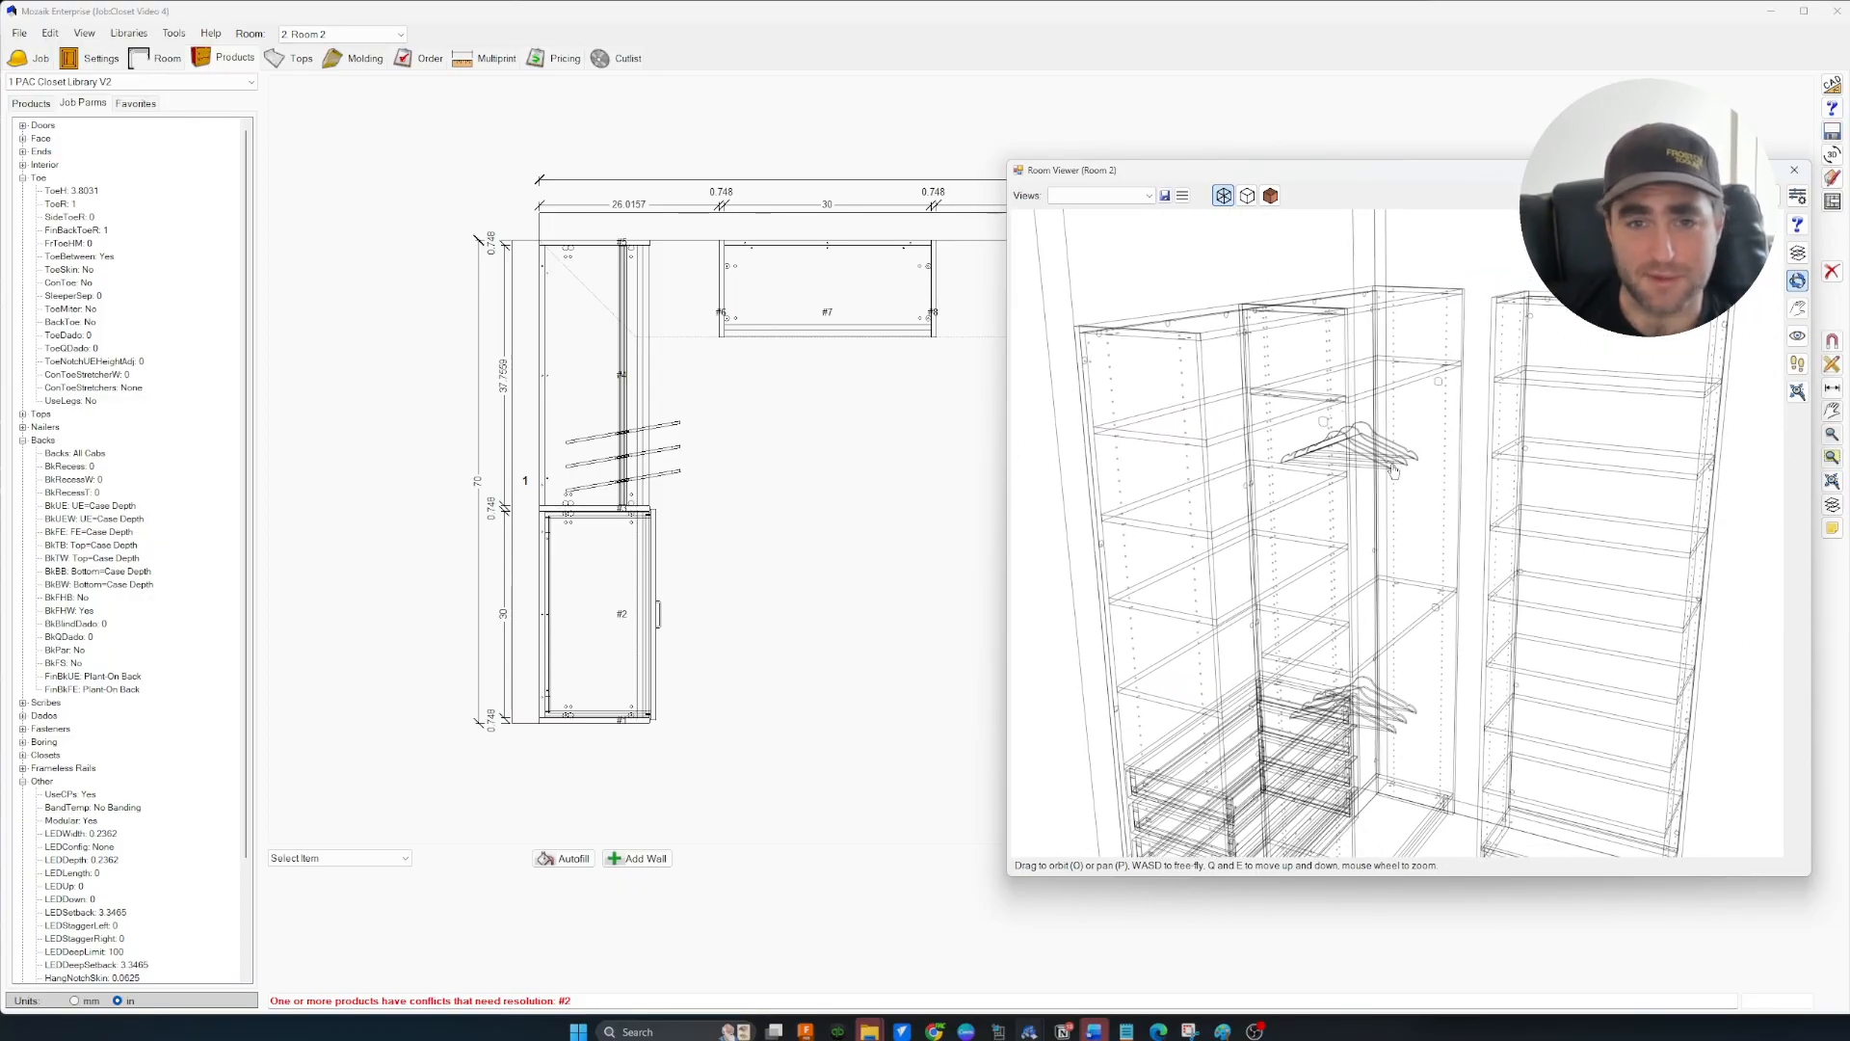
pyautogui.moveTo(1421, 402); pyautogui.dragTo(1442, 449)
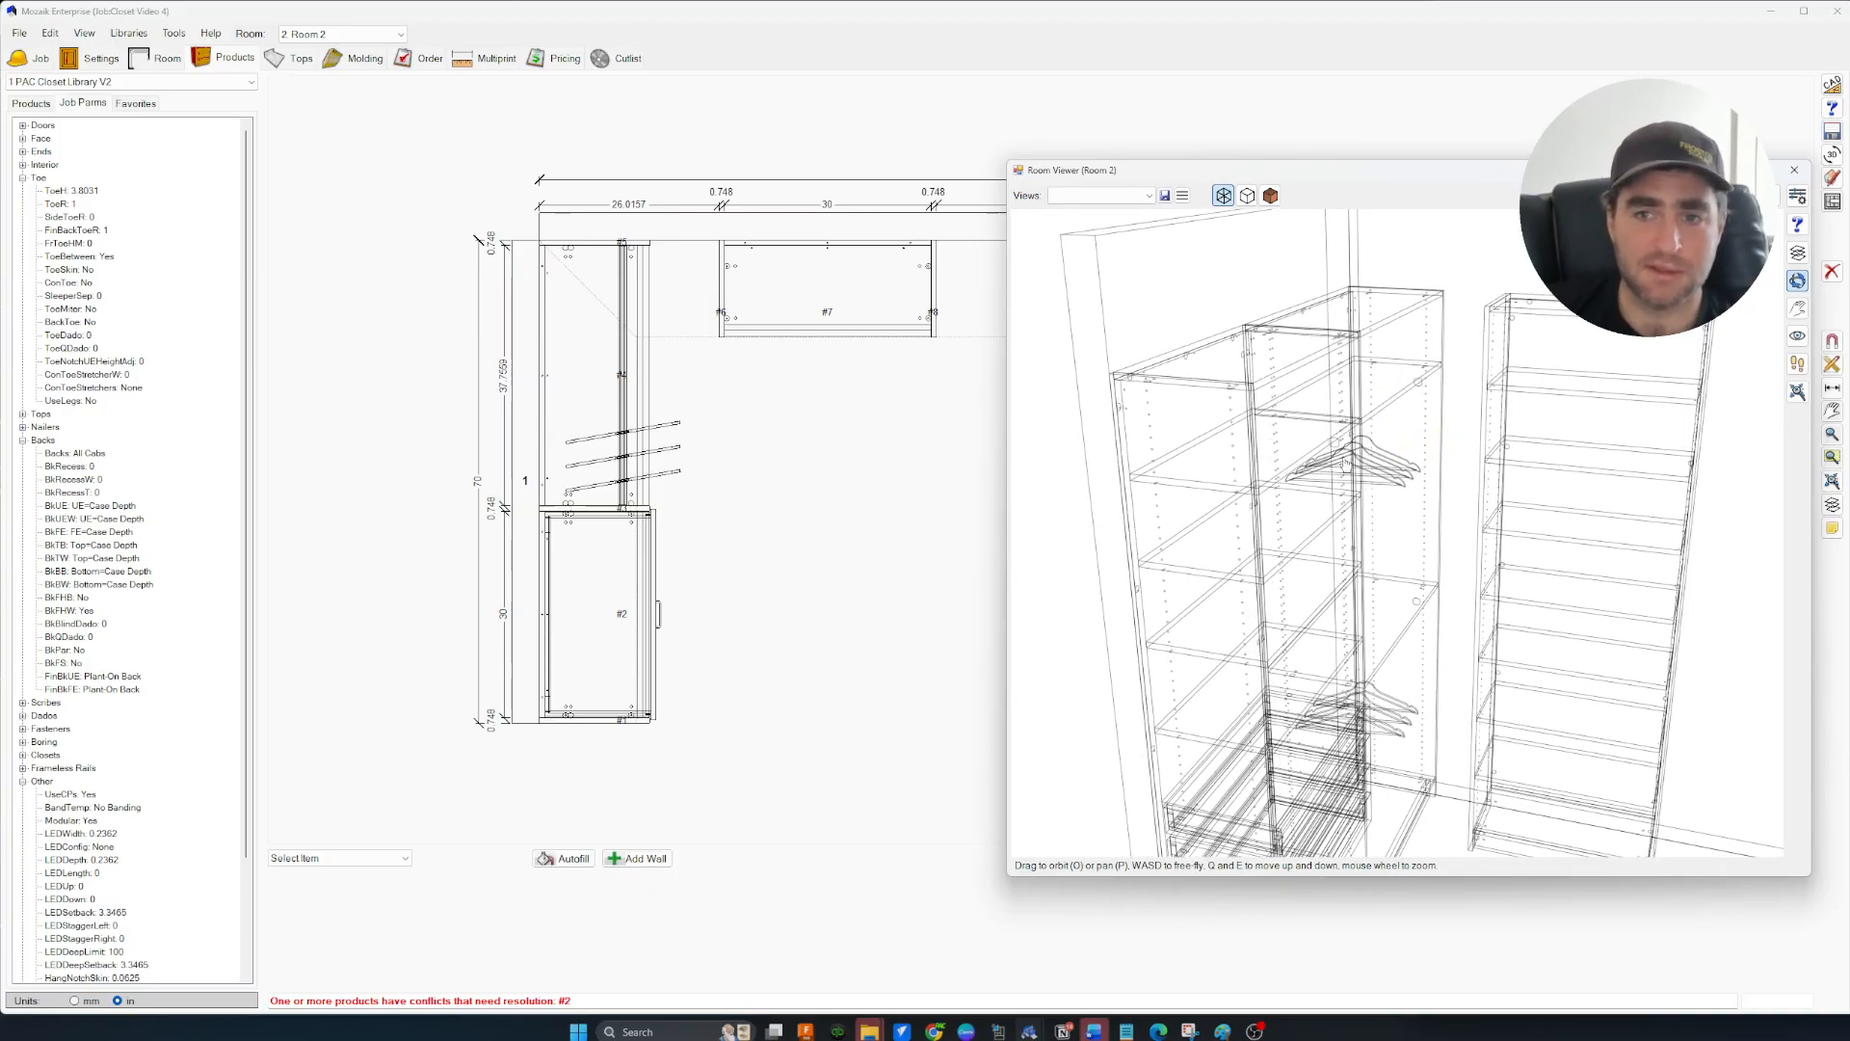
pyautogui.moveTo(1484, 518); pyautogui.dragTo(1449, 506)
pyautogui.press('s')
pyautogui.press('q')
pyautogui.press('q')
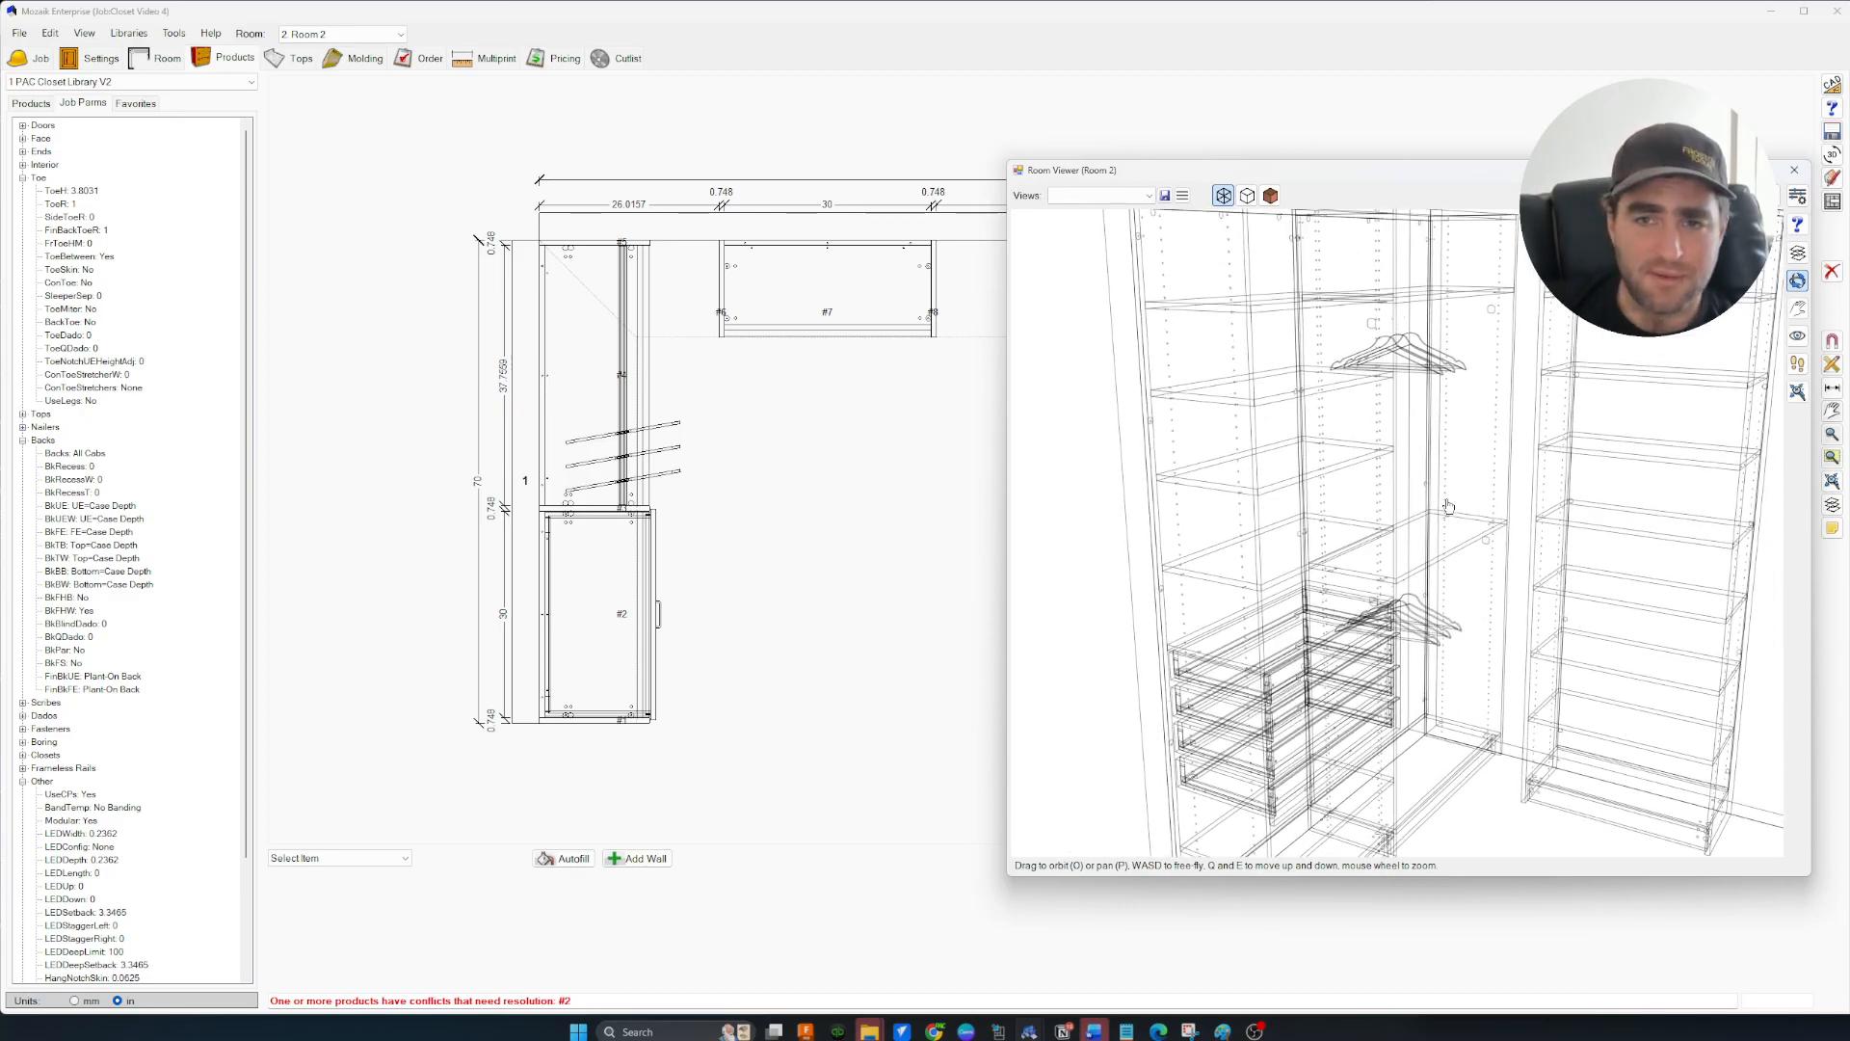
pyautogui.press('s')
pyautogui.press('d')
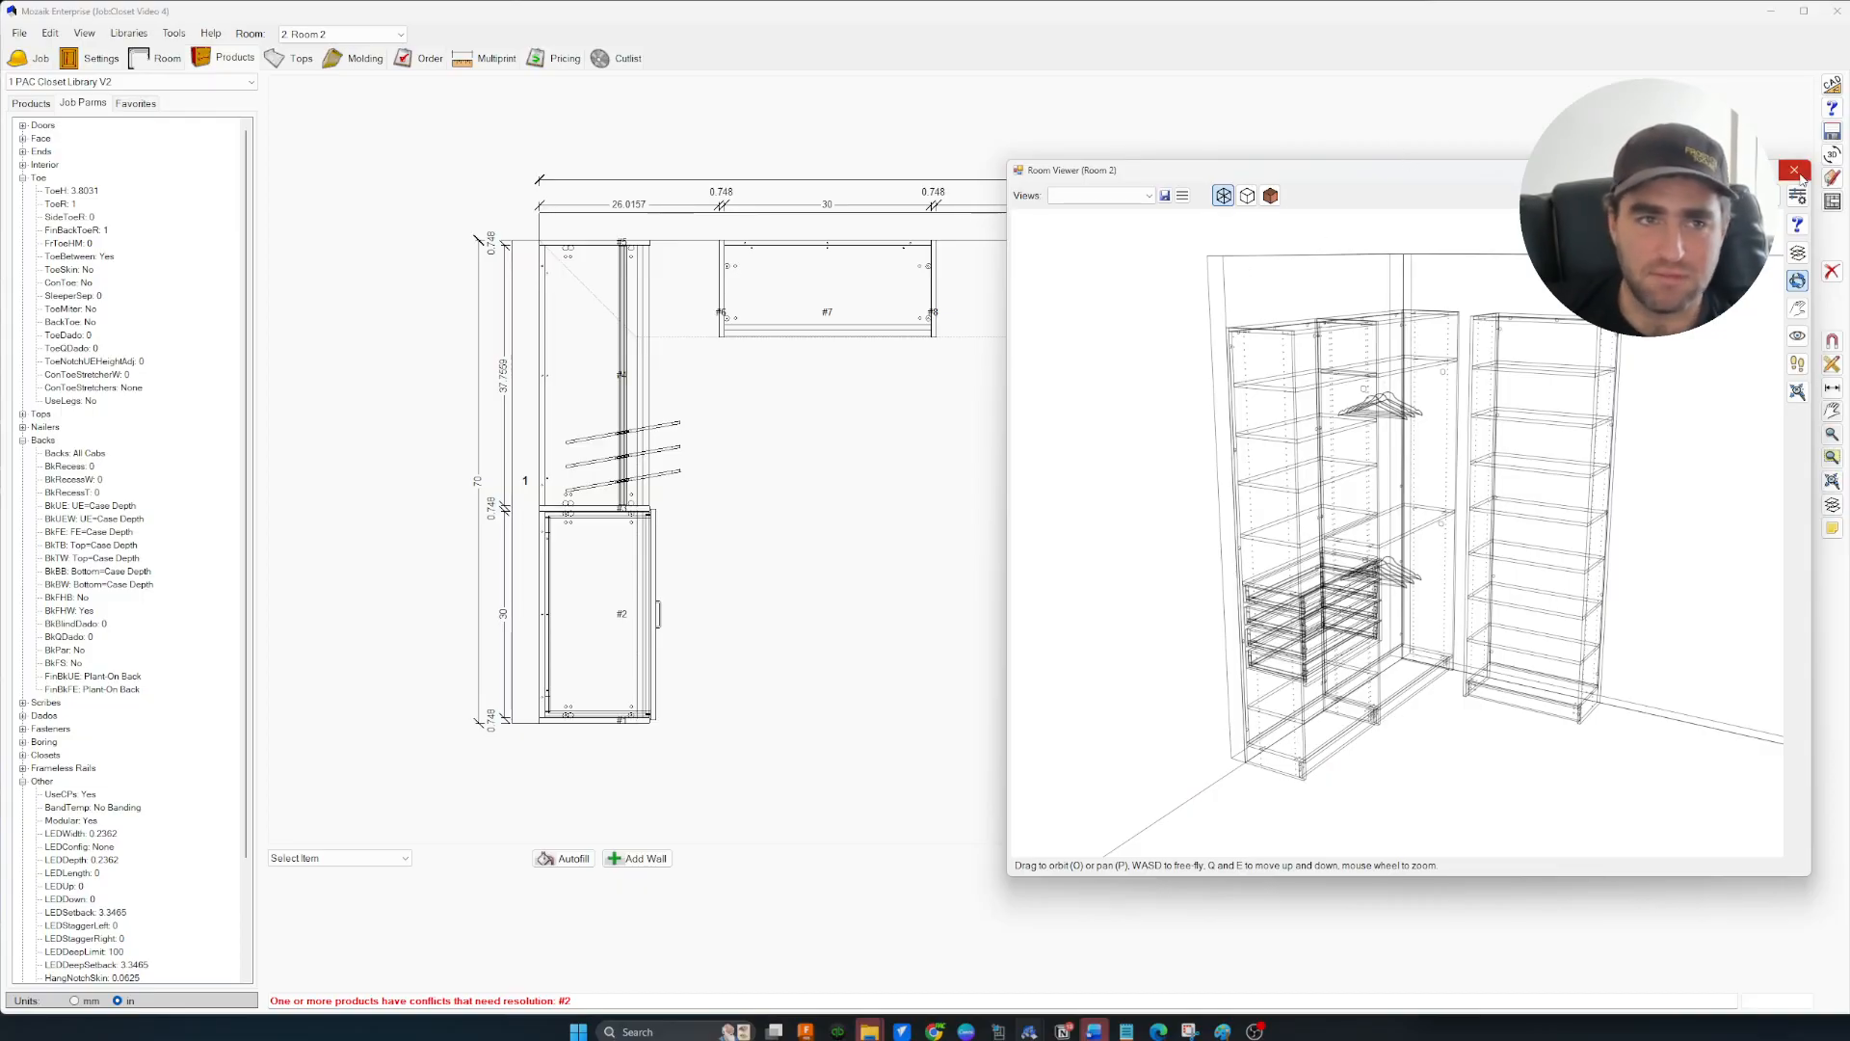
pyautogui.moveTo(1314, 417); pyautogui.dragTo(1337, 489)
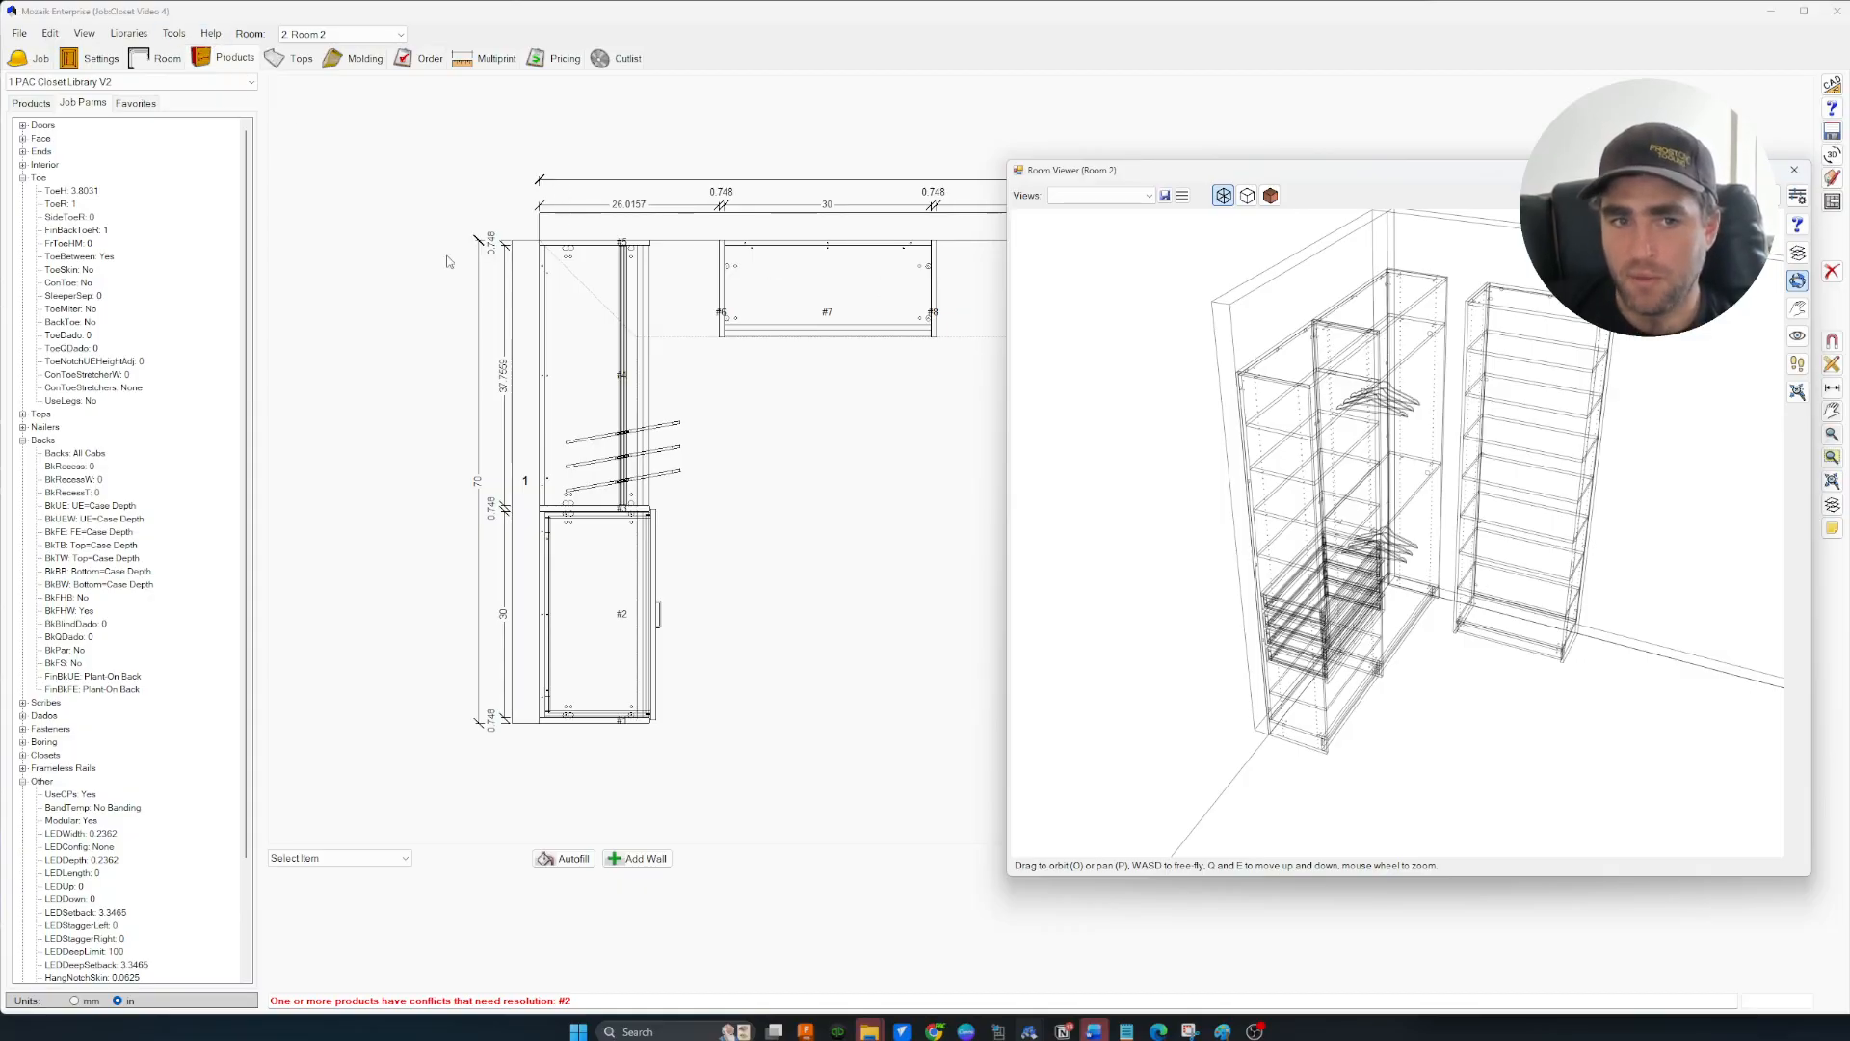
pyautogui.moveTo(1327, 367)
pyautogui.mouseDown()
pyautogui.moveTo(1365, 398)
pyautogui.moveTo(1303, 371)
pyautogui.mouseUp()
pyautogui.scroll(5, 1303, 371)
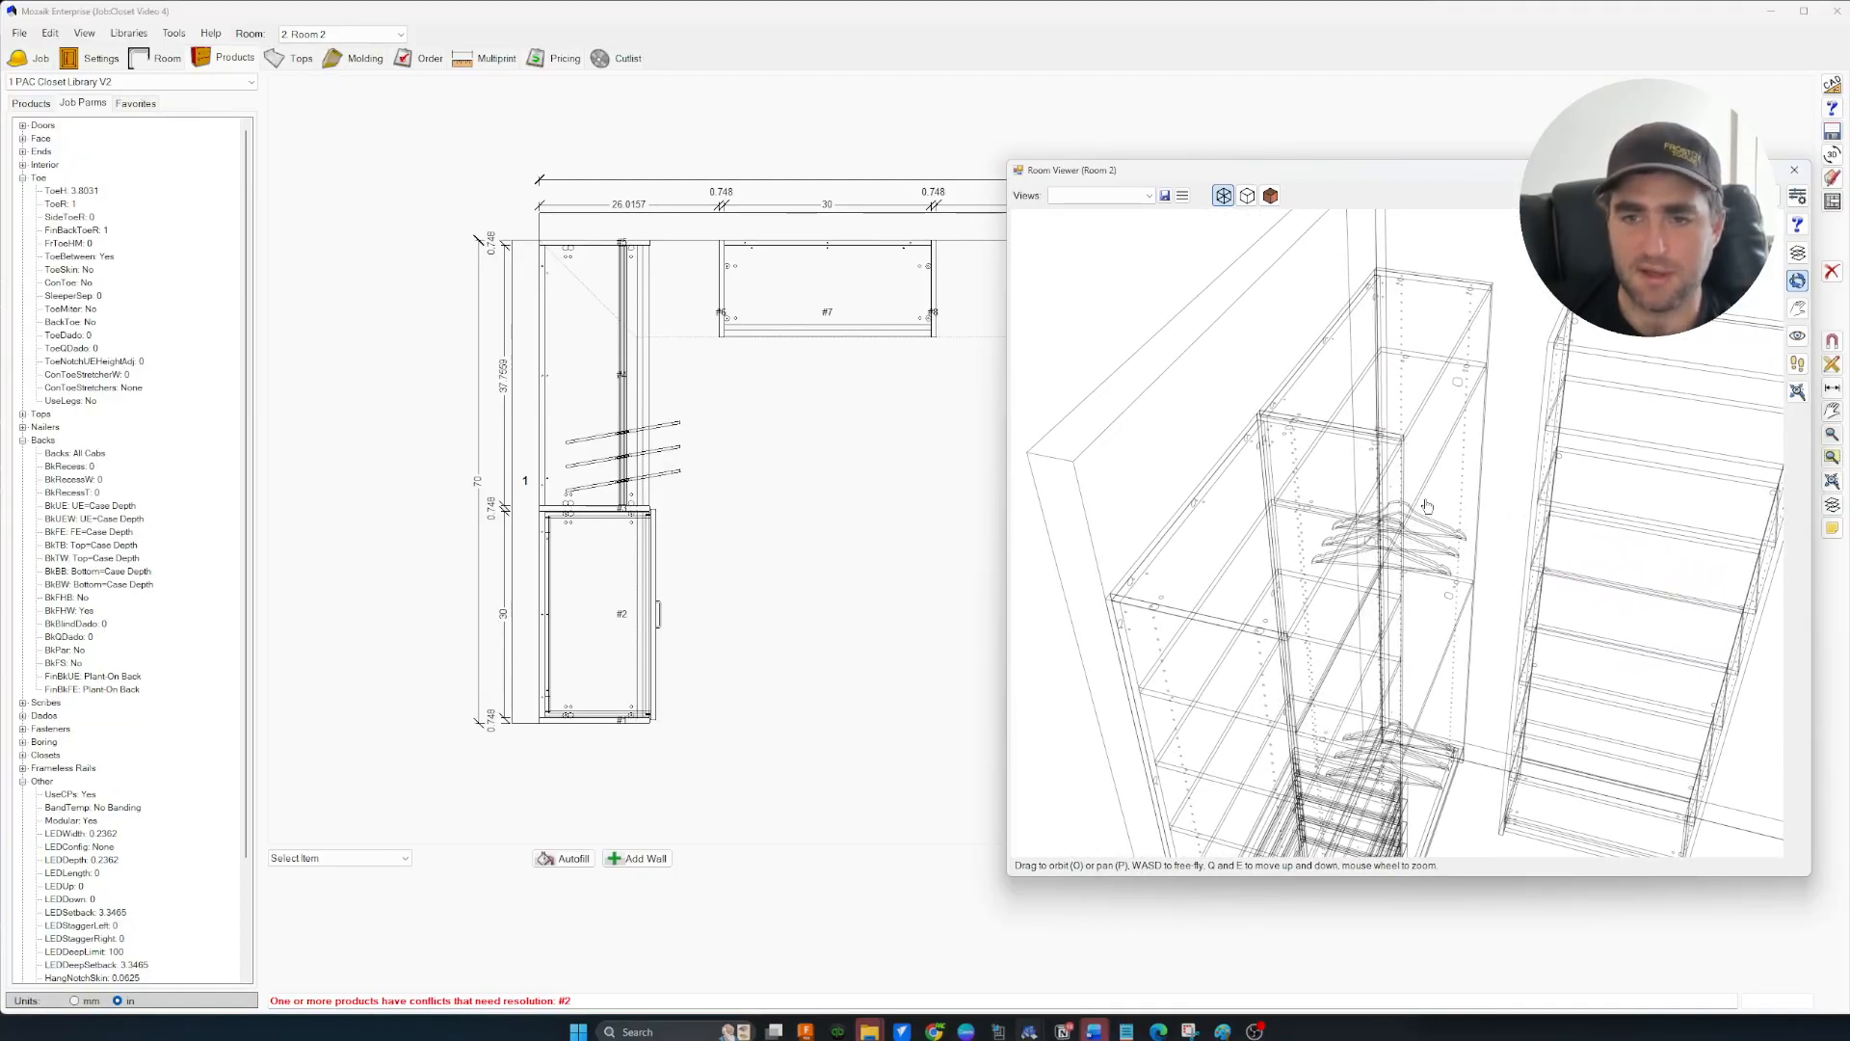
pyautogui.moveTo(1365, 571); pyautogui.dragTo(1388, 529)
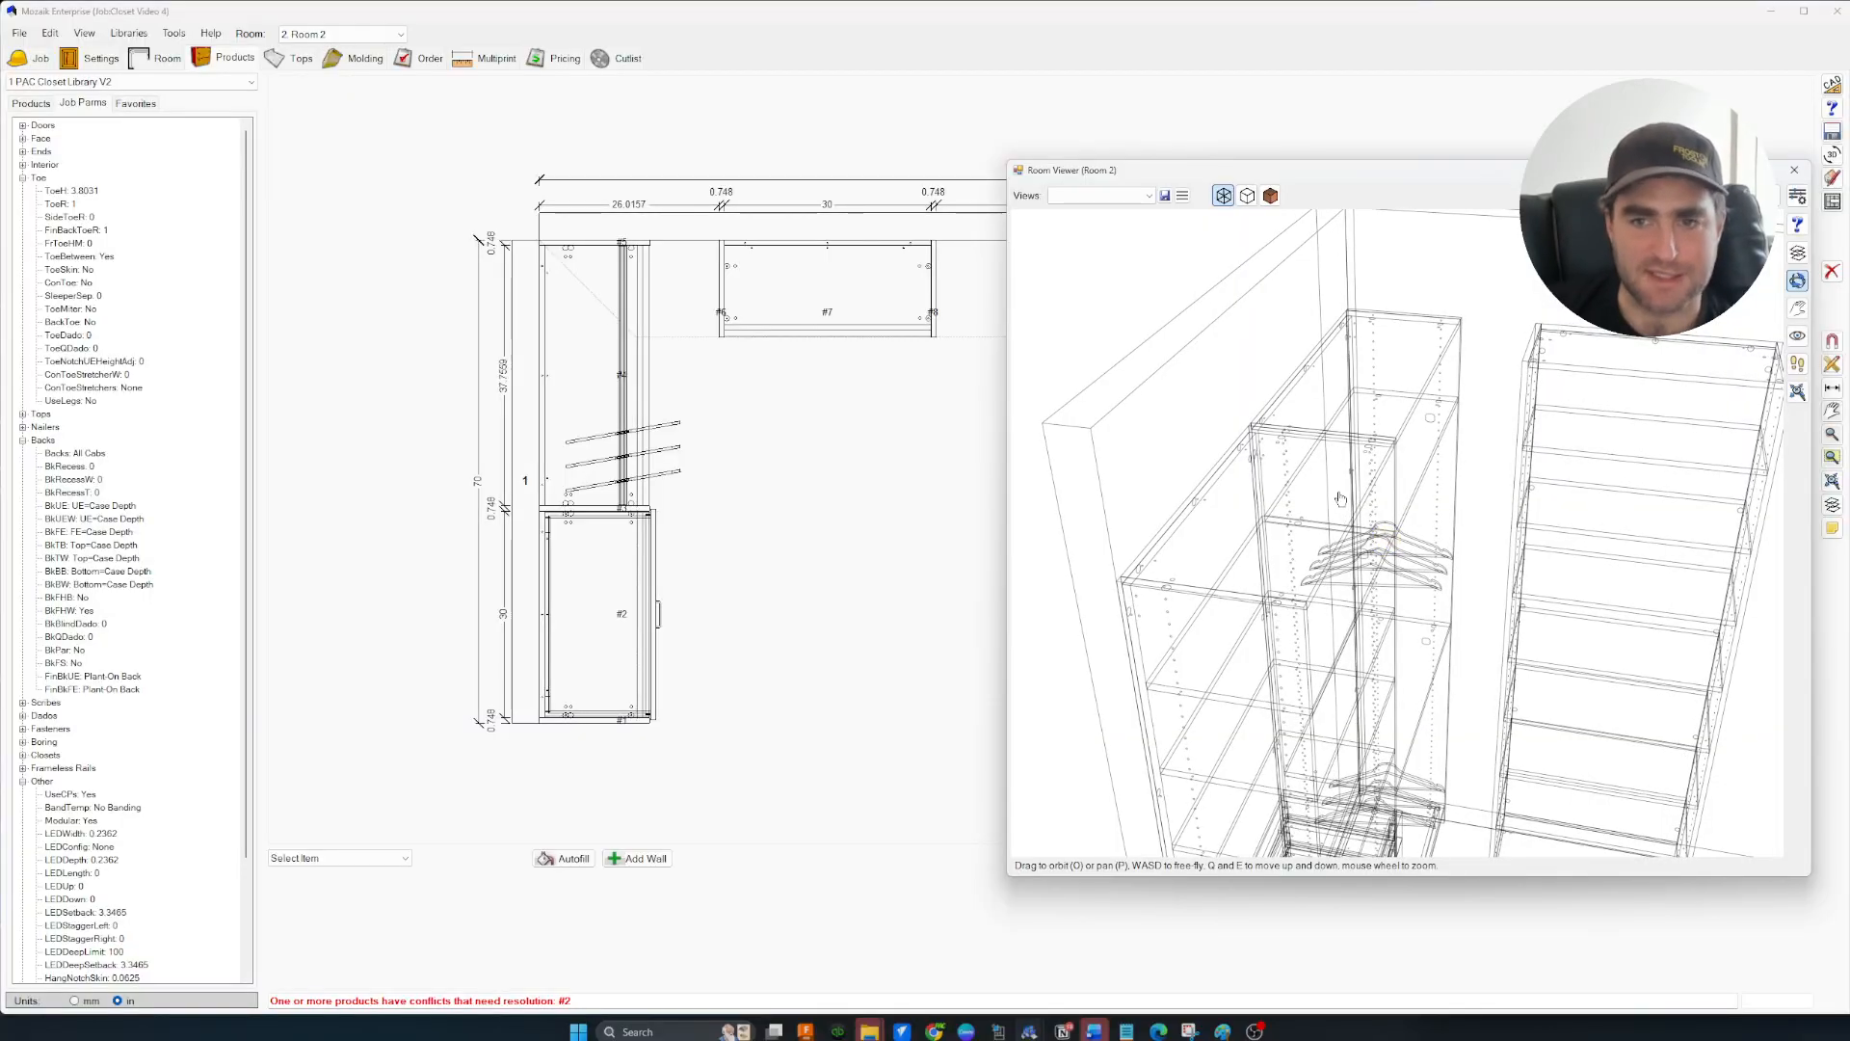
pyautogui.scroll(5, 1256, 602)
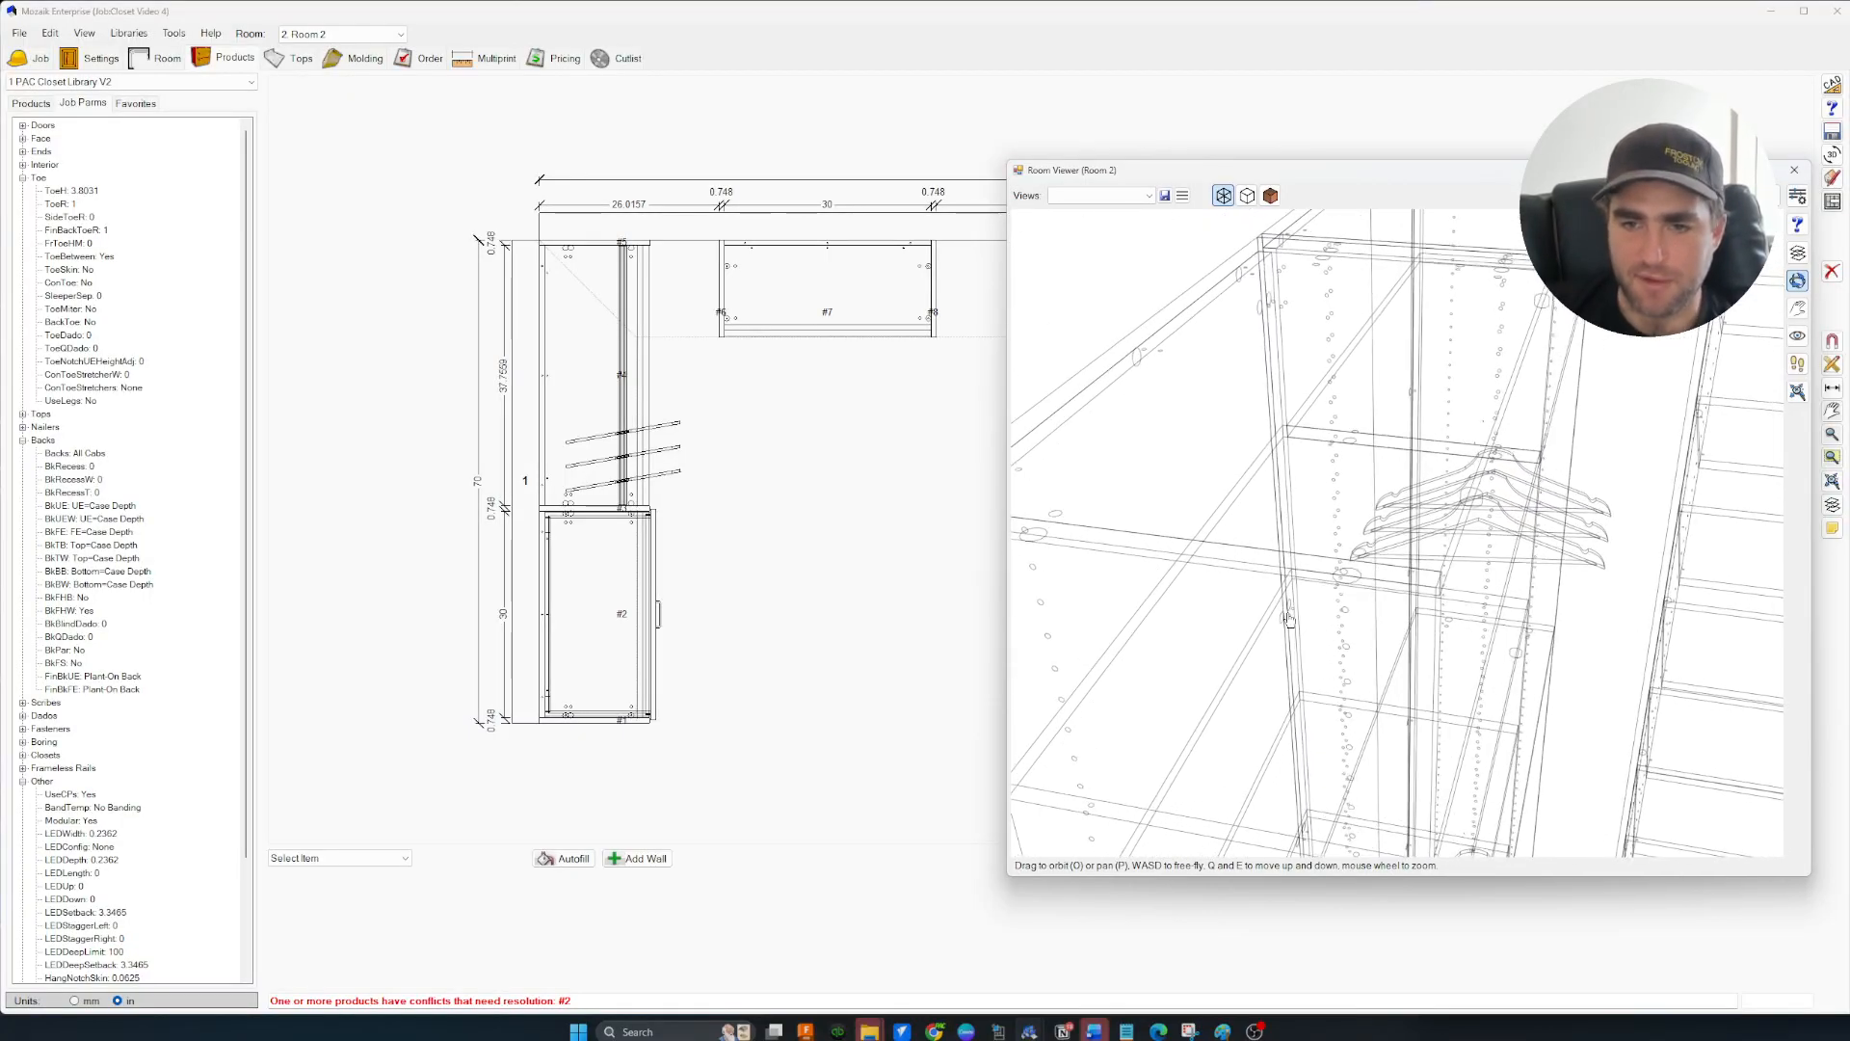
pyautogui.moveTo(1324, 658); pyautogui.dragTo(1363, 539)
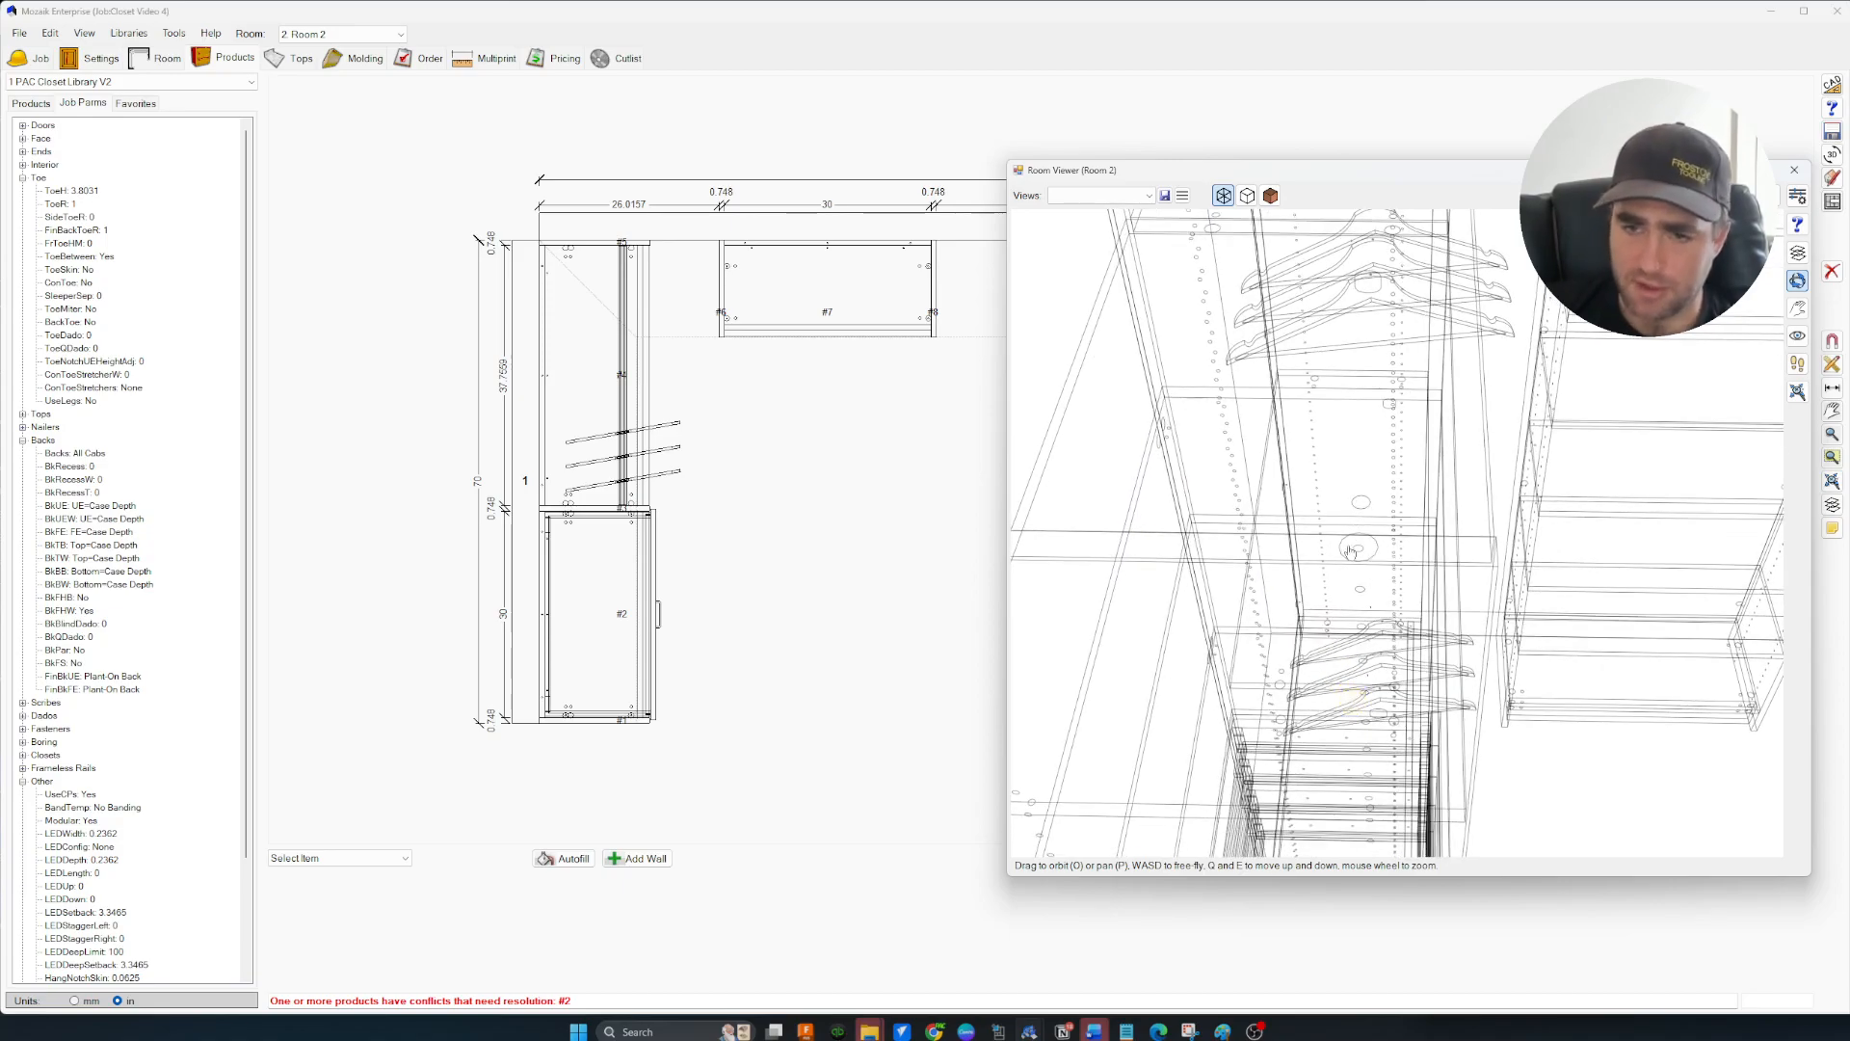
pyautogui.moveTo(1345, 569)
pyautogui.mouseDown()
pyautogui.moveTo(1375, 538)
pyautogui.moveTo(1369, 597)
pyautogui.moveTo(1382, 572)
pyautogui.mouseUp()
pyautogui.moveTo(1539, 503); pyautogui.dragTo(1460, 522)
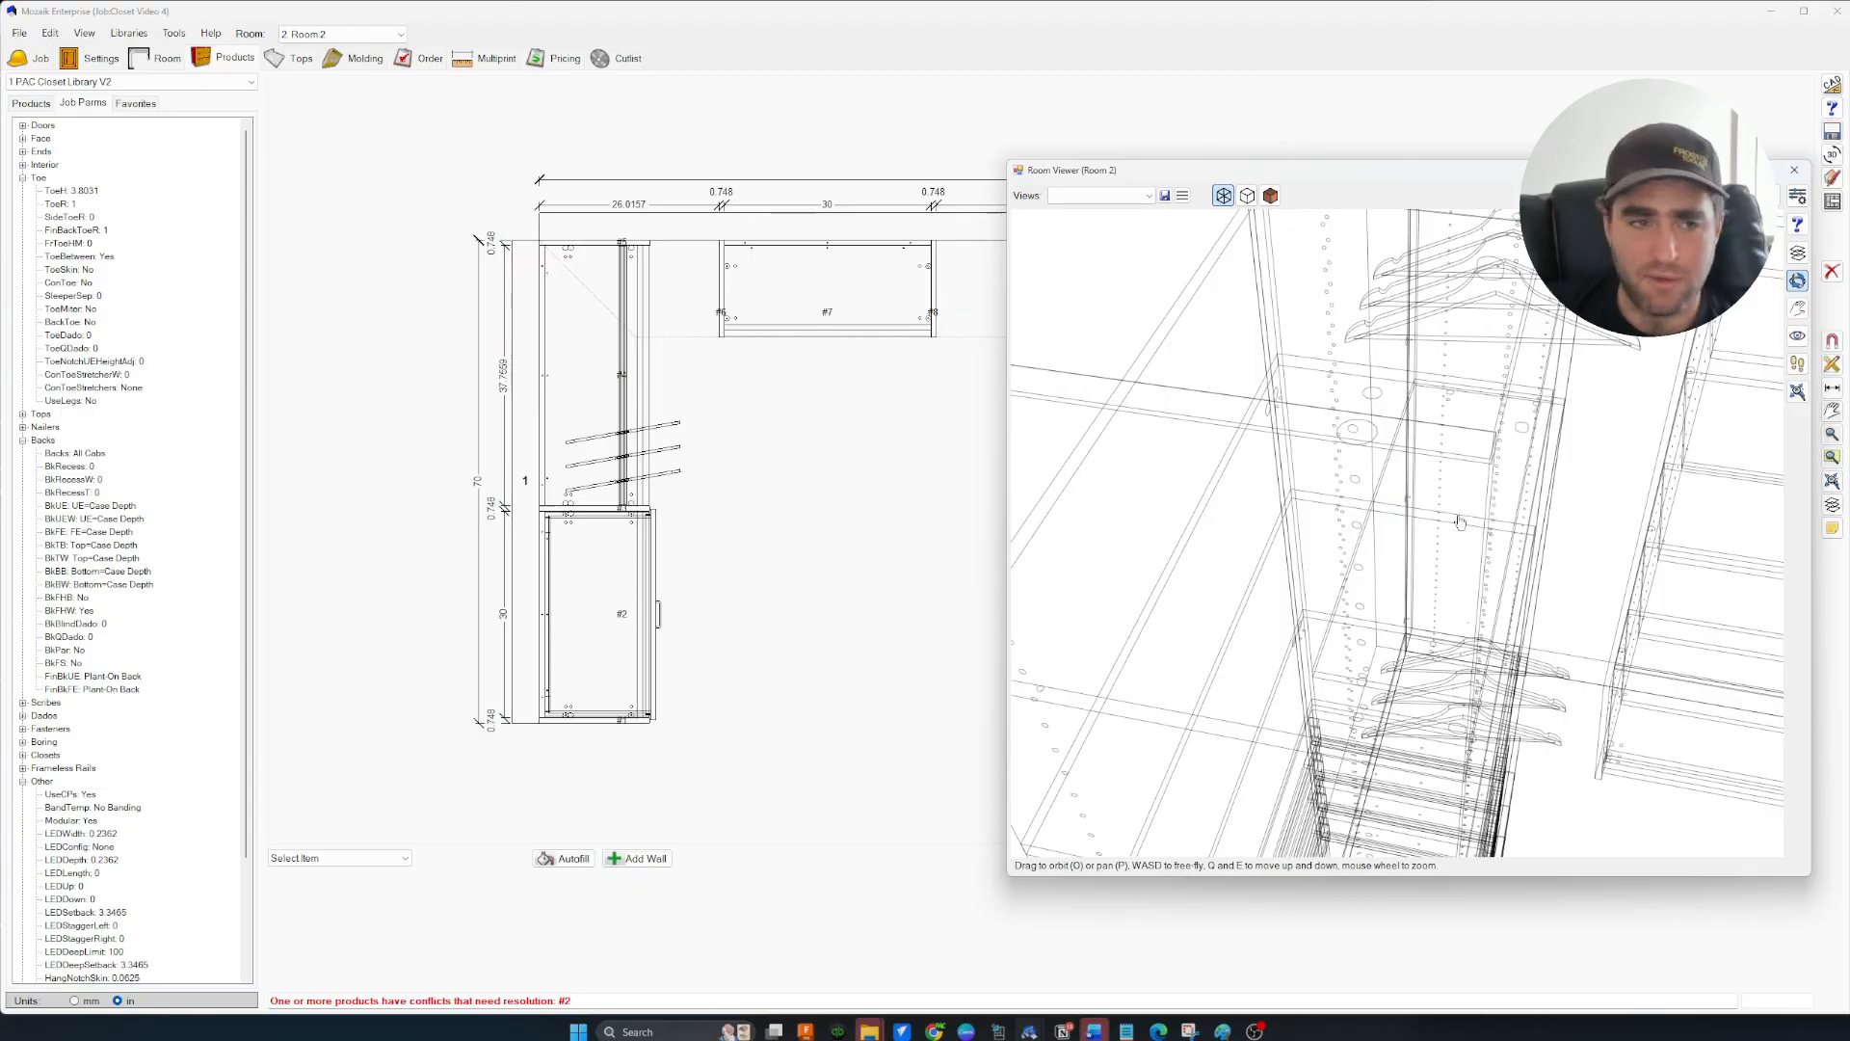
pyautogui.moveTo(1350, 442); pyautogui.dragTo(1408, 462)
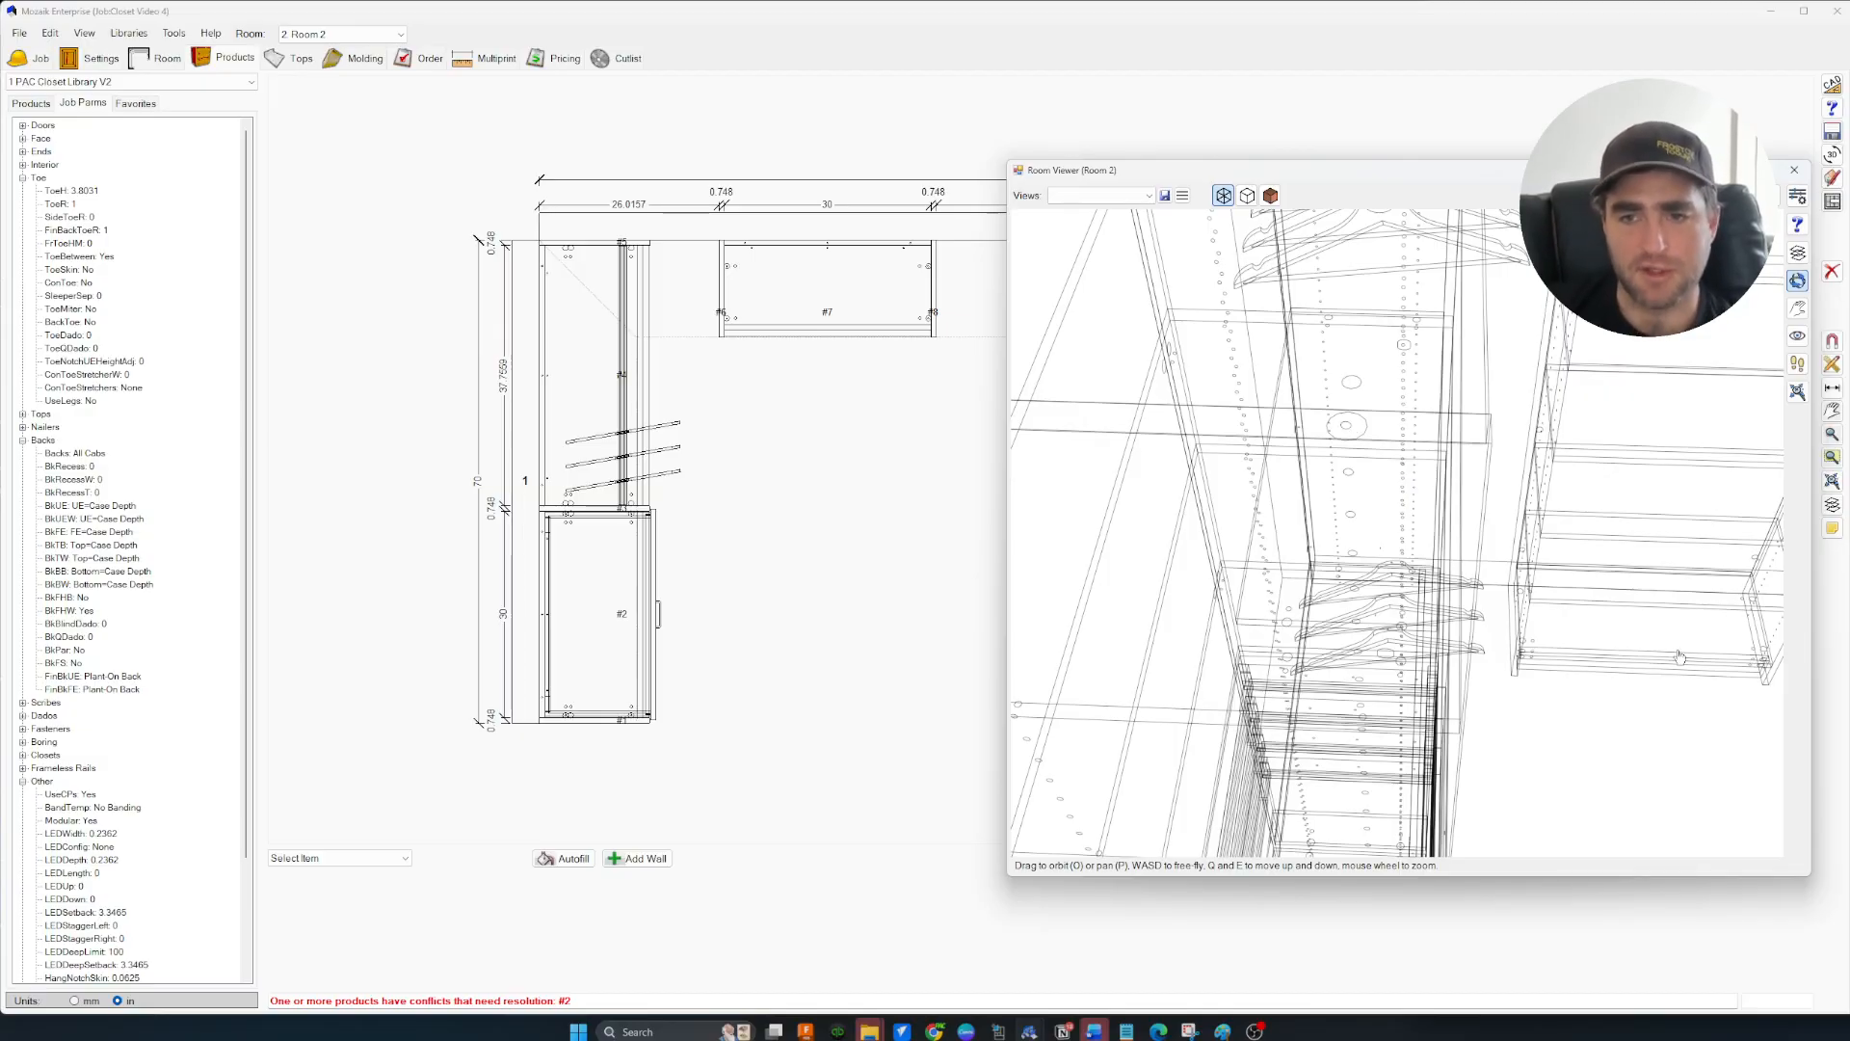
pyautogui.moveTo(1600, 711); pyautogui.dragTo(1476, 585)
pyautogui.scroll(10, 1453, 632)
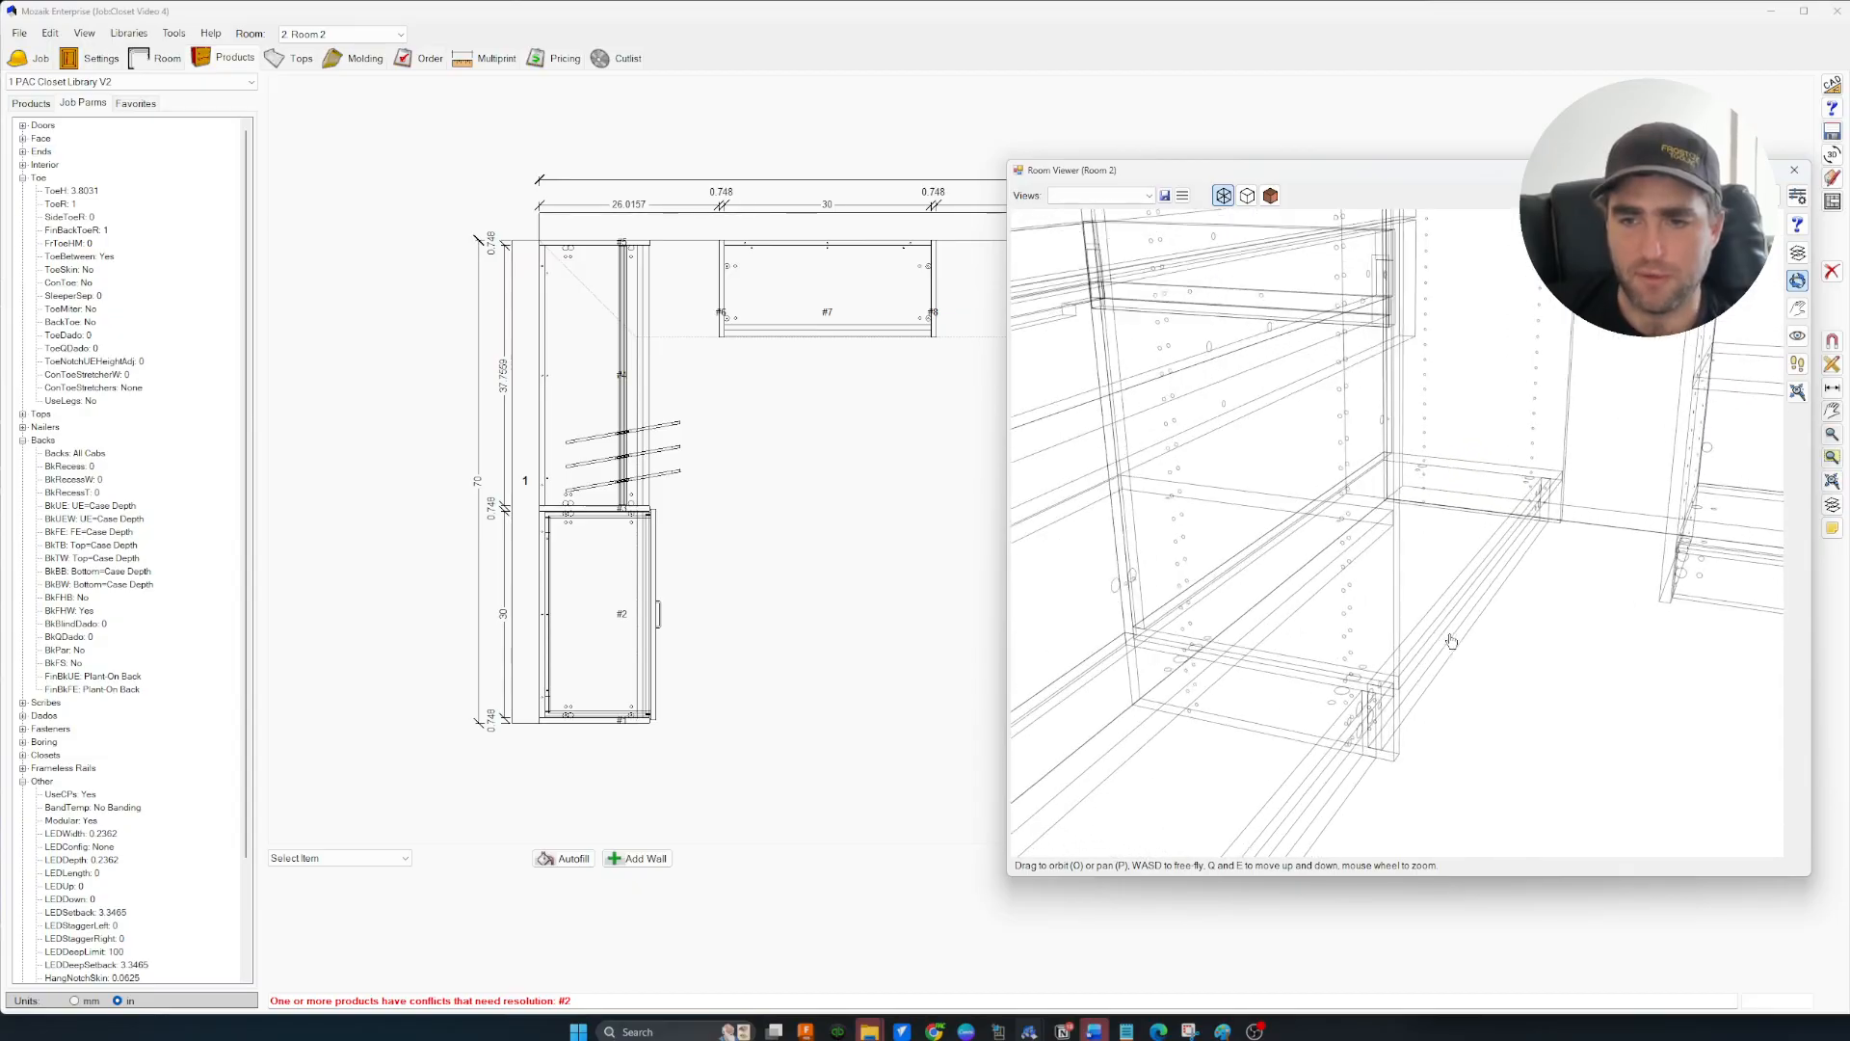
pyautogui.moveTo(1394, 690); pyautogui.dragTo(1436, 705)
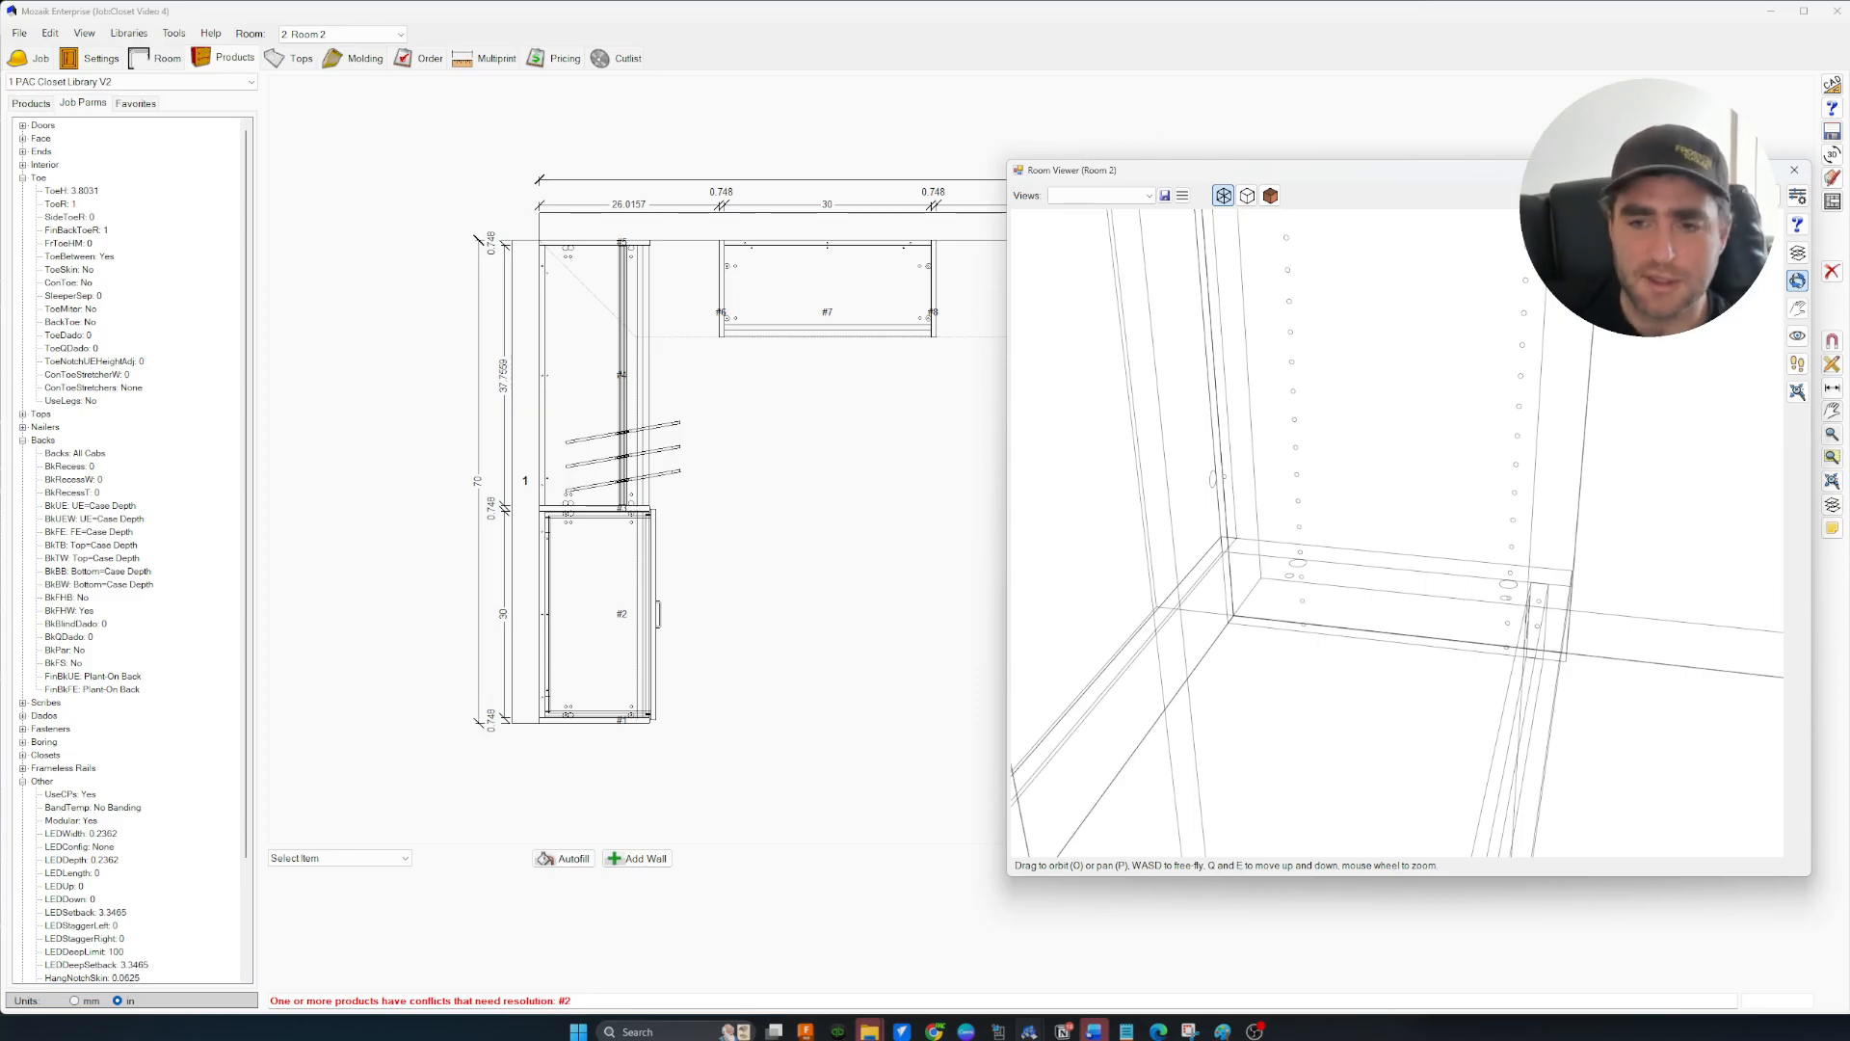
pyautogui.moveTo(1643, 620); pyautogui.dragTo(1537, 688)
pyautogui.press('e')
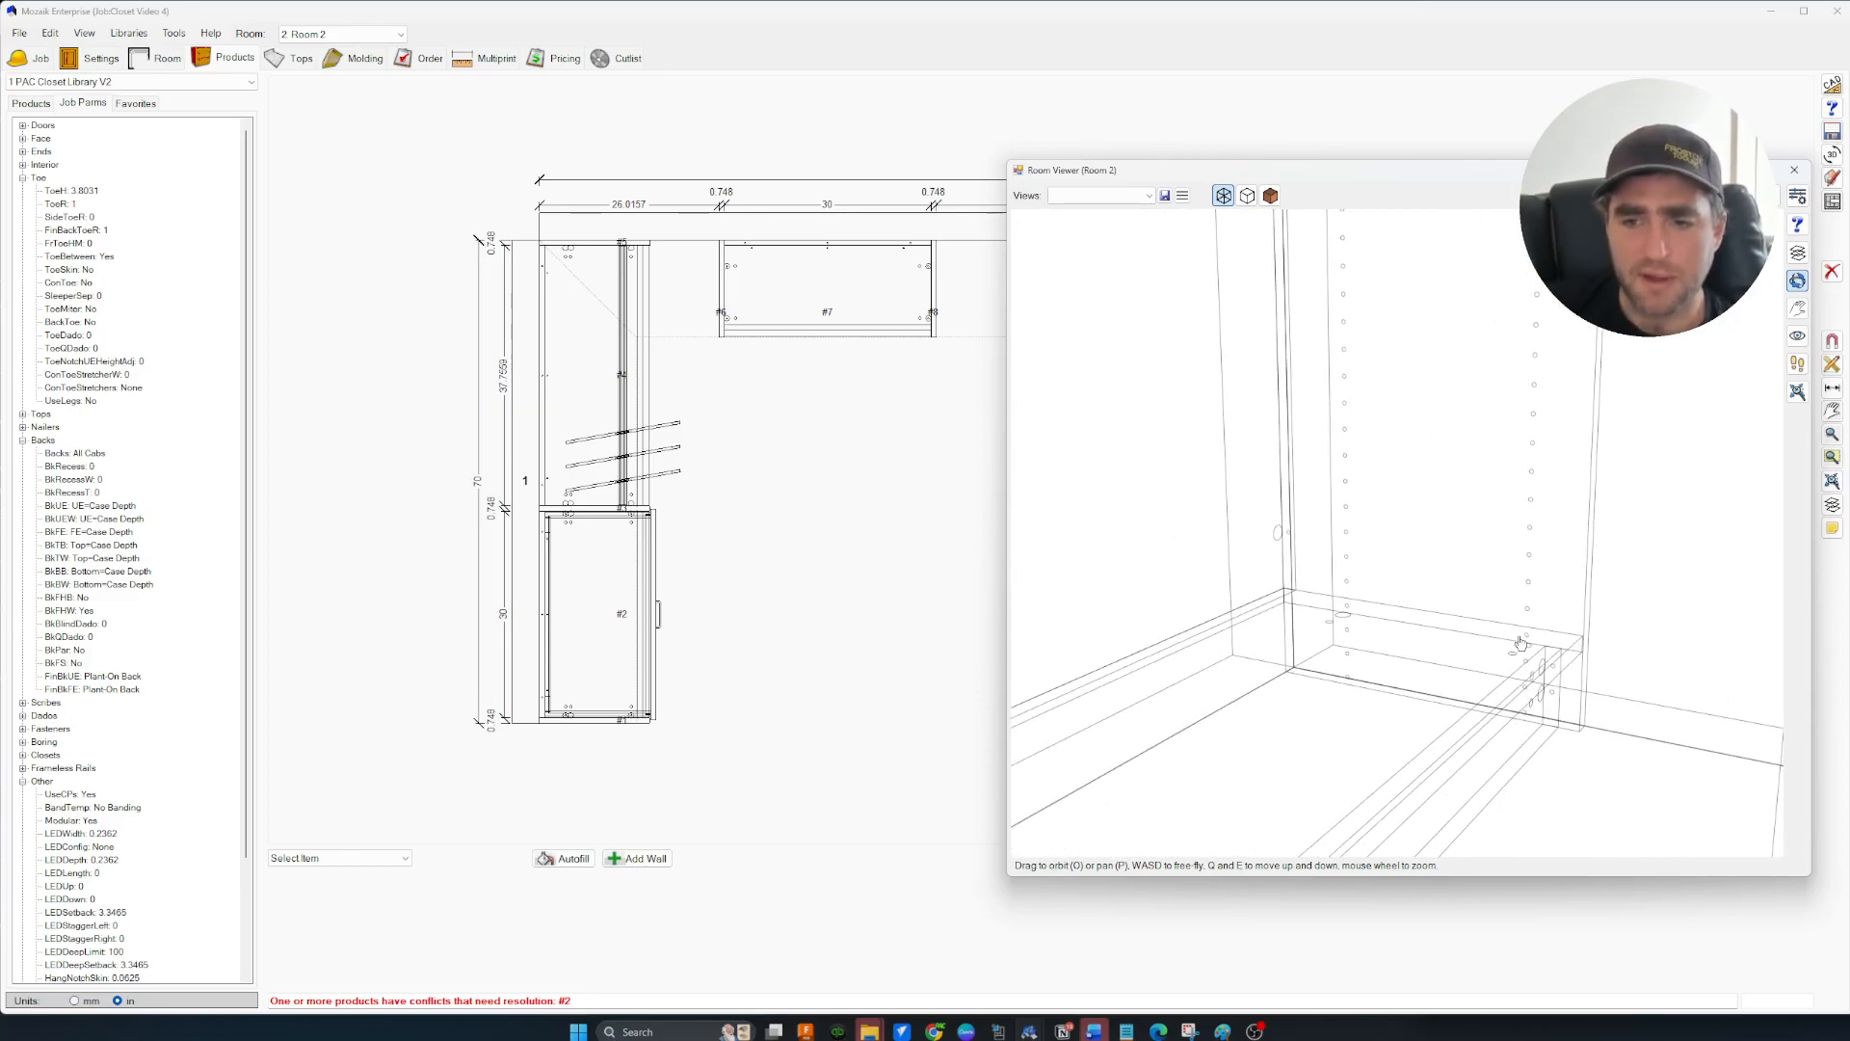
pyautogui.scroll(-2, 1516, 664)
pyautogui.press('q')
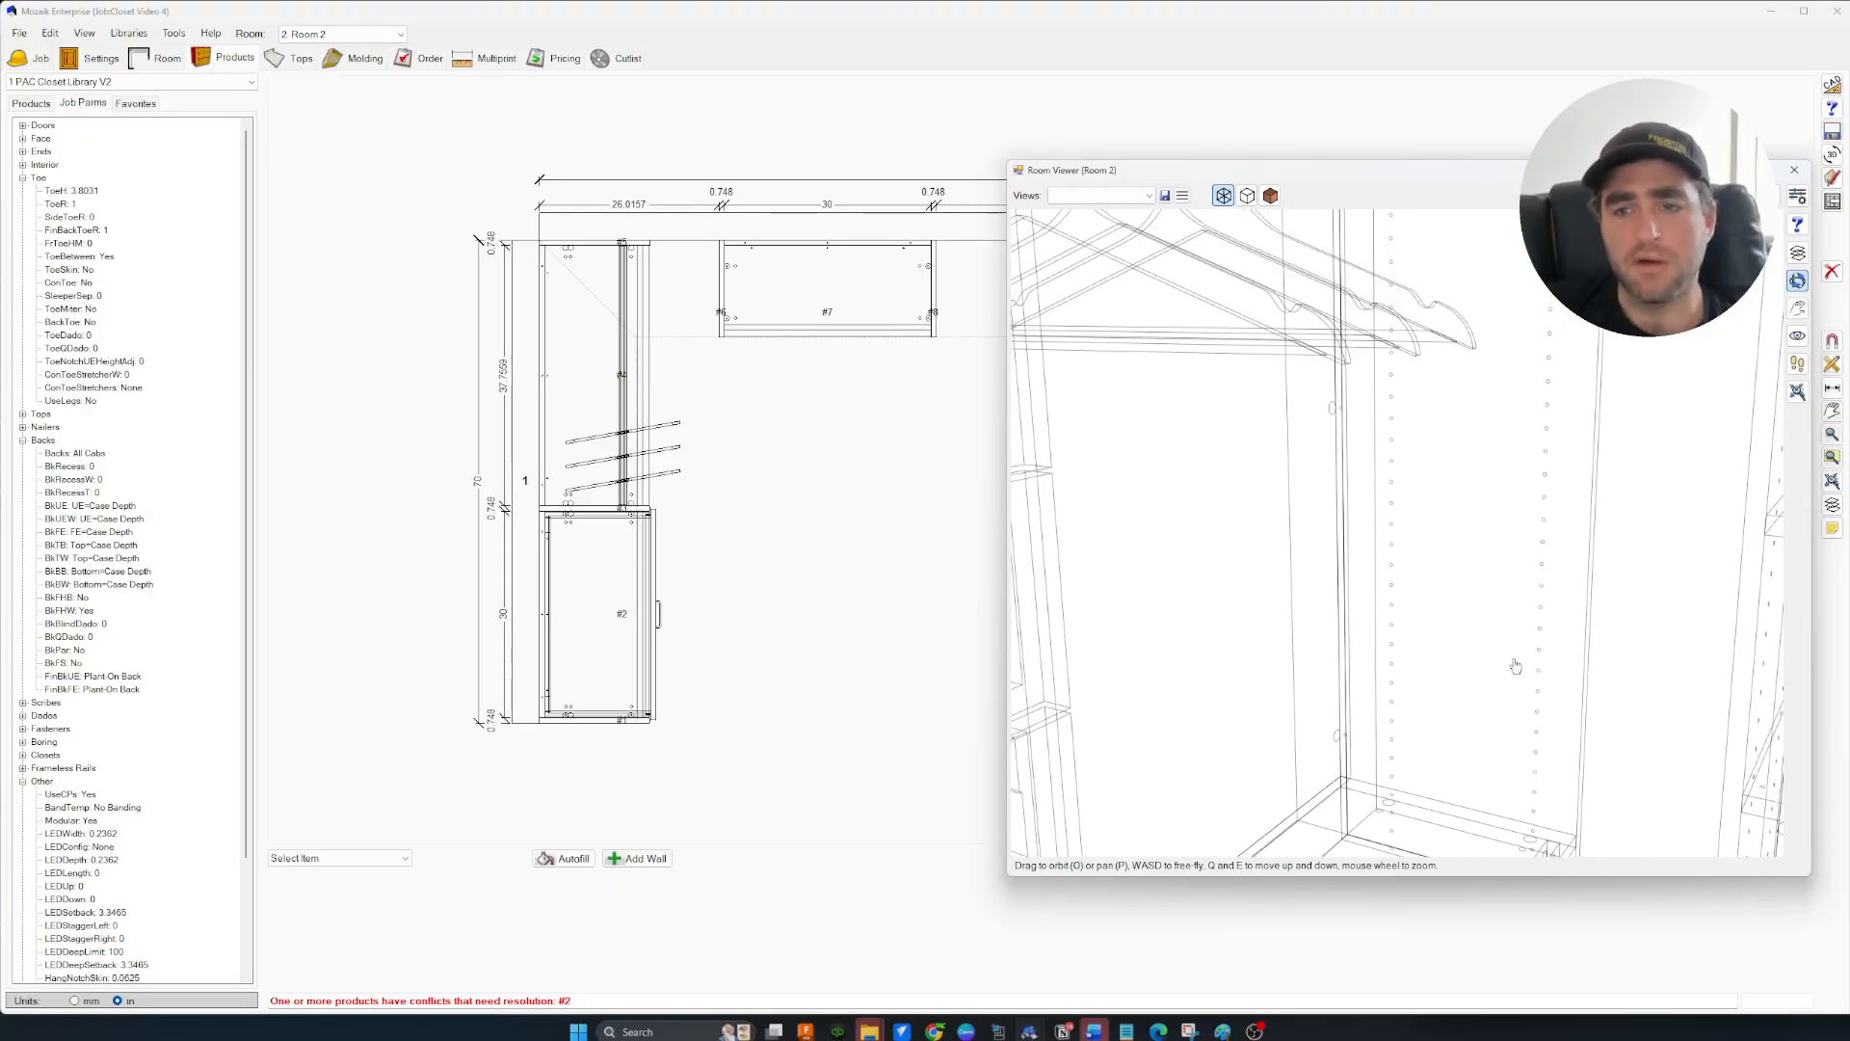
pyautogui.press('q')
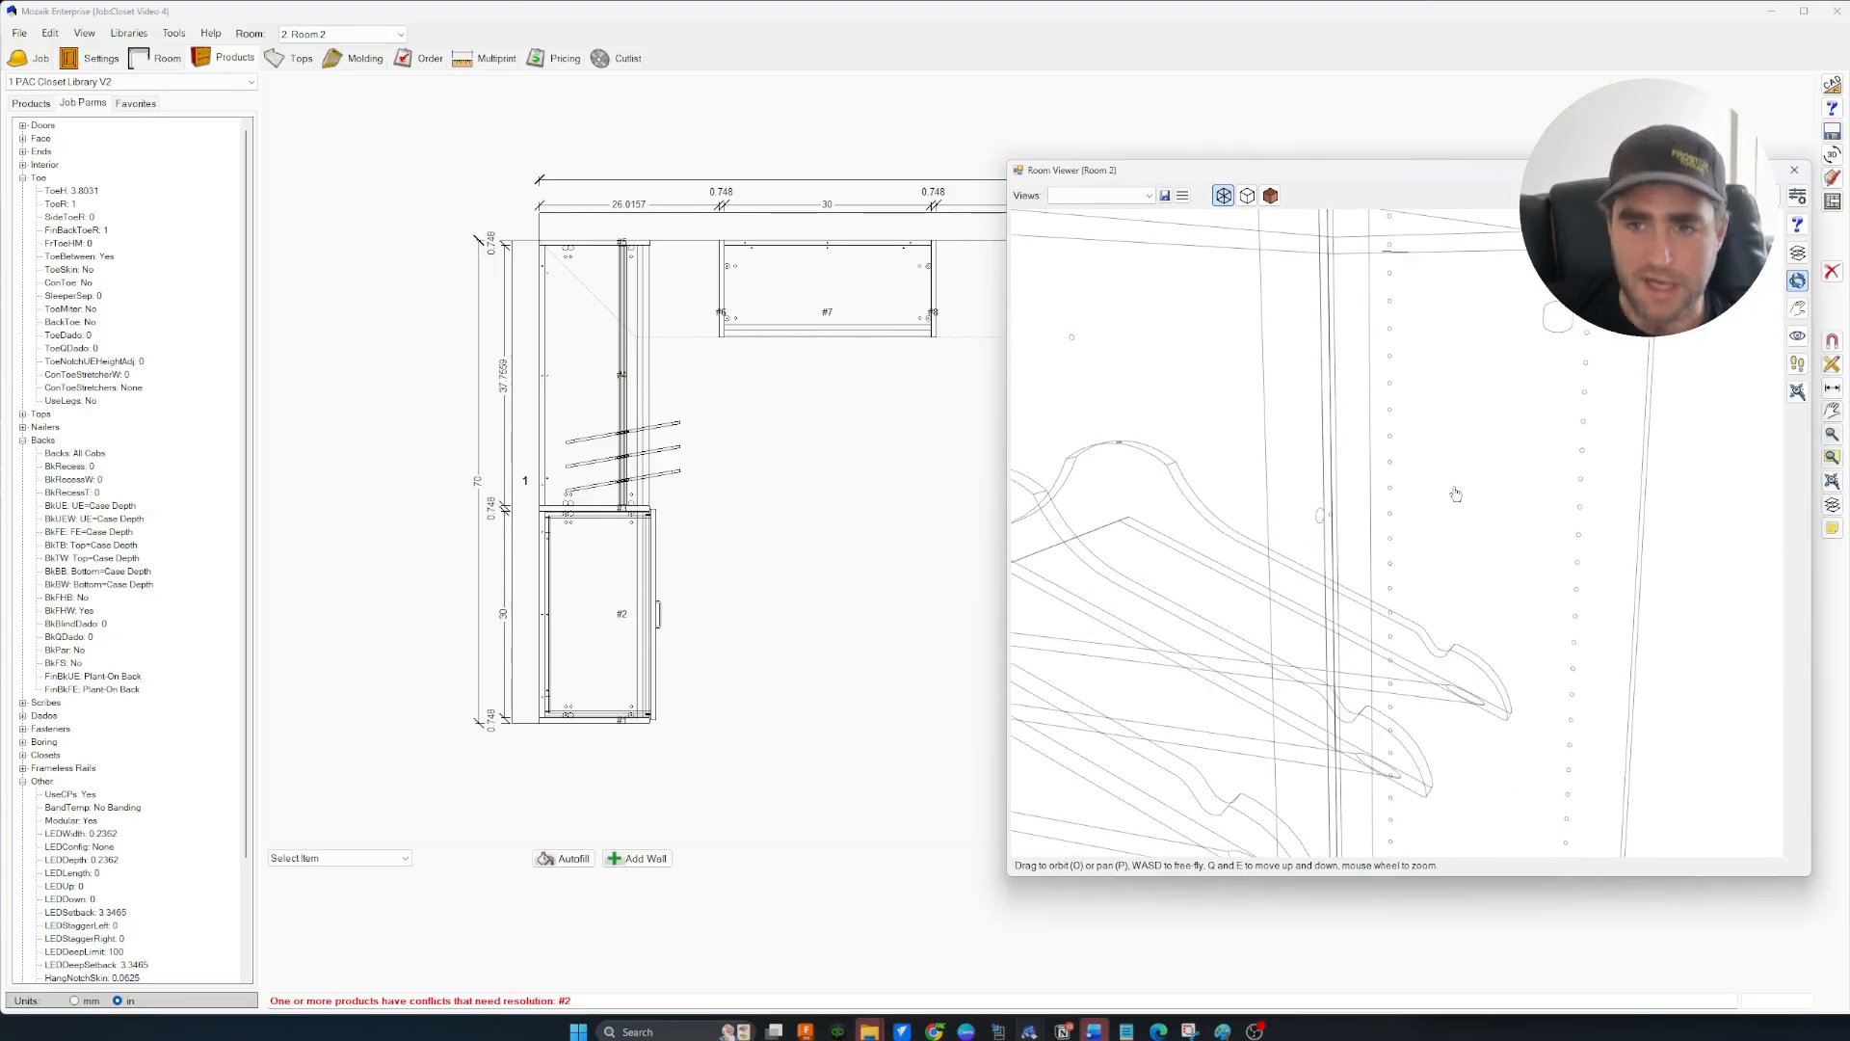
pyautogui.moveTo(1458, 495); pyautogui.dragTo(1374, 476)
pyautogui.press('e')
pyautogui.press('e')
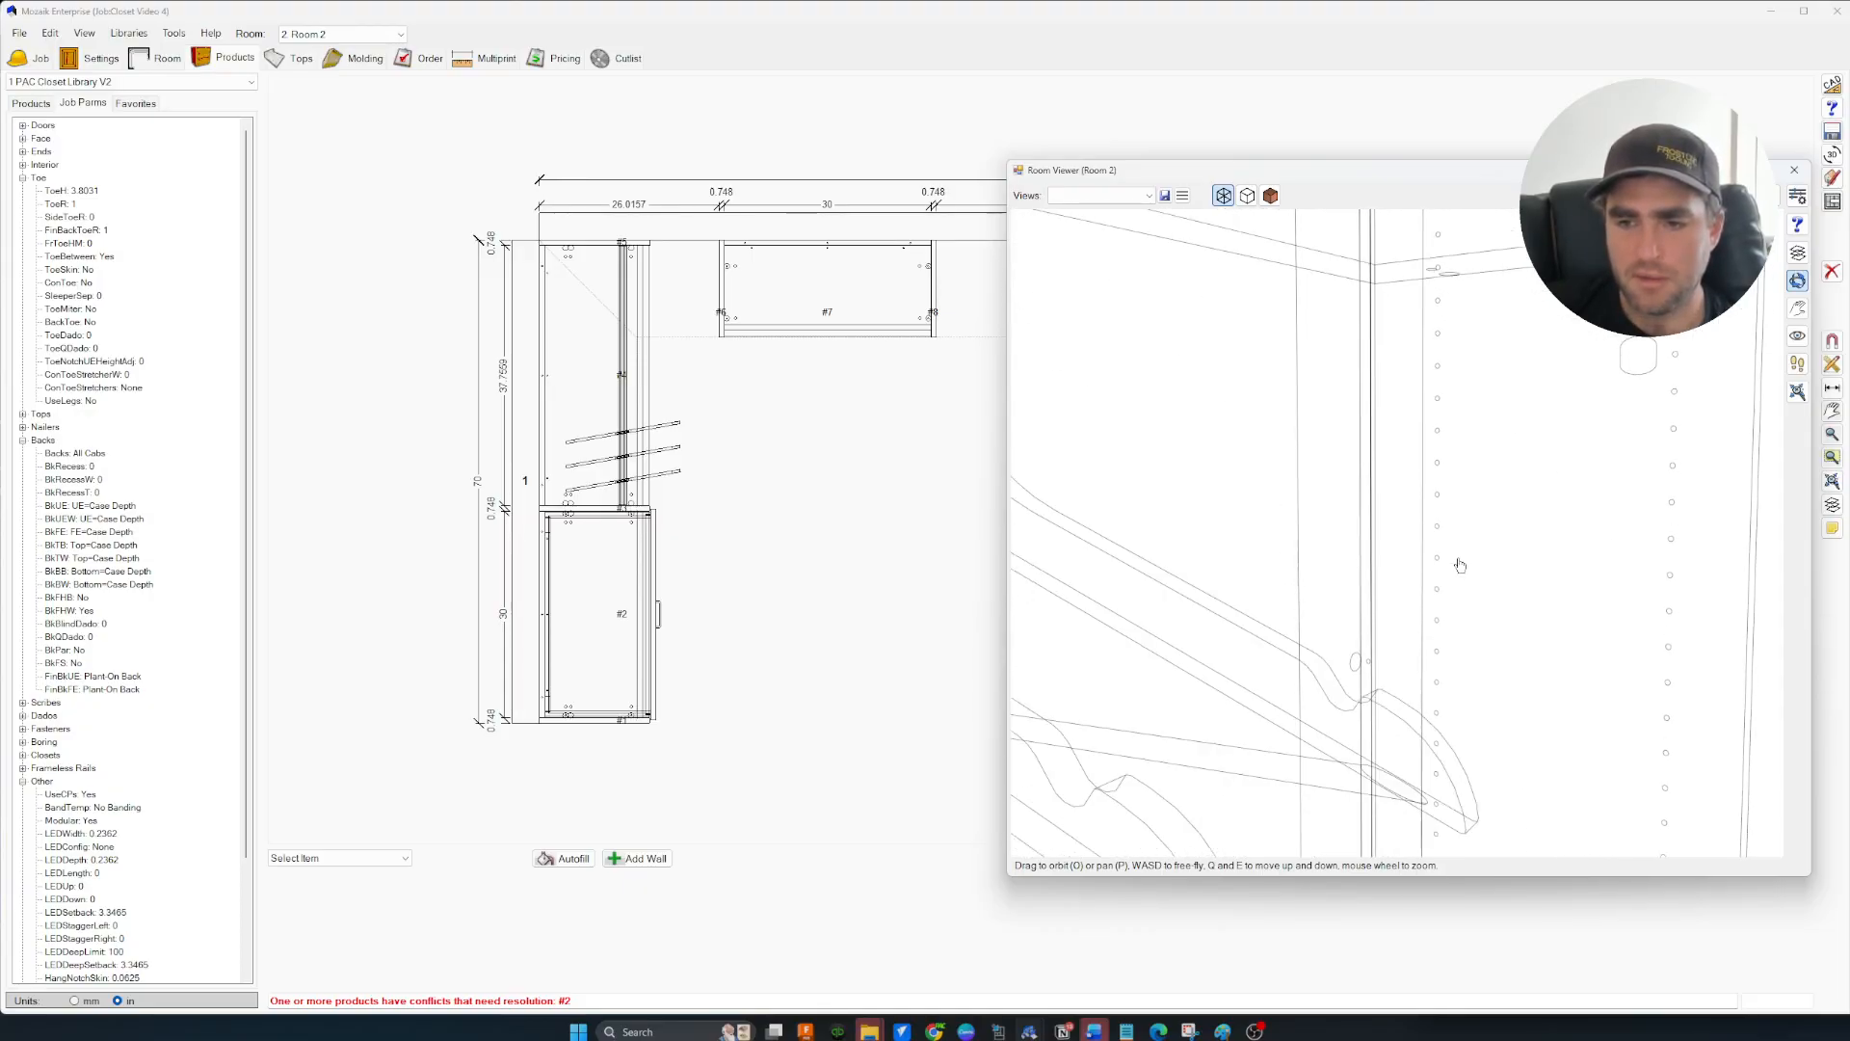
pyautogui.press('d')
pyautogui.press('w')
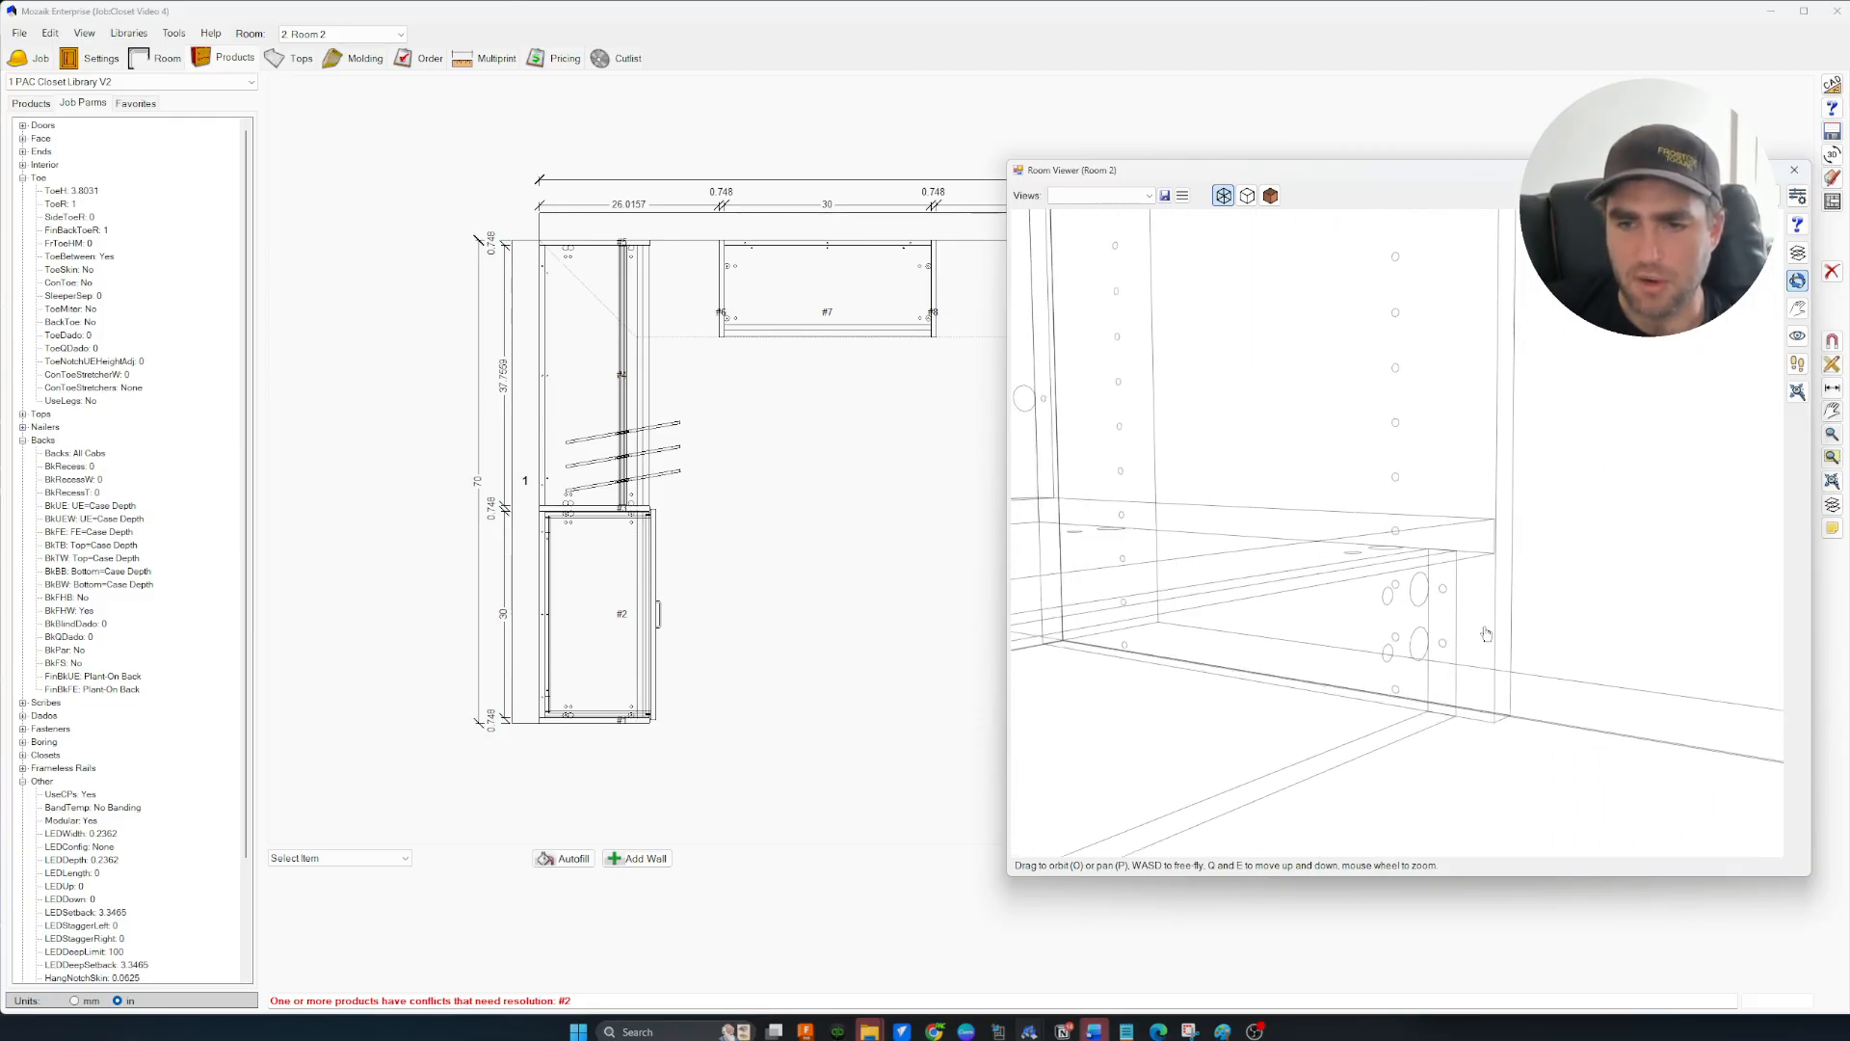
pyautogui.moveTo(1470, 611); pyautogui.dragTo(1268, 582)
pyautogui.moveTo(1426, 545); pyautogui.dragTo(1561, 553)
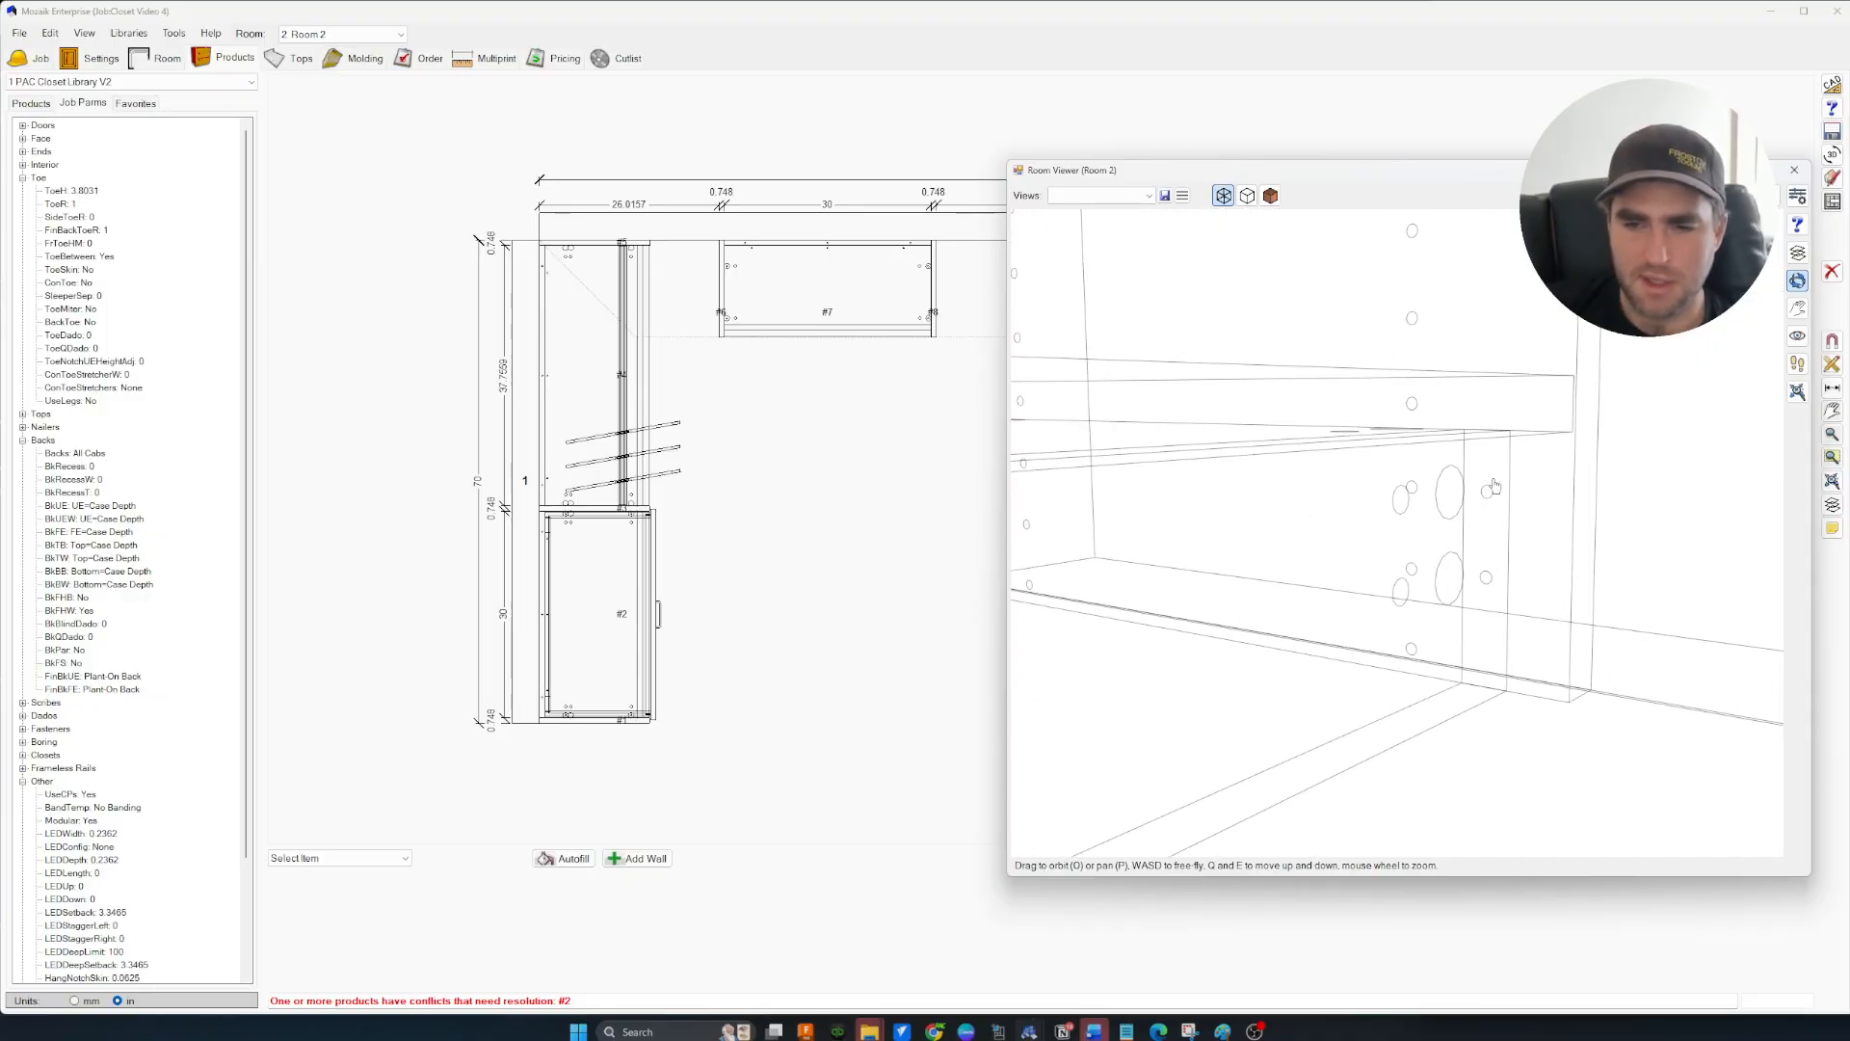
pyautogui.scroll(-10, 1231, 624)
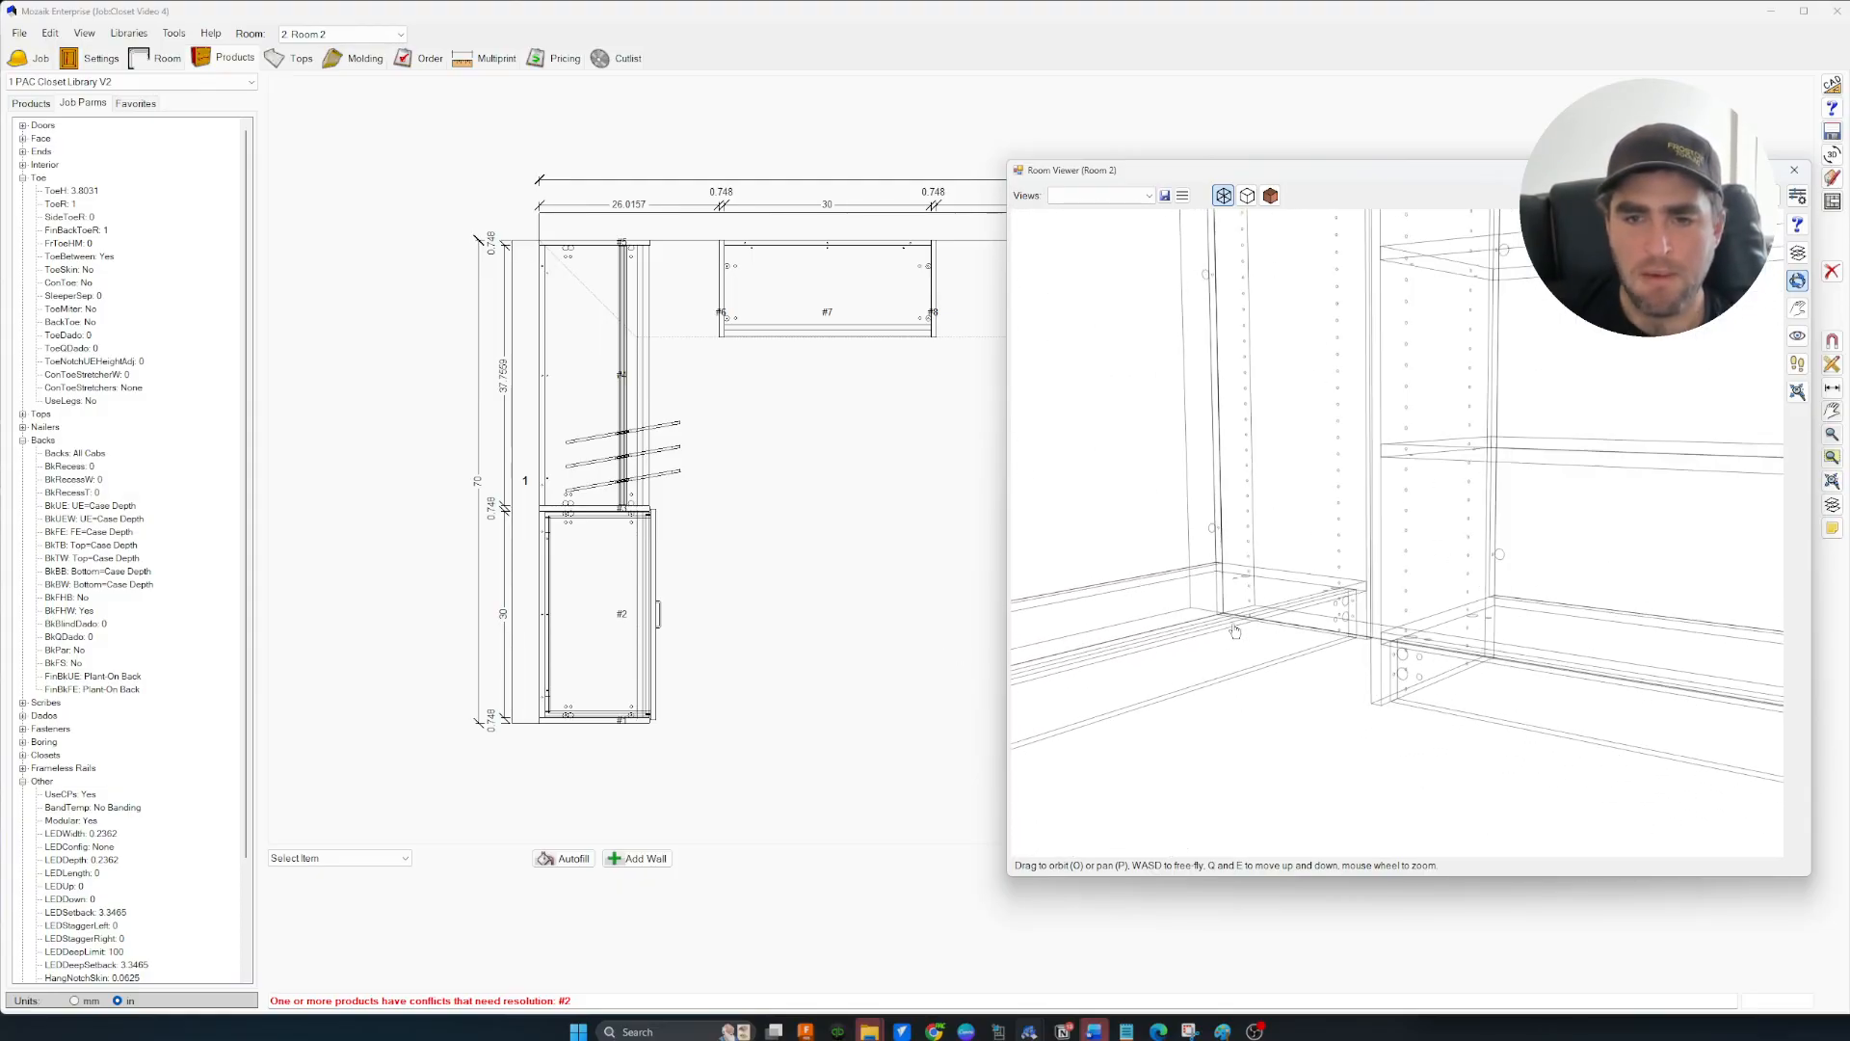
pyautogui.scroll(-10, 1234, 631)
pyautogui.scroll(-10, 1233, 631)
pyautogui.scroll(-2, 1231, 636)
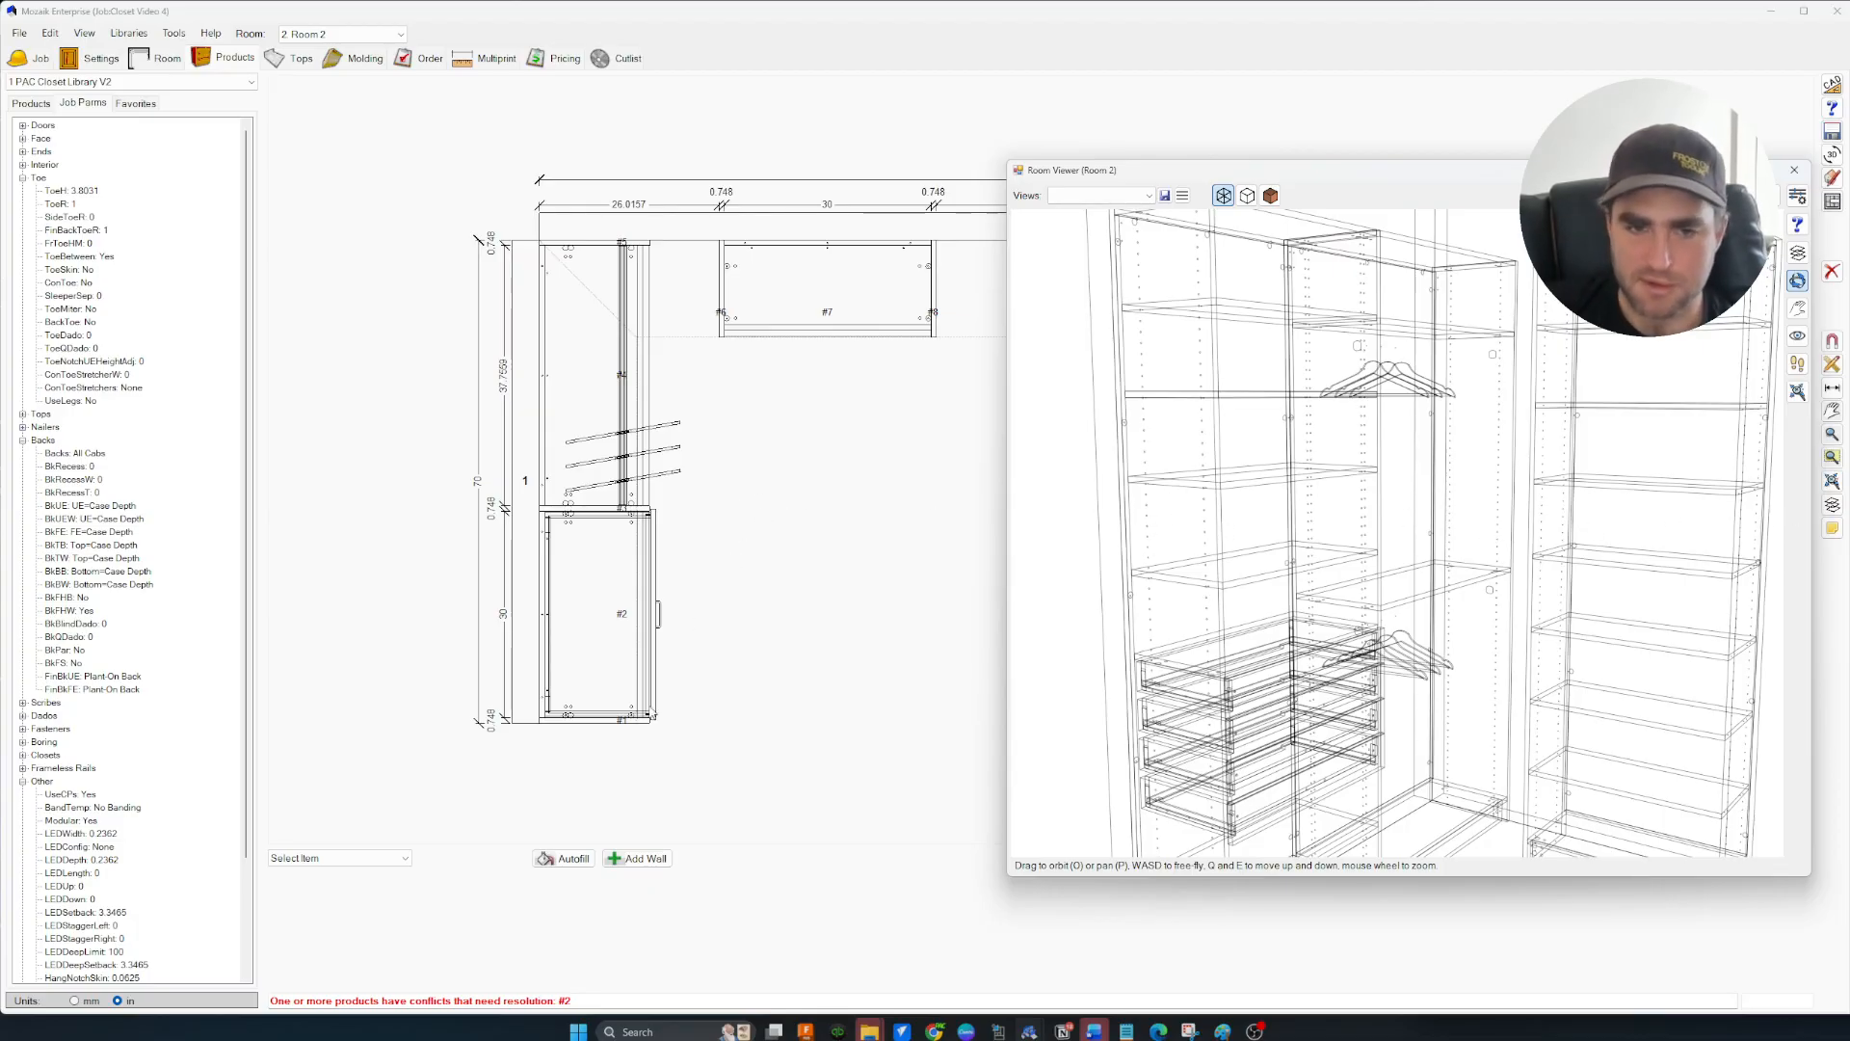
pyautogui.click(613, 721)
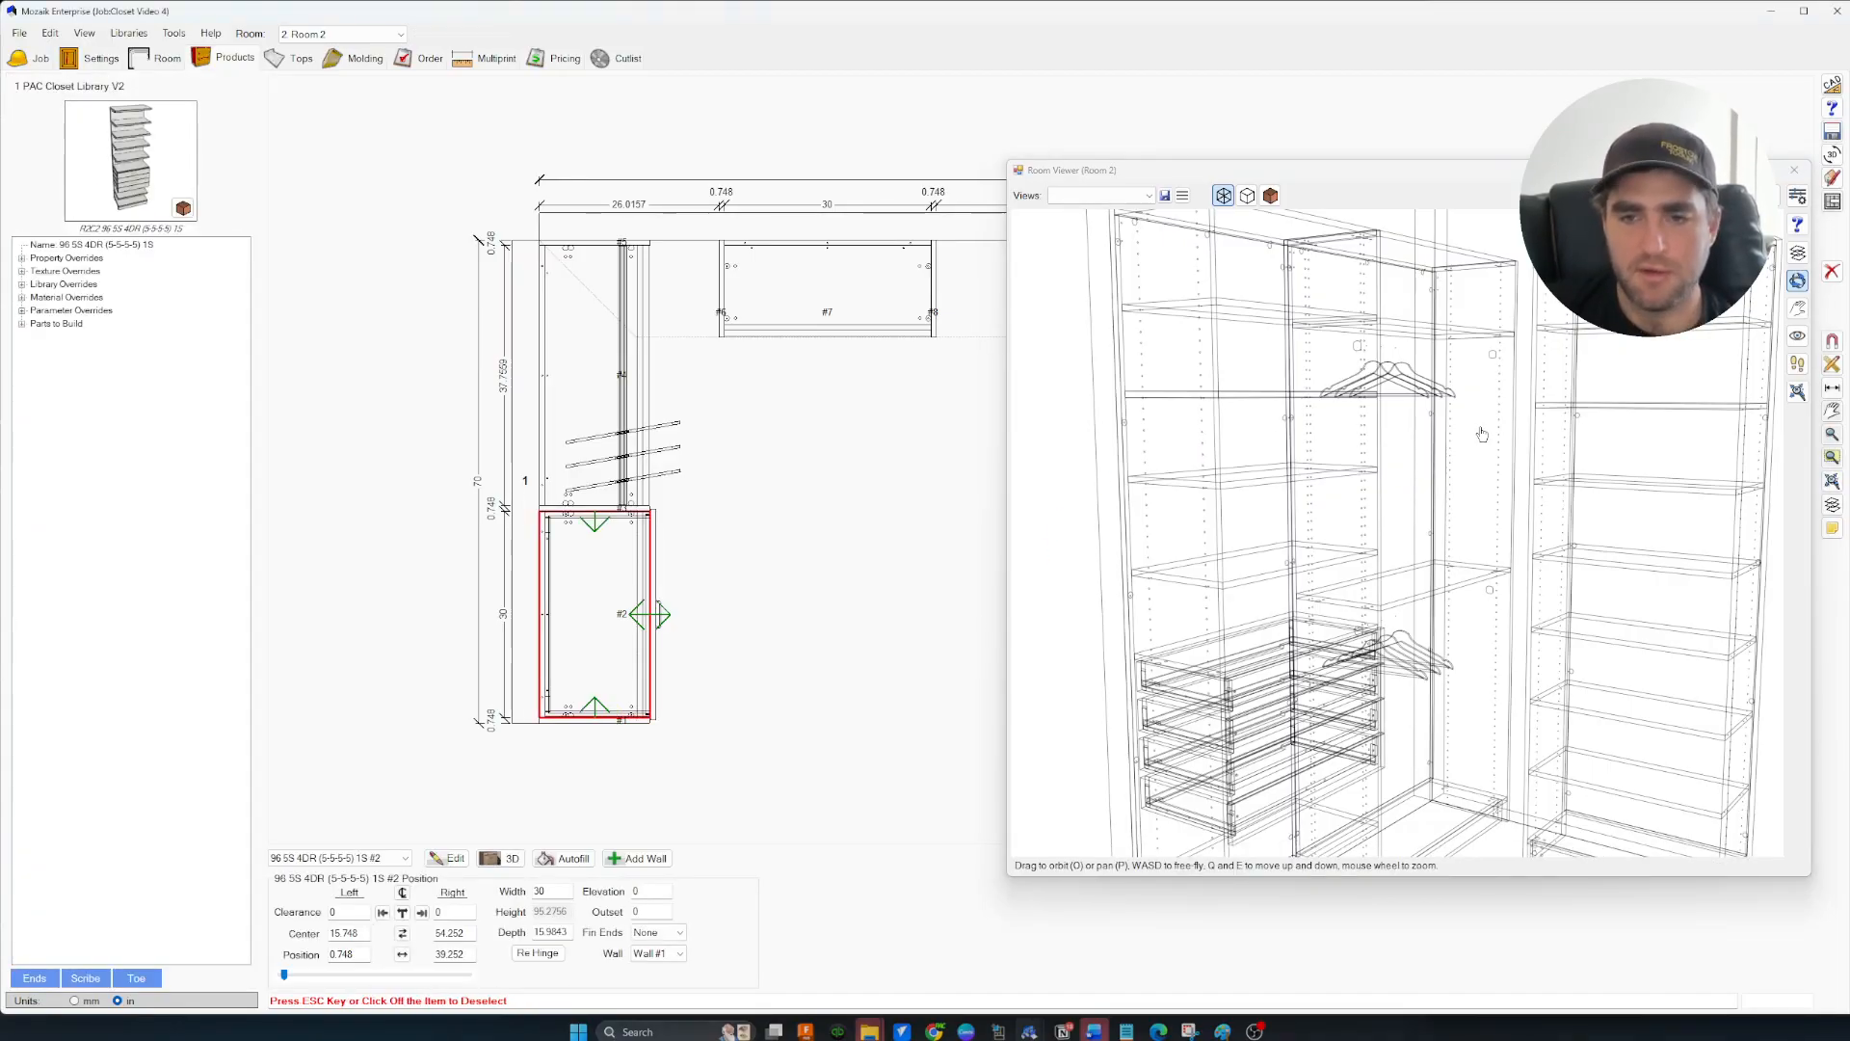
pyautogui.click(859, 487)
pyautogui.scroll(-5, 1437, 633)
pyautogui.moveTo(1437, 632); pyautogui.dragTo(1450, 685)
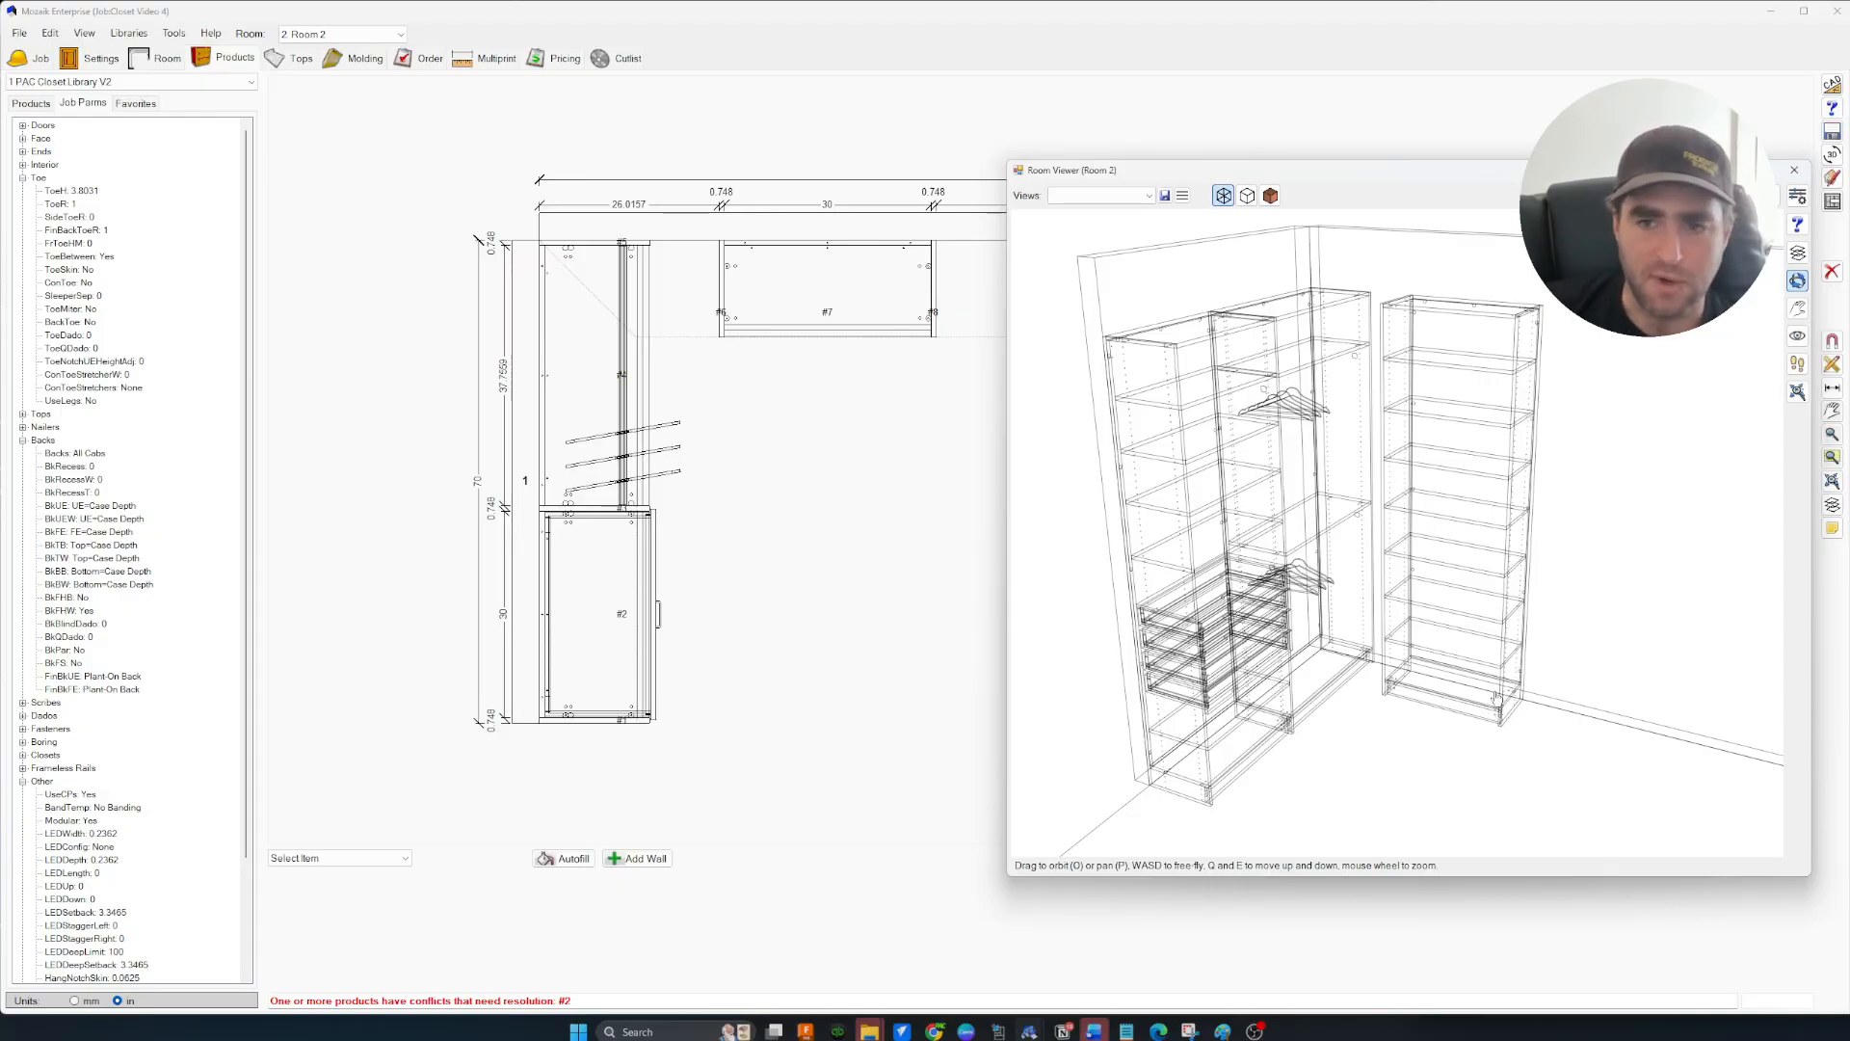
# Close the 3D Room Viewer and check the 86.4882 open space right of cabinet #7
pyautogui.moveTo(1496, 697)
pyautogui.mouseDown()
pyautogui.moveTo(1475, 690)
pyautogui.moveTo(1498, 690)
pyautogui.mouseUp()
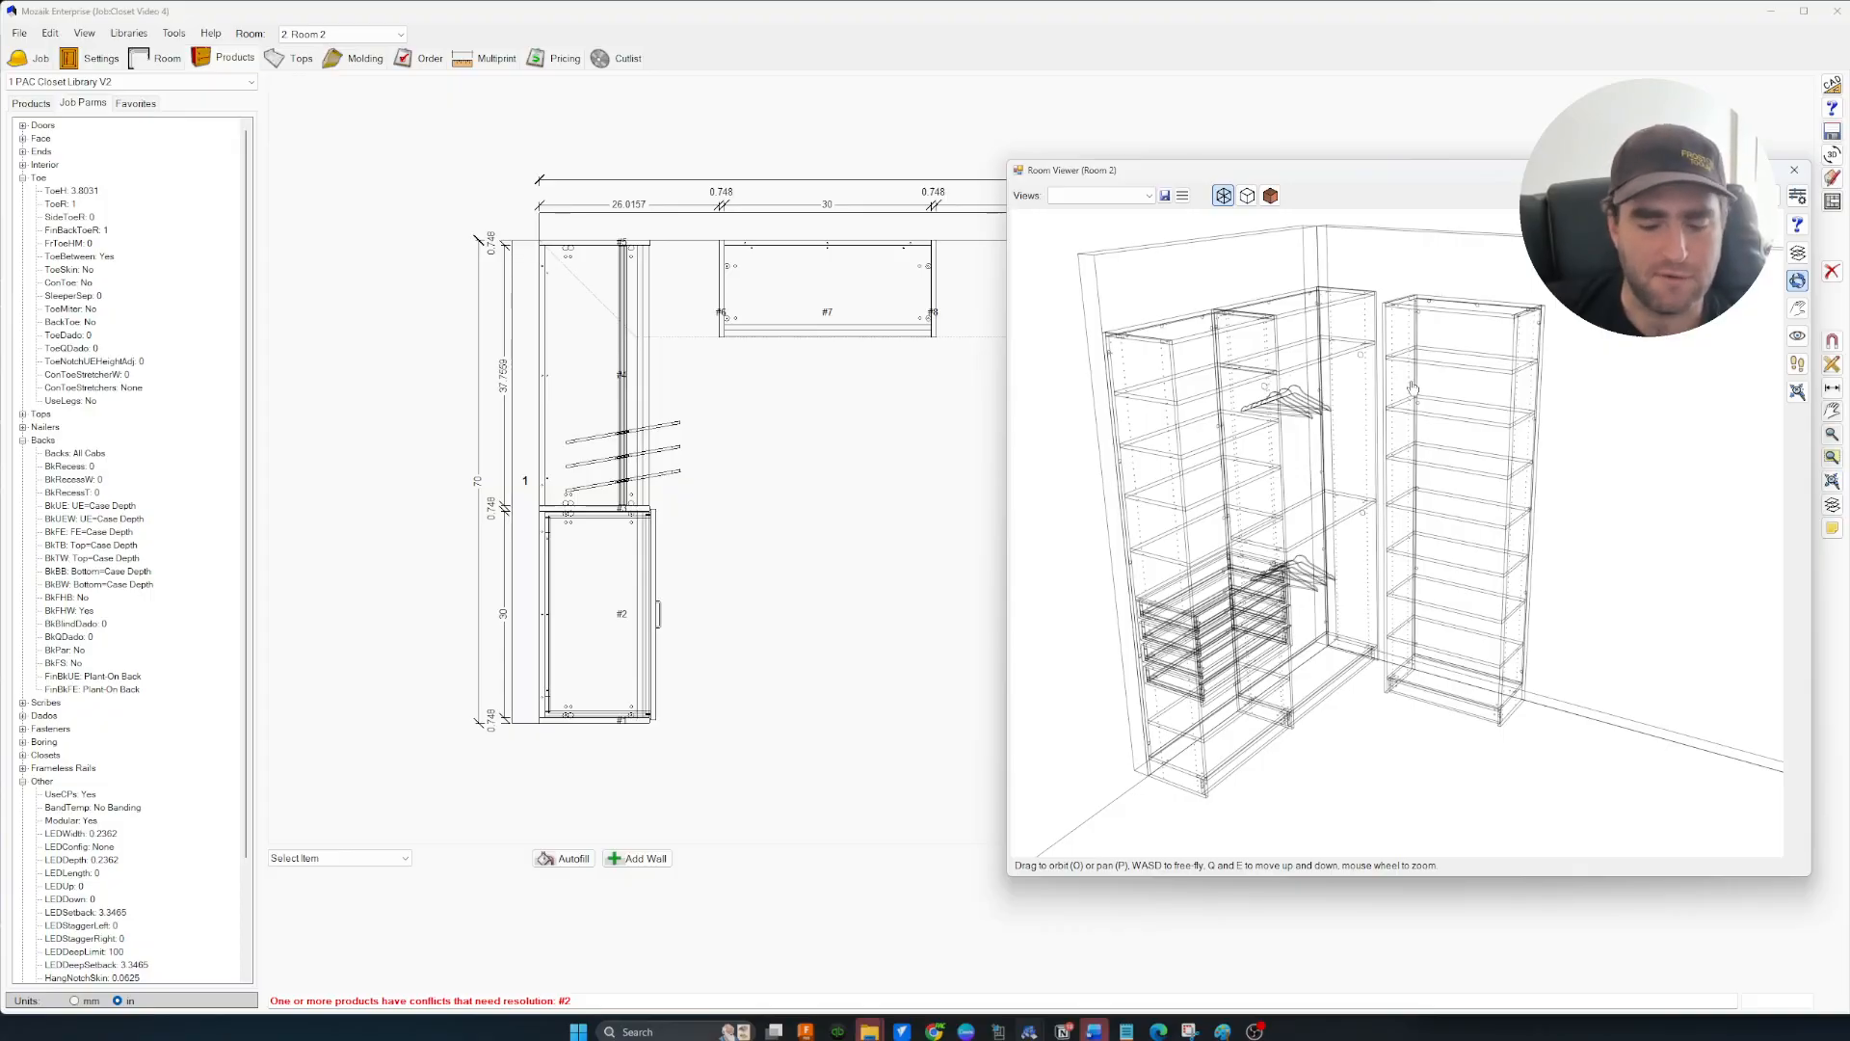
pyautogui.moveTo(1387, 518)
pyautogui.mouseDown()
pyautogui.moveTo(1413, 562)
pyautogui.moveTo(1385, 550)
pyautogui.moveTo(1399, 543)
pyautogui.mouseUp()
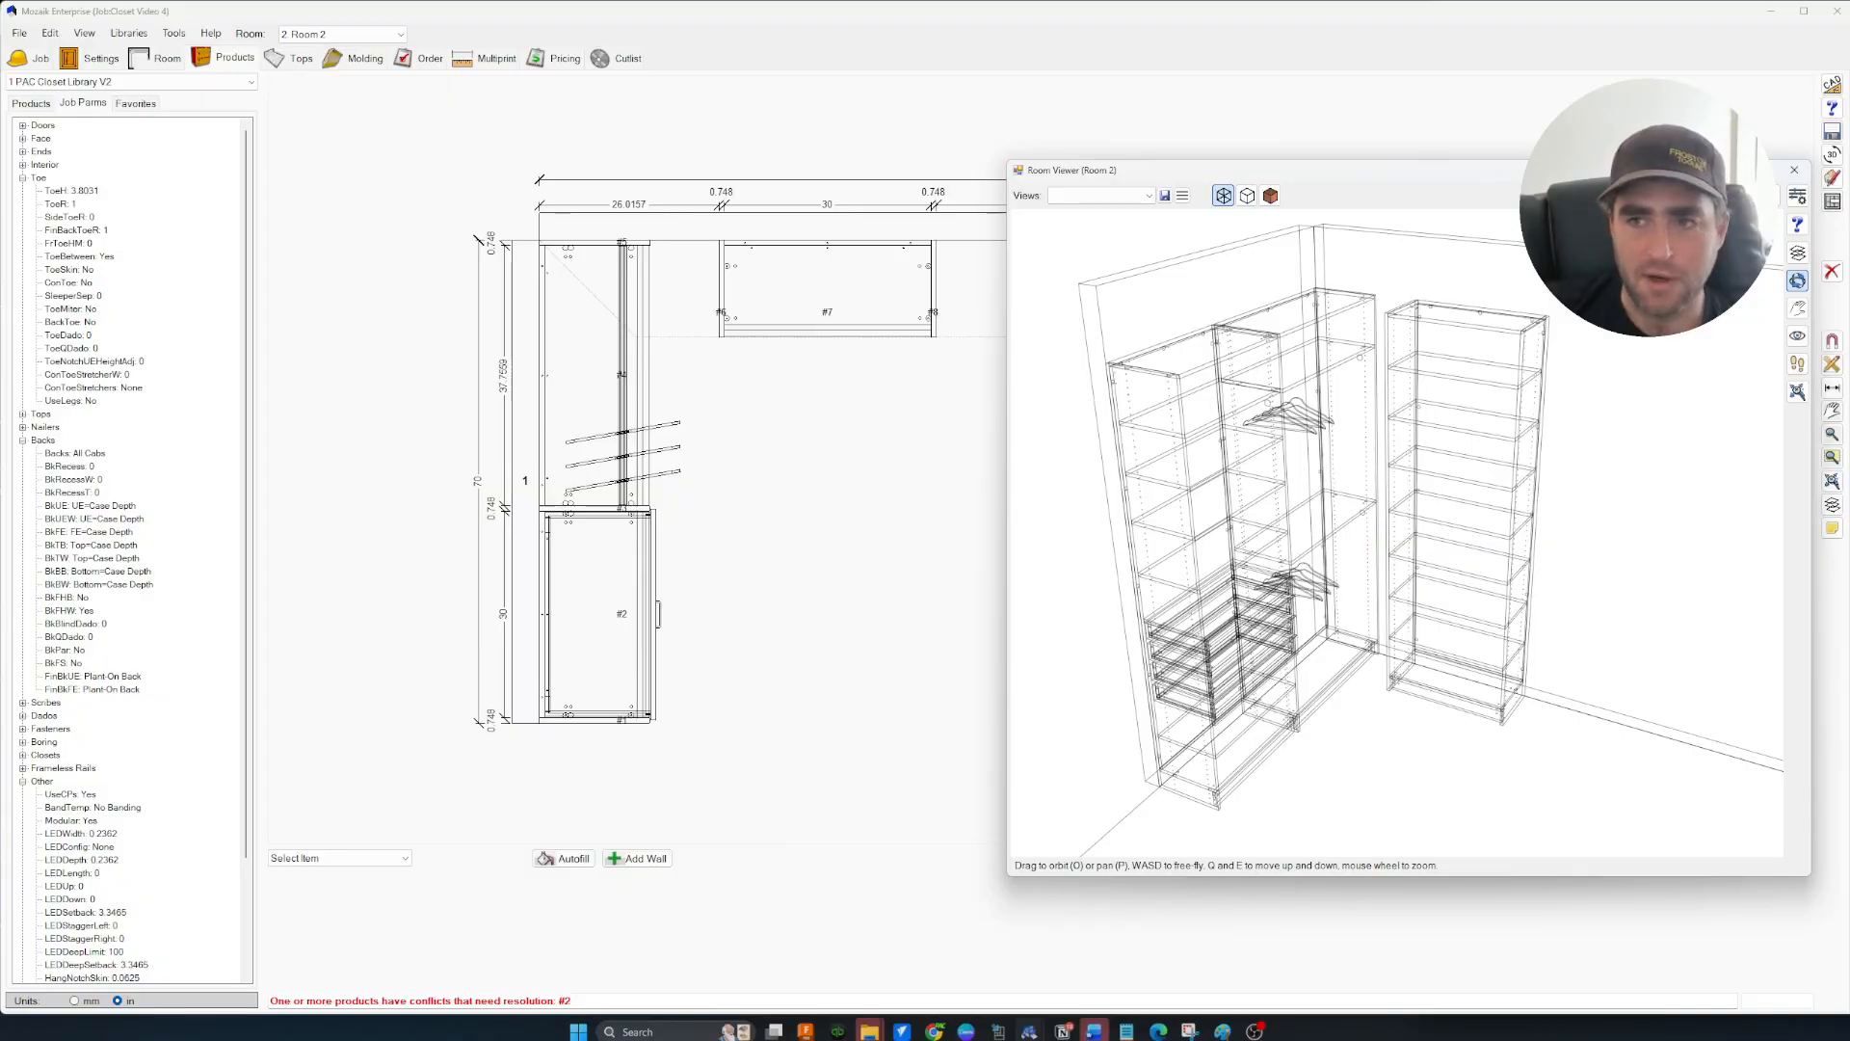
pyautogui.click(1794, 170)
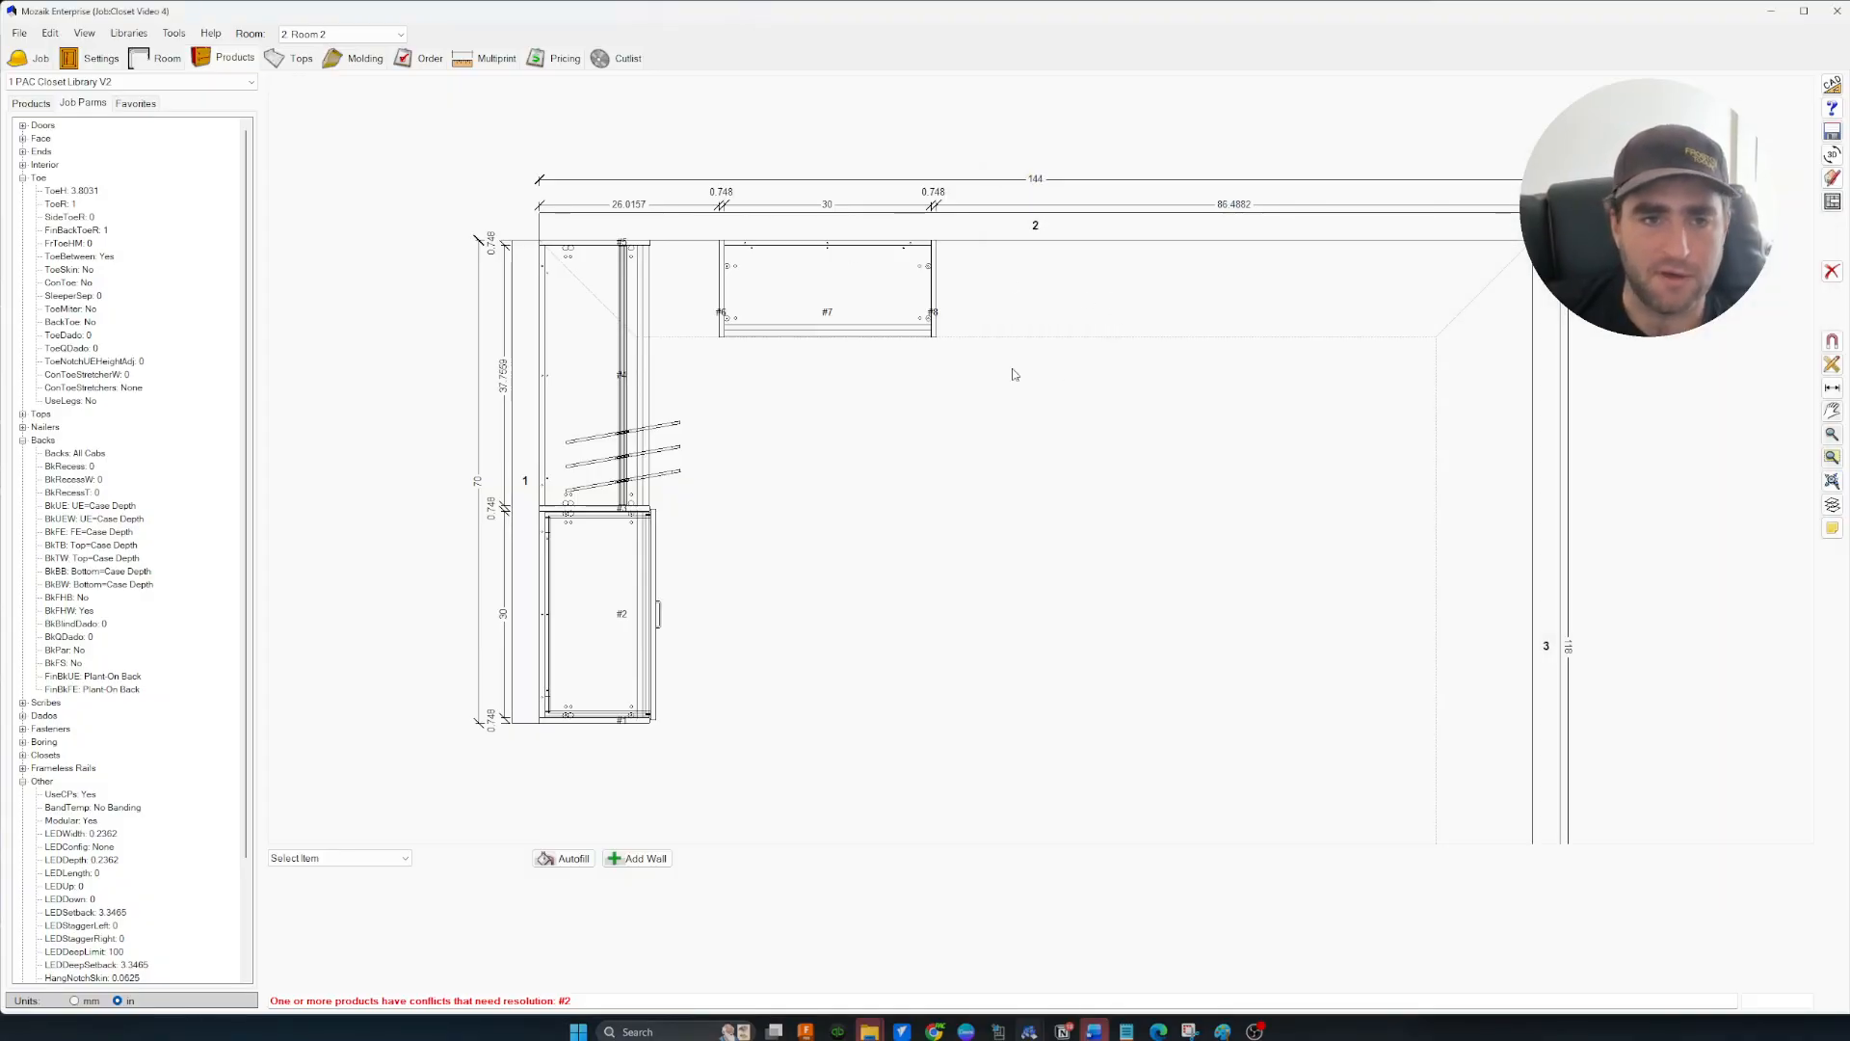
pyautogui.click(1000, 284)
pyautogui.click(1026, 382)
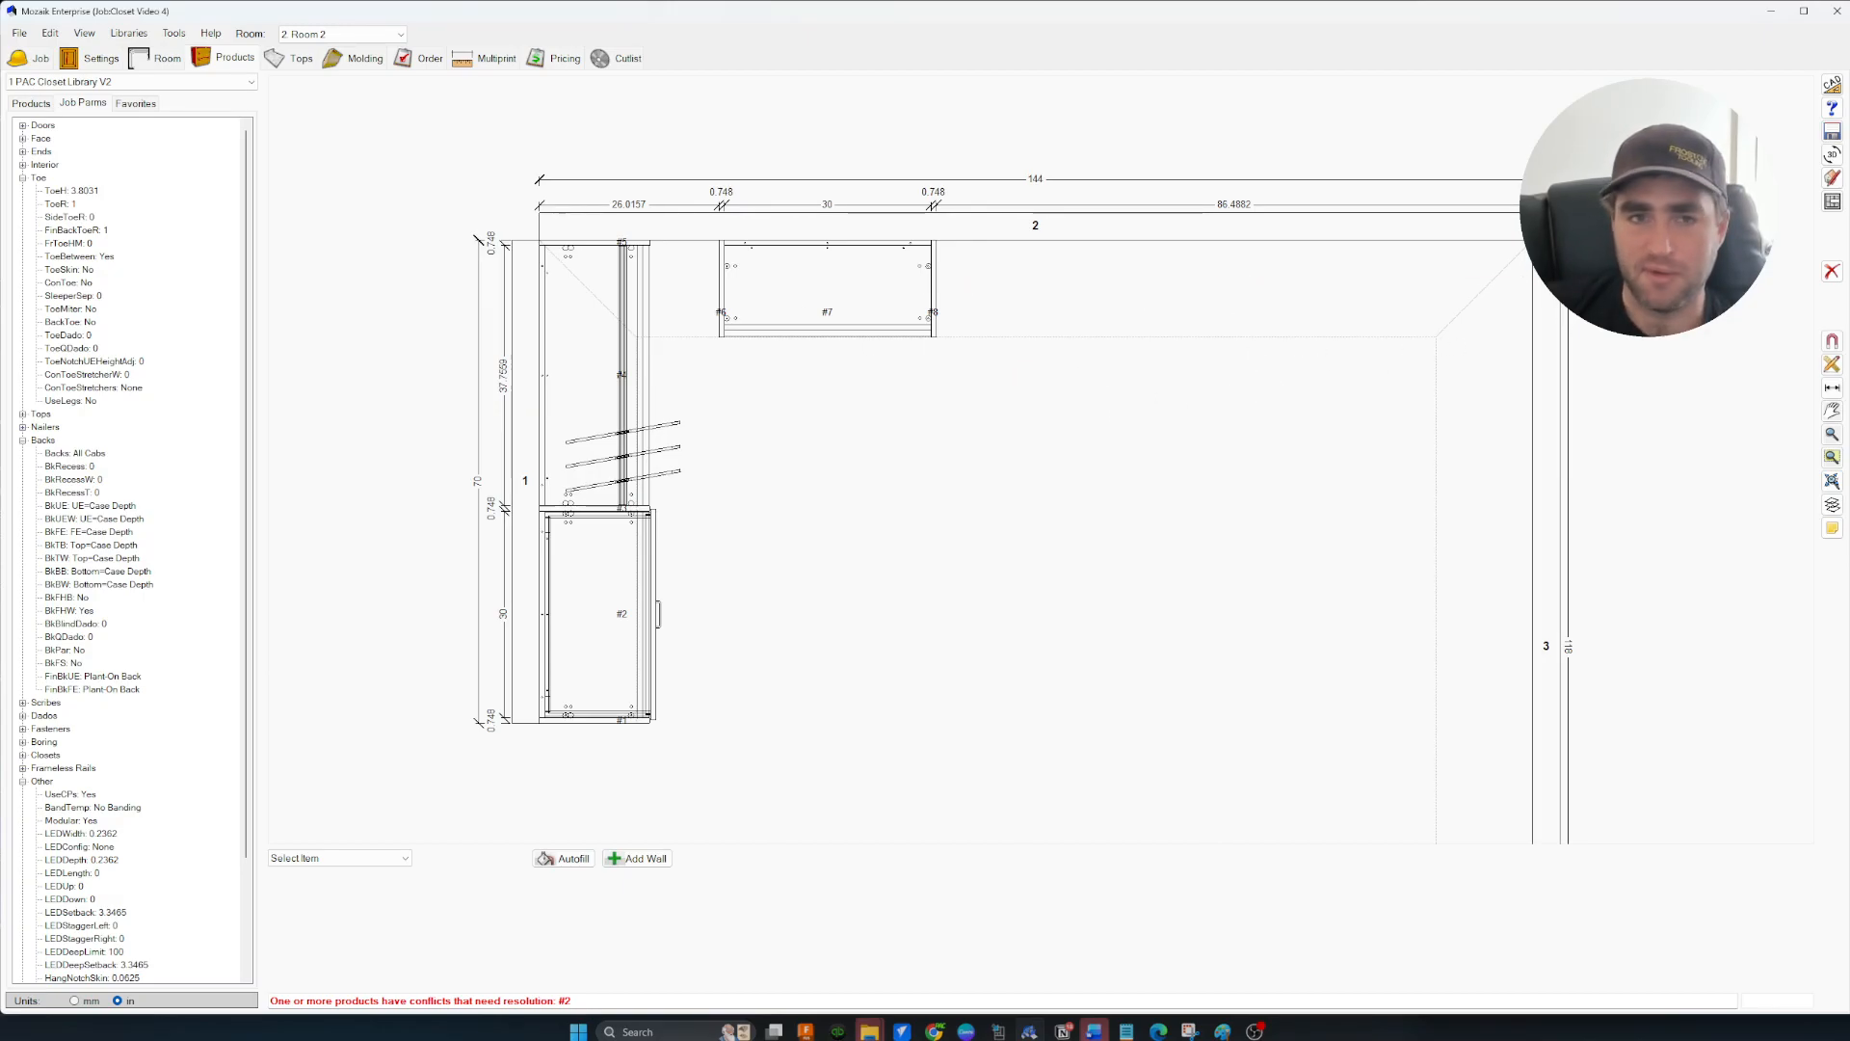